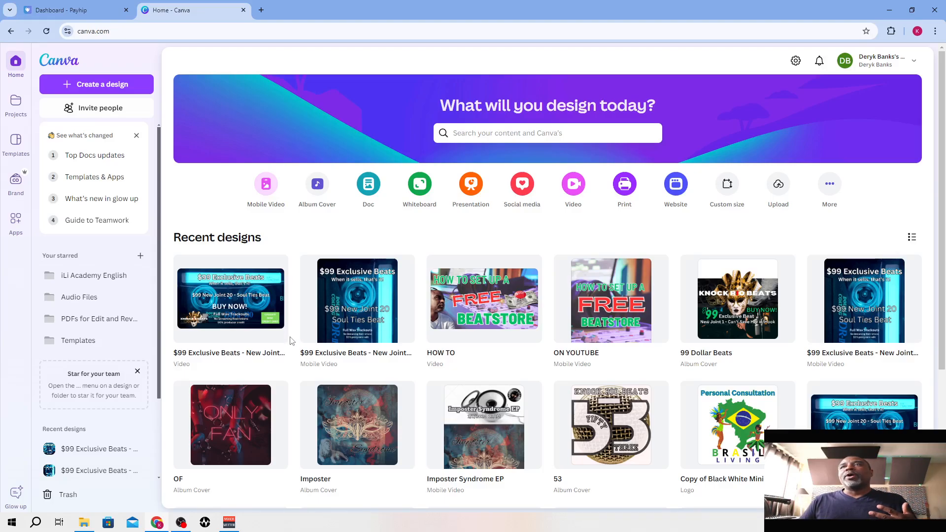
mouse_move(256, 313)
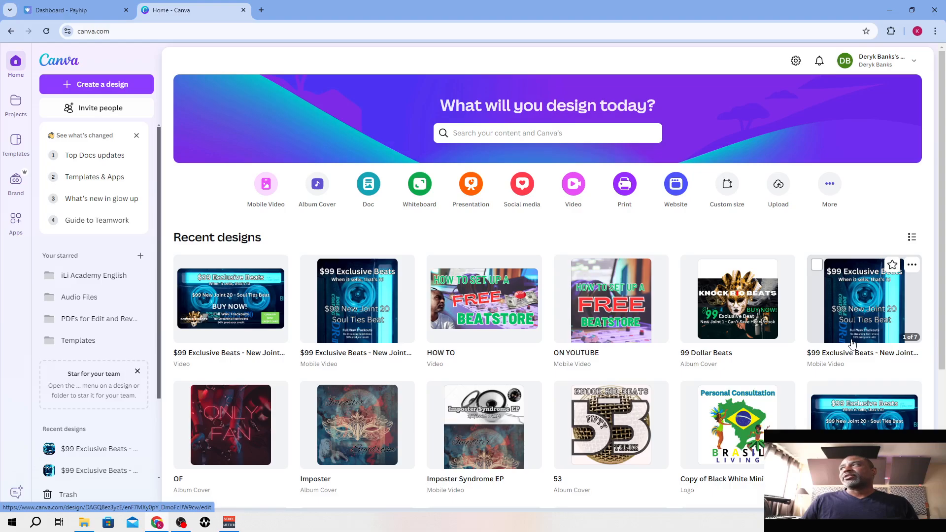
left_click(911, 266)
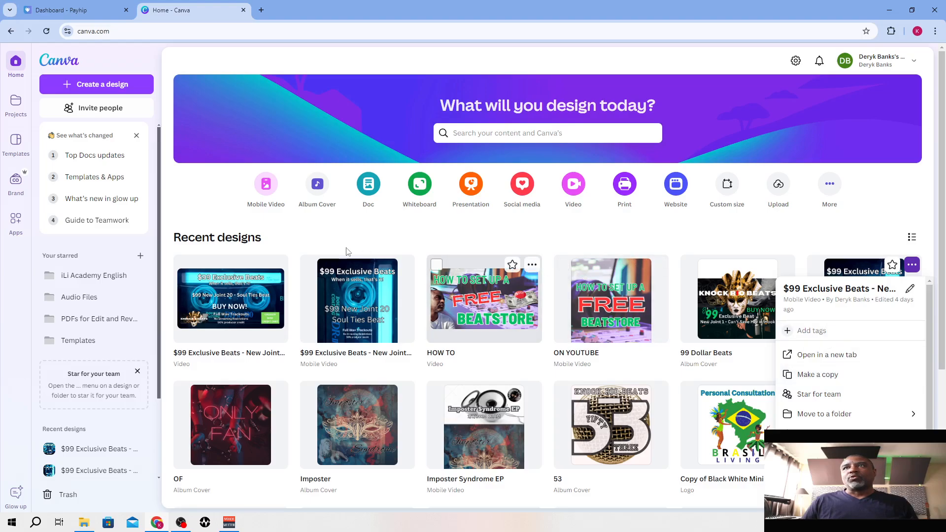
left_click(295, 328)
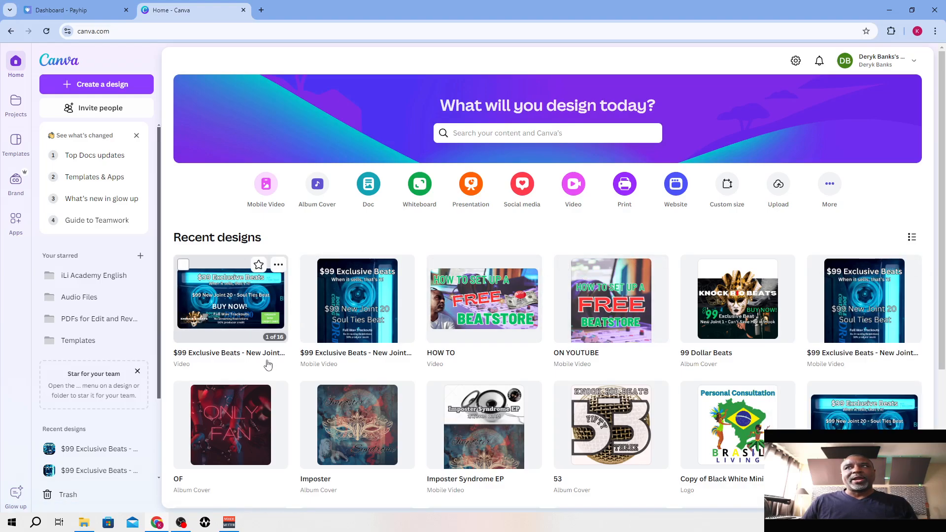
Check the full titles of the first two recent $99 Exclusive Beats designs, the video and the mobile video
left_click(217, 353)
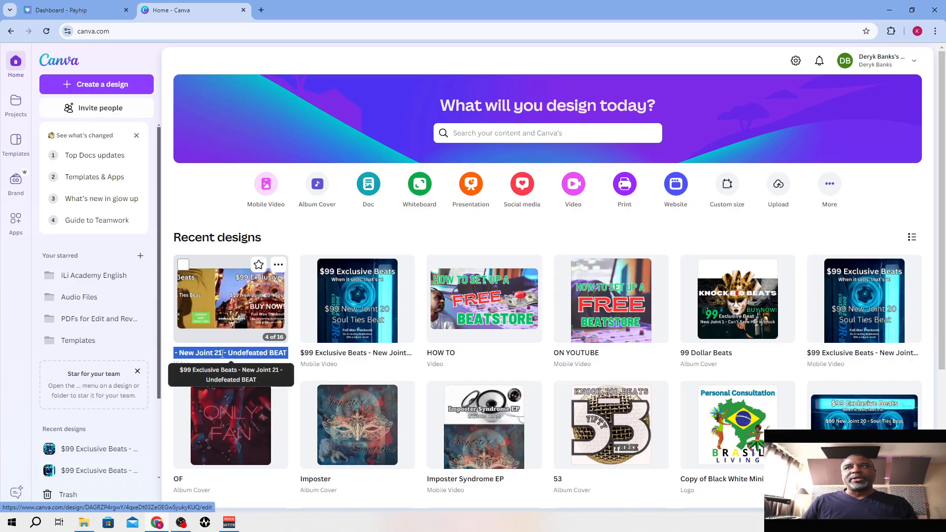
left_click(357, 352)
left_click(358, 353)
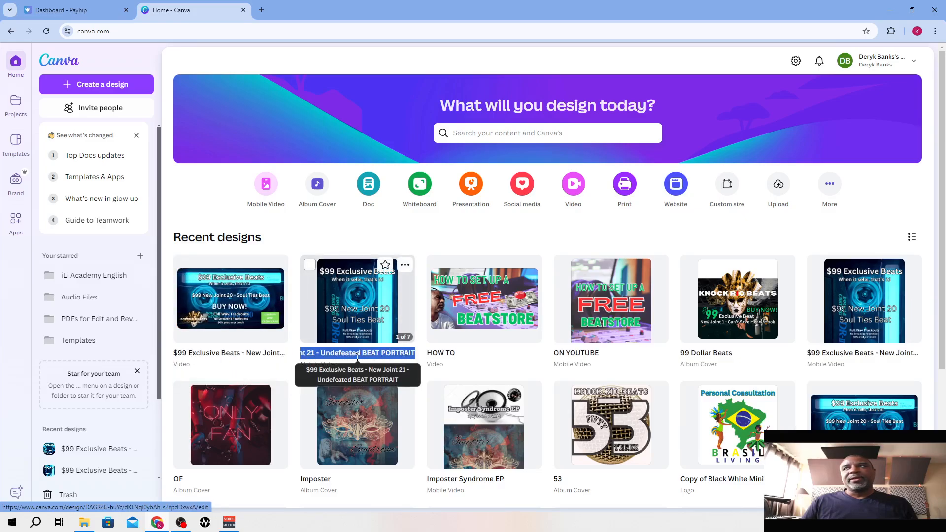
left_click(295, 322)
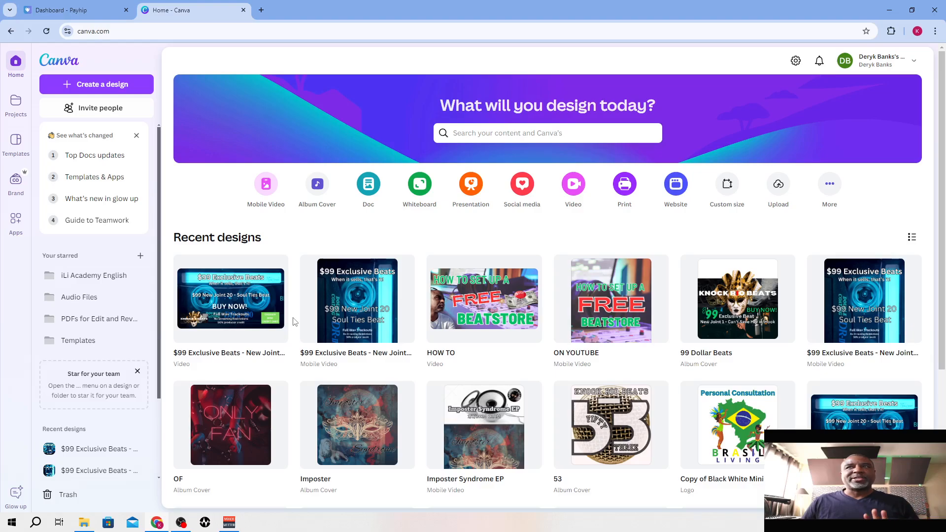
Open the $99 Exclusive Beats - New Joint 21 - Undefeated BEAT video for editing, with the beat title text selected
left_click(226, 300)
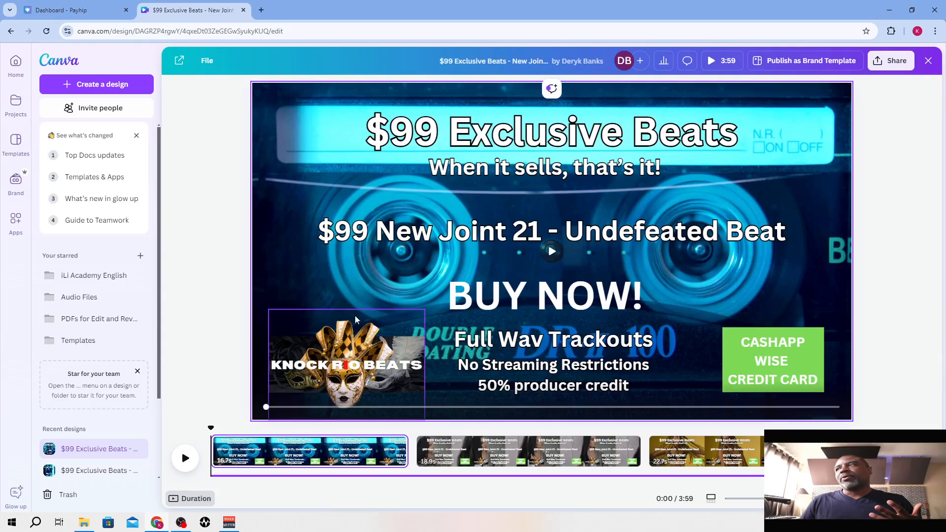
left_click(501, 230)
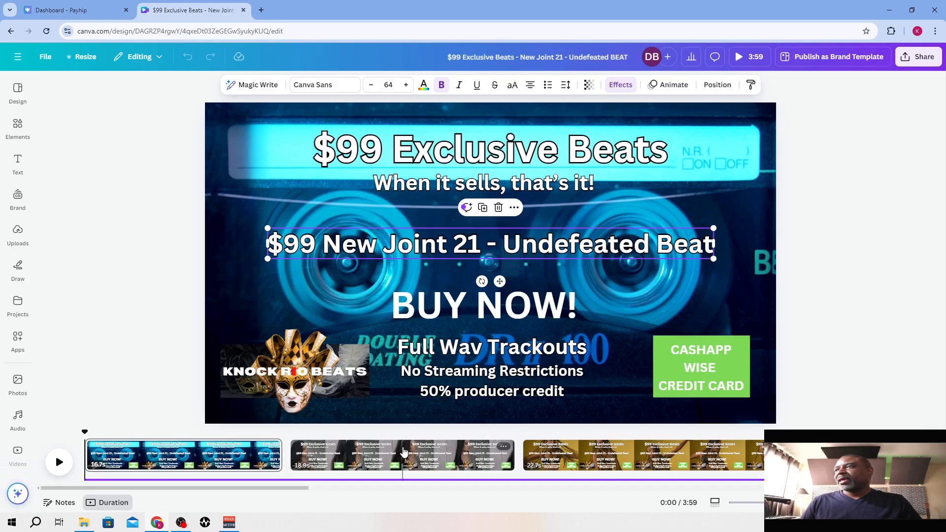
Look through the video's pages in order, from the second page to the closing cassette page, checking each background clip
left_click(403, 451)
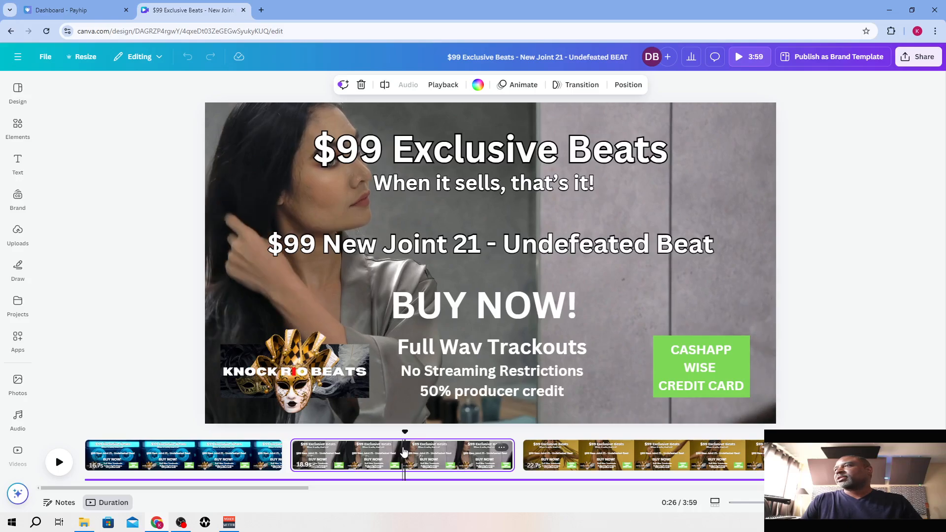
left_click(684, 456)
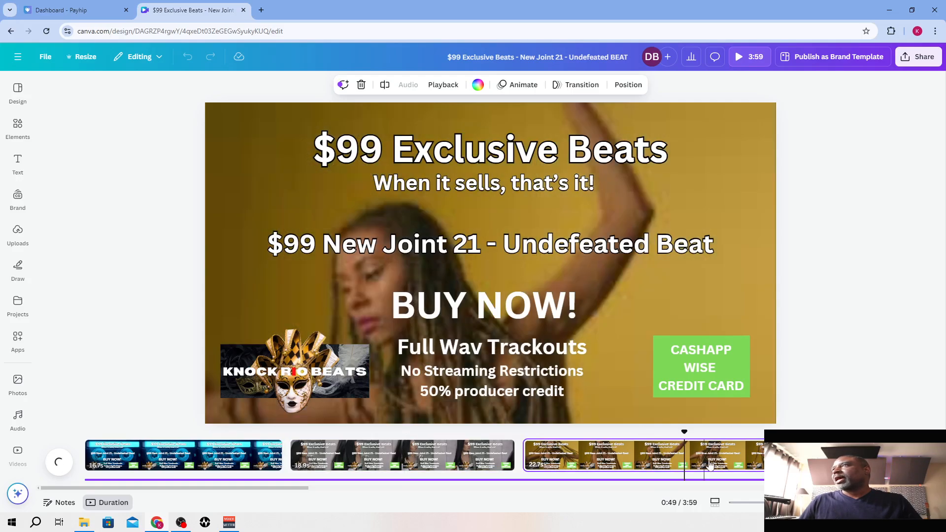
left_click(828, 458)
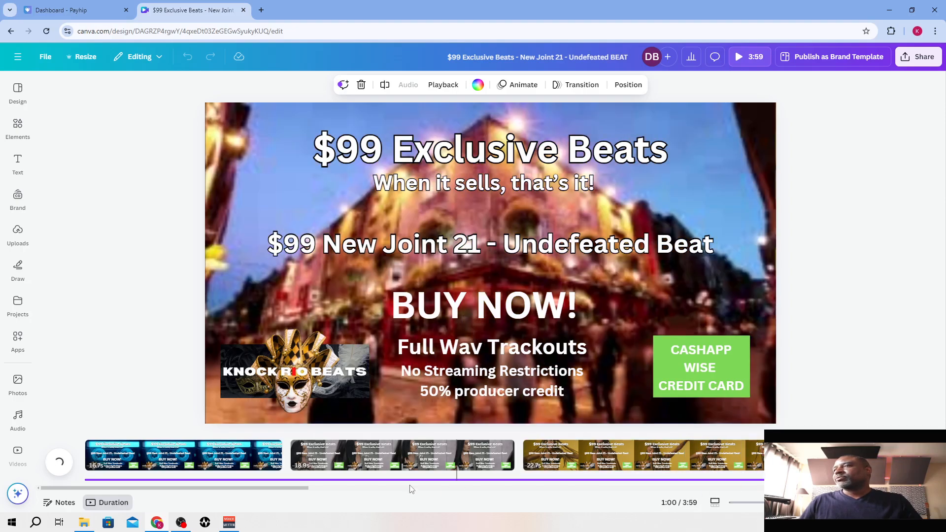
scroll(423, 495, "right", 5)
scroll(417, 499, "right", 3)
left_click(468, 453)
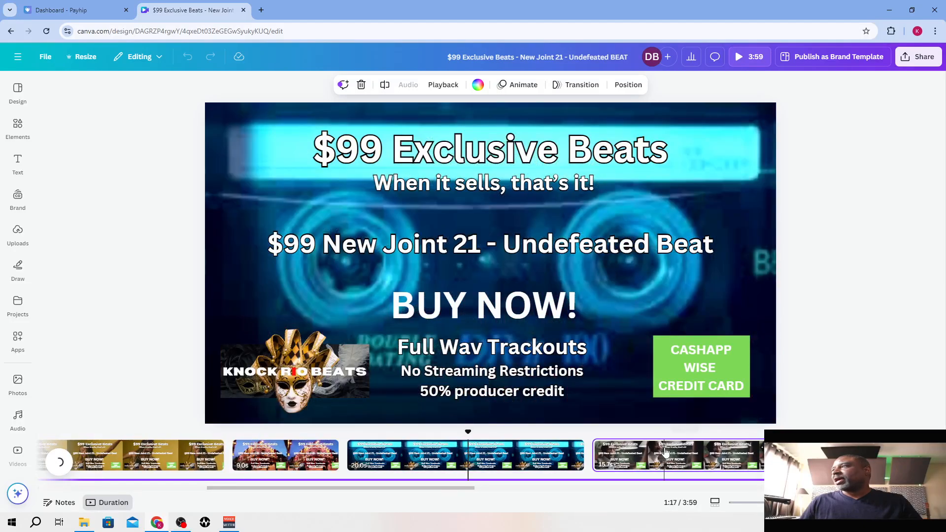
left_click(665, 452)
left_click(828, 455)
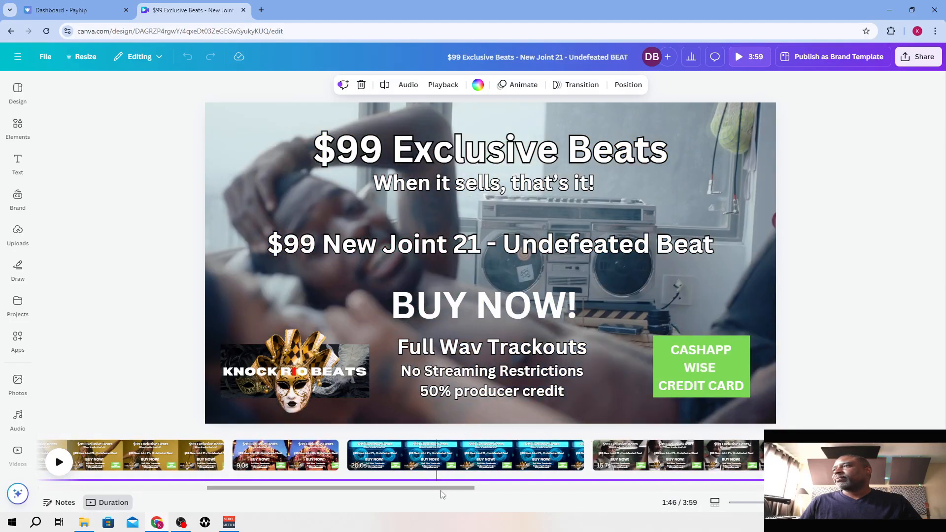
left_click_drag(441, 490, 636, 497)
left_click(374, 455)
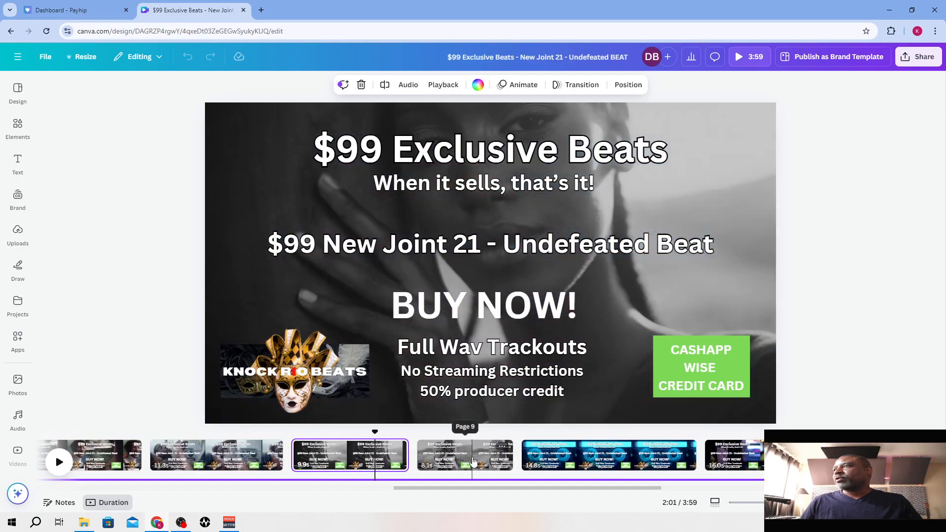
left_click(472, 459)
left_click(593, 457)
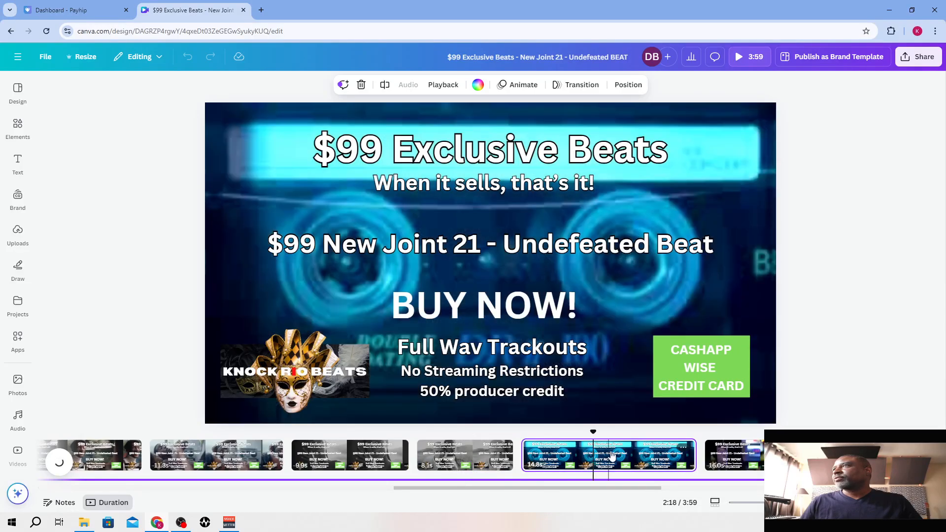
left_click(759, 457)
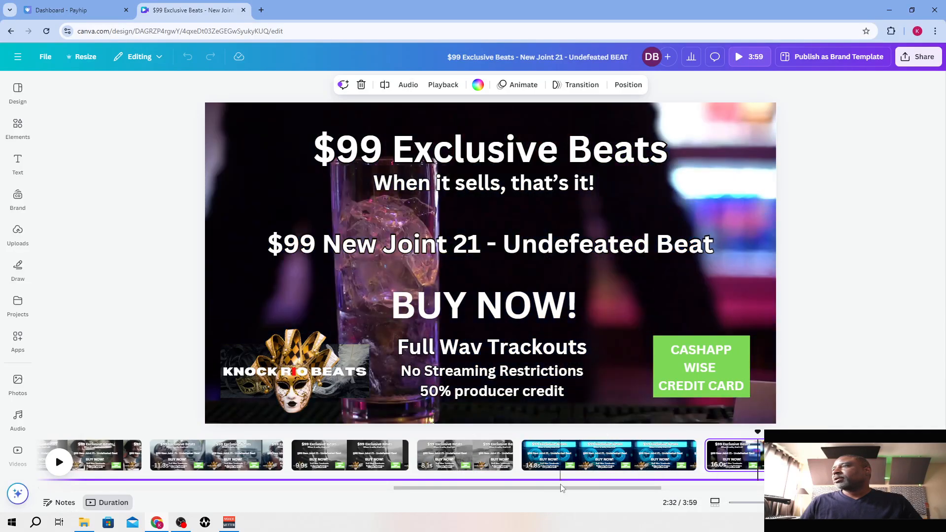
left_click_drag(562, 488, 690, 487)
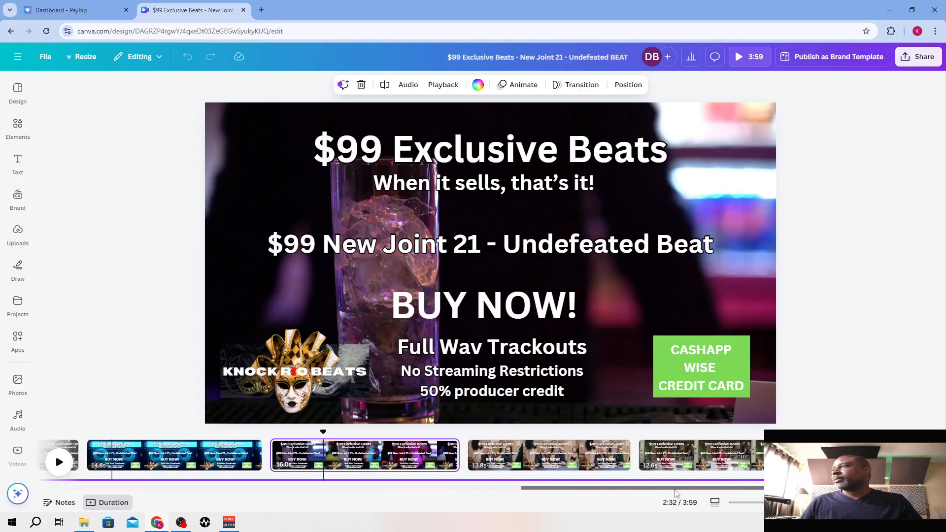
left_click(606, 462)
left_click(668, 462)
left_click(836, 460)
left_click_drag(650, 486, 745, 487)
left_click(744, 452)
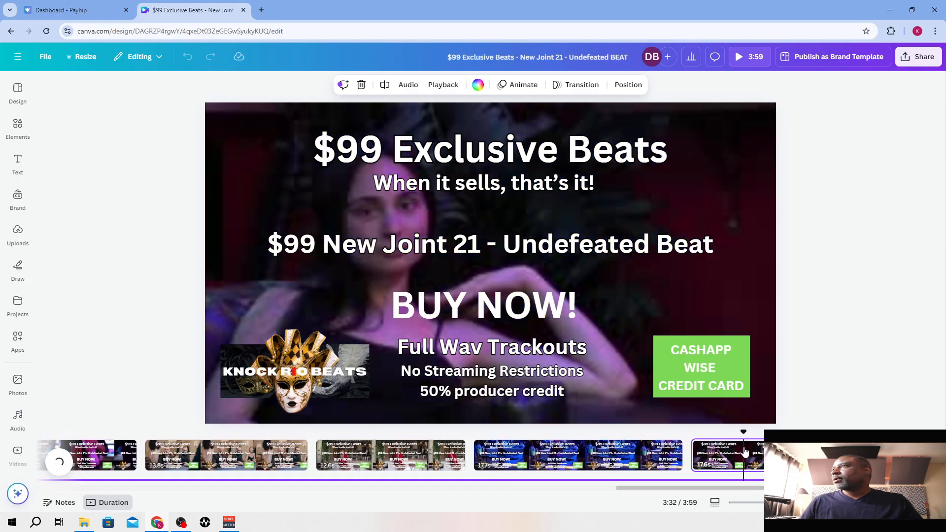
left_click_drag(677, 484, 755, 491)
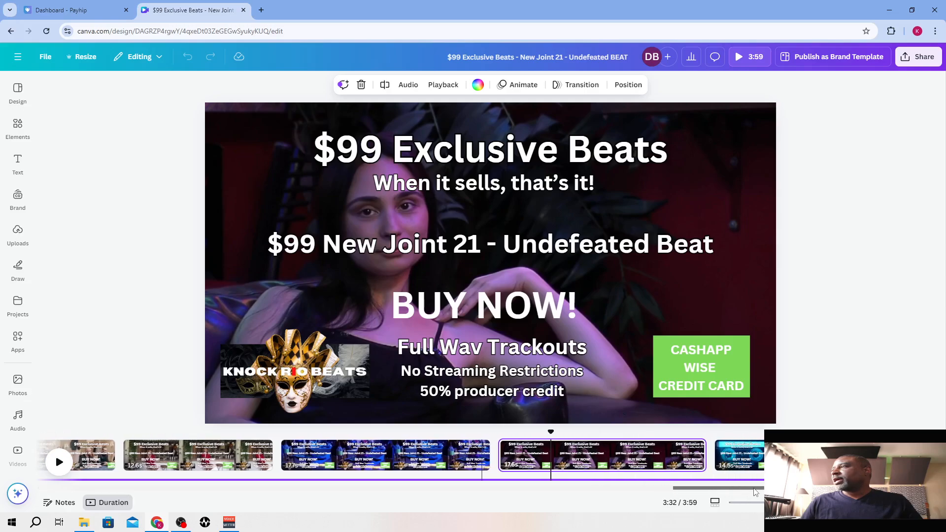
left_click(735, 457)
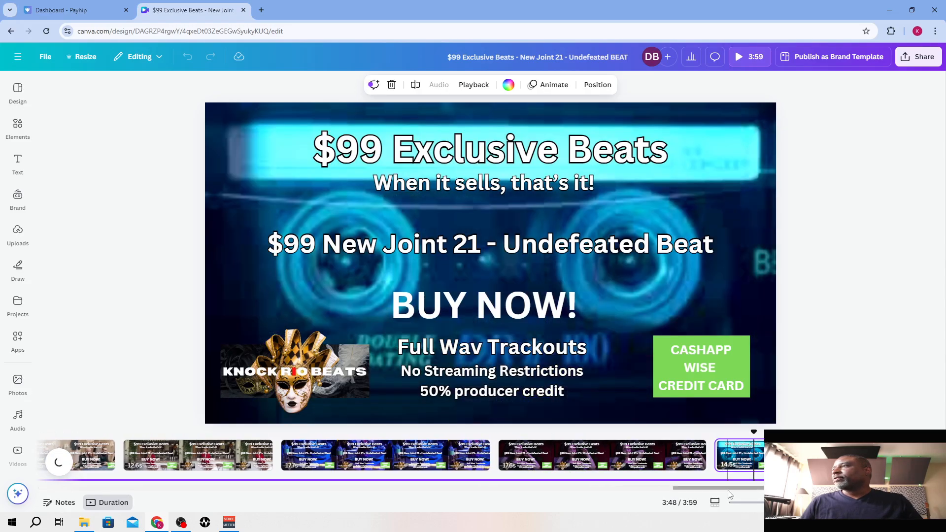
Delete the existing audio track that runs beneath the video's pages
left_click_drag(729, 492, 94, 488)
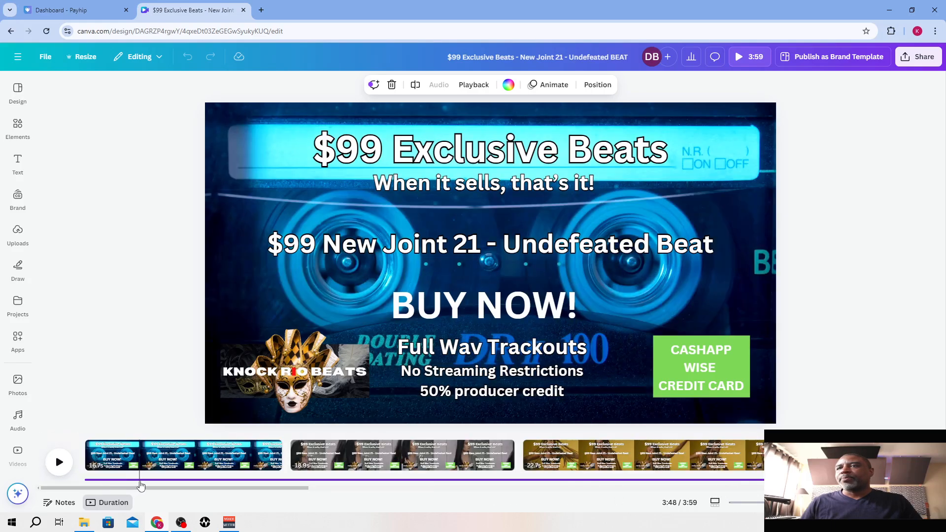
left_click(147, 479)
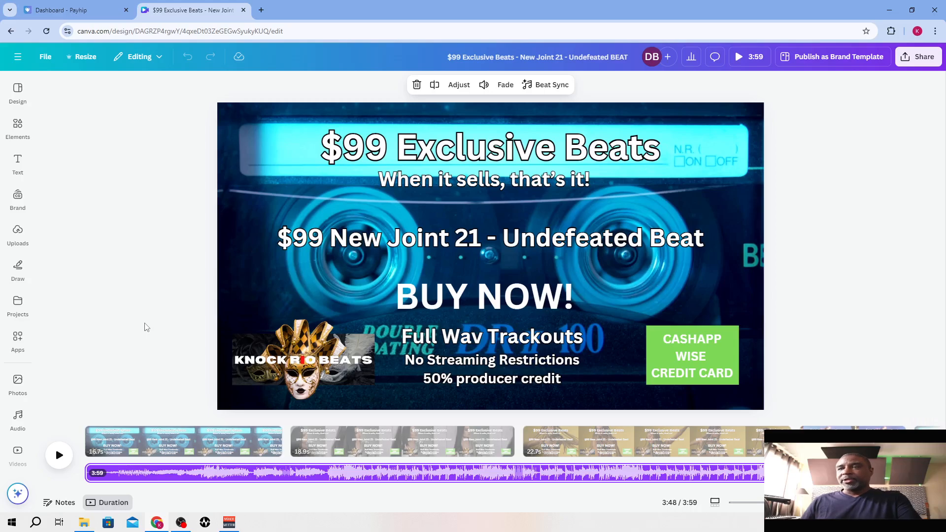
key("Delete")
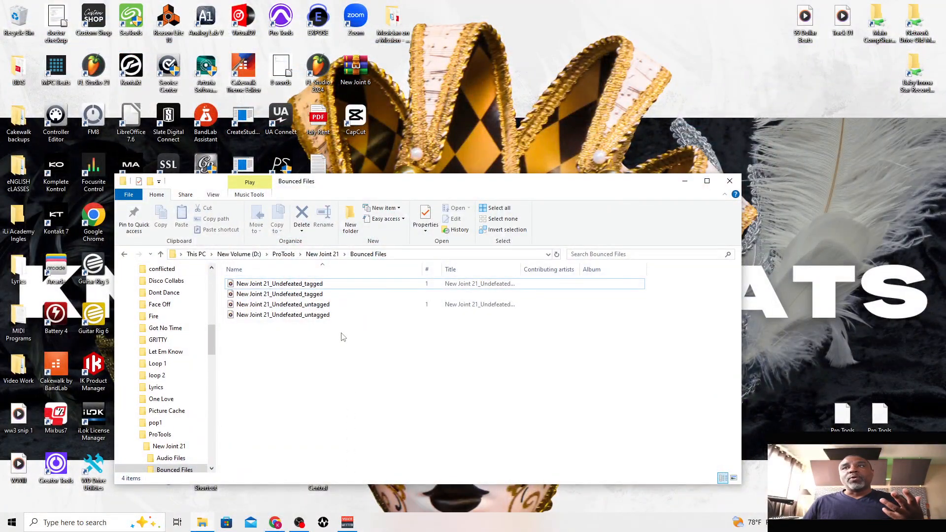
Add New Joint 21_Undefeated_tagged from the Bounced Files folder as the video's audio and extend its track to 3:35
left_click(285, 287)
left_click(285, 287)
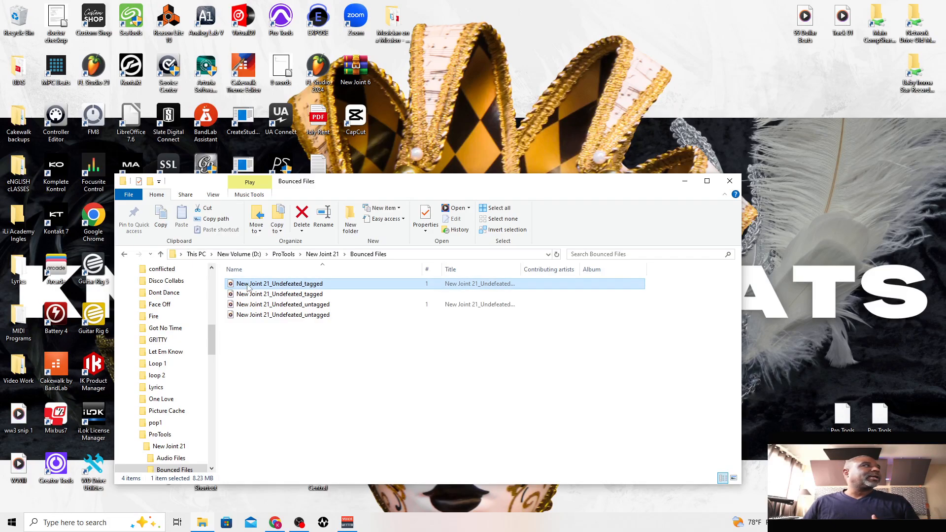
left_click_drag(246, 288, 944, 478)
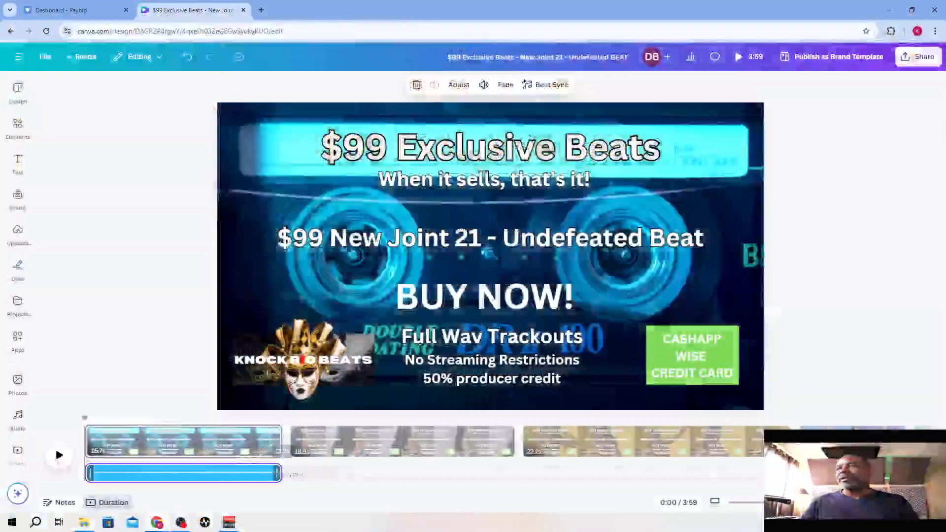
left_click_drag(281, 468, 769, 469)
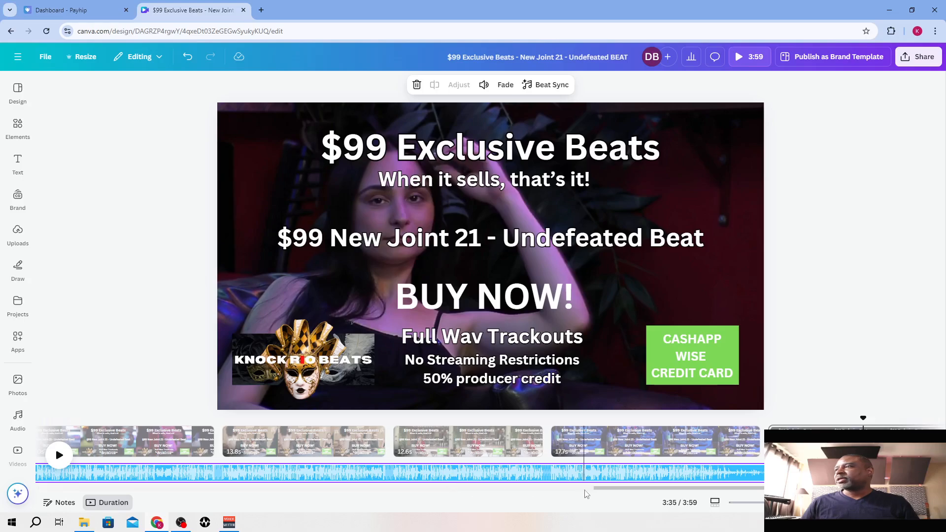
Move the playhead to the start of the second page, at 16.7 s
left_click_drag(602, 488, 76, 500)
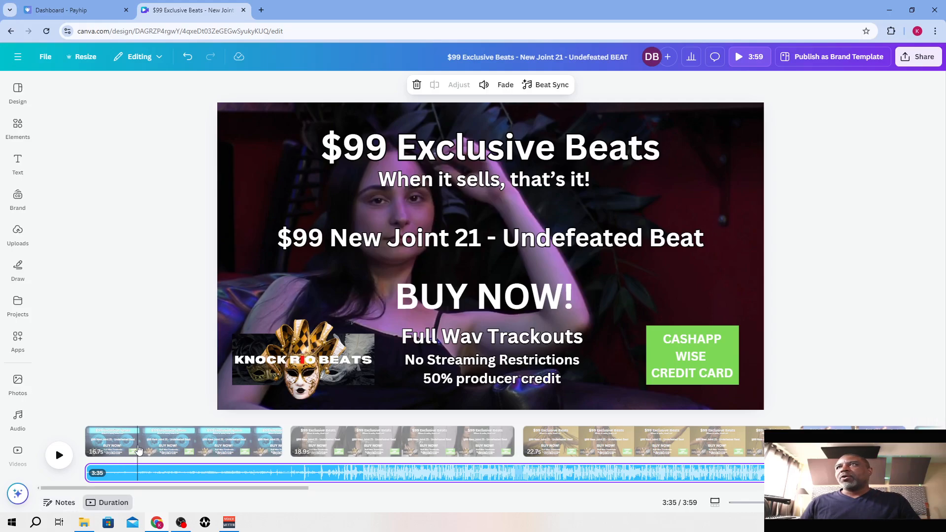
left_click(303, 438)
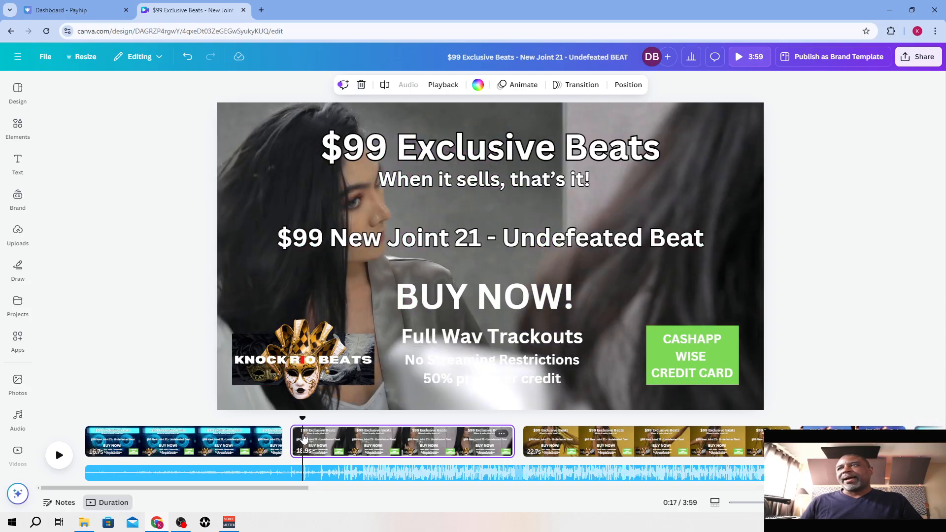
left_click_drag(305, 416, 290, 417)
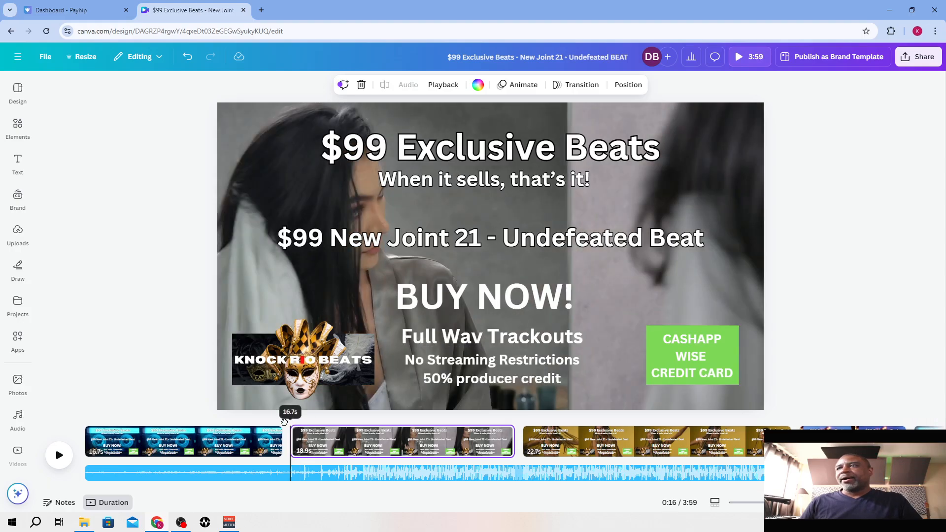
Search the stock video library for "sports champion"
left_click(18, 453)
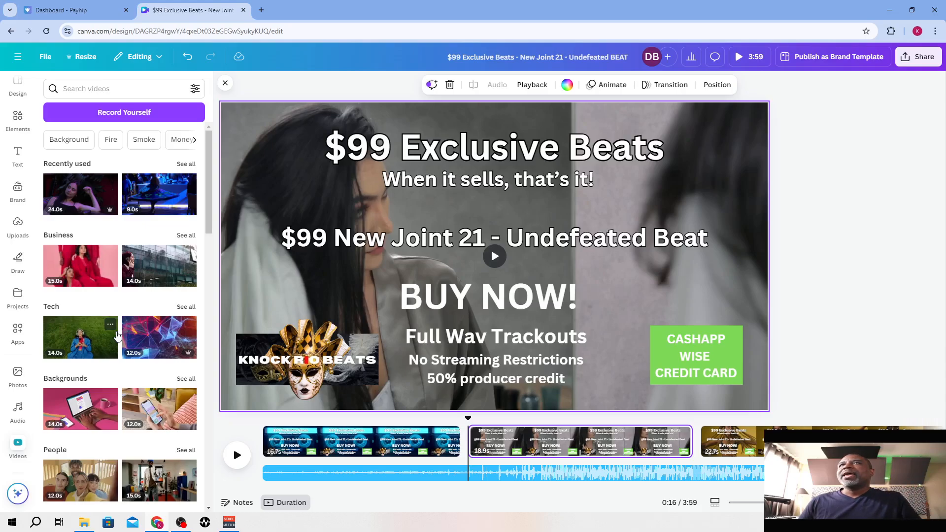
scroll(118, 197, "down", 3)
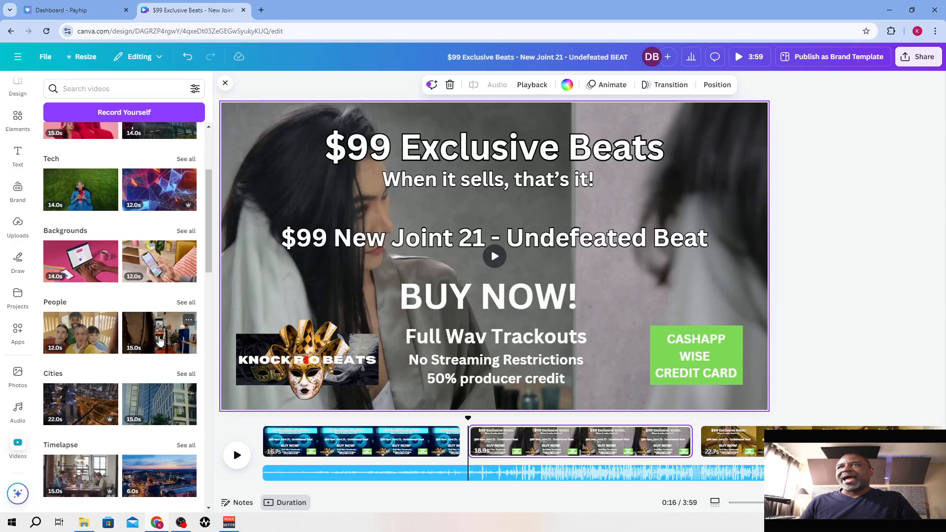
scroll(159, 340, "down", 3)
scroll(159, 340, "down", 3)
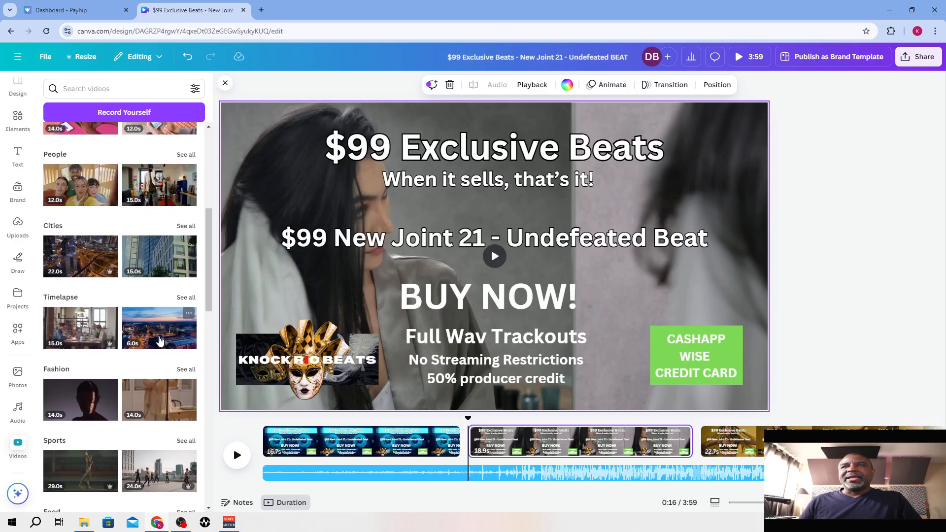
scroll(159, 340, "up", 10)
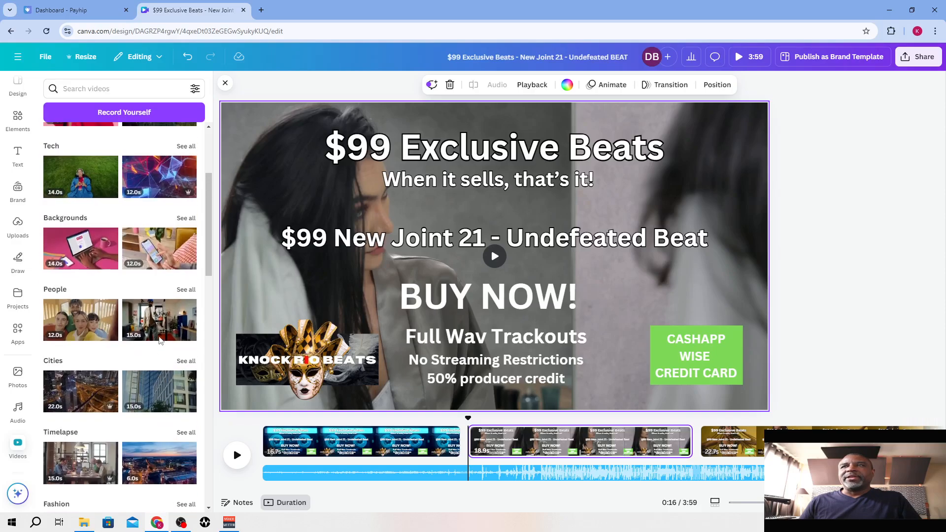
left_click(119, 91)
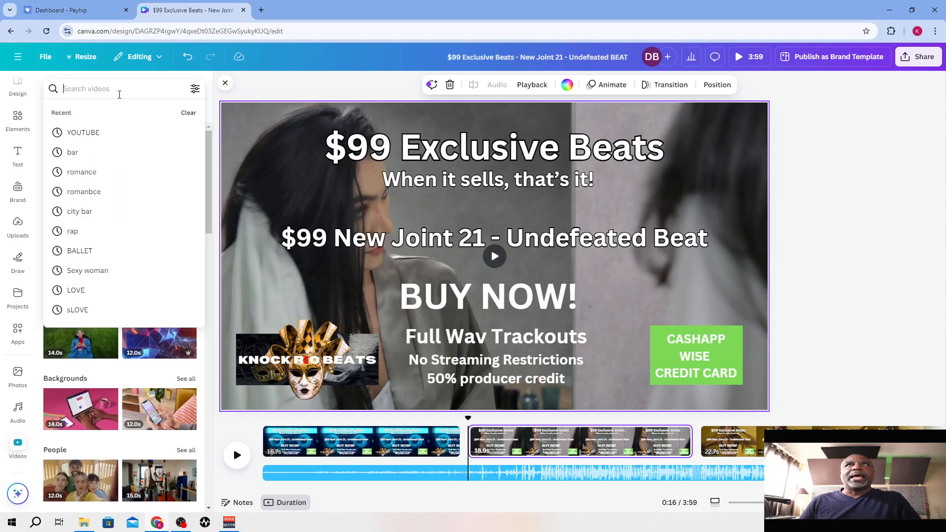
type("sport")
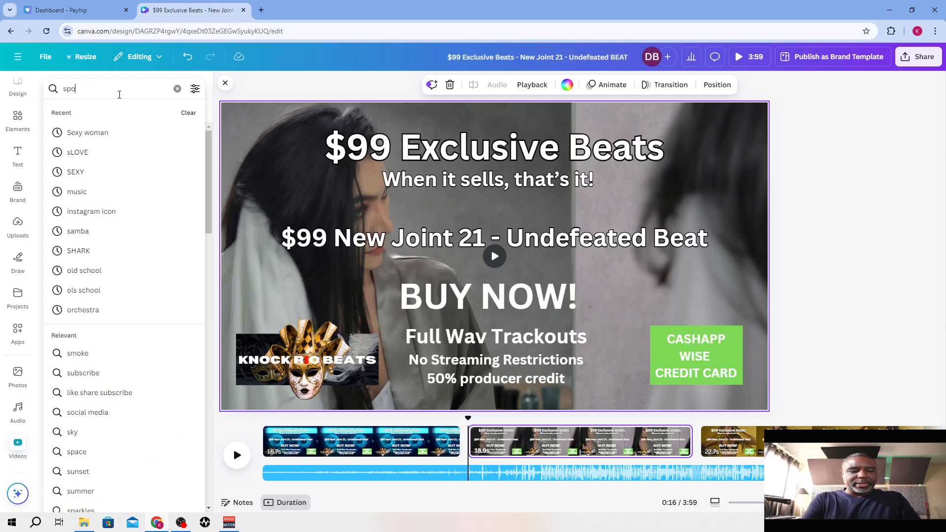
type("s")
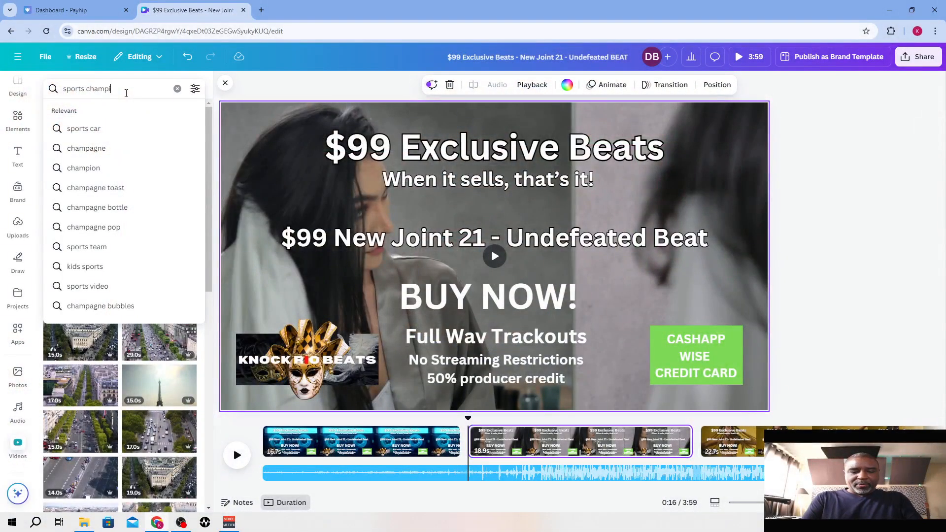
type("orts champio")
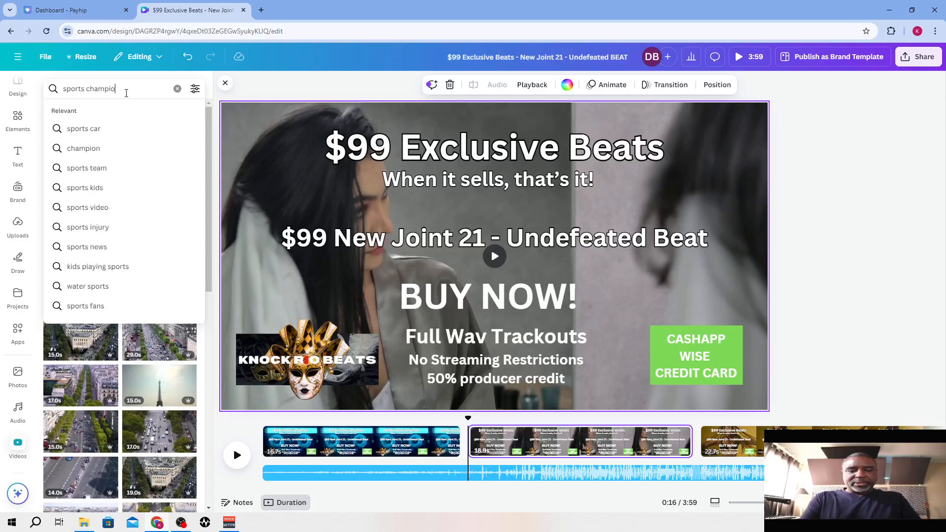
type("n")
key("Return")
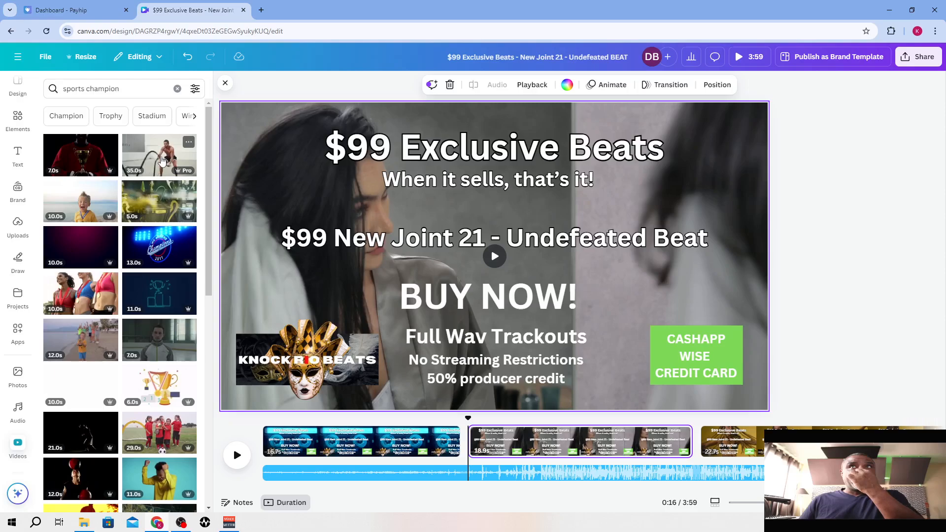
Replace the second page's background with the 35-second battle-rope workout clip and shorten the page to 13.9 s
scroll(162, 160, "down", 1)
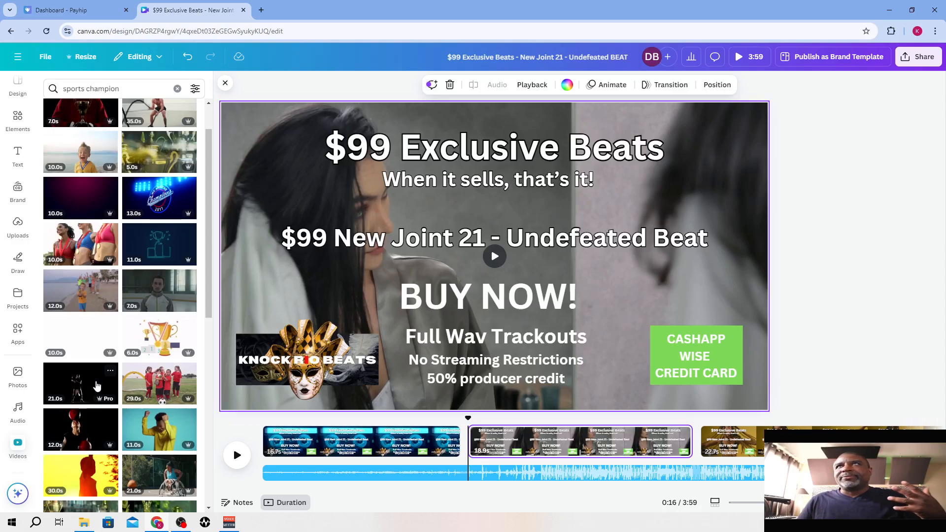
scroll(97, 386, "up", 1)
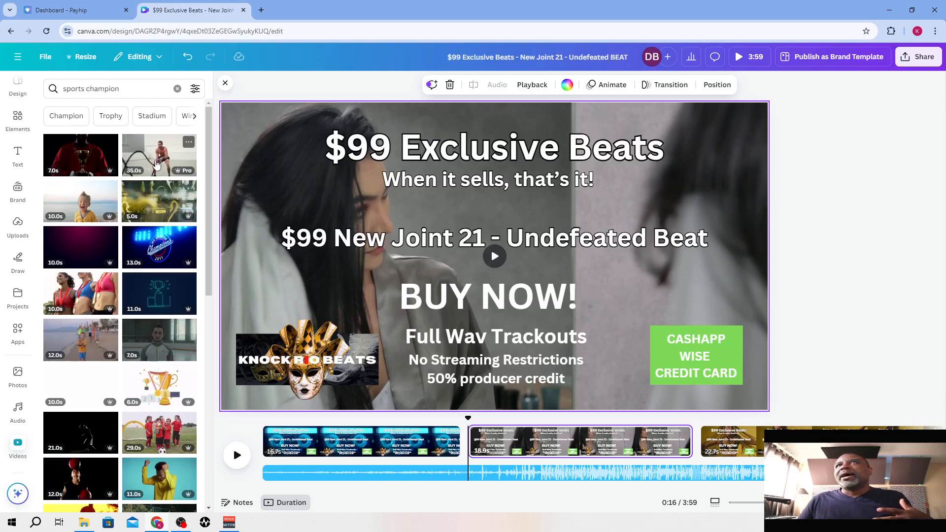
left_click(157, 164)
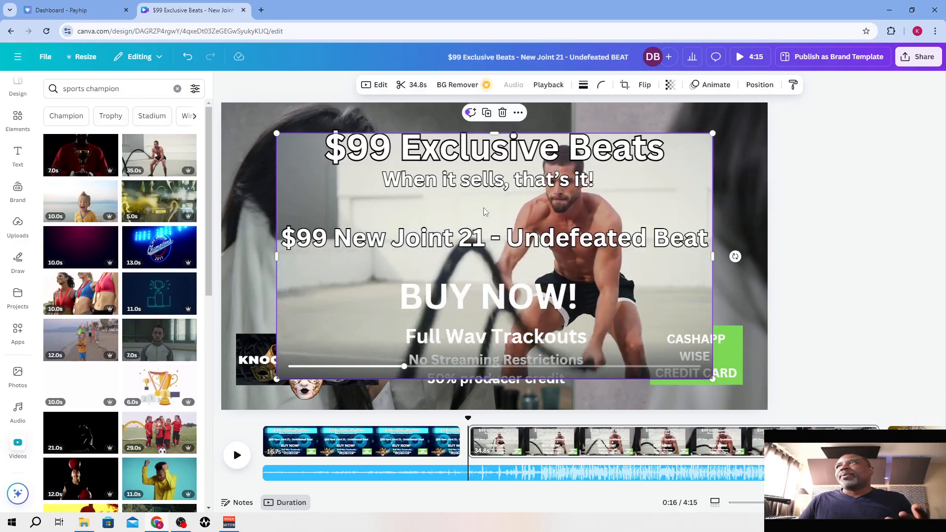
right_click(485, 212)
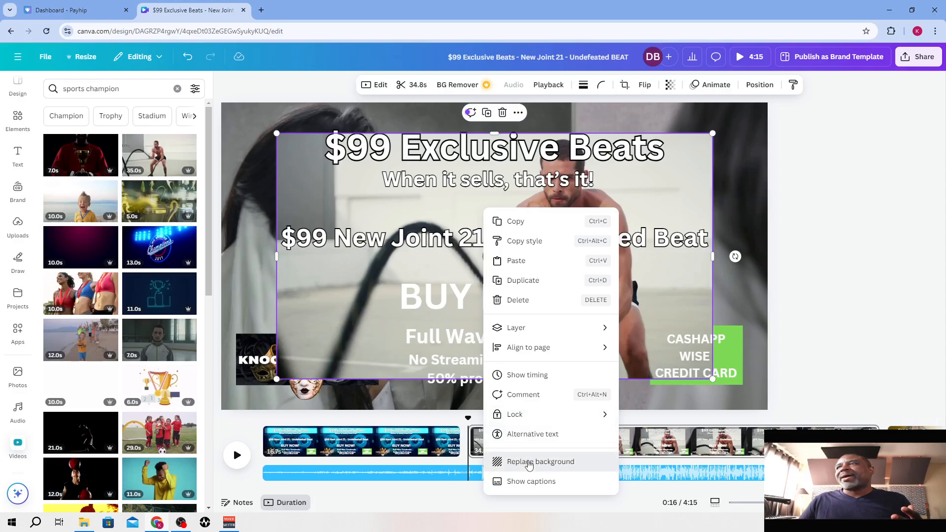
left_click(528, 464)
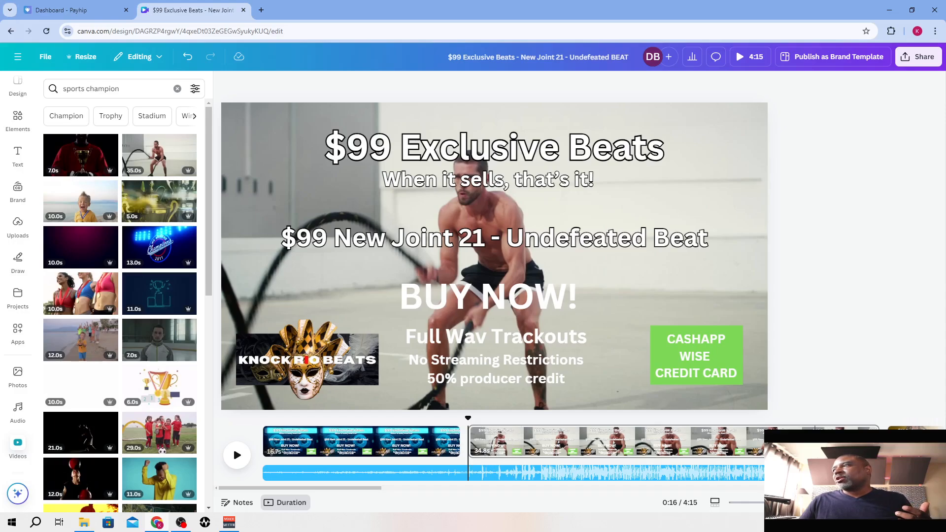
left_click_drag(871, 448, 613, 445)
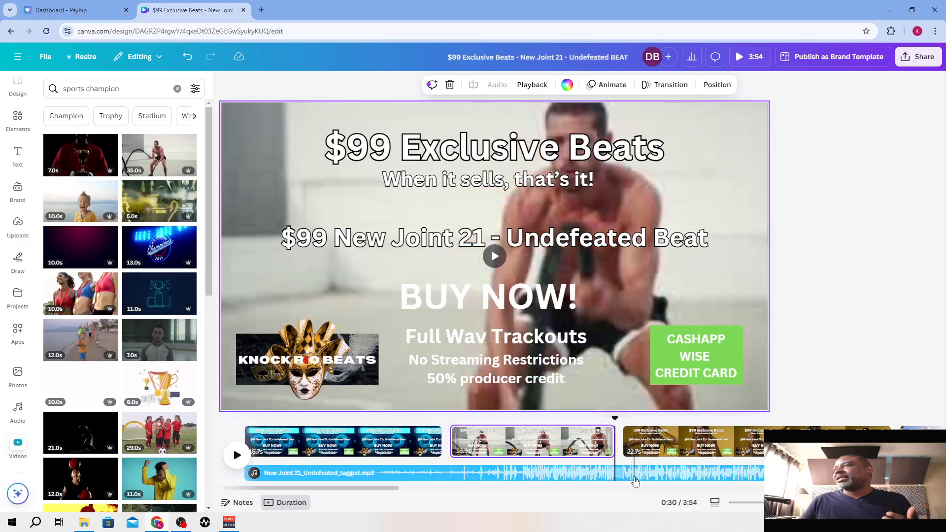
Replace the third page's background with the 11-second clip of two martial artists sparring in a dark gym
left_click(673, 449)
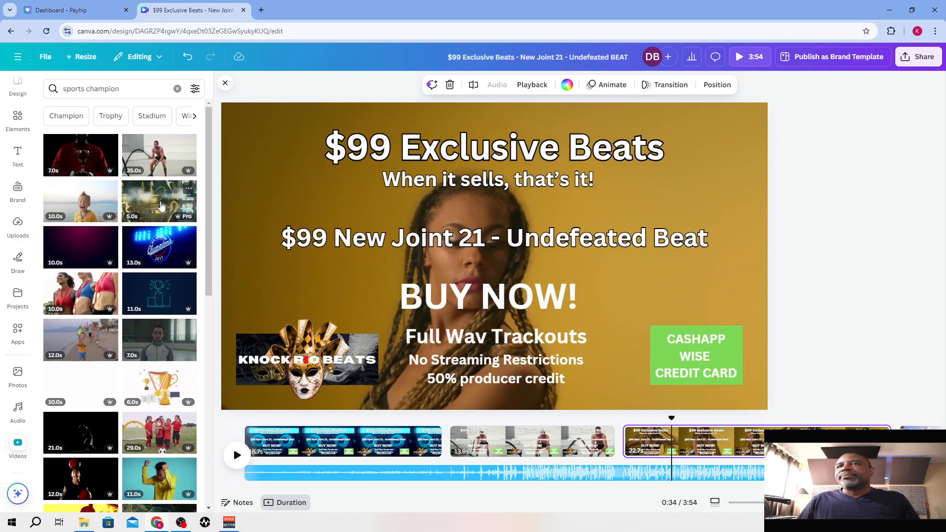
scroll(129, 275, "down", 5)
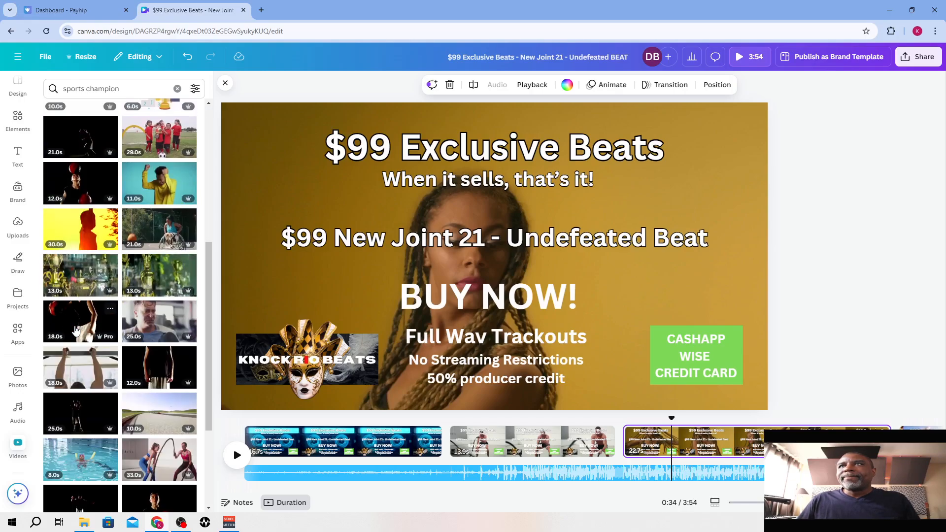
scroll(85, 291, "down", 2)
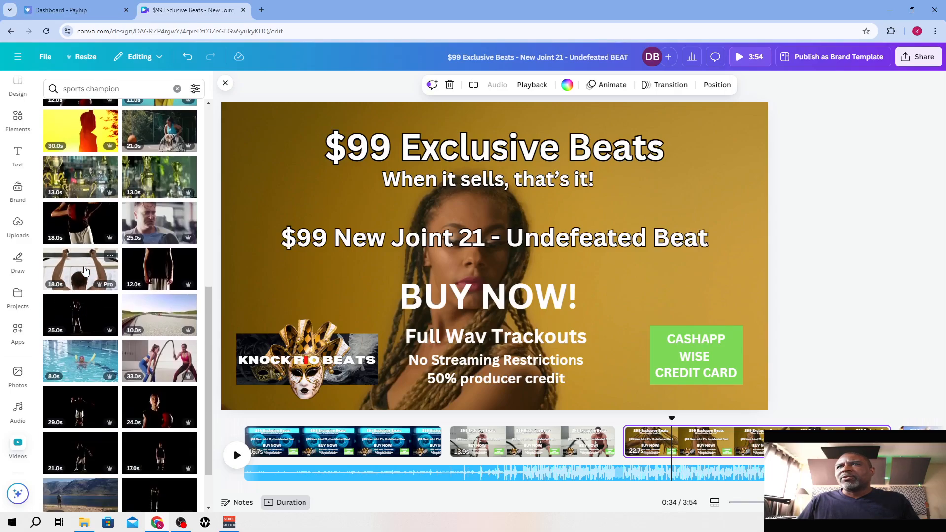
scroll(85, 270, "down", 1)
scroll(85, 271, "down", 2)
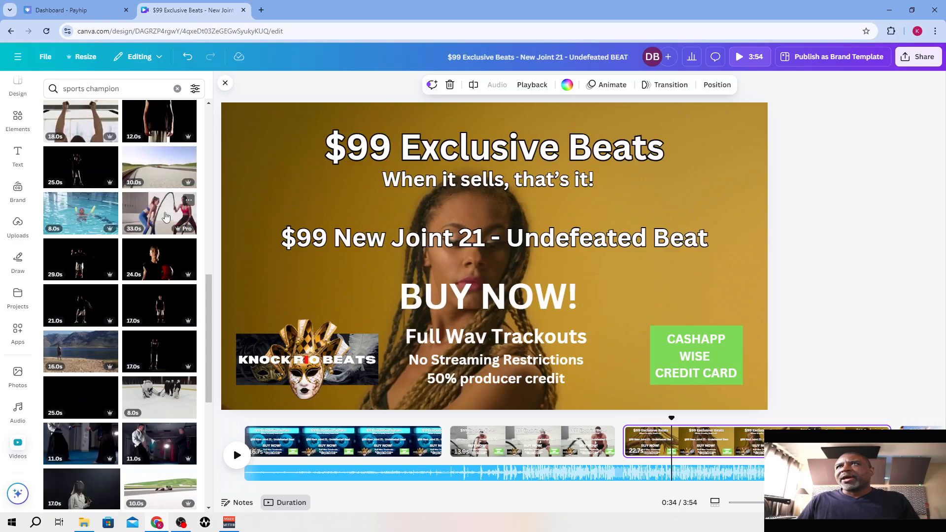
scroll(163, 252, "down", 1)
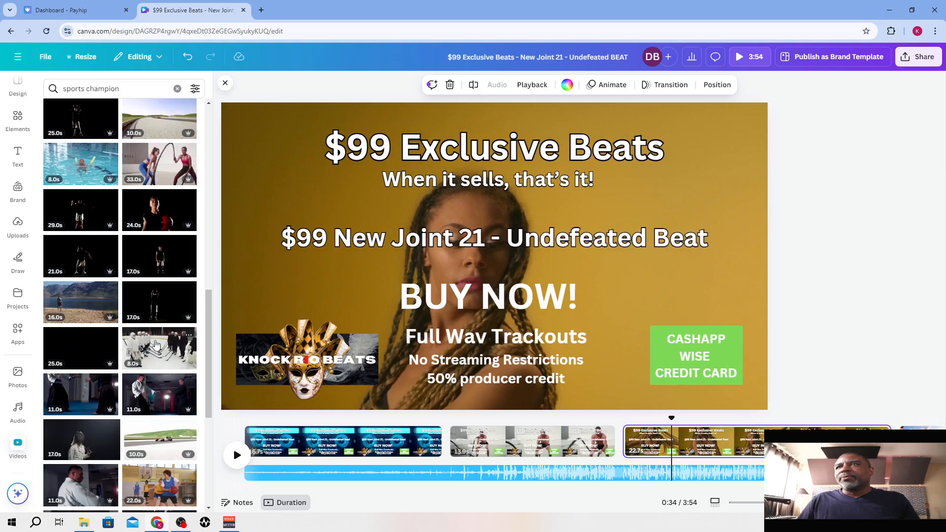
scroll(157, 345, "down", 1)
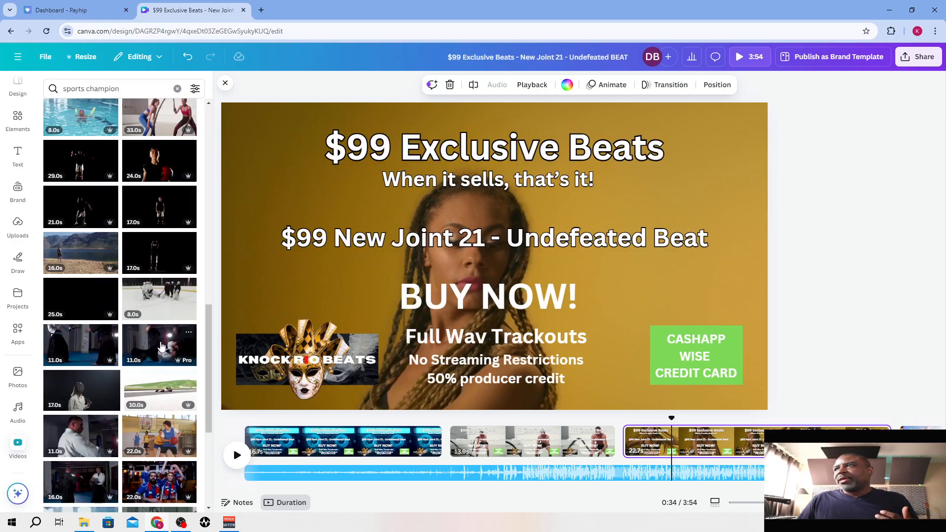
left_click(161, 347)
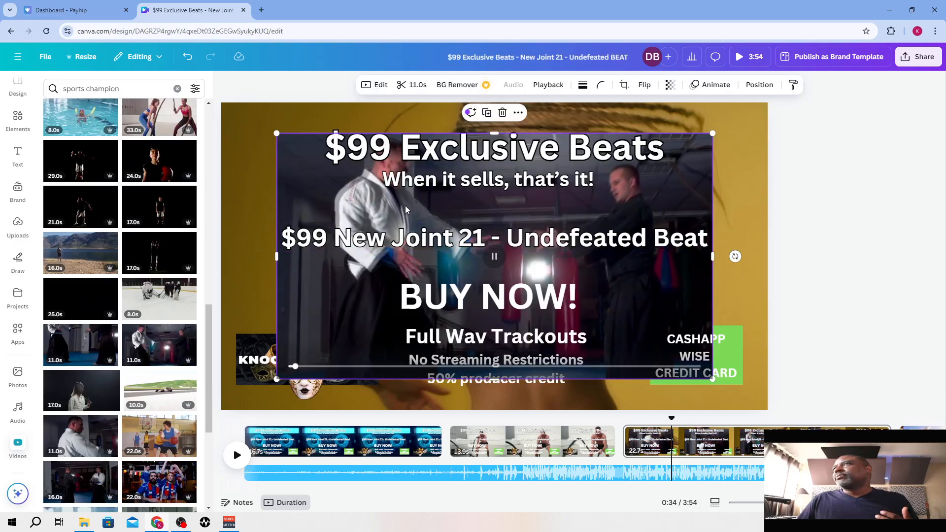
right_click(406, 210)
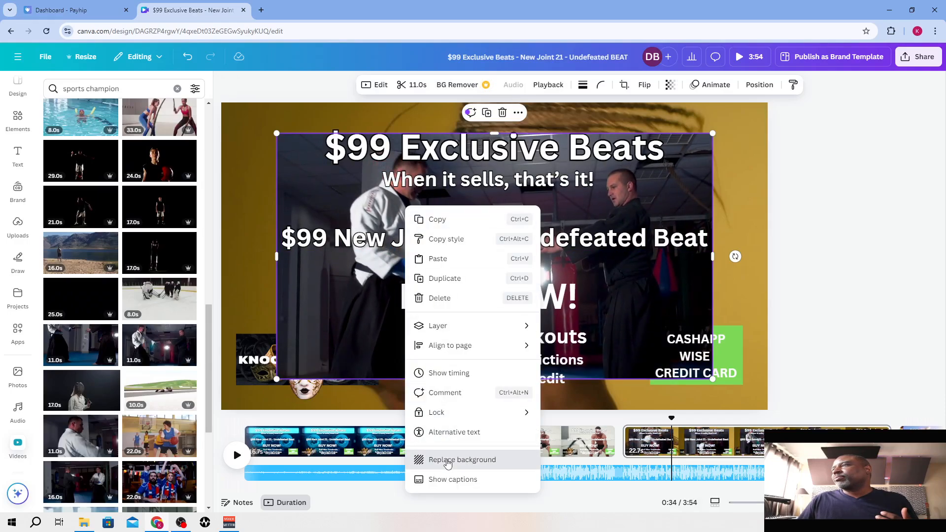
left_click(448, 460)
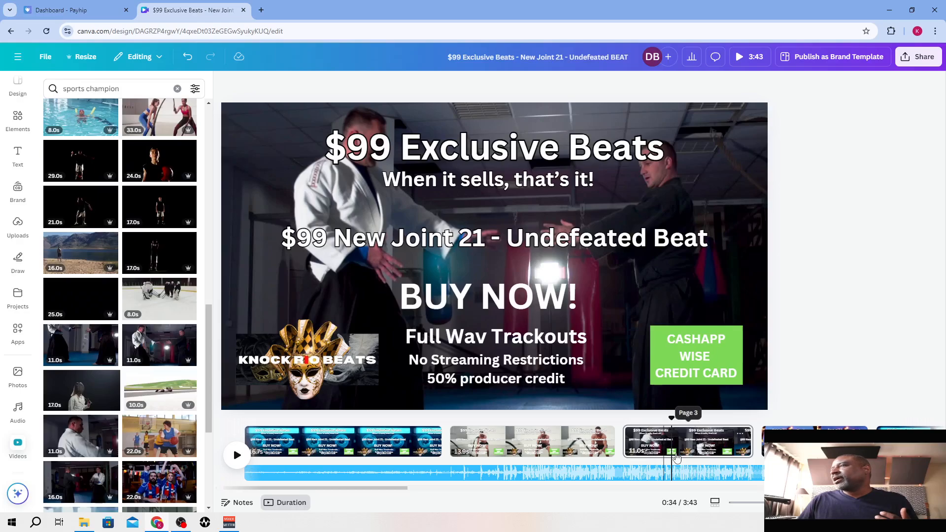
Replace the fourth page's background with the 29-second clip of a basketball player on black and shorten the page to 14.3 s
left_click(814, 436)
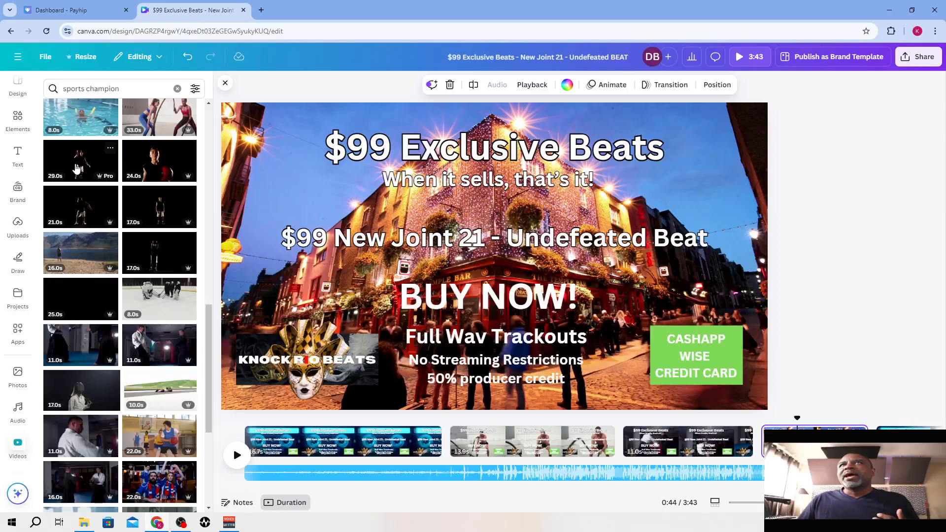
left_click(76, 165)
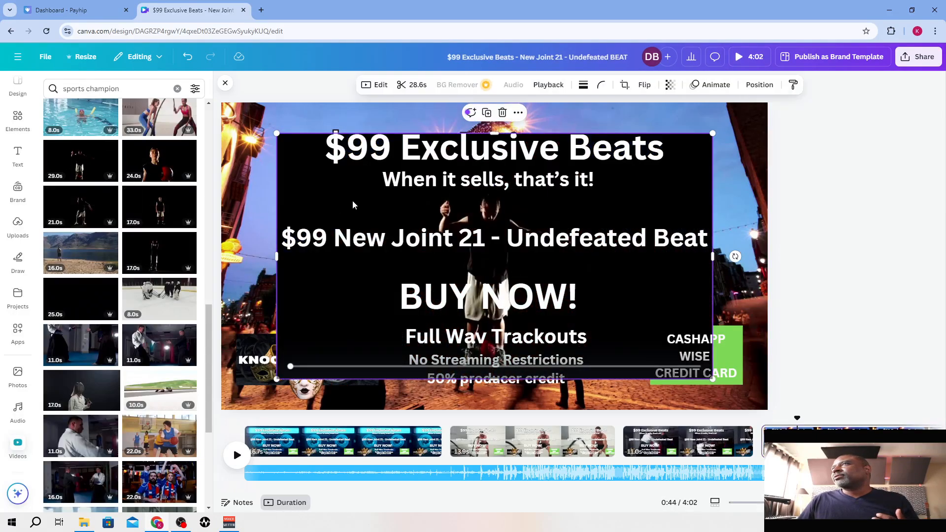
right_click(354, 202)
left_click(409, 454)
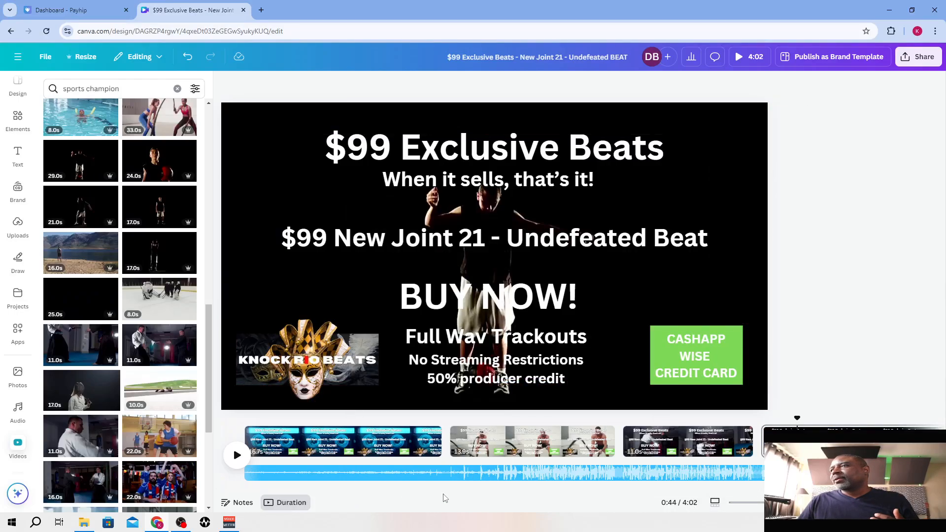
scroll(400, 488, "right", 3)
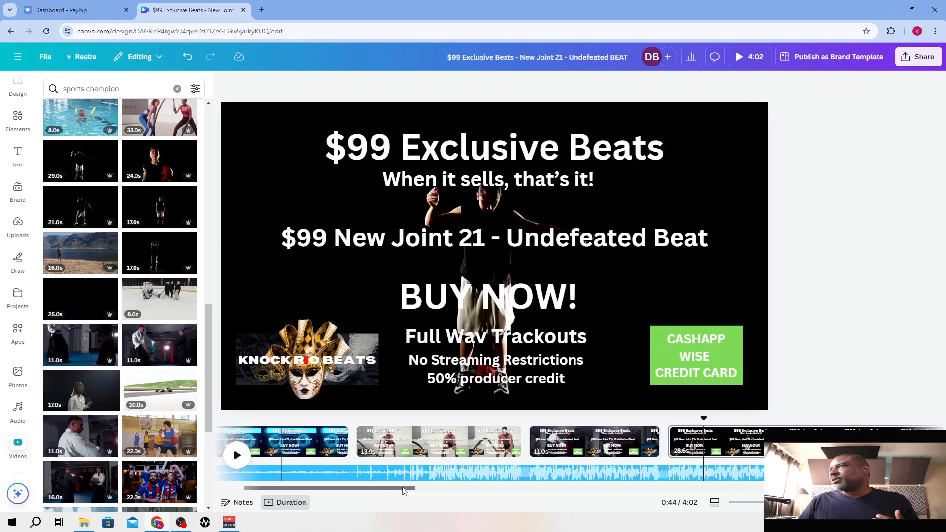
scroll(400, 488, "right", 5)
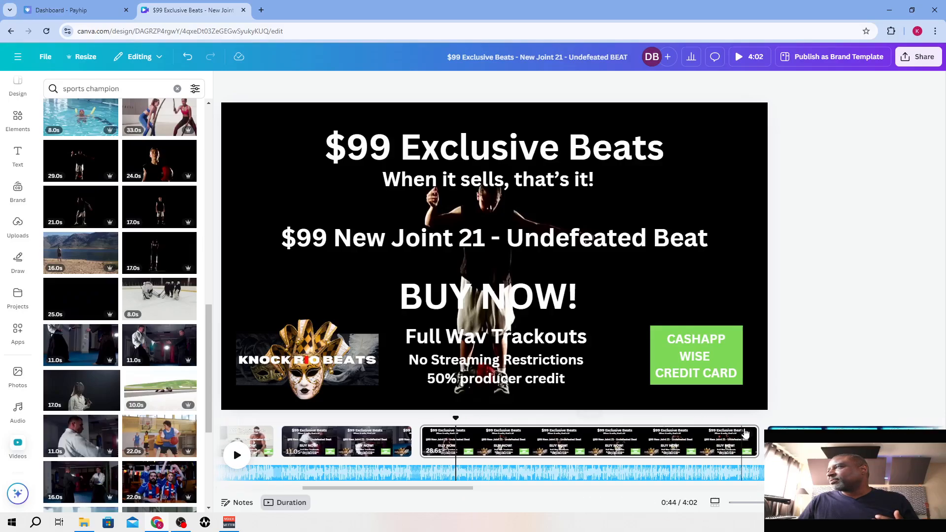
left_click_drag(698, 439, 585, 444)
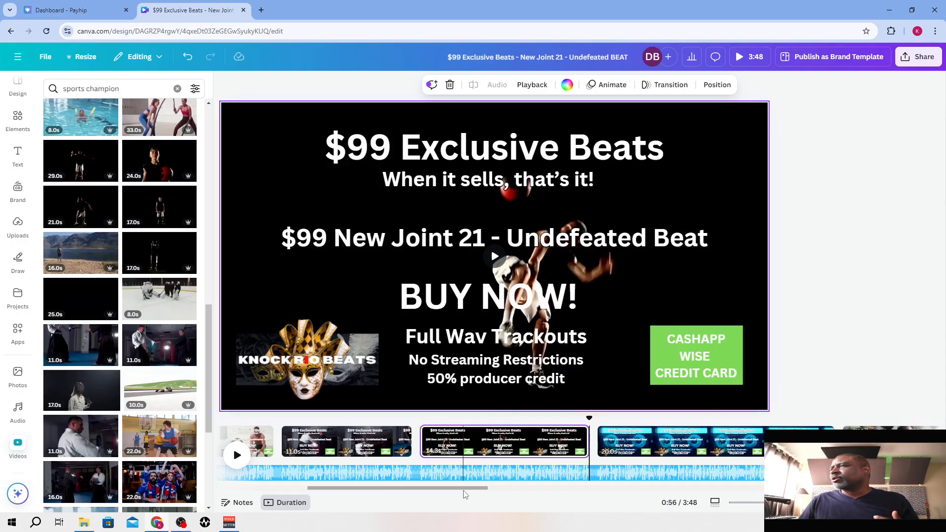
Replace the sixth page's background with the 18-second clip of a man doing push-ups against a dark gray backdrop
left_click_drag(468, 491, 521, 491)
left_click(500, 441)
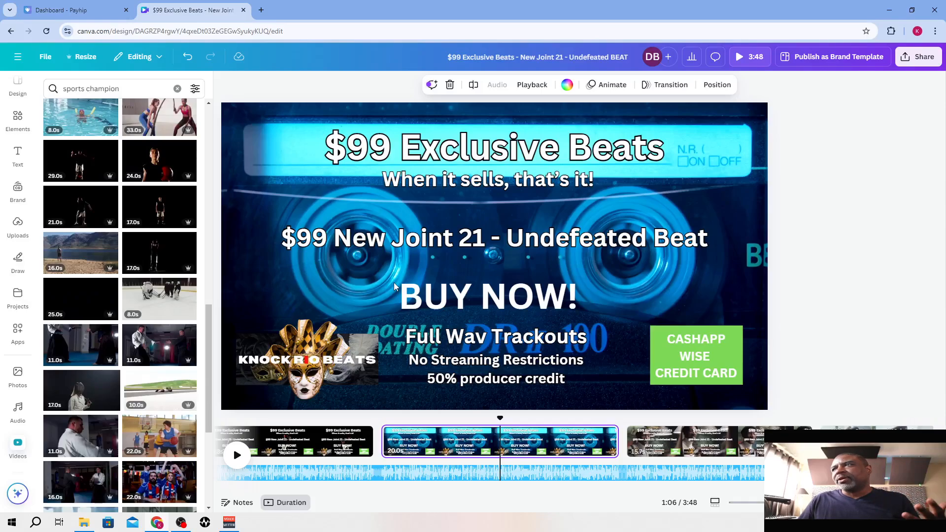
left_click(668, 442)
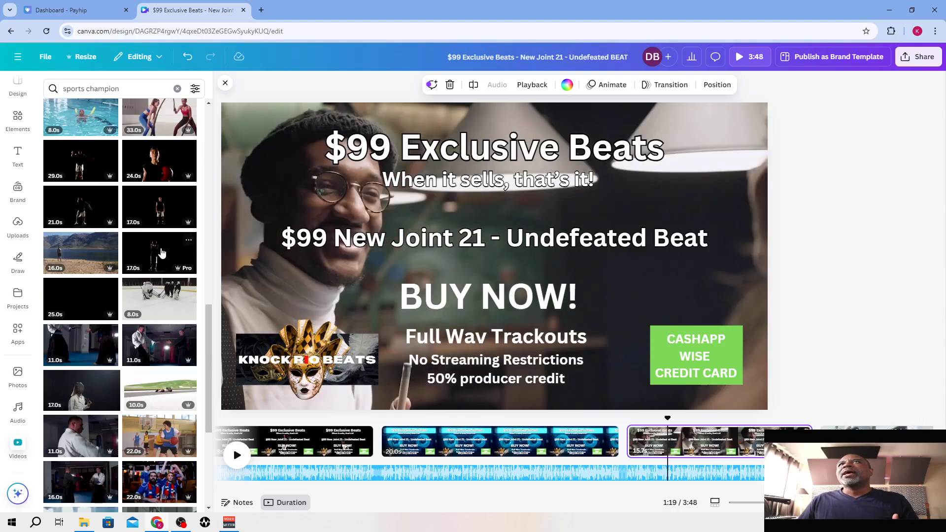
scroll(161, 253, "down", 5)
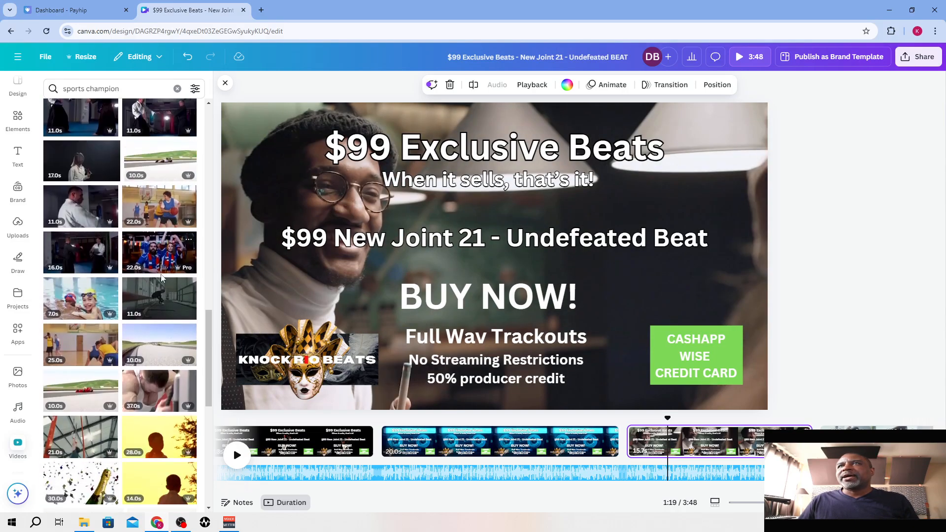
scroll(160, 254, "down", 2)
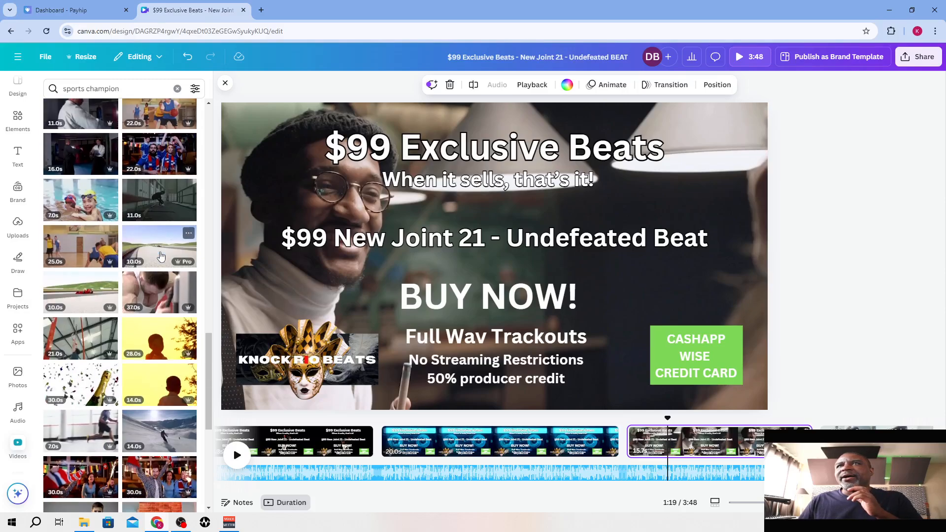
scroll(161, 255, "down", 4)
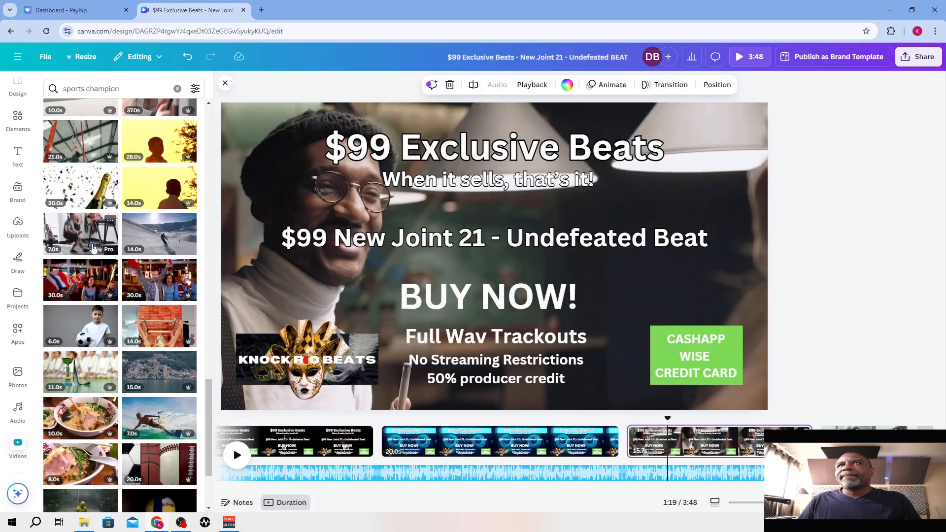
scroll(93, 248, "down", 1)
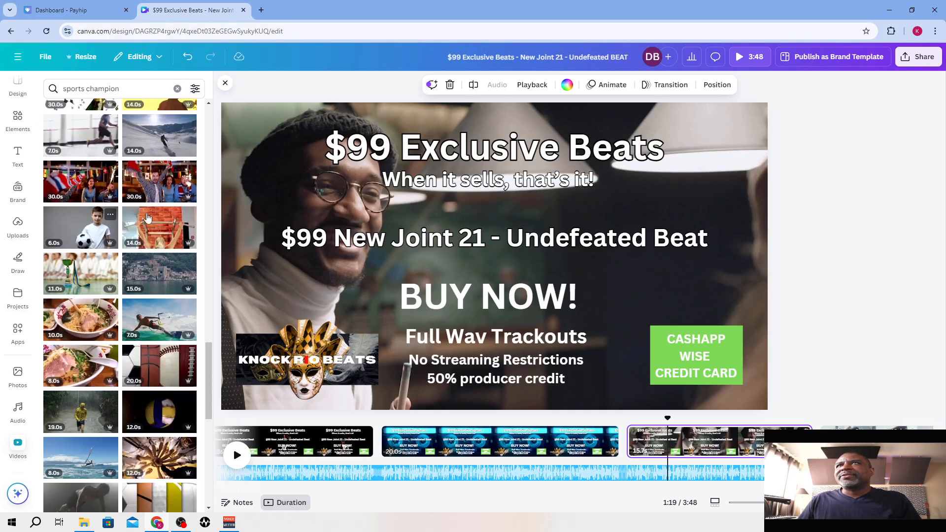
scroll(148, 252, "down", 3)
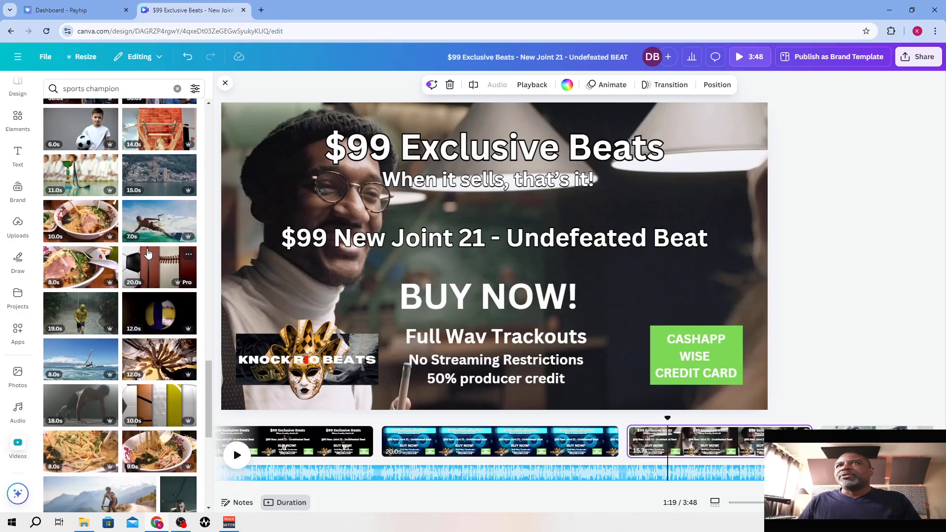
scroll(128, 275, "down", 2)
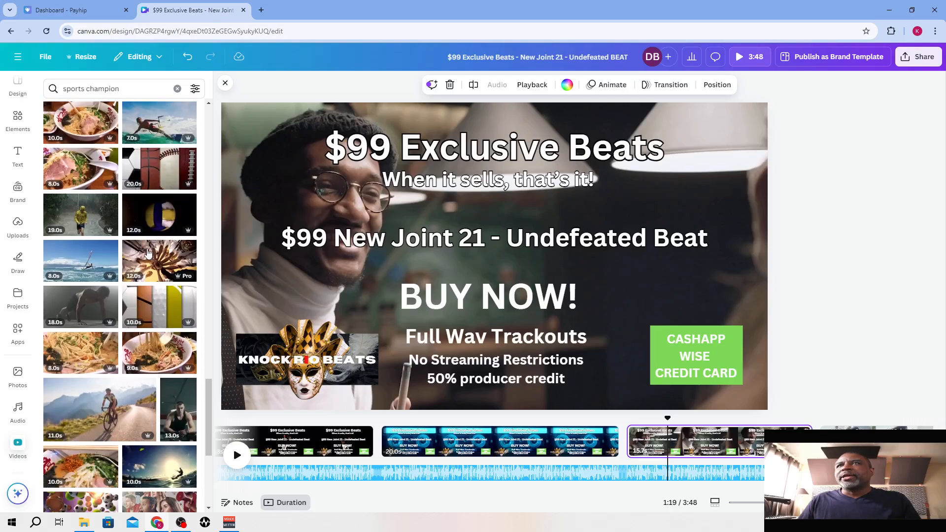
left_click(84, 296)
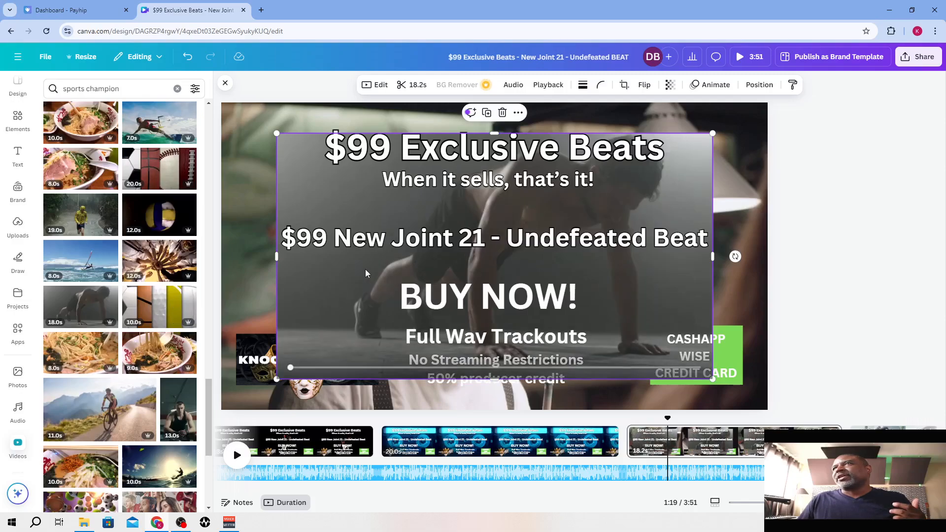
right_click(365, 273)
left_click(394, 473)
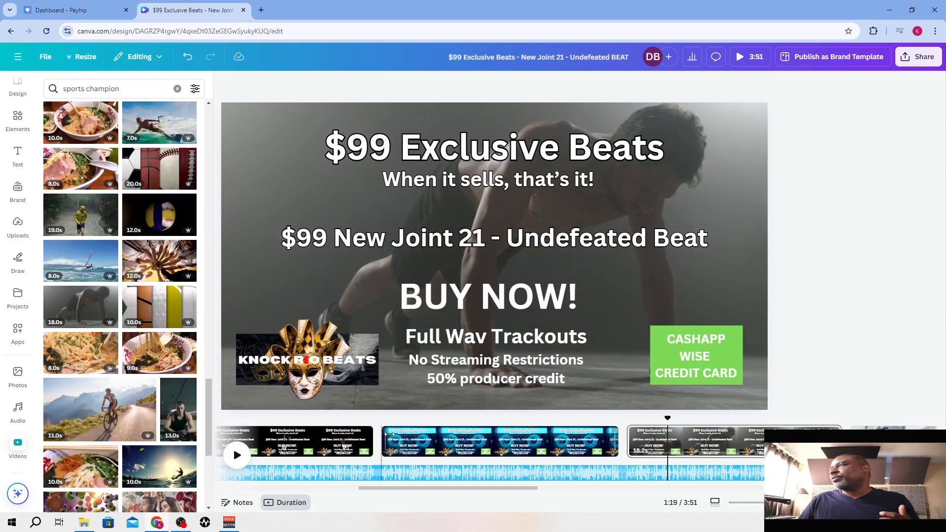
Select the seventh page and search the stock video library for "rapper"
left_click_drag(502, 491, 572, 495)
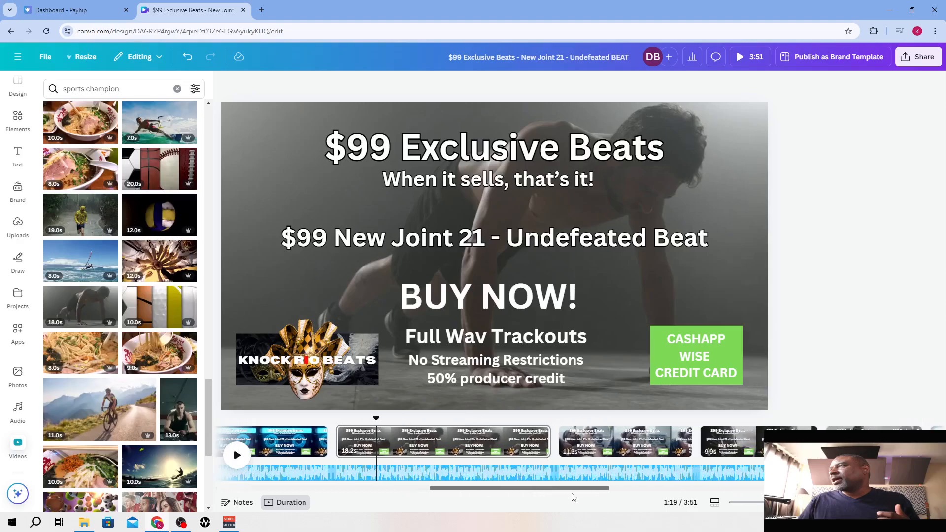
left_click(593, 443)
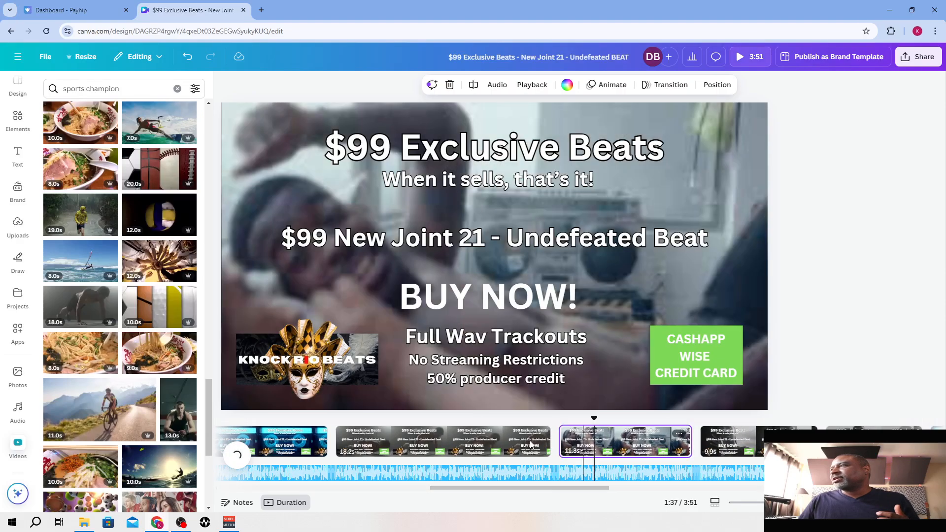
left_click(133, 87)
left_click_drag(132, 87, 25, 96)
type("rapper")
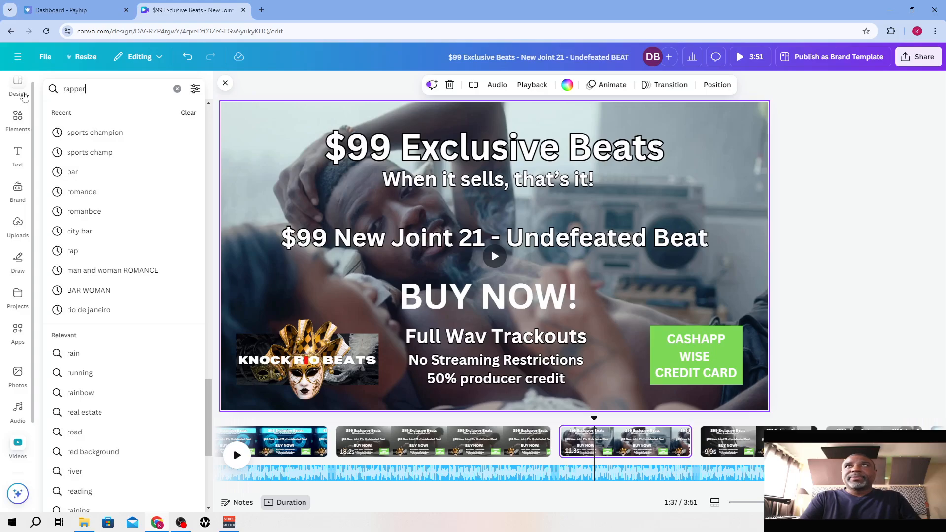
key("Return")
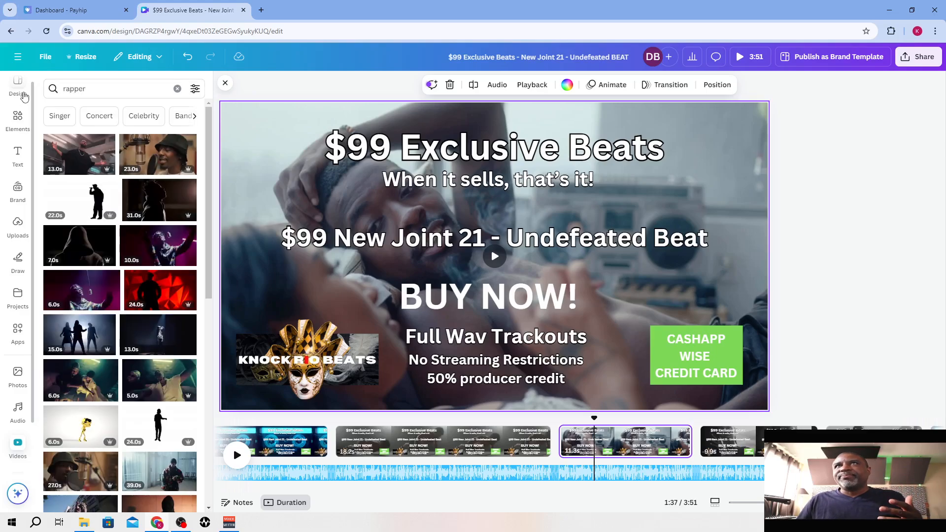
Replace the seventh page's background with the 13-second clip of a rapper in a black T-shirt and shorten the sixth page to 13.5 s
mouse_move(81, 158)
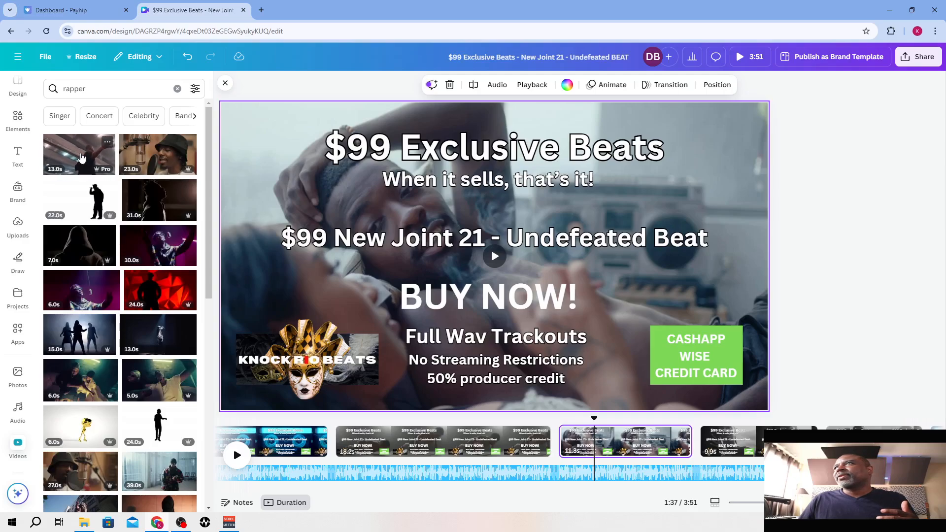
left_click(81, 157)
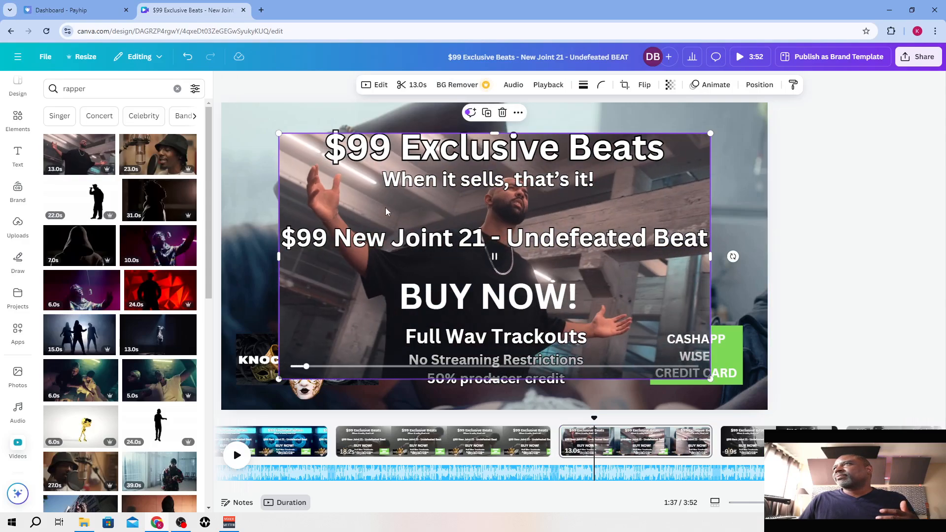
right_click(386, 210)
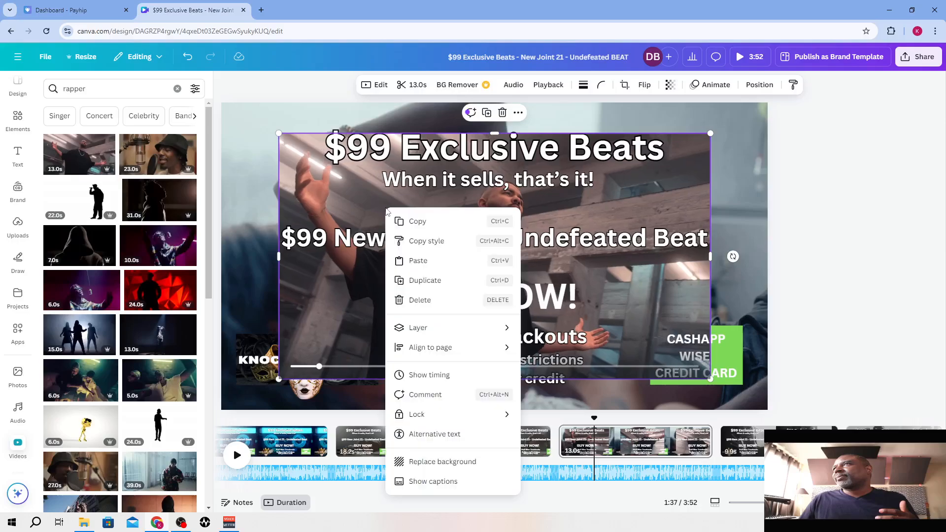
left_click(430, 461)
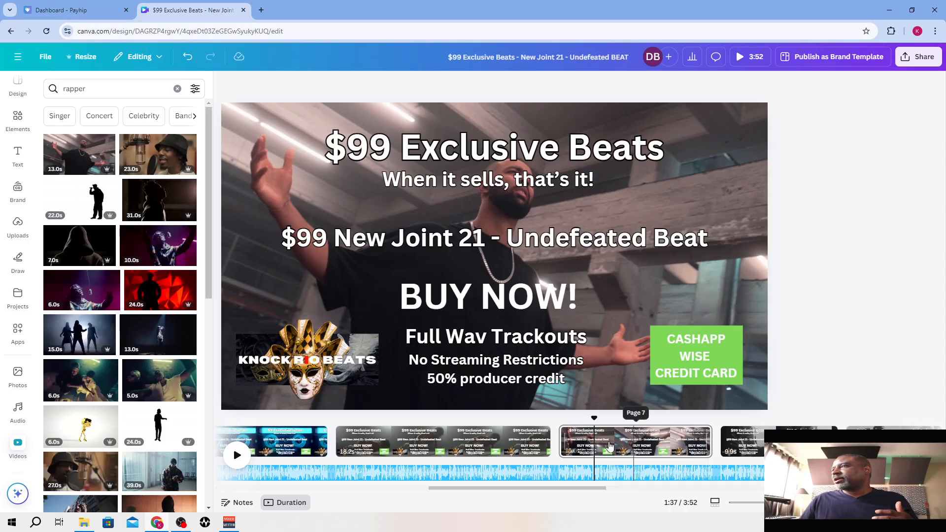
left_click_drag(550, 446, 490, 451)
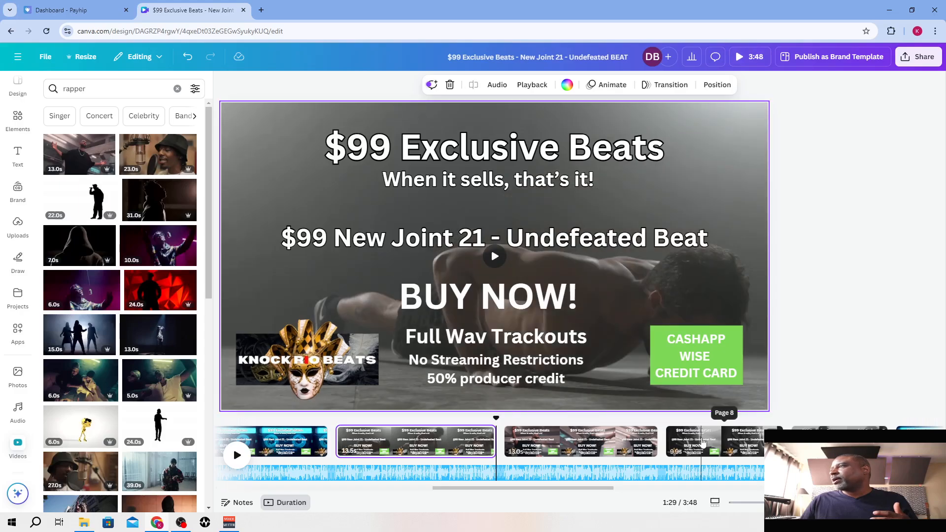
Replace the eighth page's background with the 28-second clip of a man in a white track jacket and shorten the page to 15.4 s
left_click(702, 442)
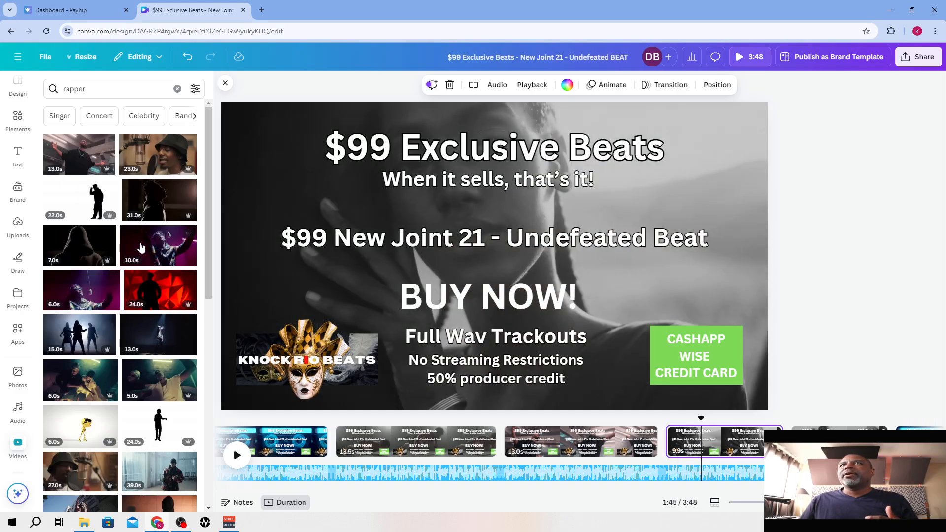
scroll(141, 246, "down", 6)
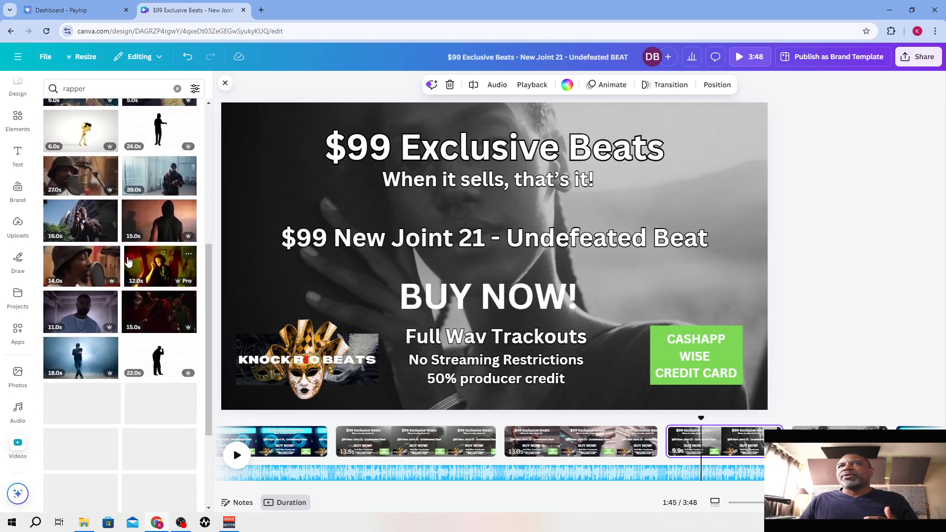
scroll(128, 261, "down", 1)
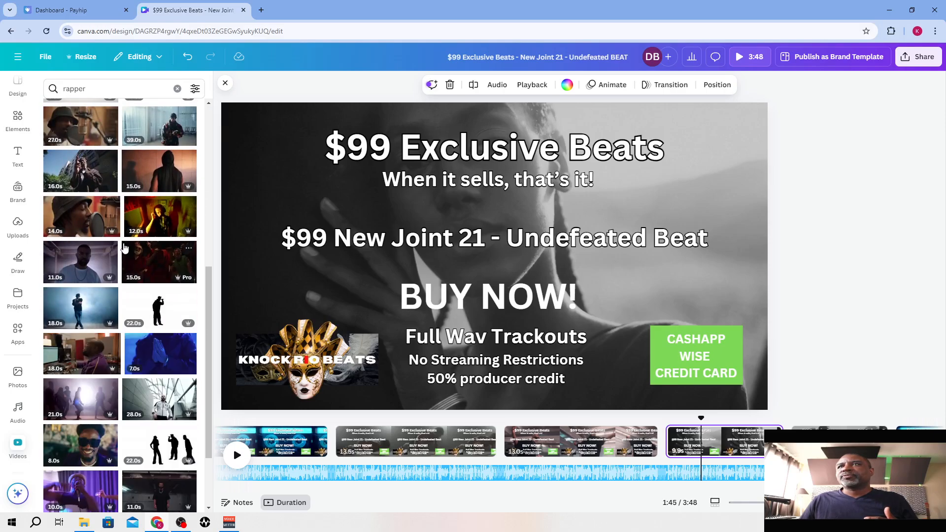
scroll(124, 247, "down", 3)
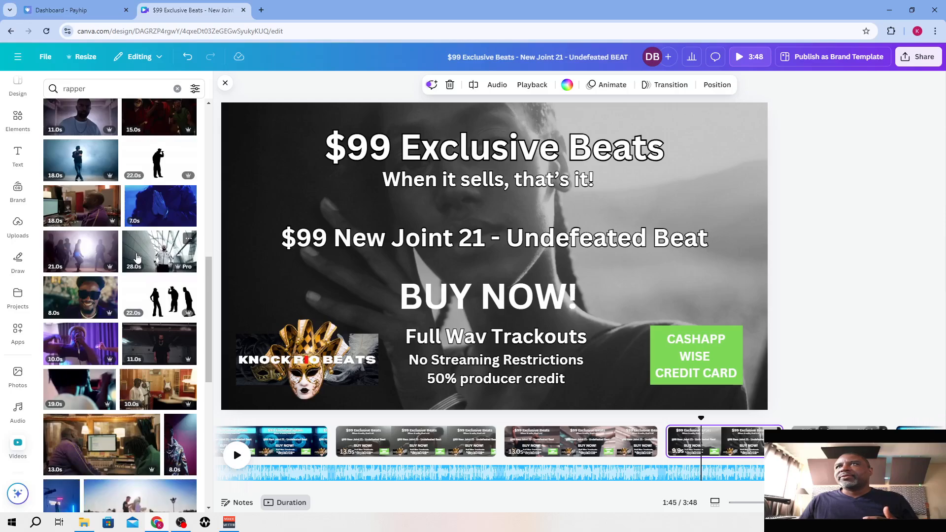
left_click(160, 256)
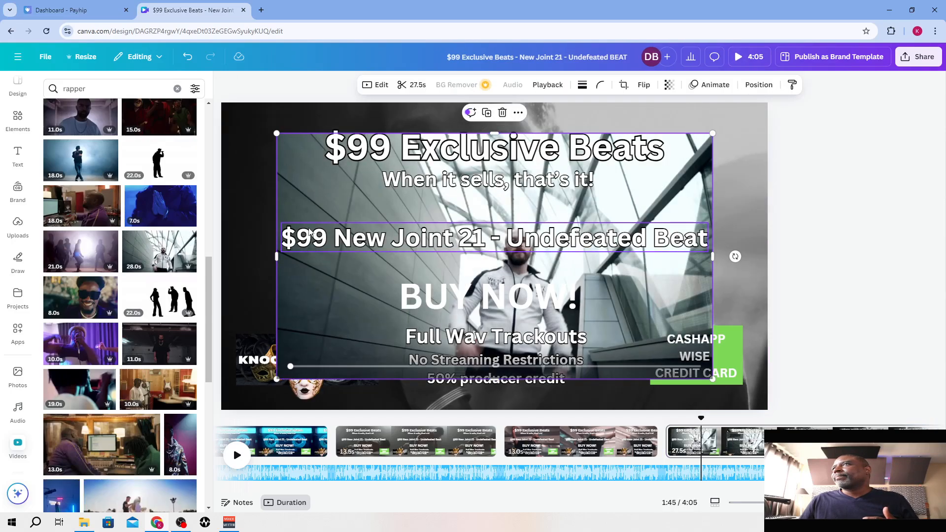
right_click(359, 200)
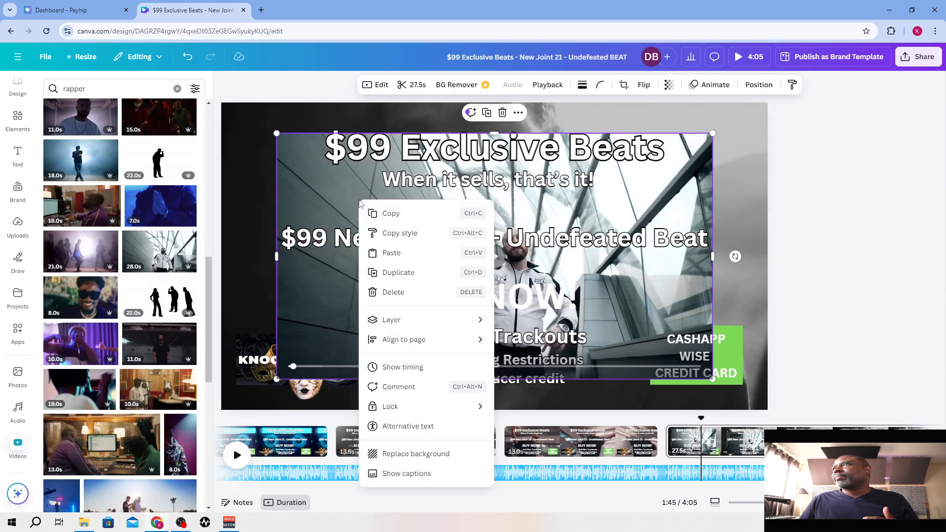
left_click(414, 453)
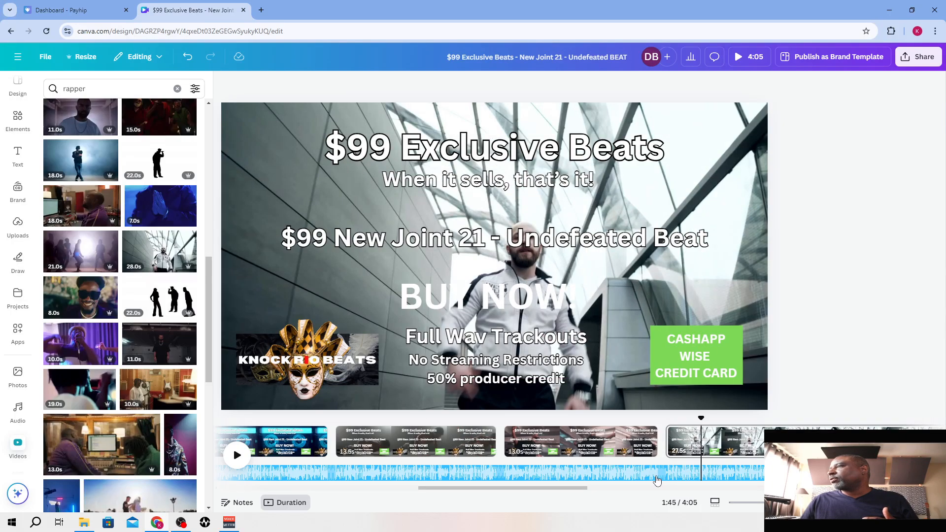
left_click_drag(583, 492, 639, 489)
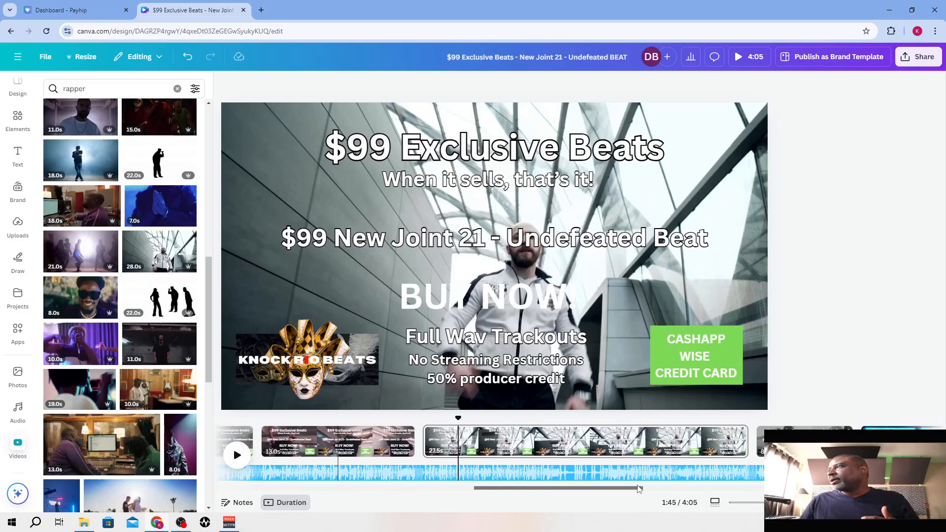
left_click_drag(744, 442, 599, 450)
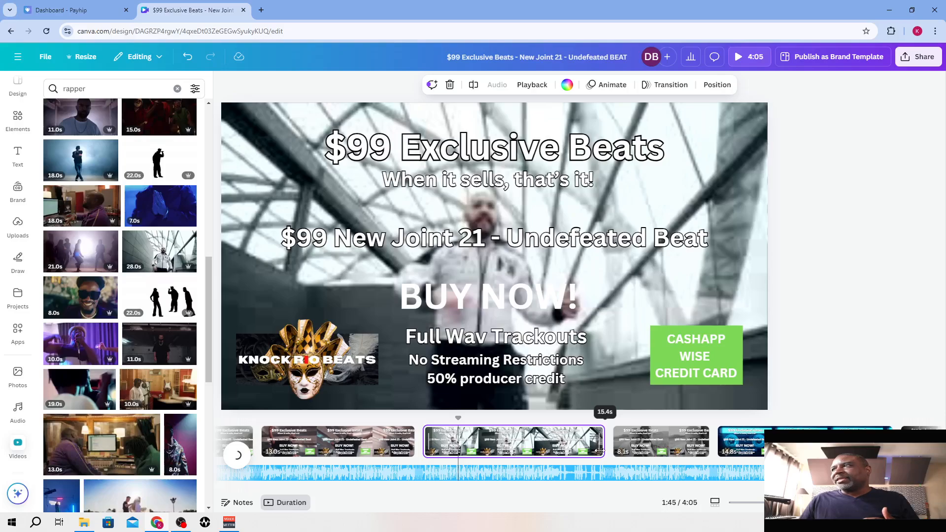
Replace the ninth page's background with the 26-second clip of a man in headphones performing at a studio microphone
left_click(639, 441)
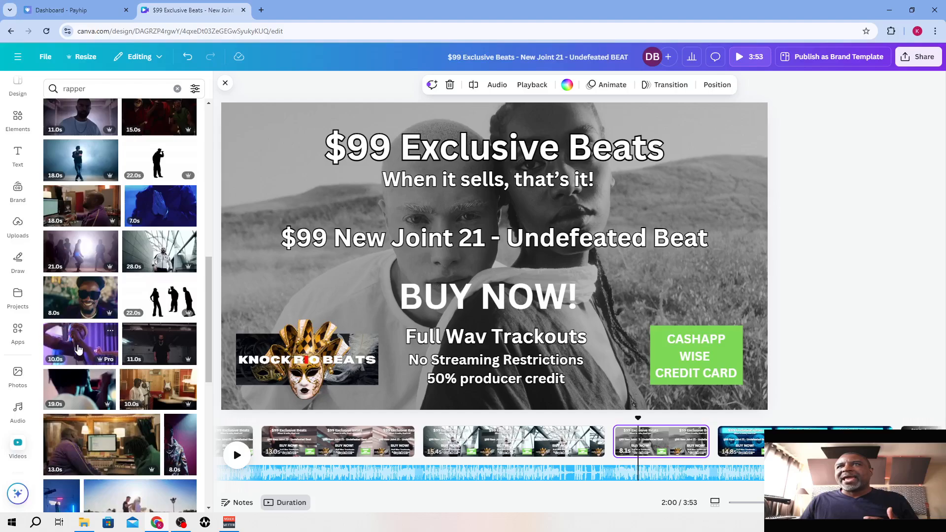
scroll(78, 349, "down", 3)
scroll(78, 349, "down", 5)
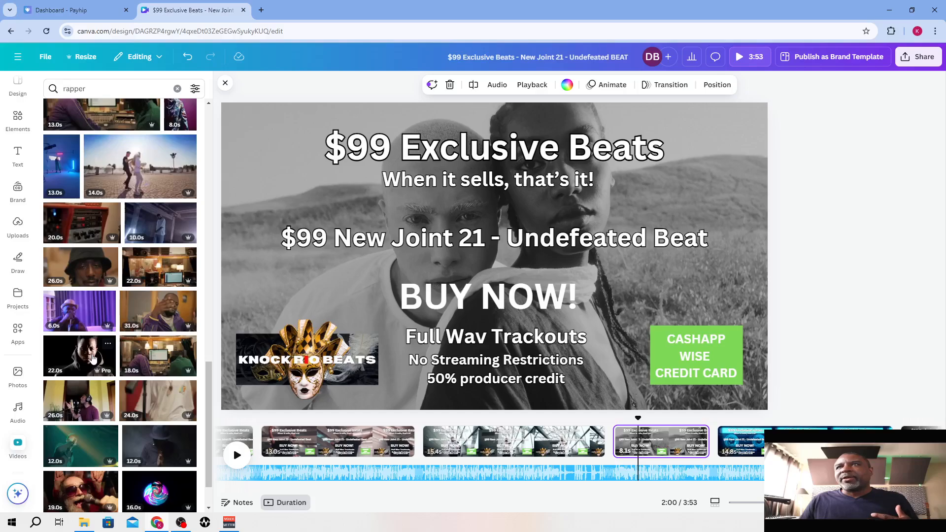
scroll(93, 359, "down", 1)
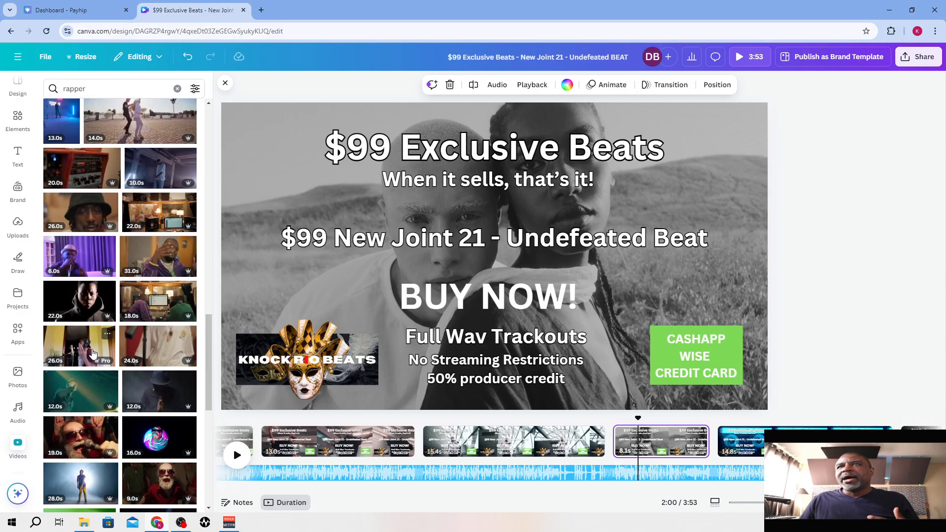
left_click(93, 353)
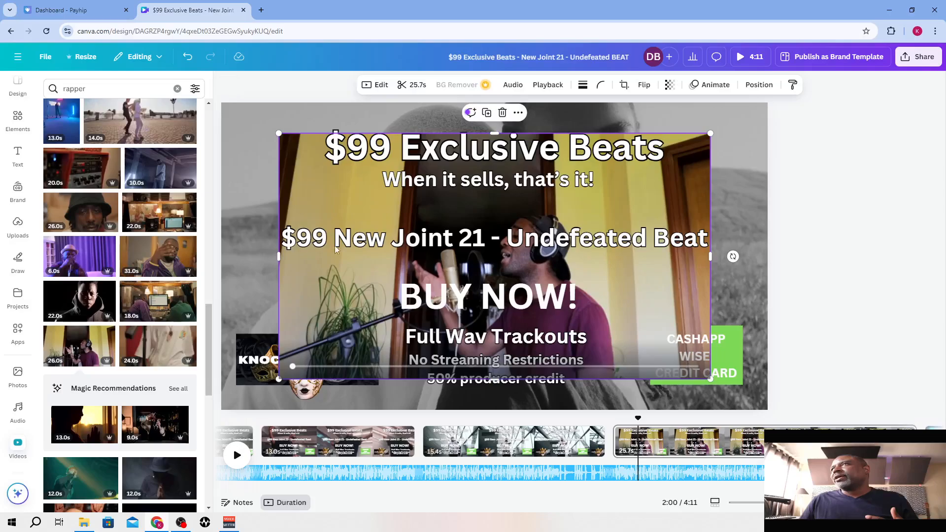
right_click(347, 196)
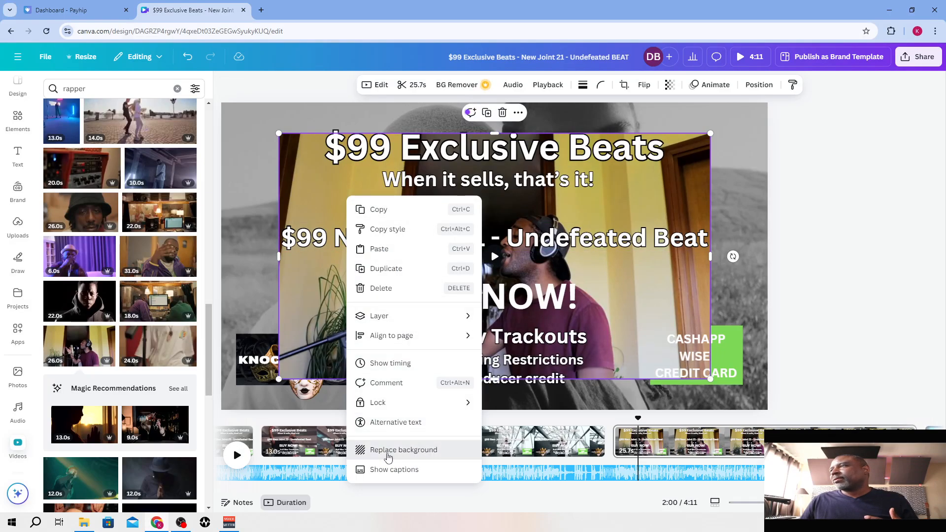
left_click(387, 449)
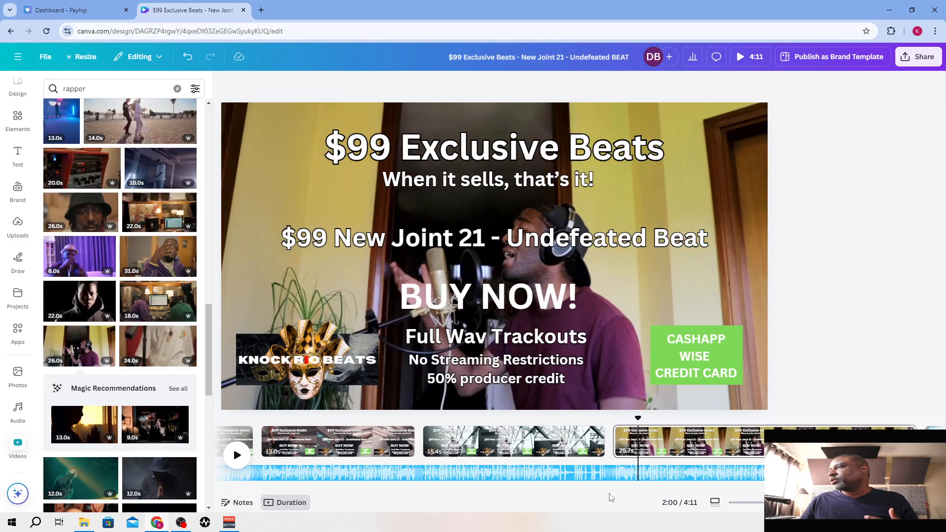
left_click_drag(611, 492, 655, 490)
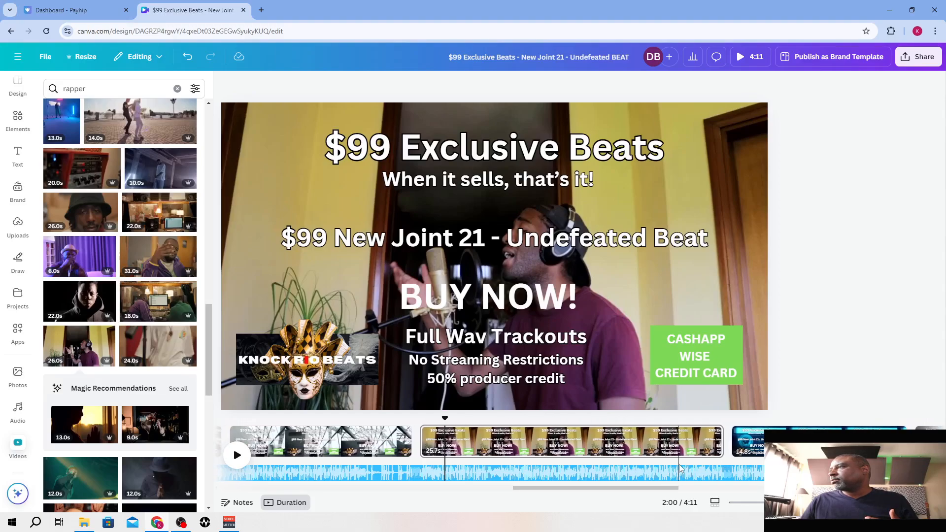
Shorten the ninth page to 12.6 s and, with the eleventh page selected, search the stock video library for "champion"
left_click_drag(722, 436, 567, 439)
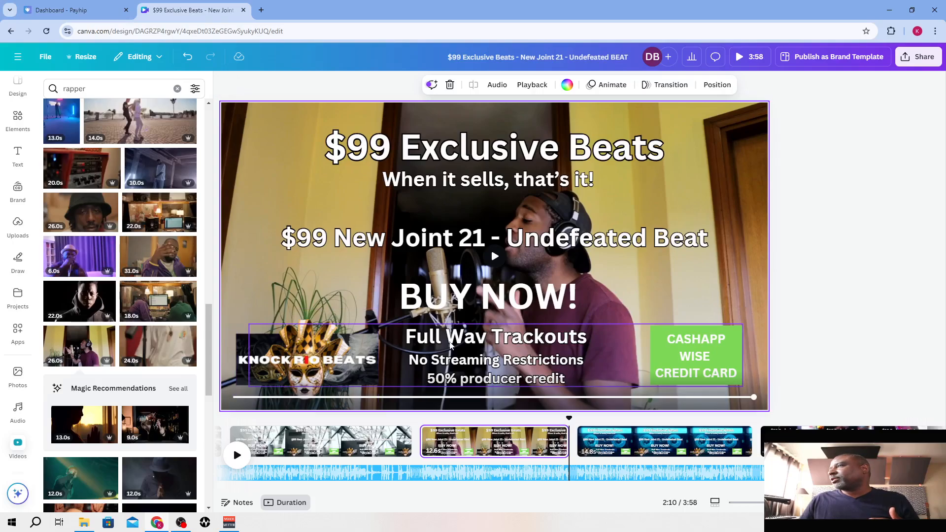
left_click_drag(572, 488, 649, 483)
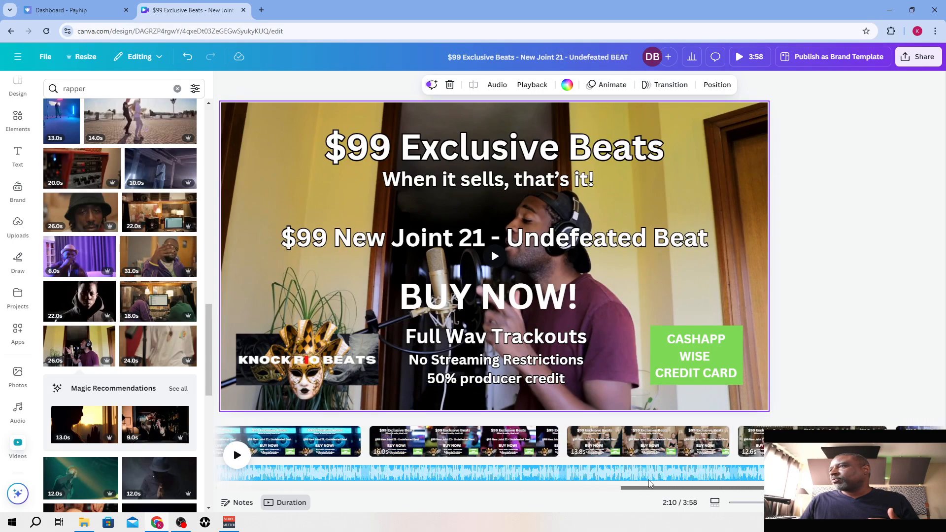
left_click(306, 446)
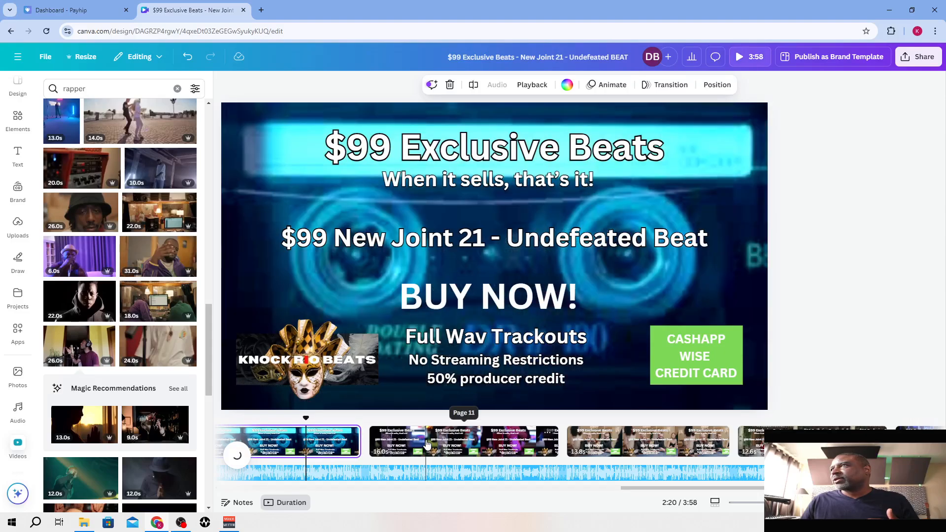
left_click(427, 445)
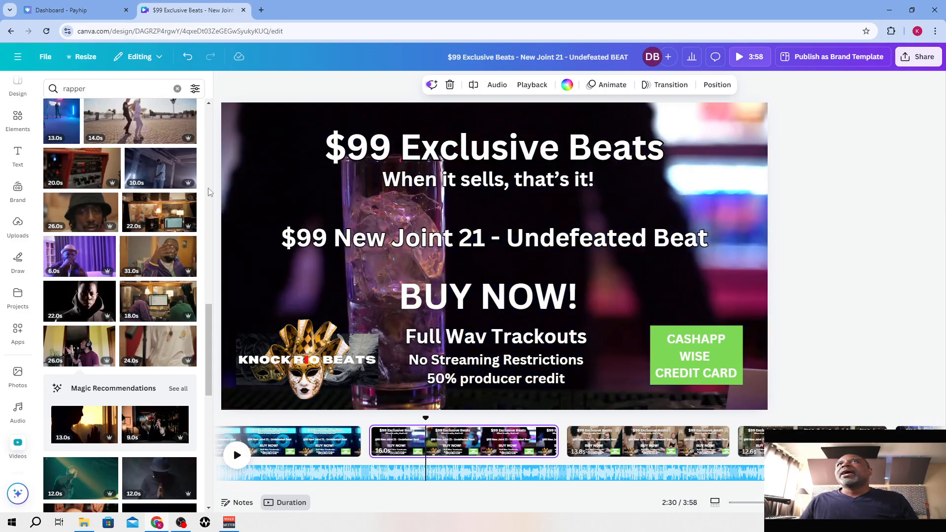
left_click(91, 86)
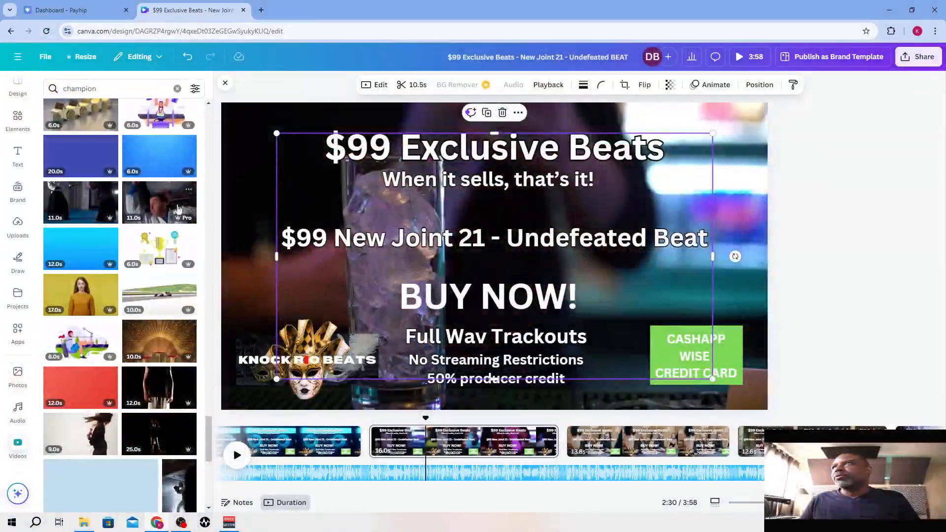
Replace the eleventh page's background with the 11-second clip of a man in a white martial arts uniform in a gym
left_click_drag(168, 205, 544, 260)
right_click(552, 269)
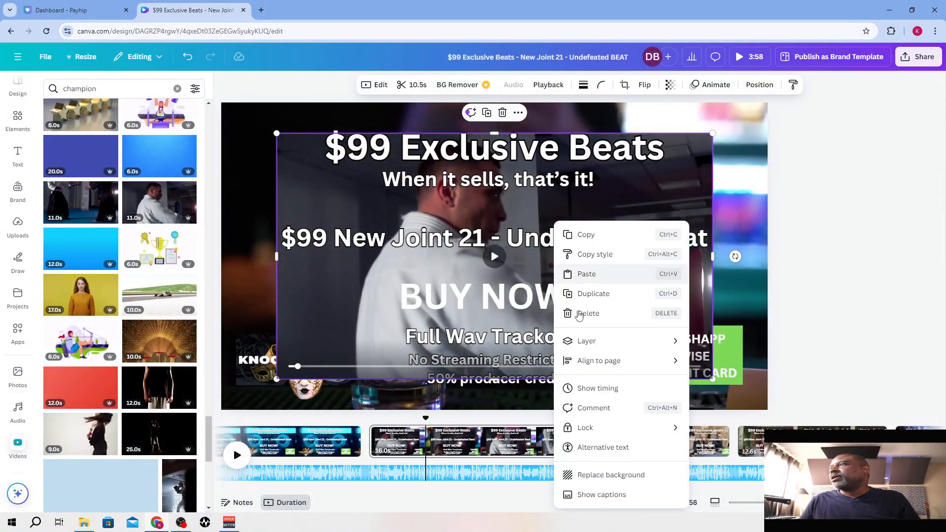
left_click(581, 473)
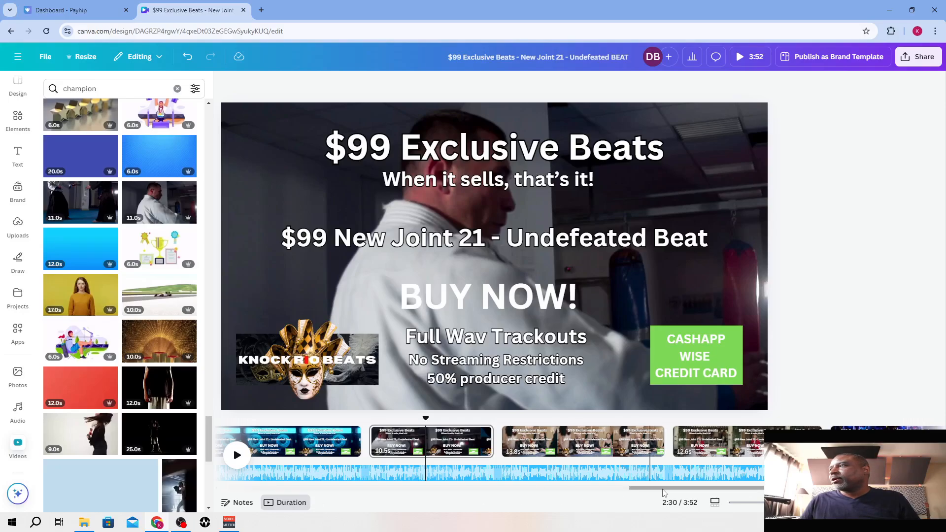
Replace the twelfth page's casino background with the 6-second clip of a woman wearing red boxing gloves from the "champion" results
left_click_drag(665, 492, 710, 492)
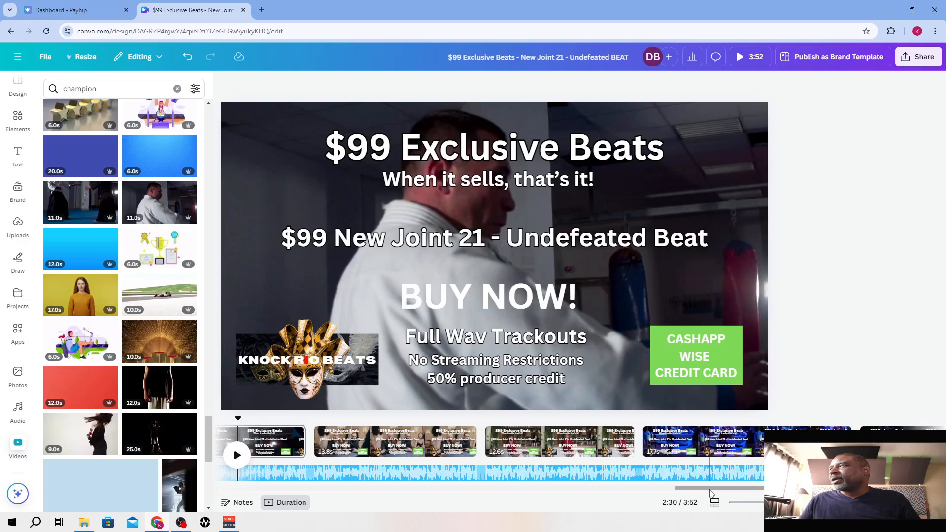
left_click(384, 445)
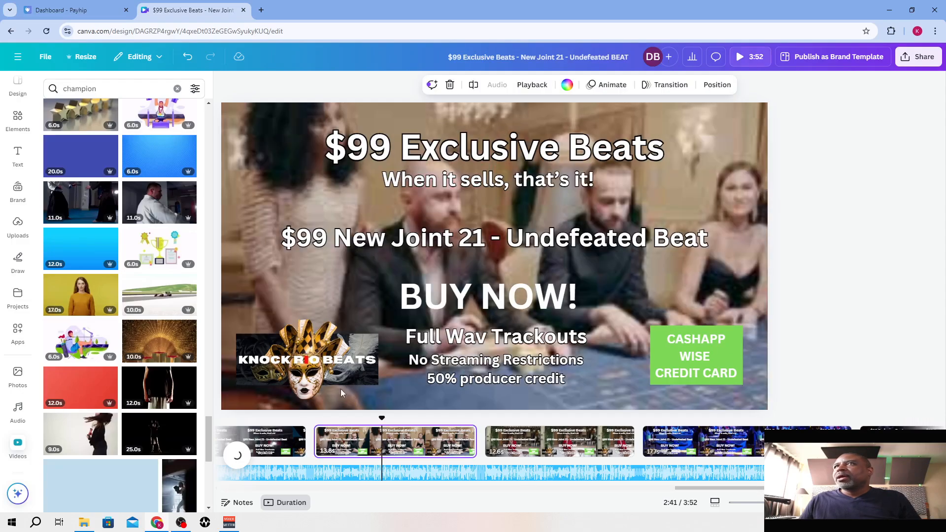
scroll(123, 261, "down", 3)
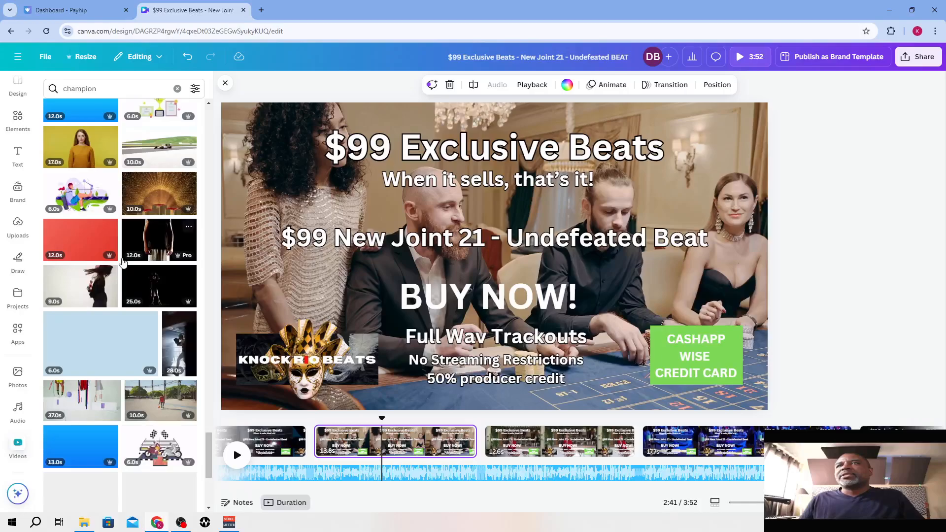
scroll(145, 294, "down", 4)
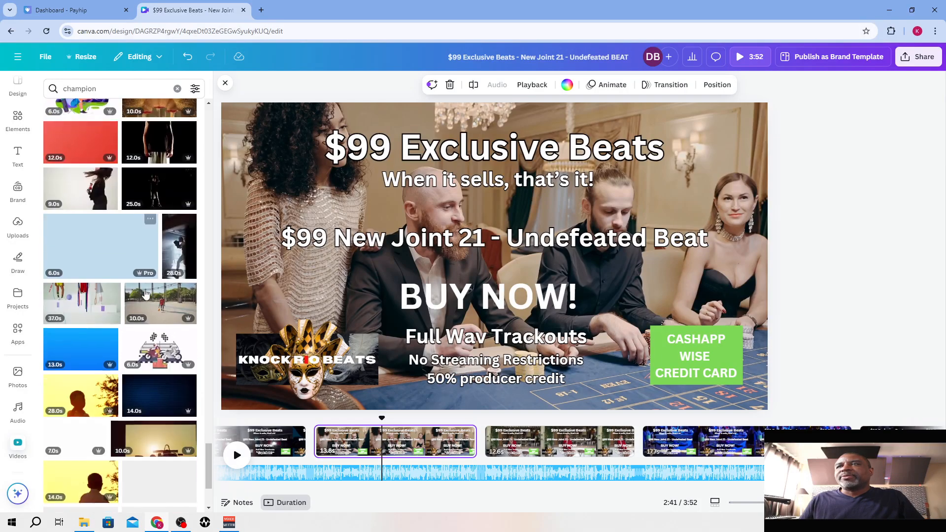
scroll(127, 339, "down", 2)
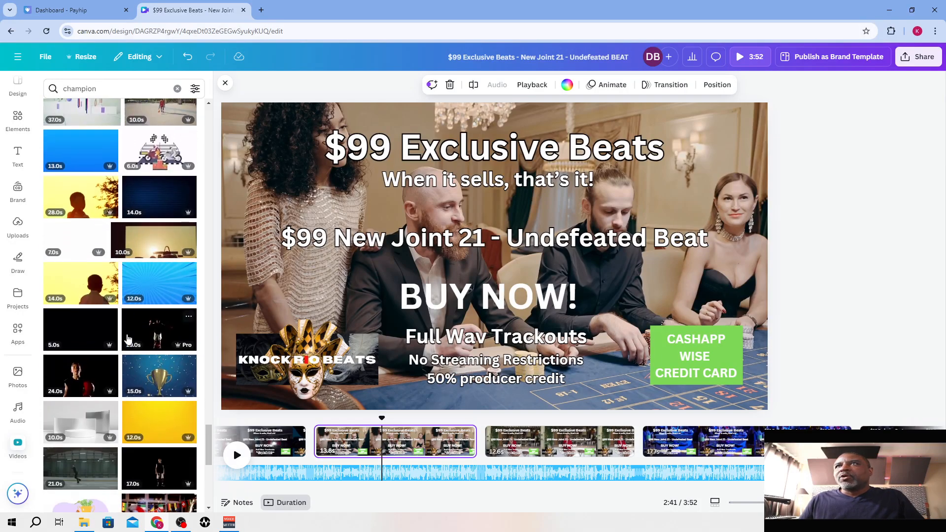
scroll(123, 353, "down", 2)
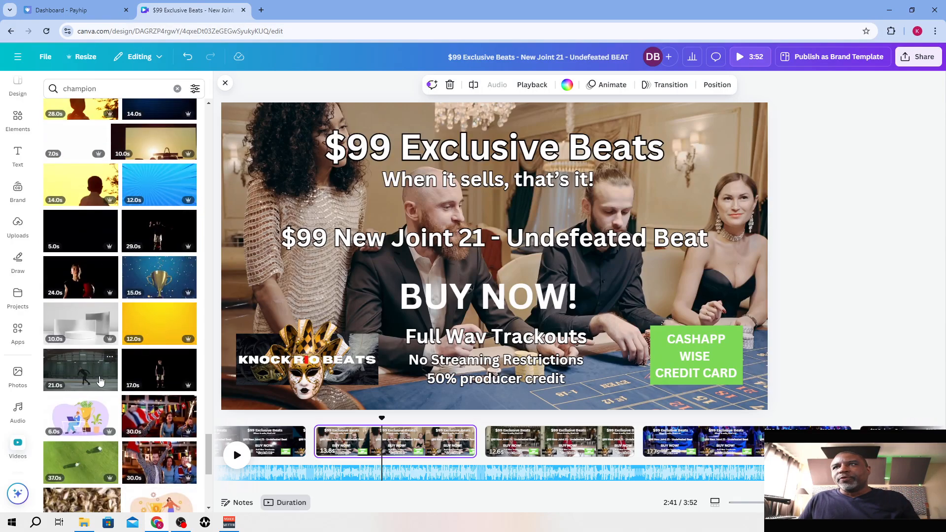
scroll(100, 381, "down", 6)
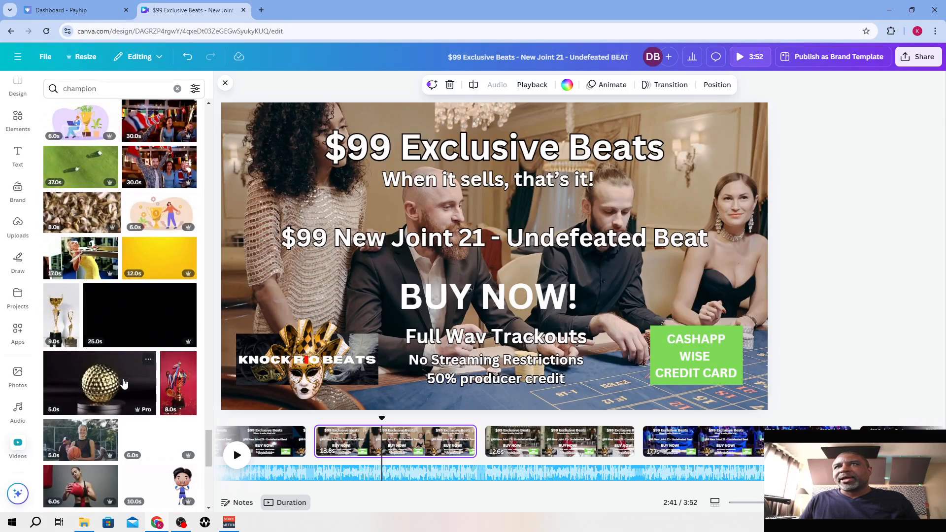
scroll(124, 384, "down", 1)
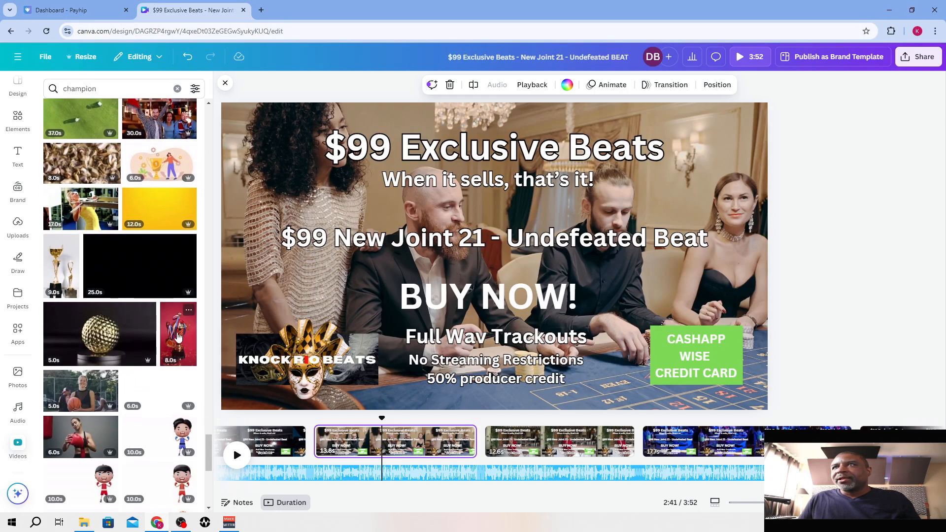
scroll(123, 295, "down", 4)
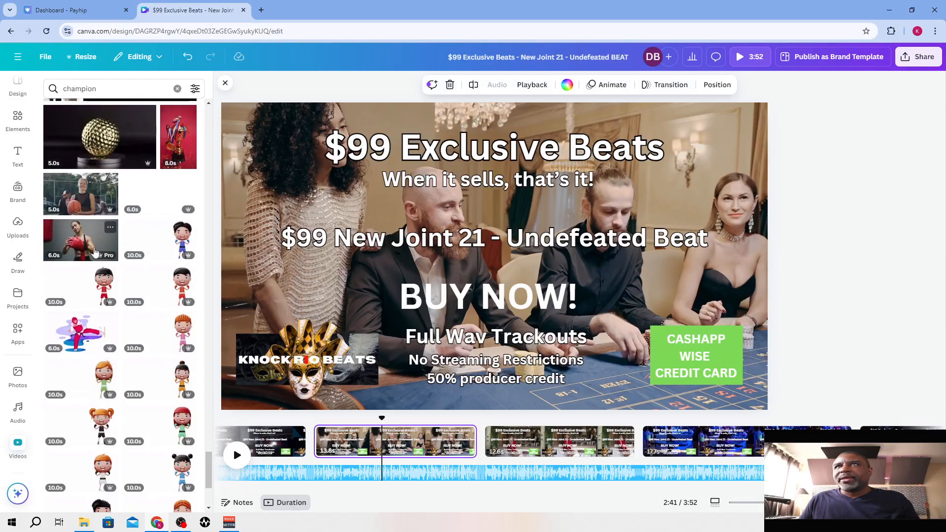
scroll(95, 251, "up", 4)
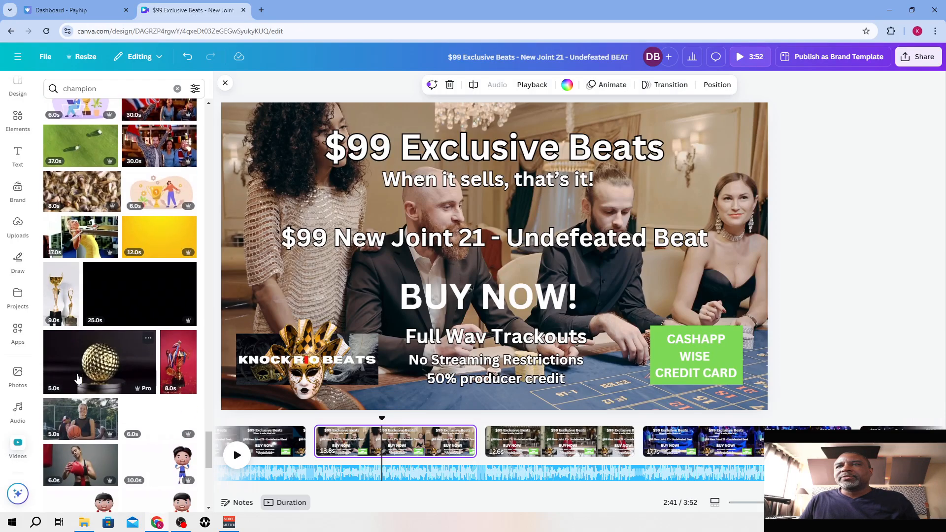
left_click(82, 435)
right_click(495, 206)
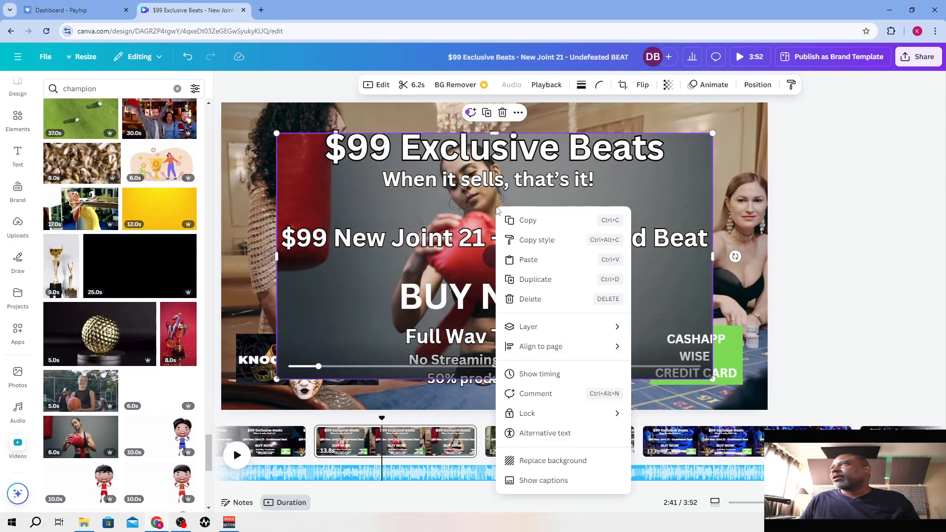
left_click(546, 461)
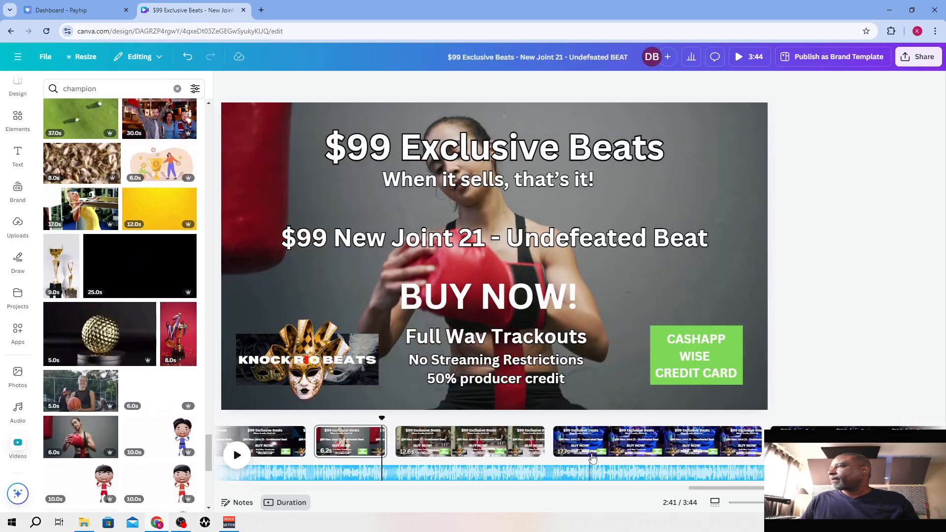
Select the fourteenth page with the blue dancer background and search the stock video library for "rapper"
left_click(608, 448)
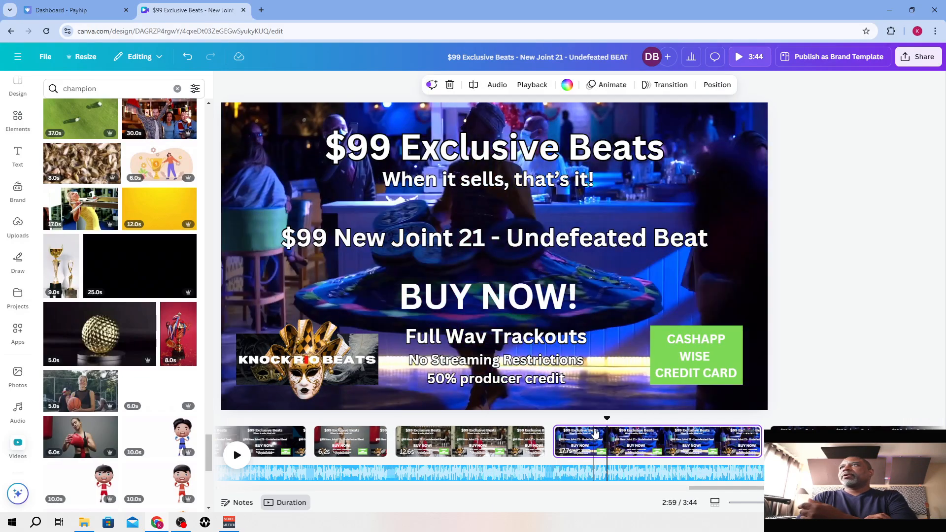
left_click(110, 86)
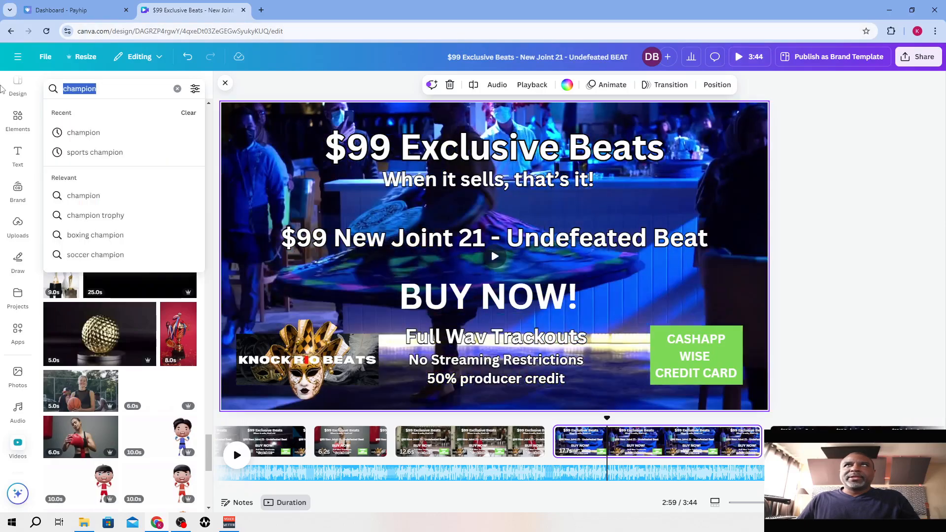
type("rapper")
key("Return")
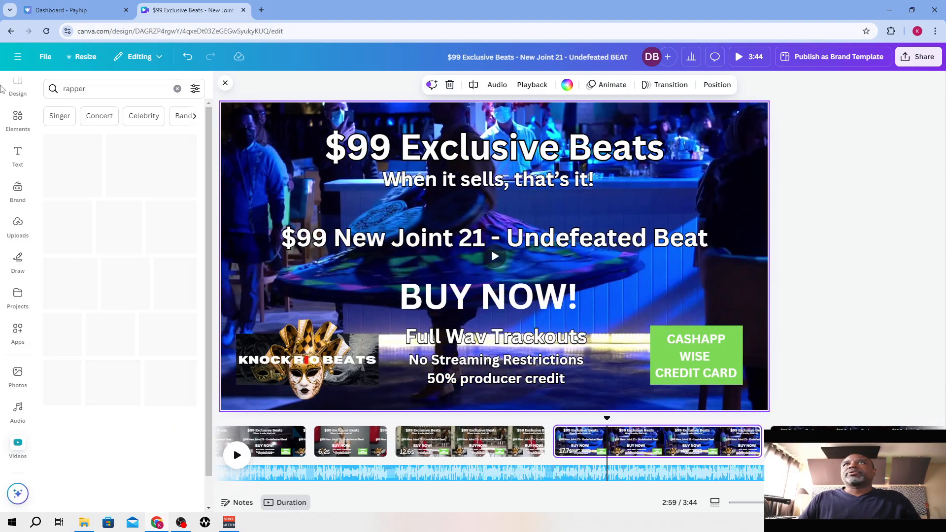
Replace the fourteenth page's background with the 24-second clip of a silhouetted figure against red shapes and shorten the page to 18.1 s
scroll(148, 290, "down", 1)
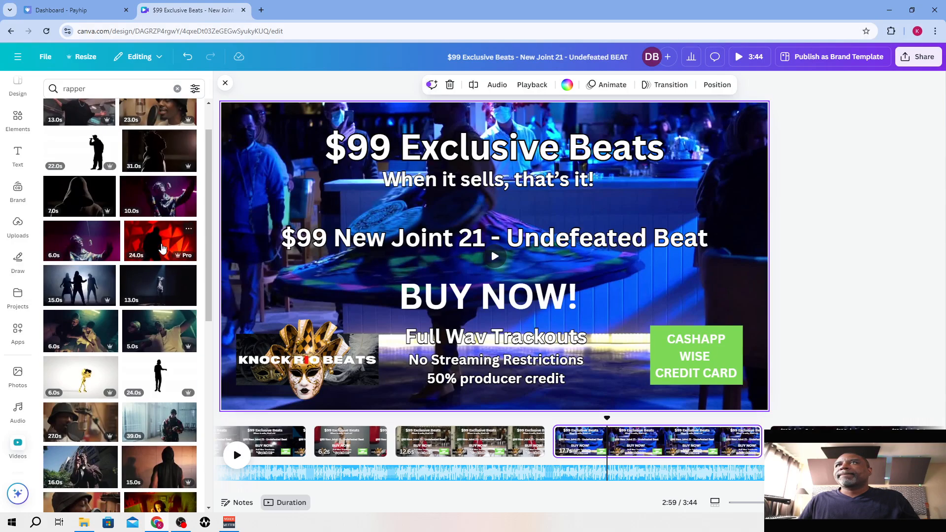
left_click(159, 242)
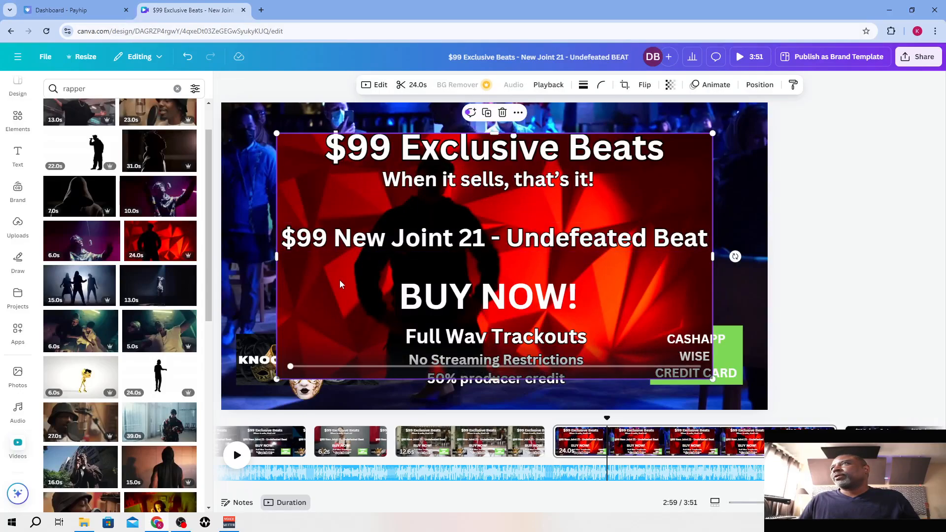
right_click(339, 284)
left_click(413, 477)
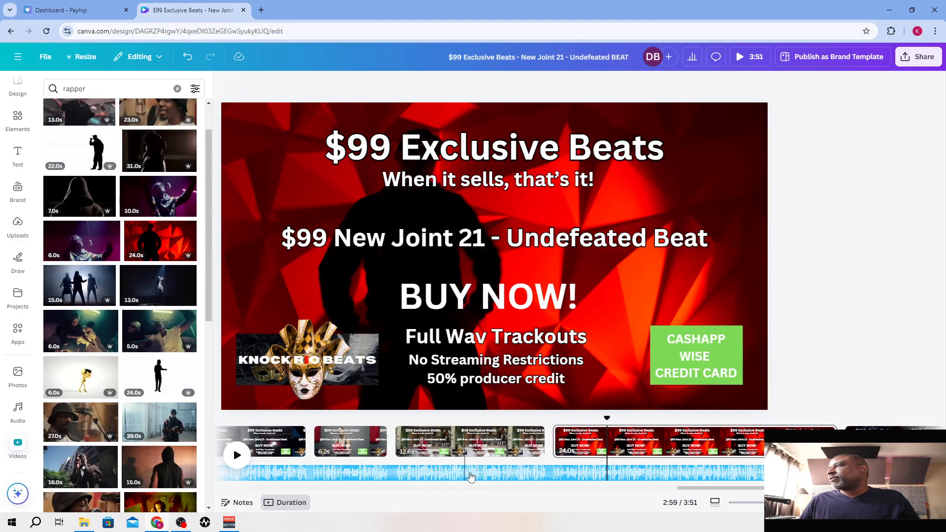
left_click_drag(834, 441, 765, 442)
Replace the fifteenth page's background with the 13-second clip of two people at a studio monitor and shorten the fourteenth page to 9.9 s
left_click_drag(699, 488, 768, 488)
left_click(553, 445)
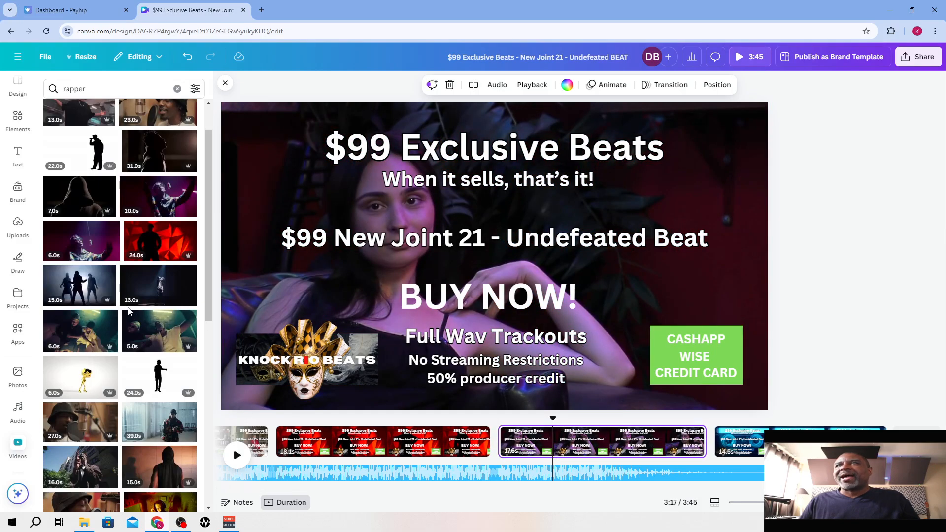
scroll(129, 311, "down", 2)
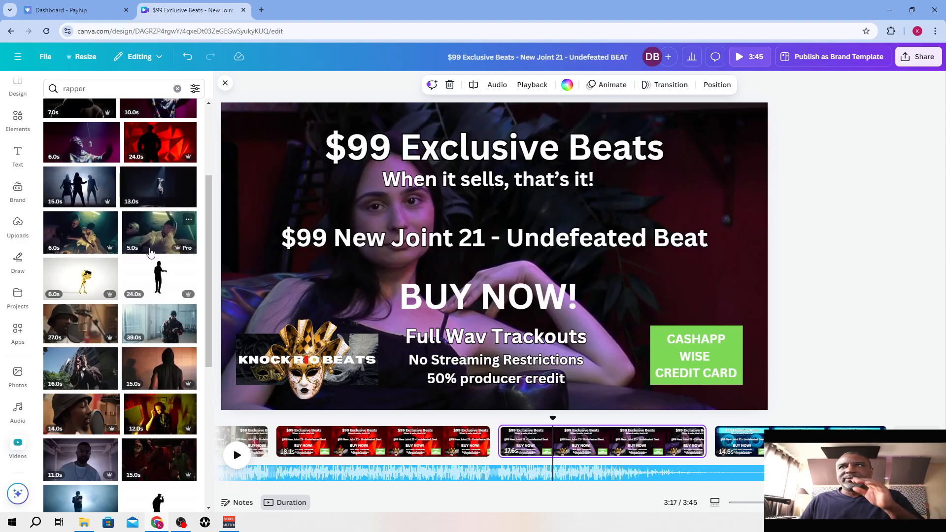
scroll(150, 255, "down", 3)
scroll(150, 255, "down", 2)
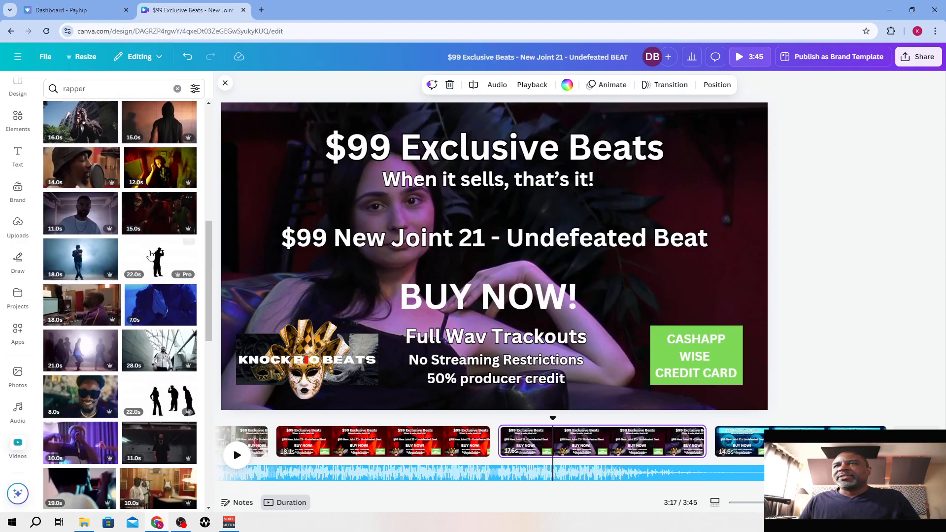
scroll(155, 374, "down", 4)
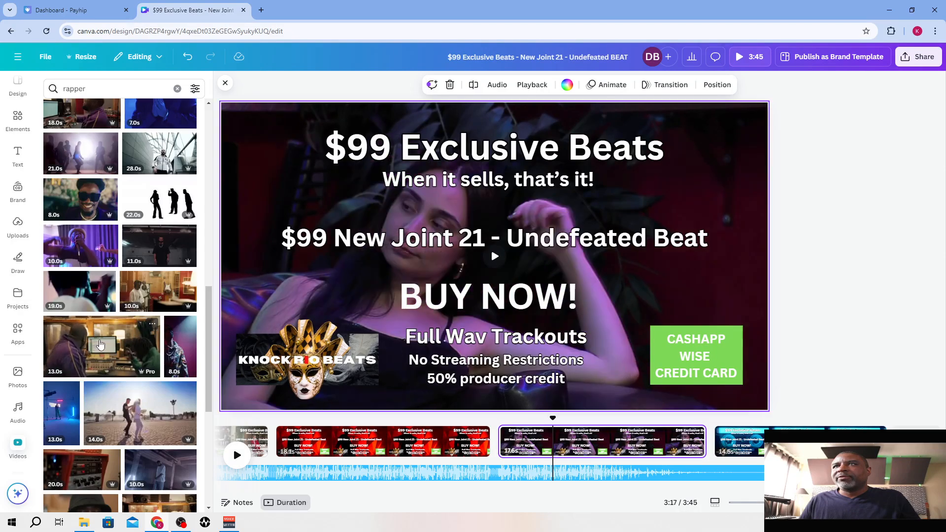
left_click(139, 333)
right_click(521, 214)
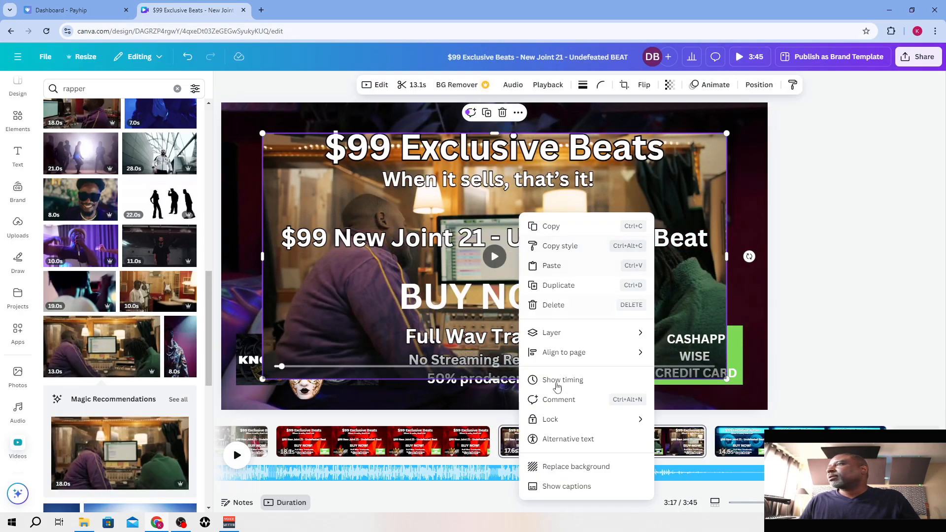
left_click(557, 467)
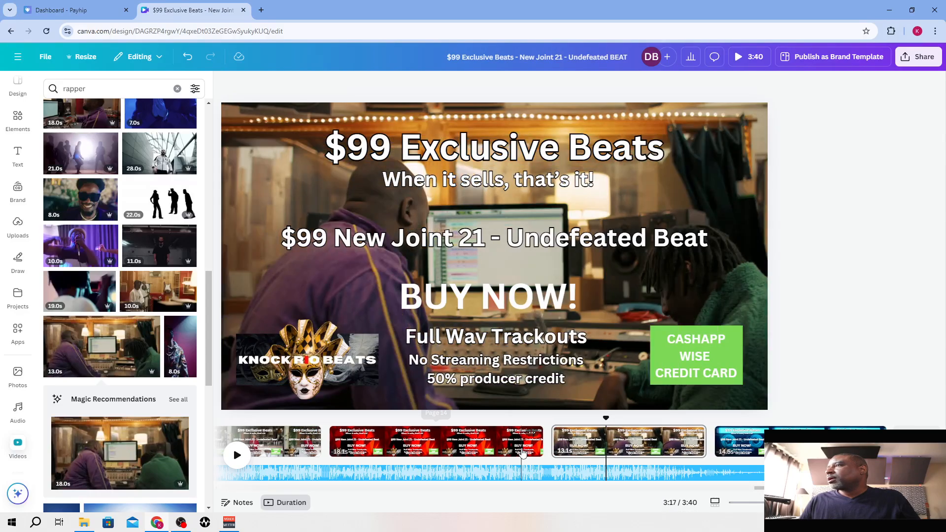
left_click_drag(542, 448, 445, 449)
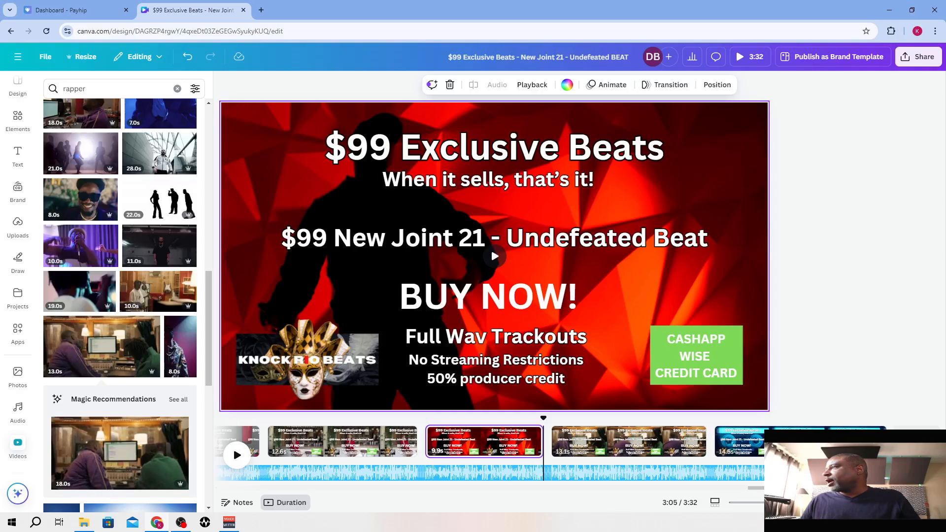
Return to the start of the timeline, select the audio track and open its volume setting
left_click_drag(796, 487, 267, 485)
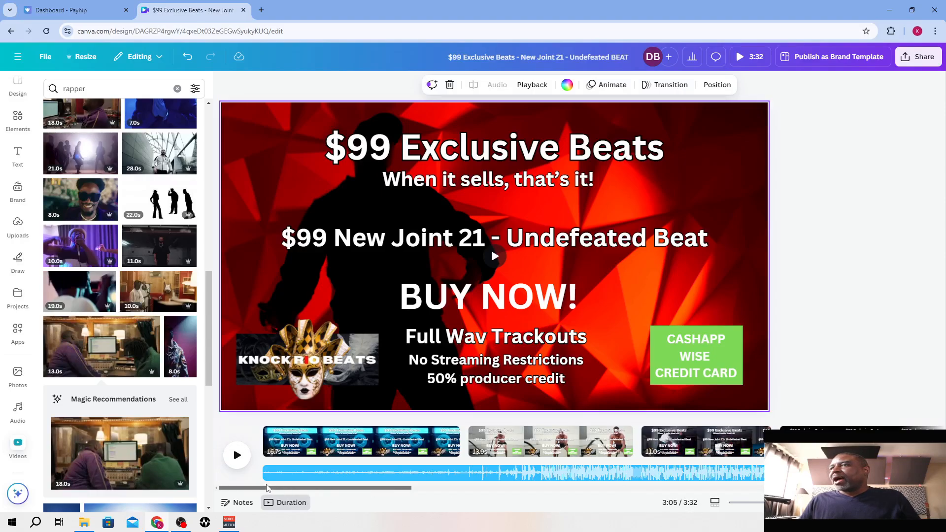
left_click(337, 473)
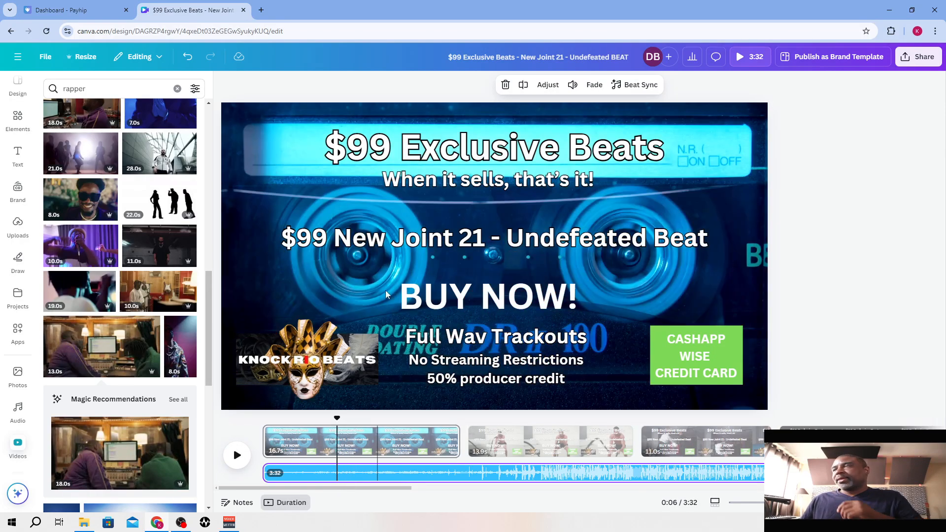
left_click(573, 85)
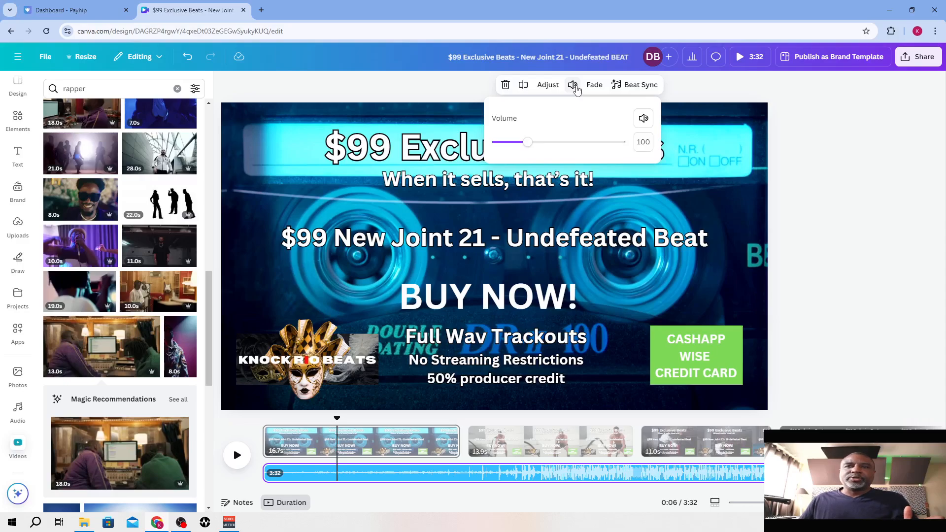
Try splitting the audio track at 0:16, where the first page ends, and undo the split
left_click(574, 86)
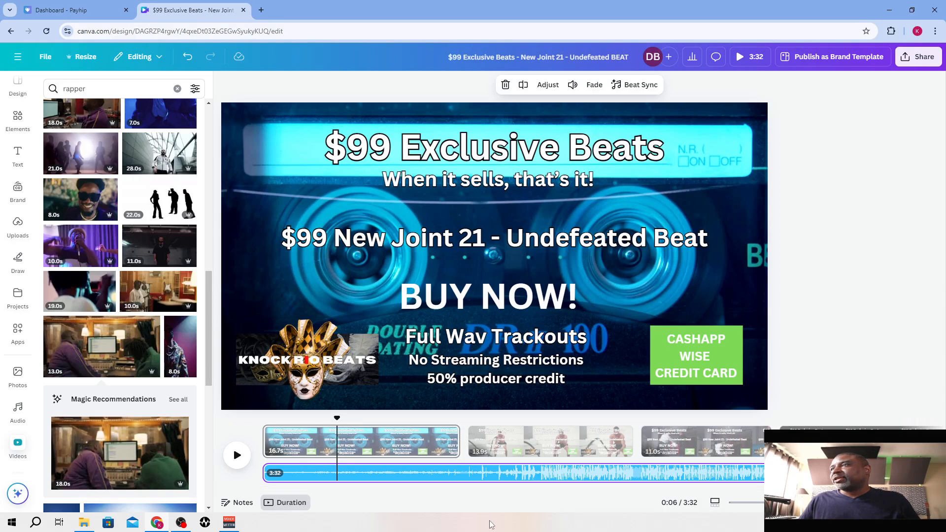
left_click(466, 474)
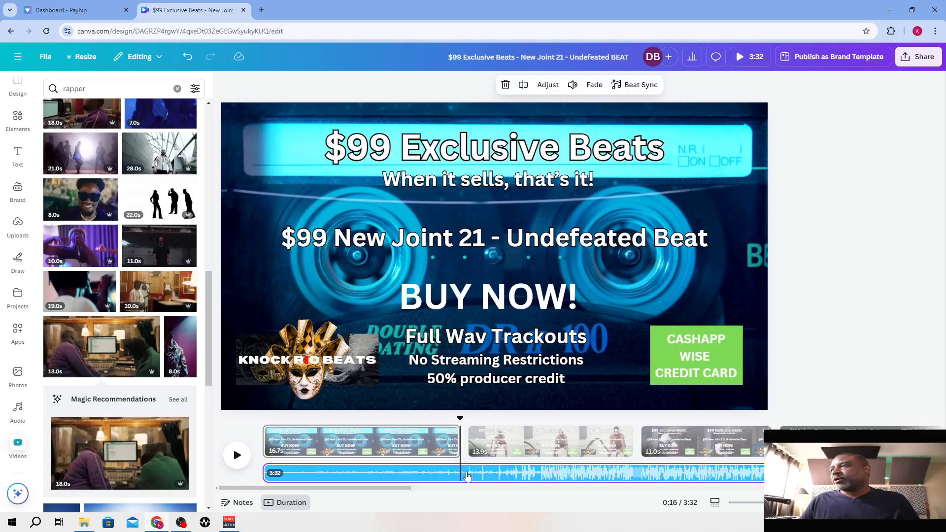
right_click(467, 475)
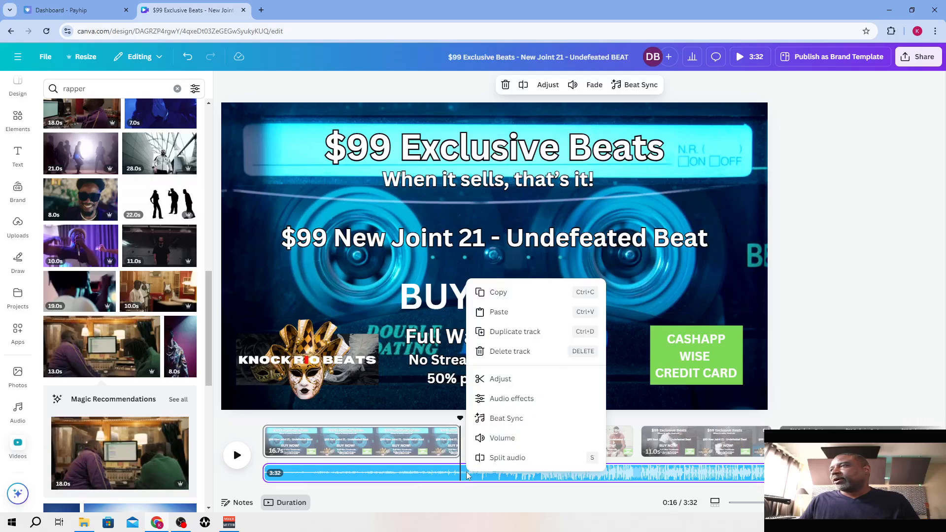
left_click(505, 458)
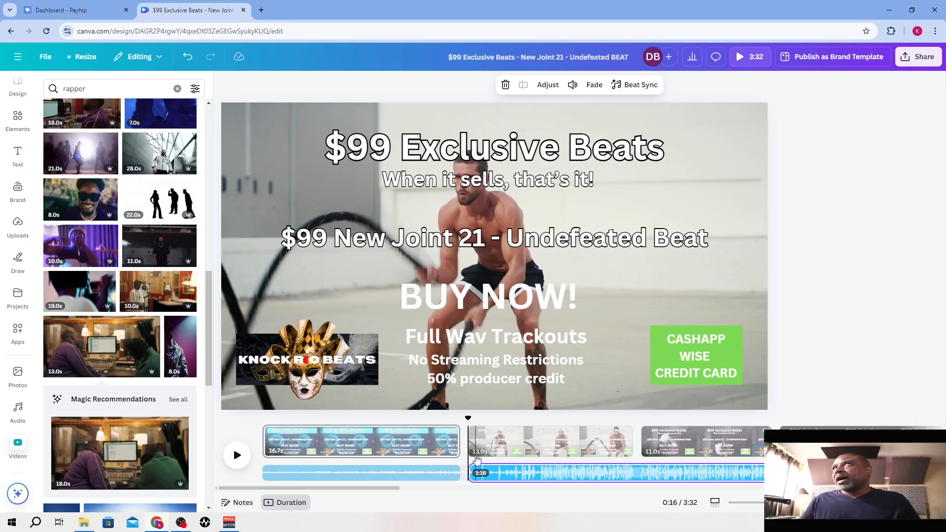
left_click(189, 58)
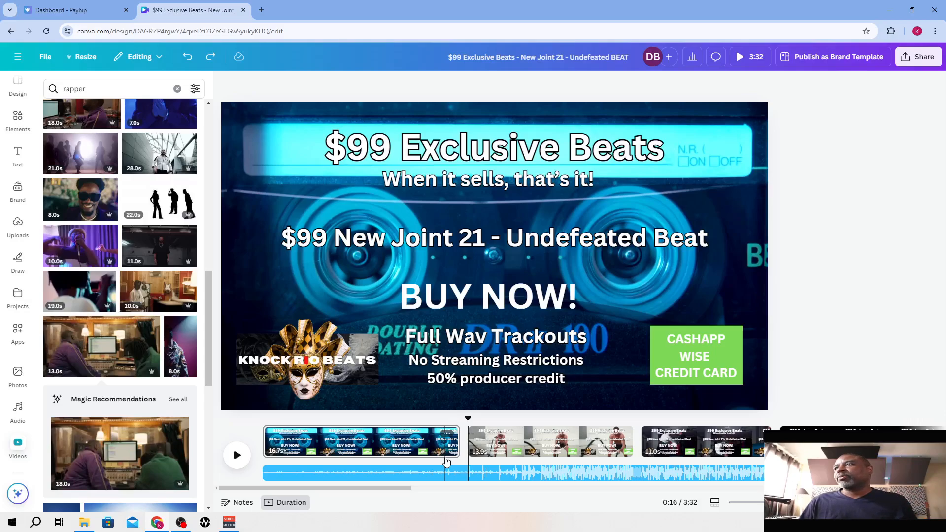
Return to the start of the timeline, select the audio track and lower its volume to 61
left_click(262, 420)
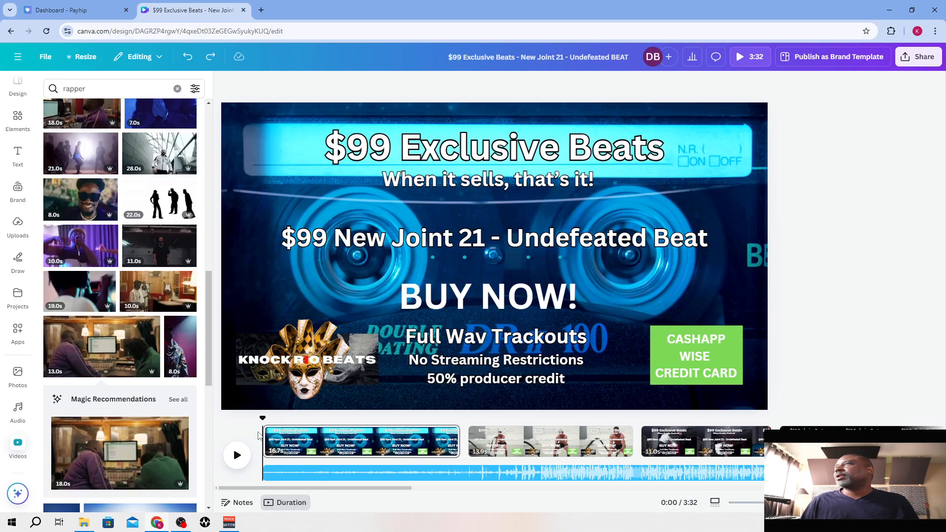
left_click(323, 473)
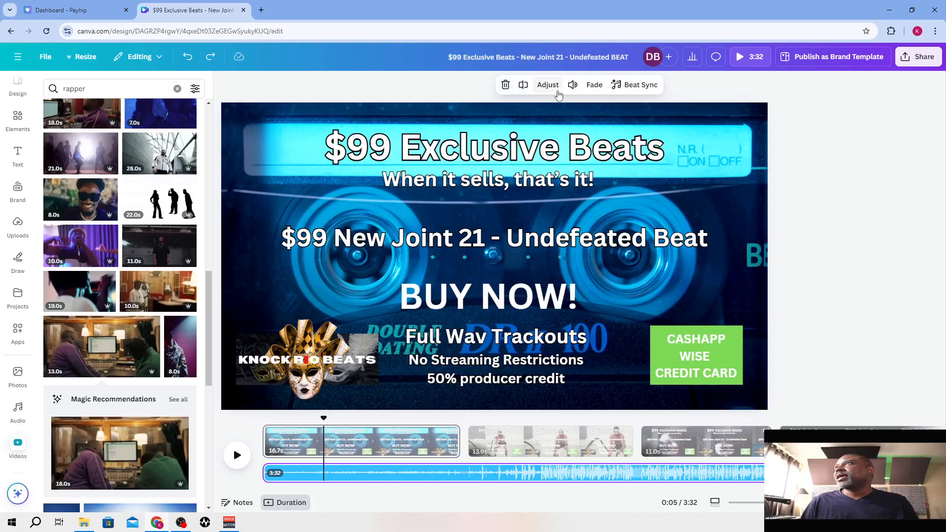
left_click(574, 85)
left_click_drag(527, 142, 519, 142)
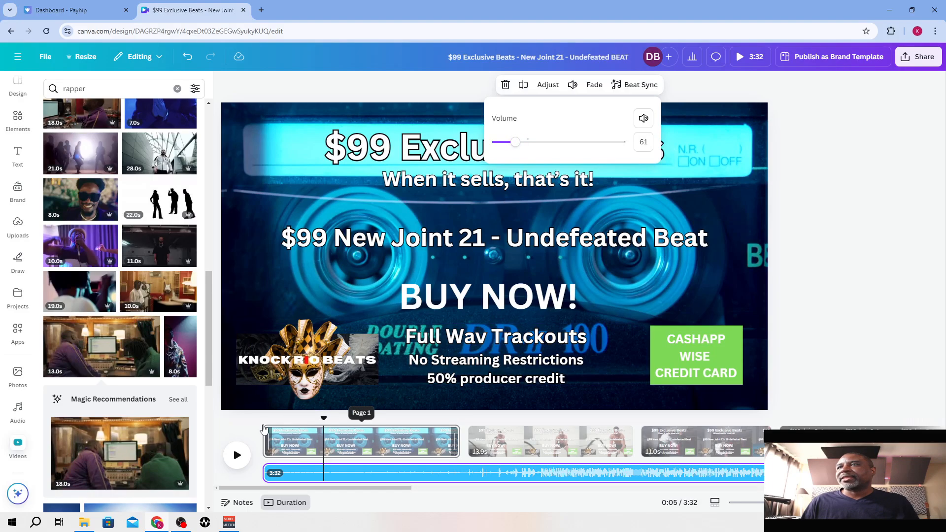
Play the video from the beginning up to 0:34 to check the audio level, pause, and return to the start
left_click(260, 440)
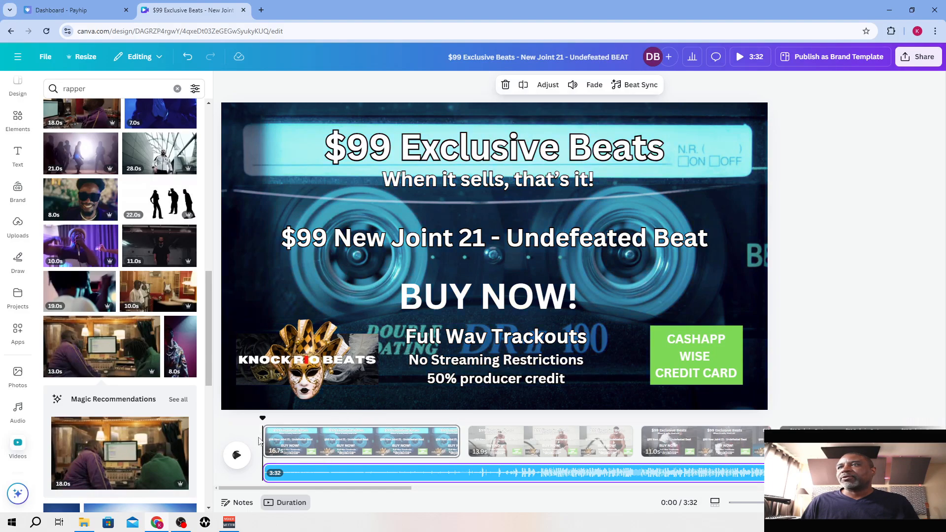
left_click(237, 458)
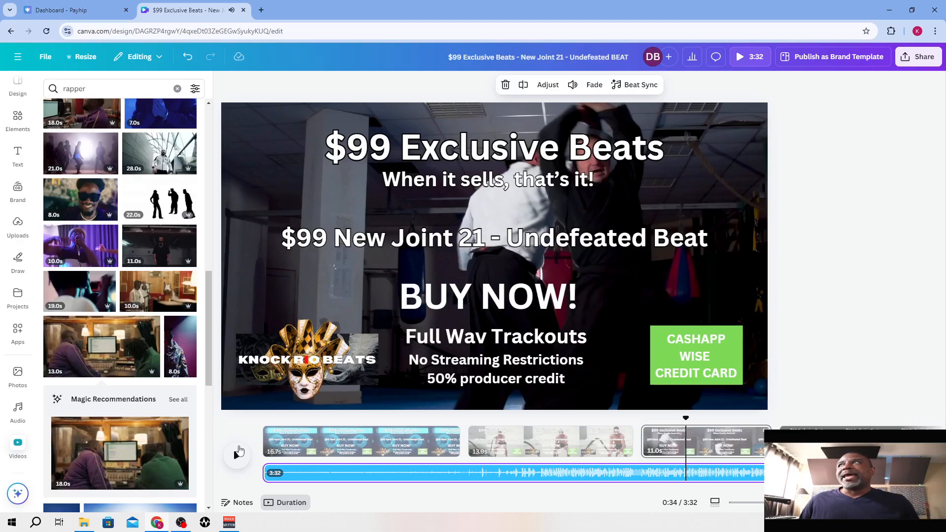
left_click(238, 452)
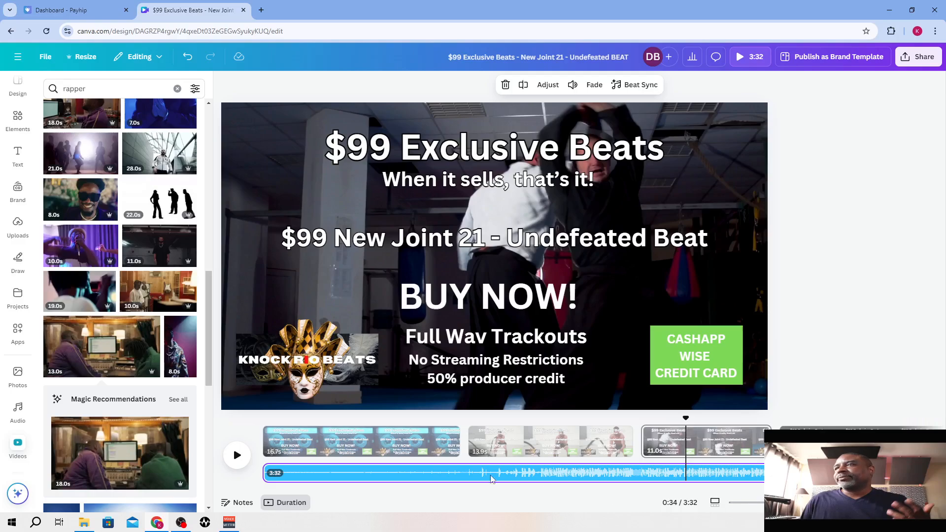
left_click(264, 434)
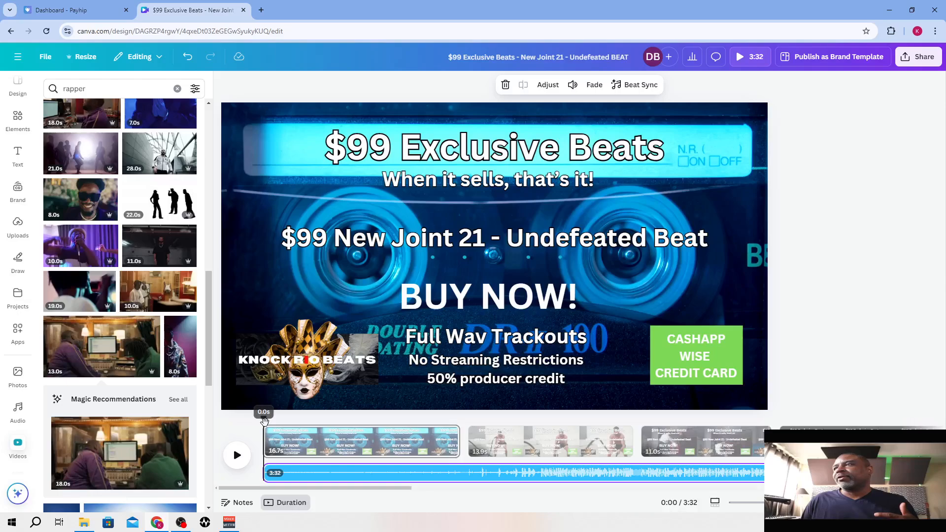
Extend the last page with the blue cassette background to 17.7 s so it runs to the end of the timeline
left_click_drag(291, 486, 827, 492)
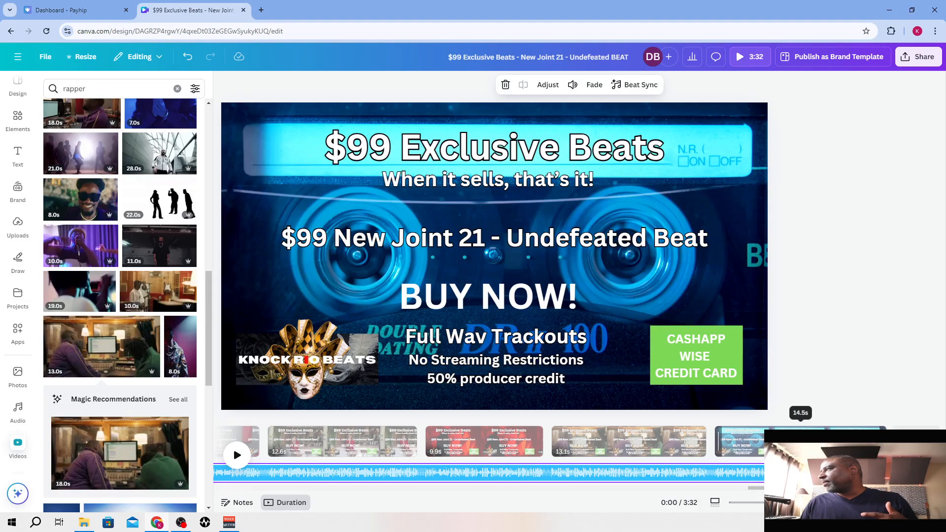
mouse_move(884, 442)
left_mouse_down()
mouse_move(940, 441)
mouse_move(857, 441)
mouse_move(869, 441)
left_mouse_up()
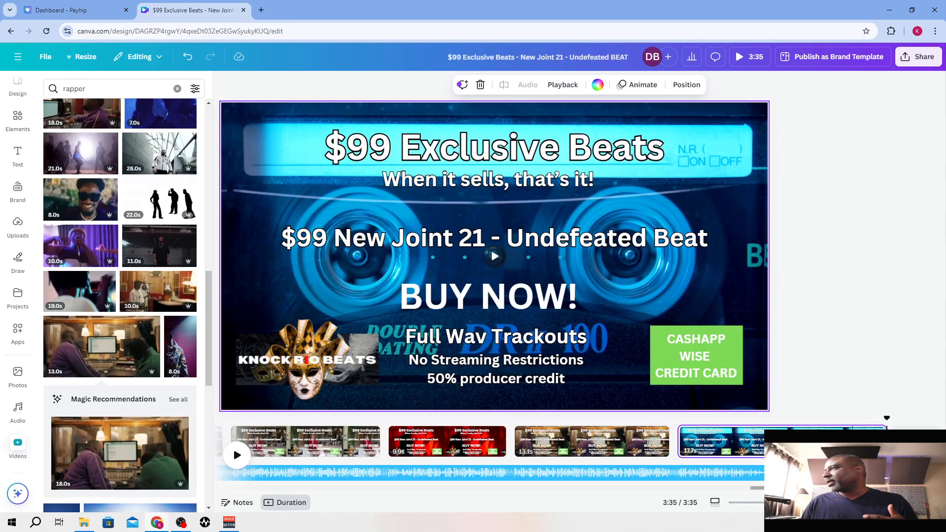
scroll(251, 482, "left", 10)
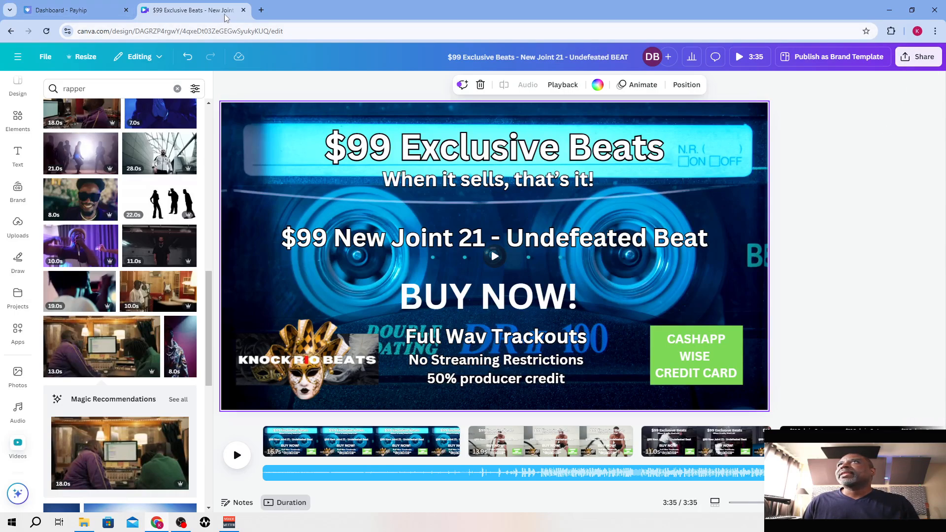
Open the portrait "$99 Exclusive Beats" mobile video from the recent designs in a new browser tab
left_click(260, 11)
left_click(445, 247)
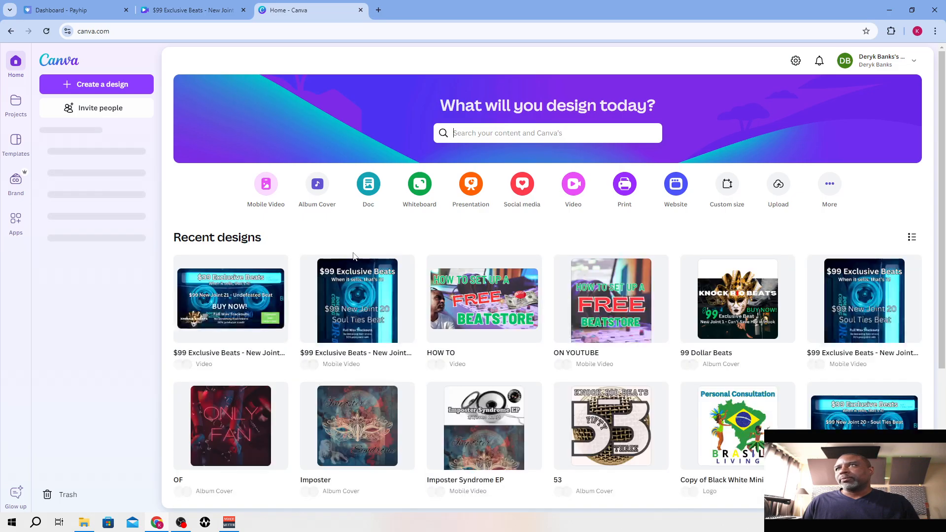
left_click(350, 318)
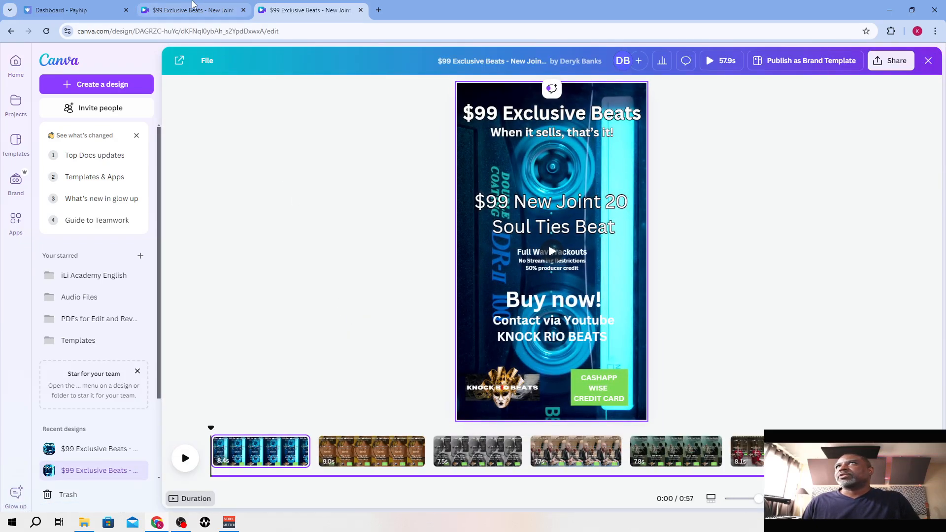
Copy the "$99 New Joint 21 - Undefeated Beat" title from the landscape video and open the portrait design for editing
left_click(192, 6)
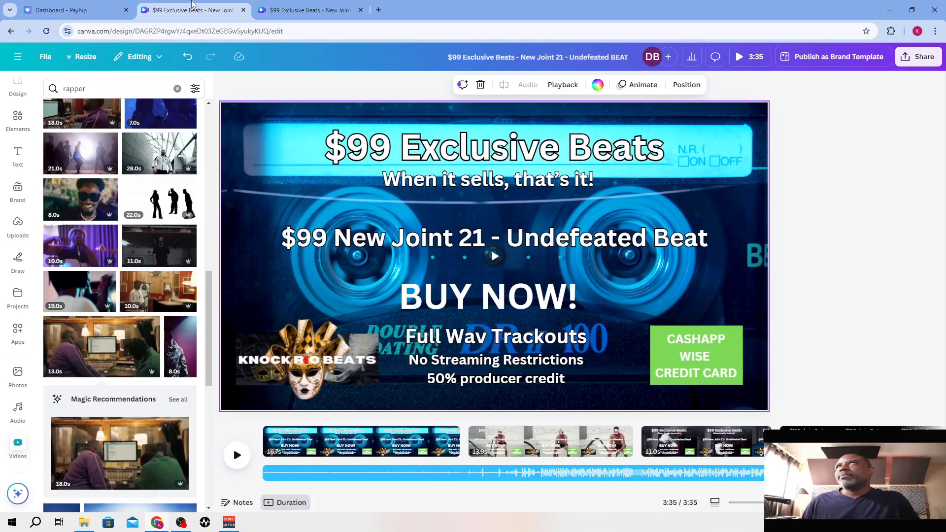
left_click(366, 247)
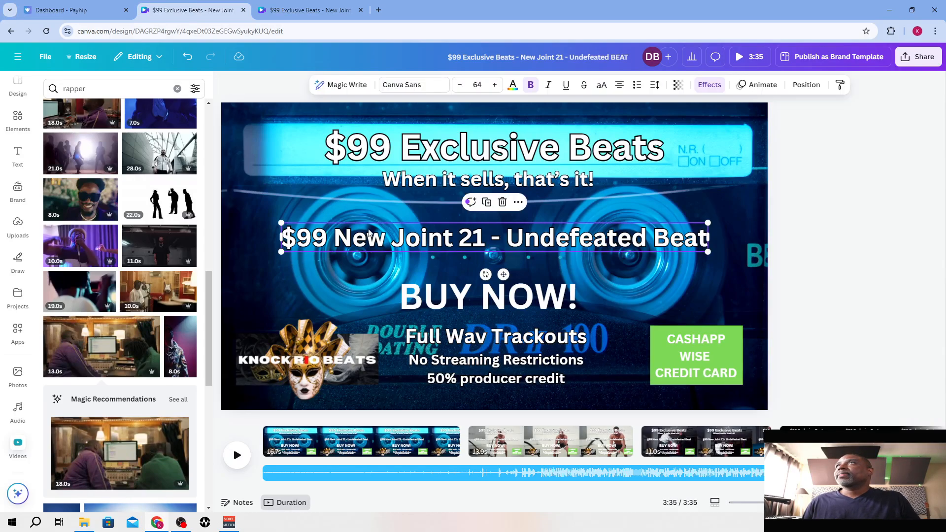
left_click(311, 6)
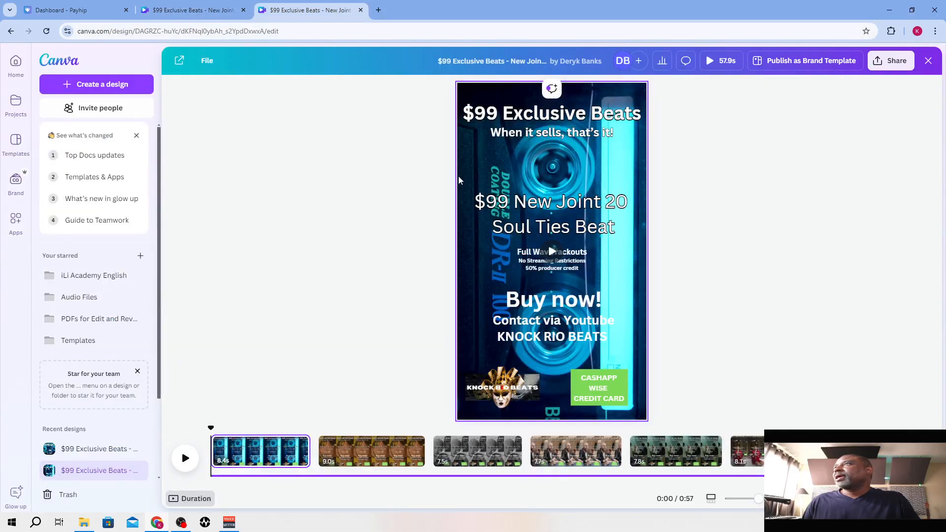
left_click(552, 226)
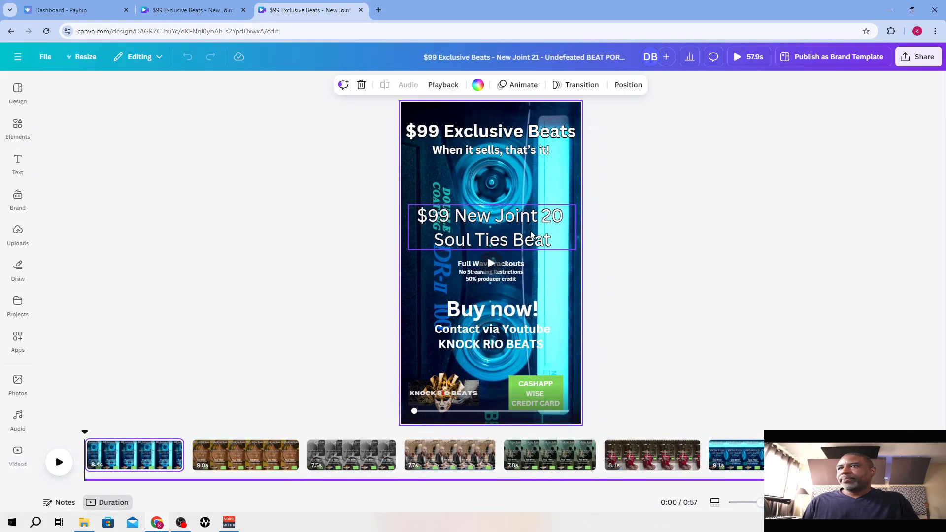
Delete the "$99 New Joint 20 Soul Ties Beat" title from the portrait video's first page, keeping the page itself
key("Delete")
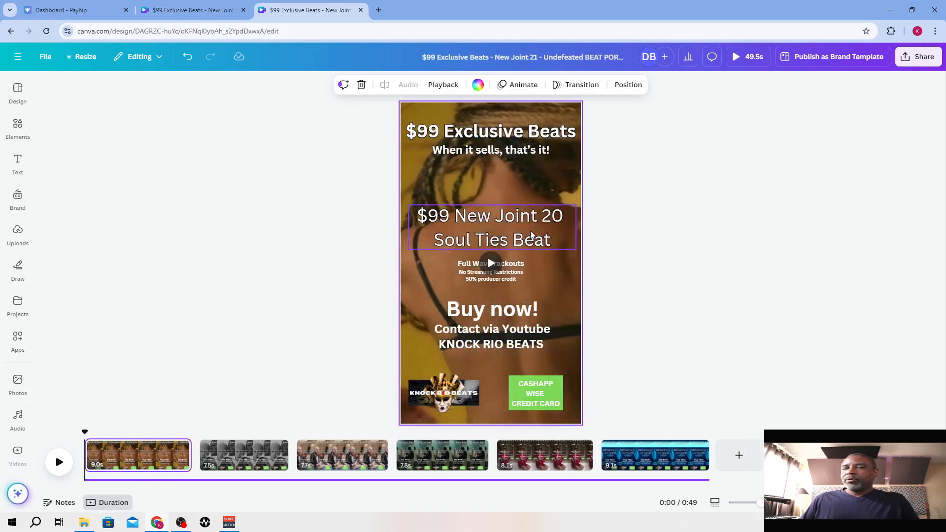
key("ctrl+z")
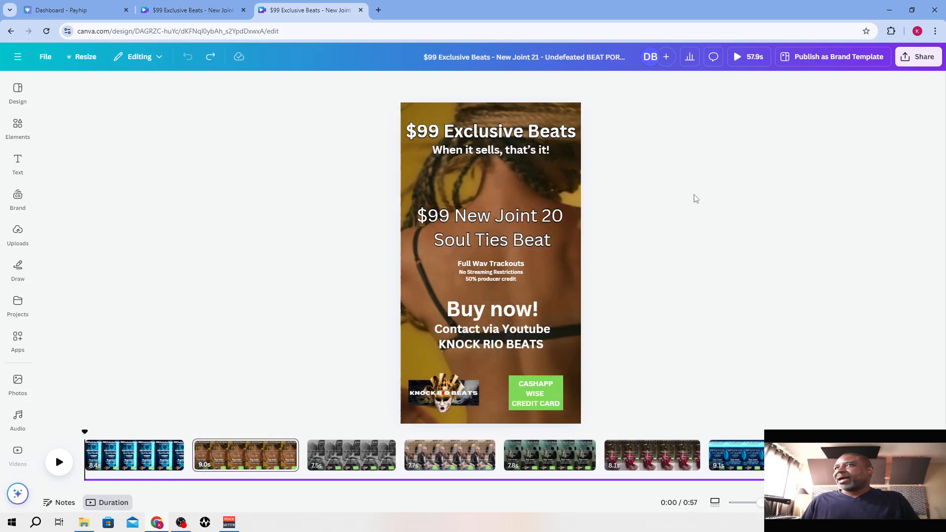
left_click(146, 458)
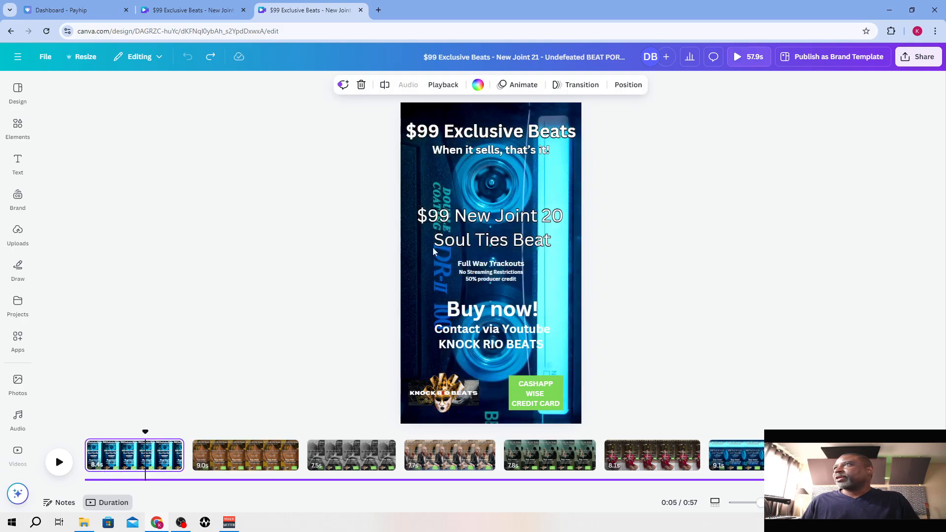
left_click(451, 241)
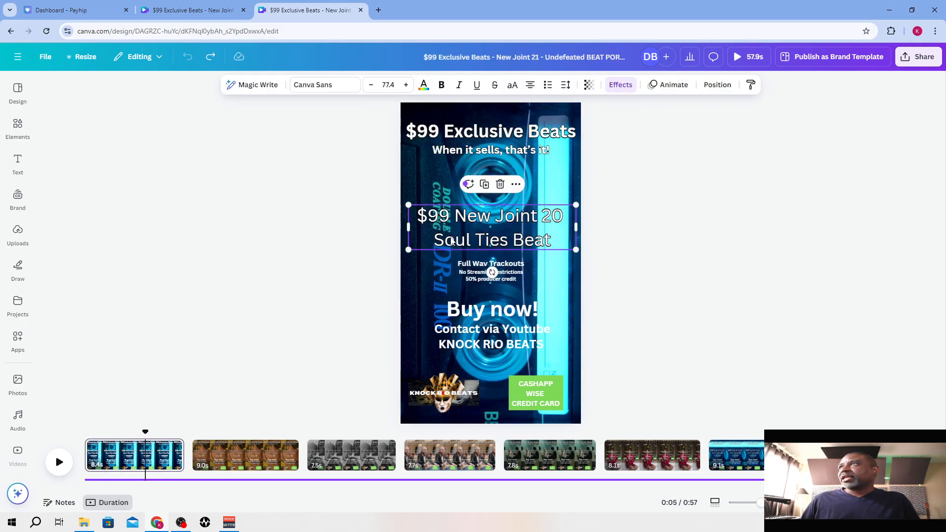
left_click(499, 183)
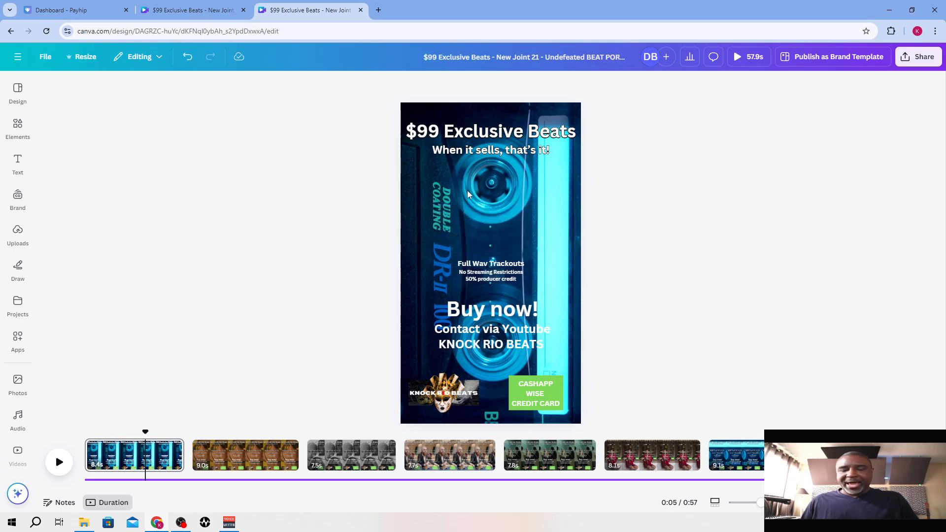
Paste the copied "$99 New Joint 21 - Undefeated Beat" title mid-page and wrap it onto two lines
type("$99 New Joint 21 - Undefeated Beat")
left_click_drag(488, 116, 494, 228)
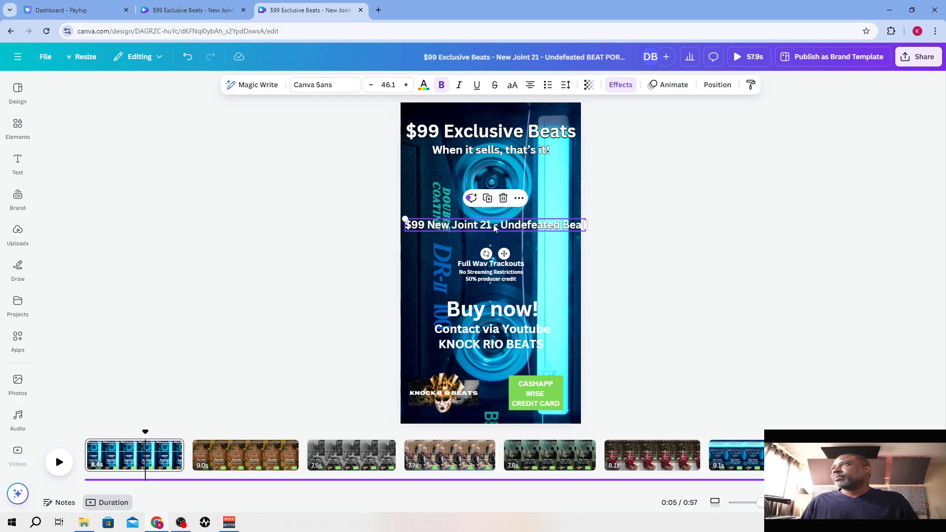
double_click(494, 225)
key("ctrl+c")
left_click(539, 225)
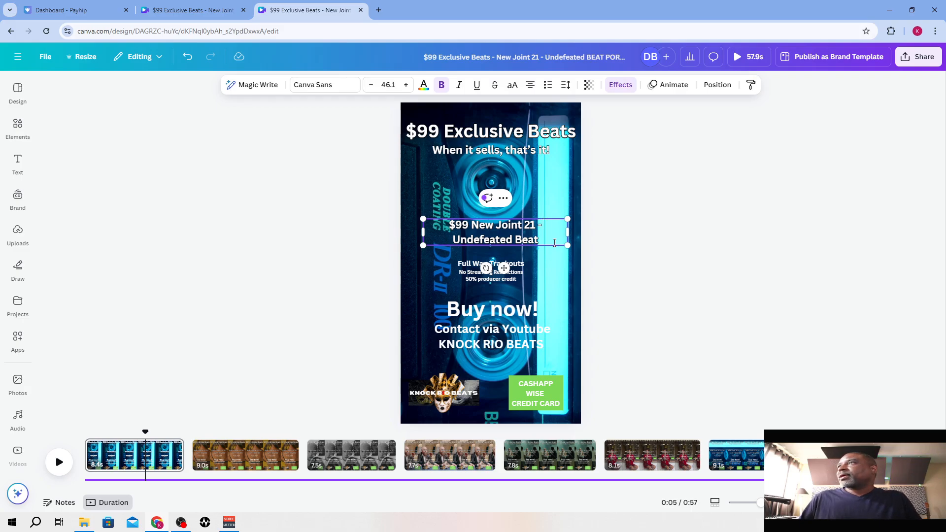
Increase the pasted title's font size to 71.1
left_click(406, 85)
left_click(407, 85)
left_click(406, 85)
left_click(406, 85)
left_click(406, 85)
left_click(407, 85)
left_click(406, 85)
left_click(407, 85)
left_click(406, 86)
left_click(407, 85)
left_click(406, 85)
left_click(406, 85)
left_click(406, 85)
left_click(406, 85)
left_click(406, 86)
left_click(406, 85)
left_click(406, 86)
left_click(407, 85)
left_click(406, 86)
left_click(406, 86)
left_click(407, 85)
left_click(407, 86)
left_click(406, 85)
left_click(407, 85)
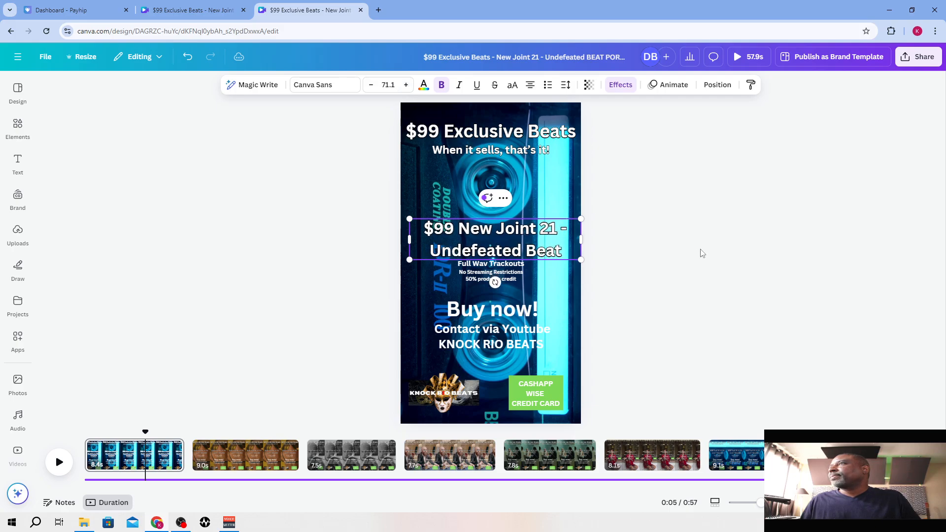
left_click(635, 252)
Move the title up above the "Full Wav Trackouts" text and centre it horizontally on the page
left_click_drag(523, 236, 523, 222)
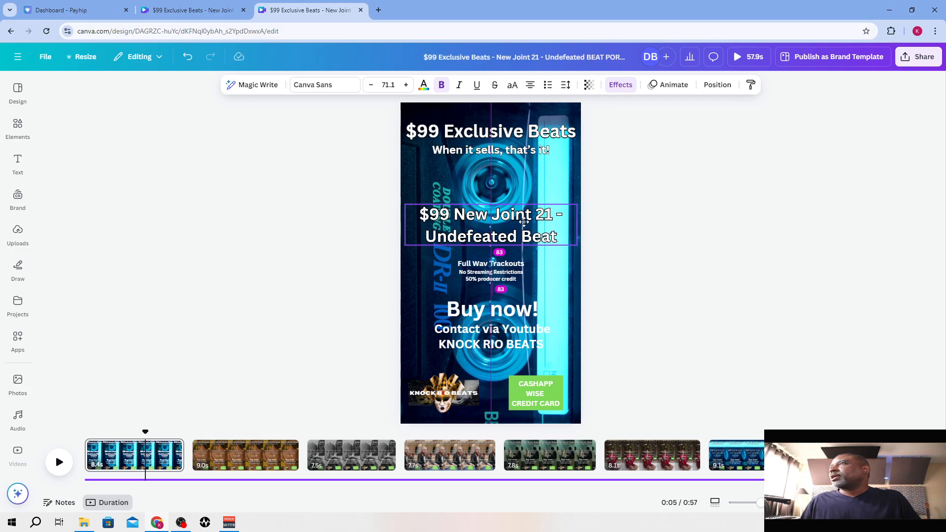
left_click_drag(523, 220, 523, 212)
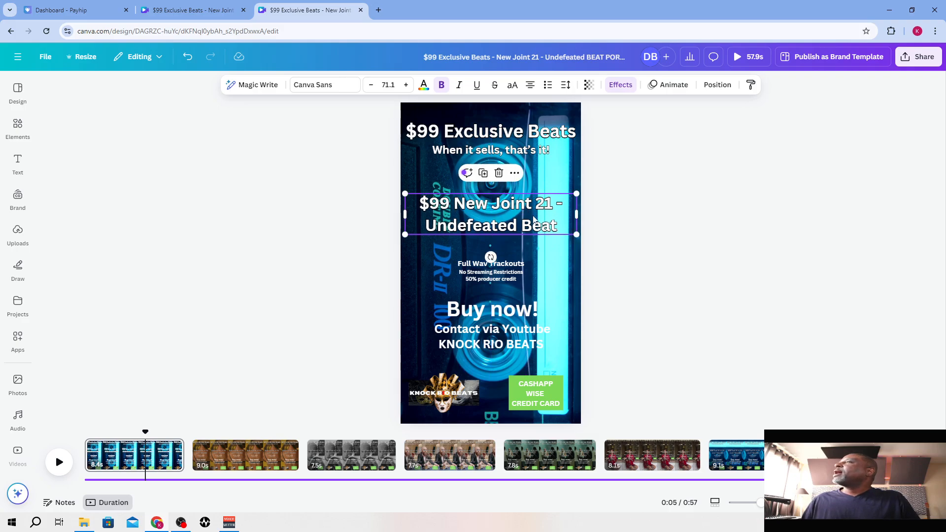
left_click(647, 237)
Copy the first page's new title and replace the old title on the second page with it
left_click(479, 220)
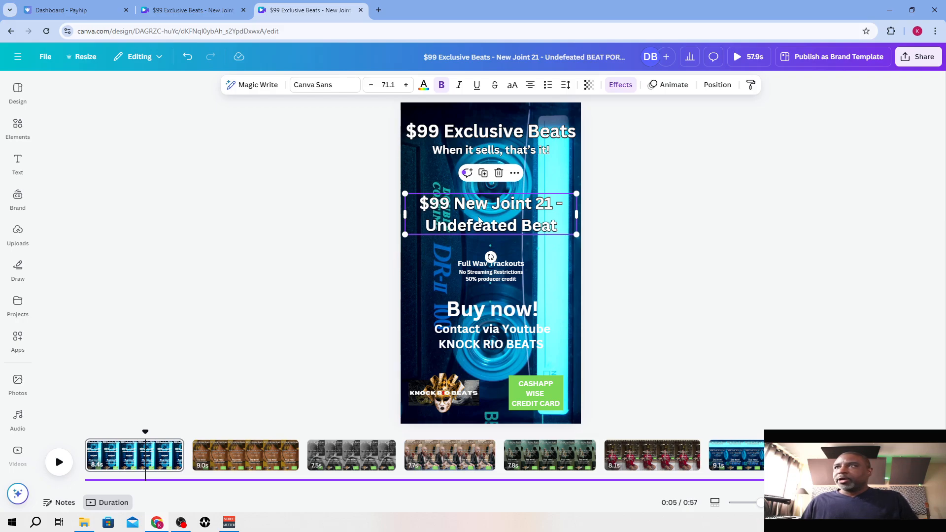
left_click(257, 453)
left_click(505, 240)
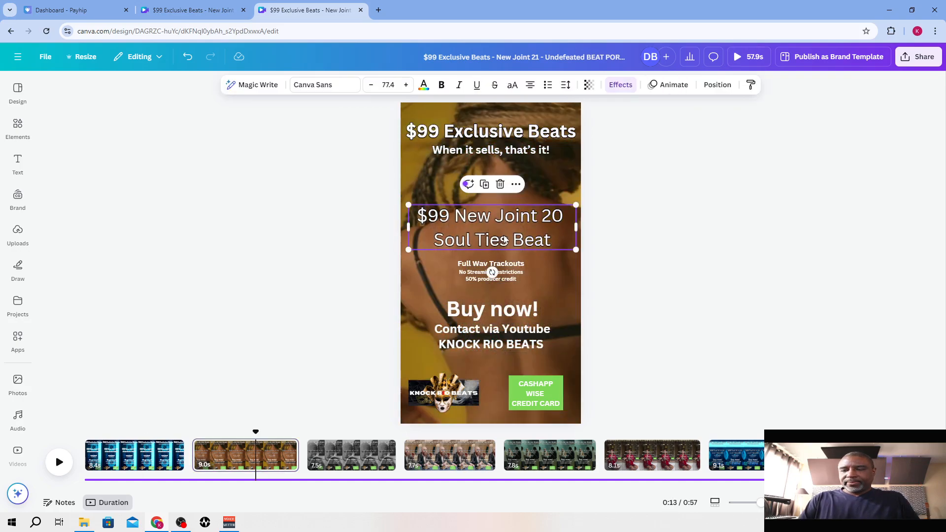
key("Delete")
key("ctrl+v")
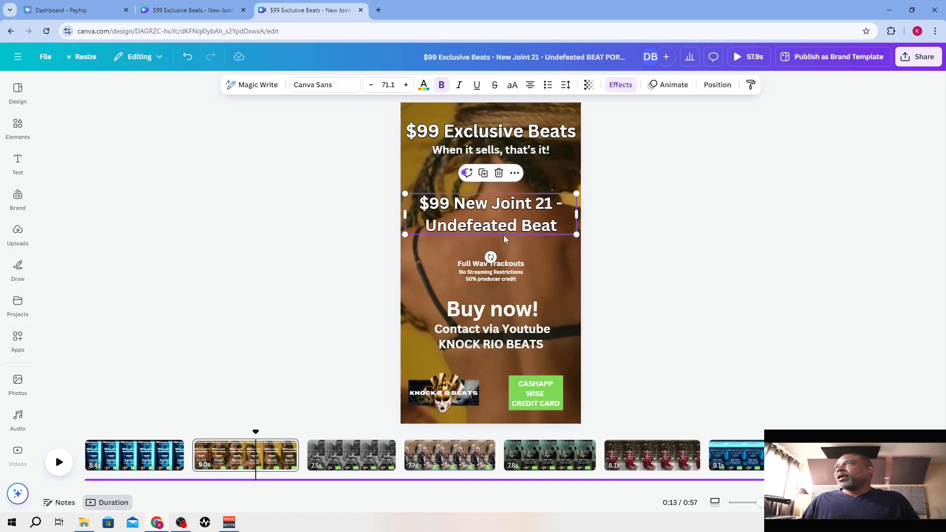
Replace the old "$99 New Joint 20 Soul Ties Beat" title on the third and fourth pages with the copied new title
left_click(344, 453)
left_click(496, 240)
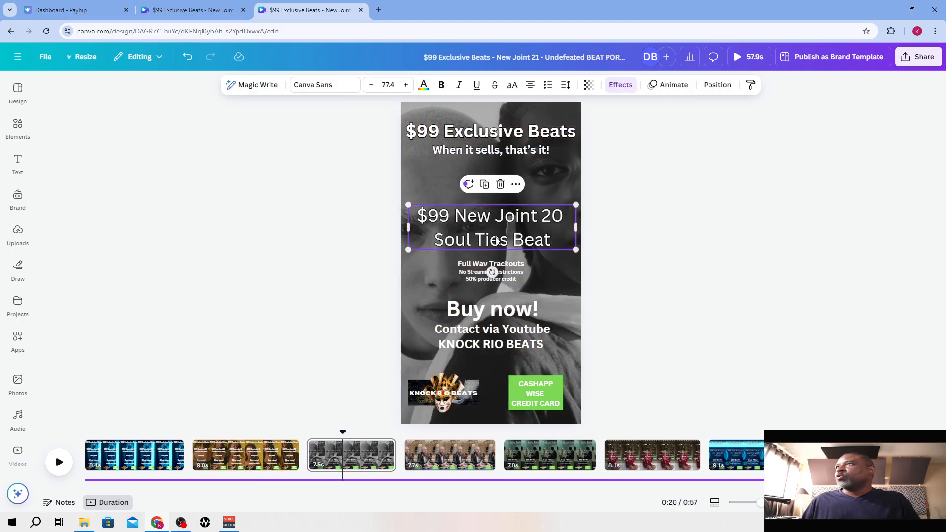
key("Delete")
key("ctrl+v")
left_click(437, 466)
left_click(490, 216)
key("Delete")
key("ctrl+v")
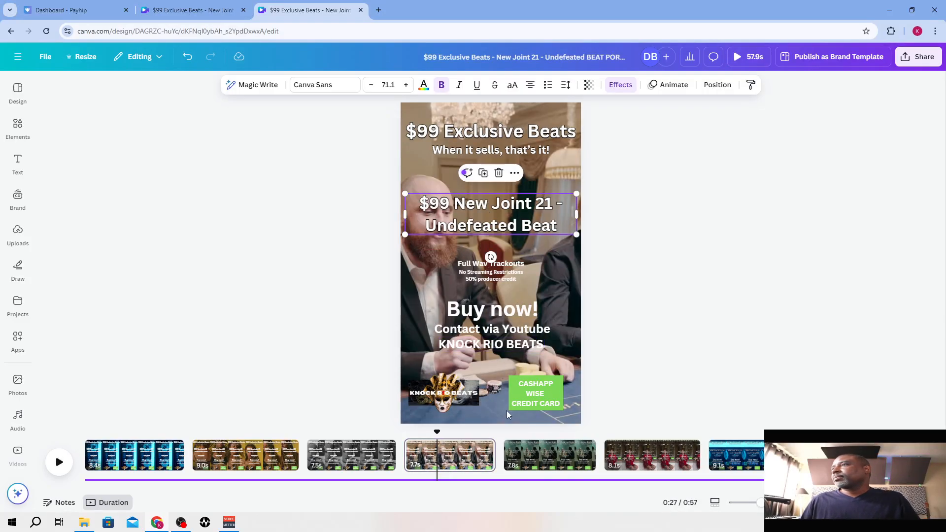
Replace the old beat title on the fifth page with the copied "$99 New Joint 21 - Undefeated Beat" title
left_click(544, 458)
left_click(485, 221)
key("Delete")
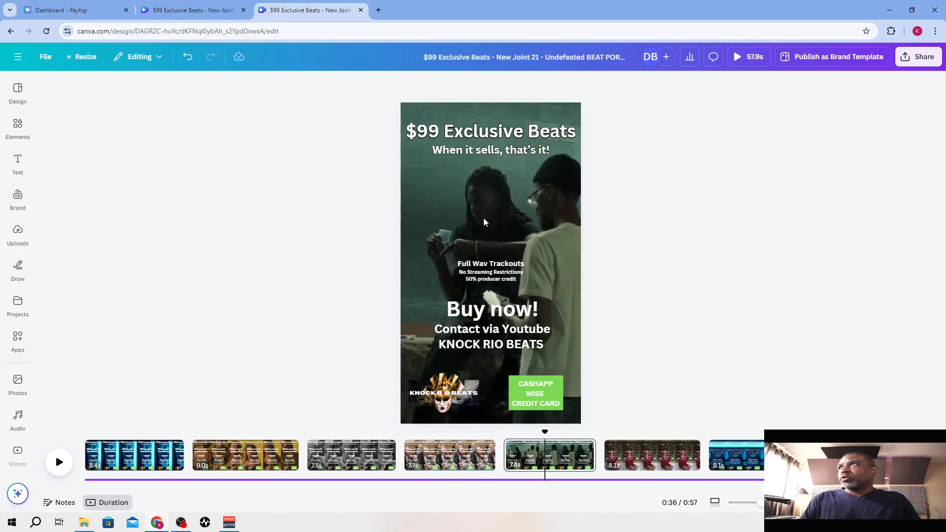
key("ctrl+v")
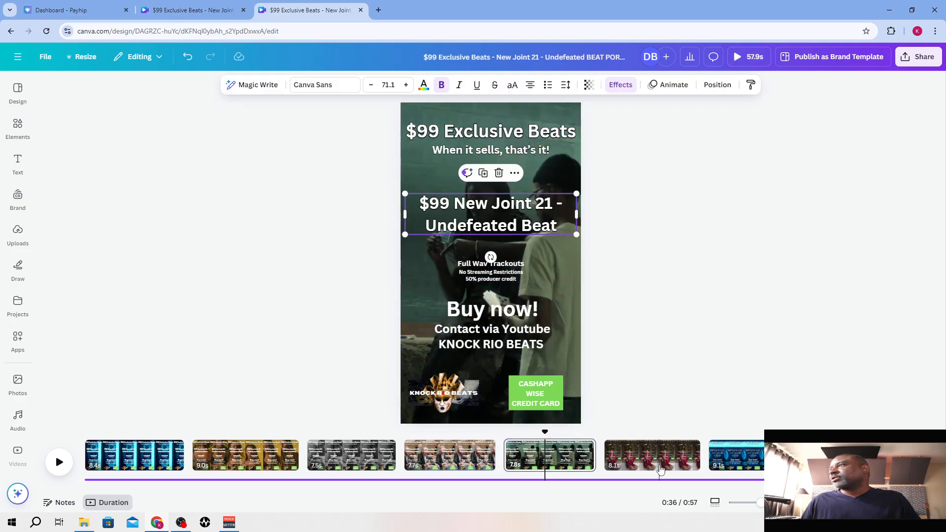
Duplicate the fifth page and delete the following page with the woman in red and the small landscape-style text
left_click(660, 469)
left_click(485, 235)
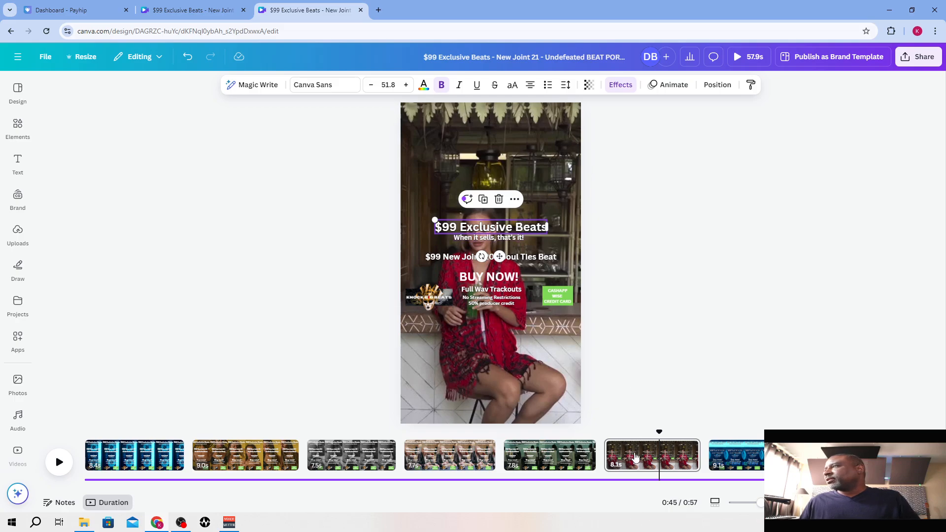
left_click(567, 447)
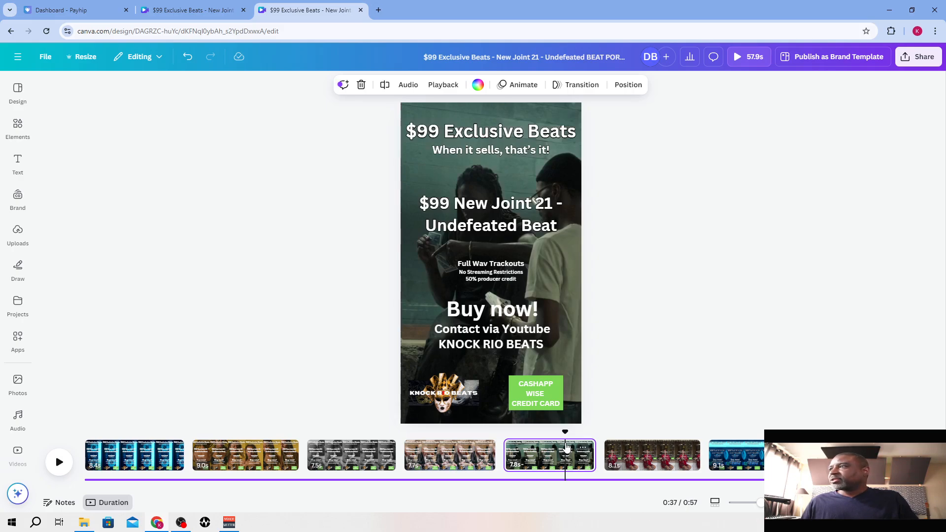
key("ctrl+d")
left_click(741, 456)
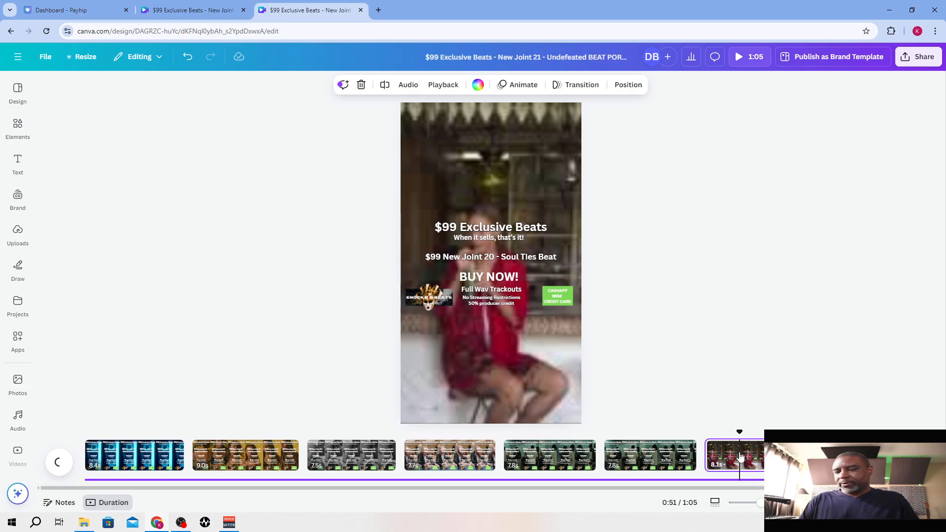
key("Delete")
left_click(627, 461)
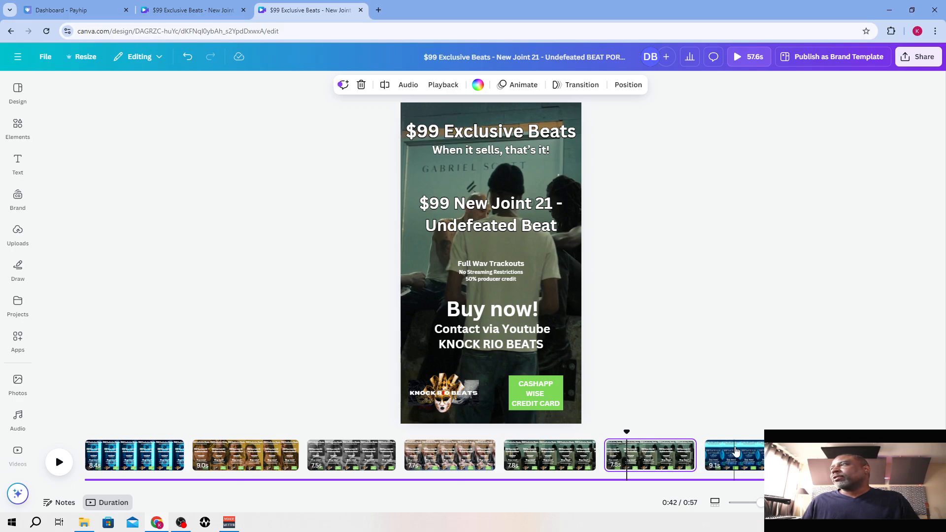
Replace the old Soul Ties title on the last page, with the blue cassette background, with the copied new title
left_click(736, 453)
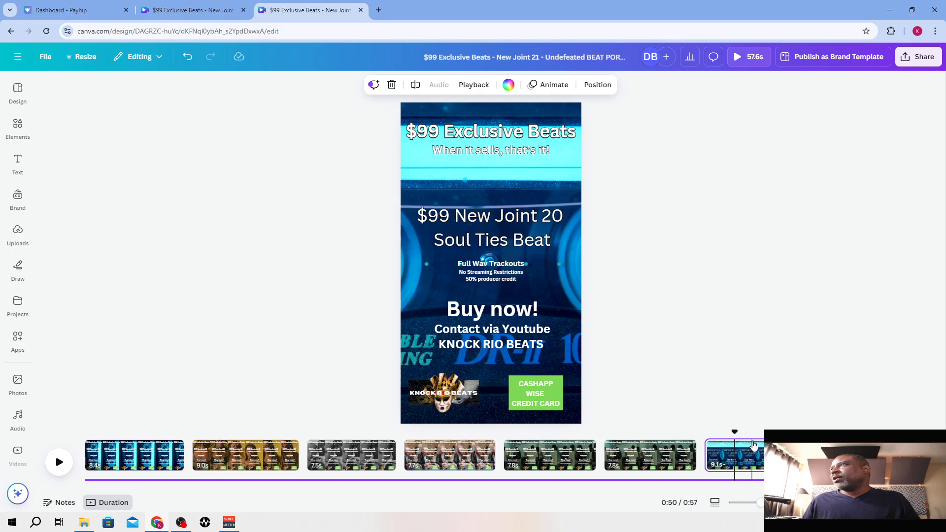
left_click(662, 451)
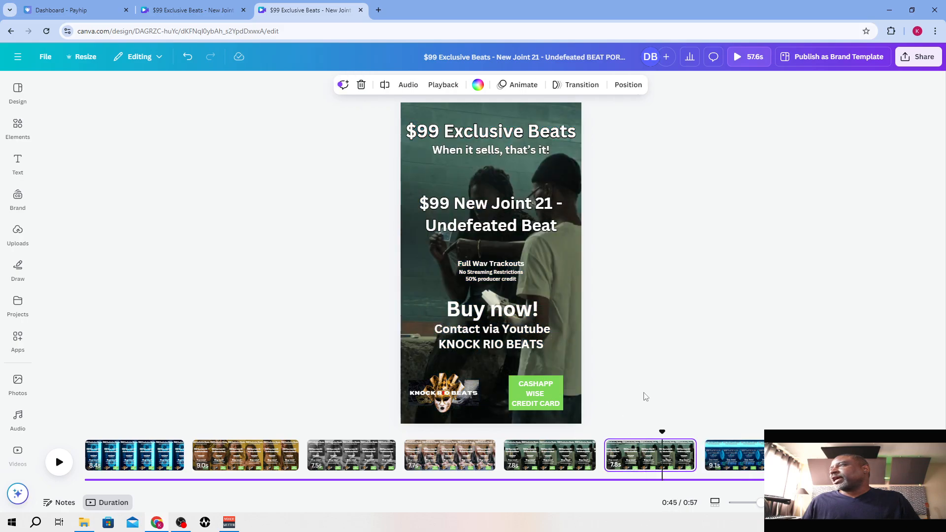
left_click(739, 453)
left_click(512, 238)
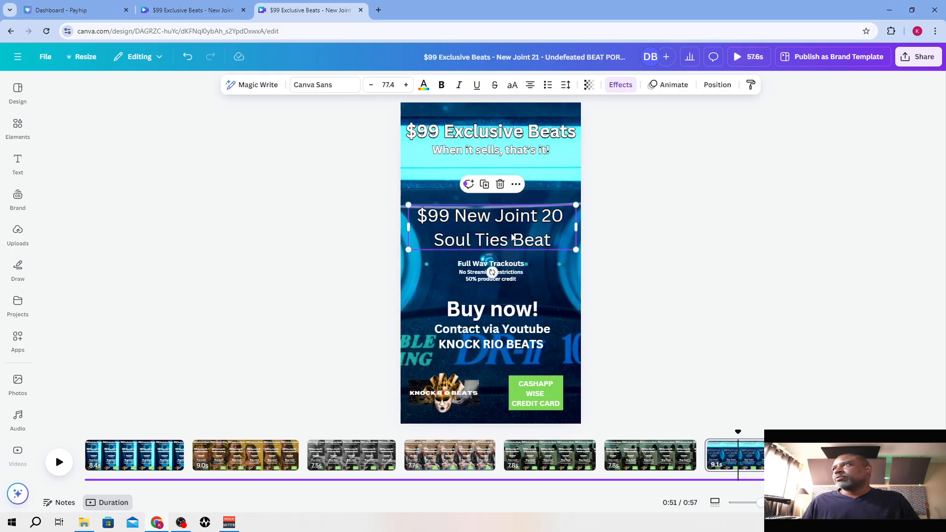
key("Delete")
key("ctrl+v")
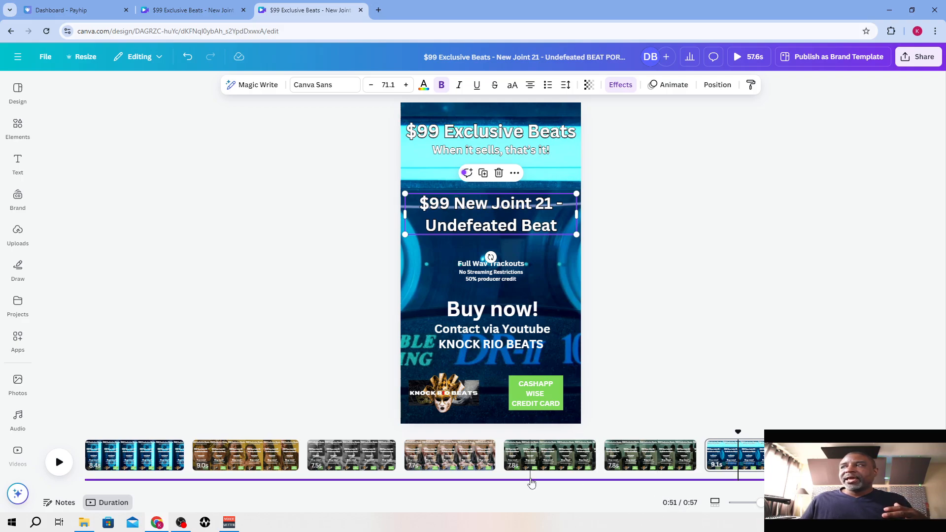
Delete the old audio track and add the uploaded "New Joint 21_Undefeated" track from the start of the video
left_click(531, 479)
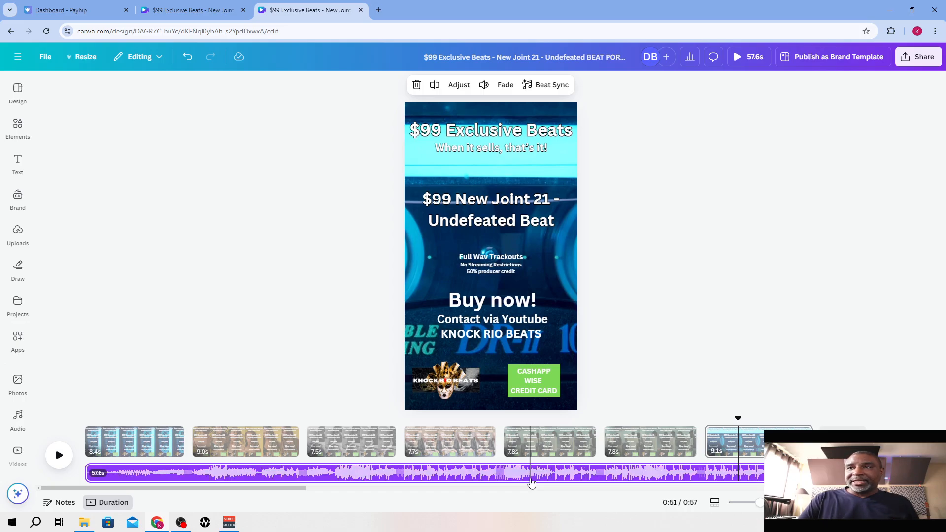
key("Escape")
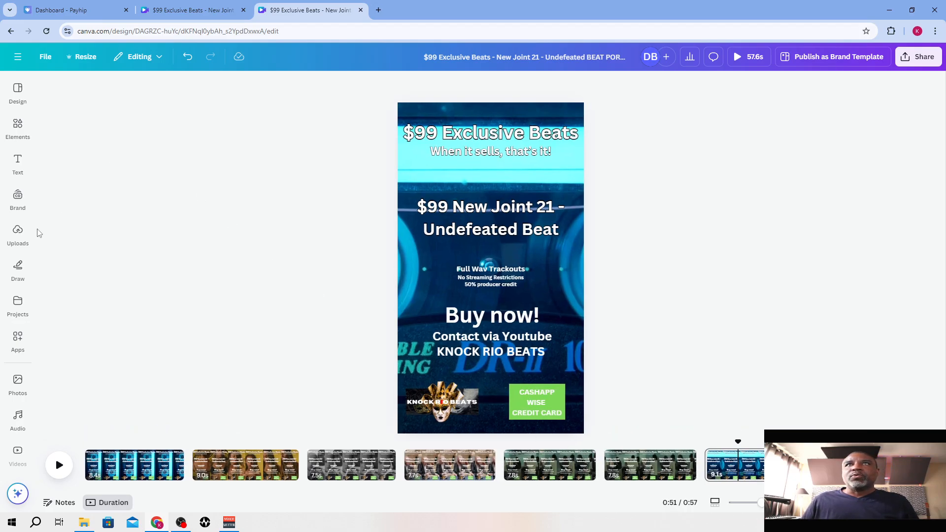
left_click(19, 235)
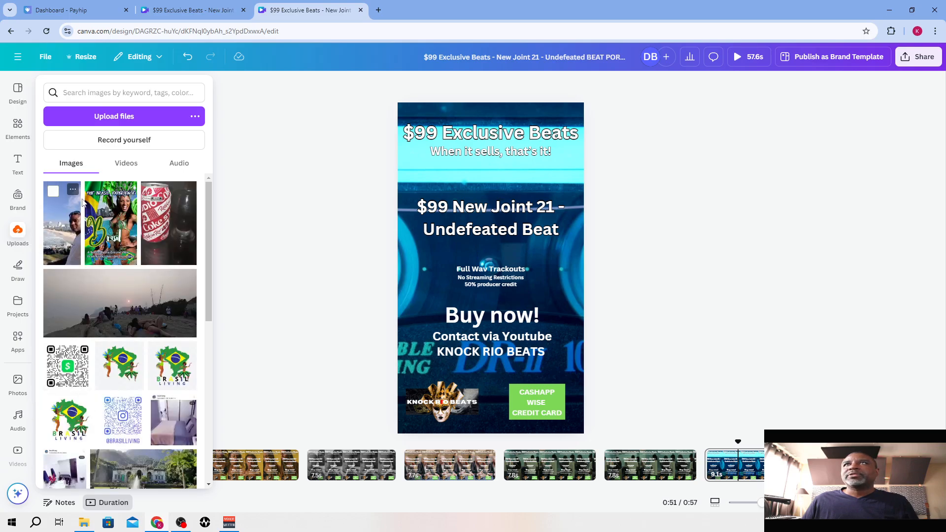
left_click(175, 165)
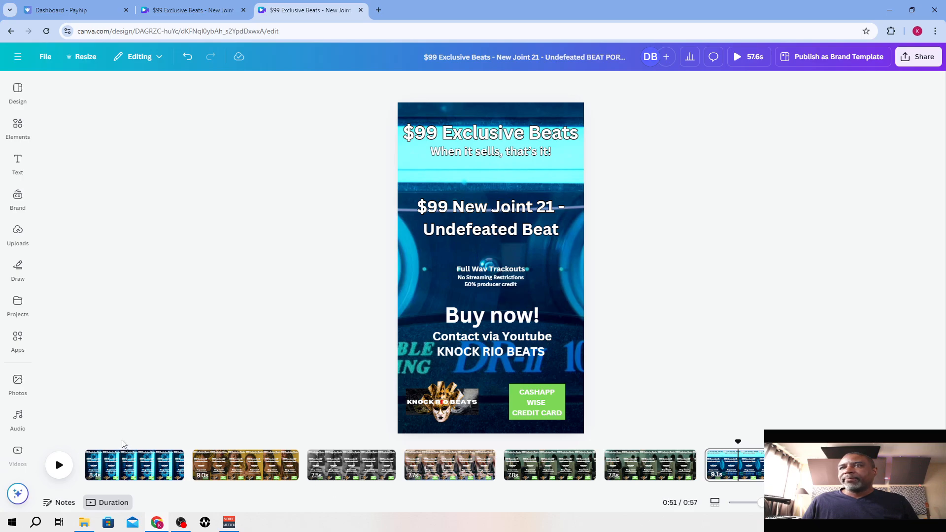
left_click(85, 455)
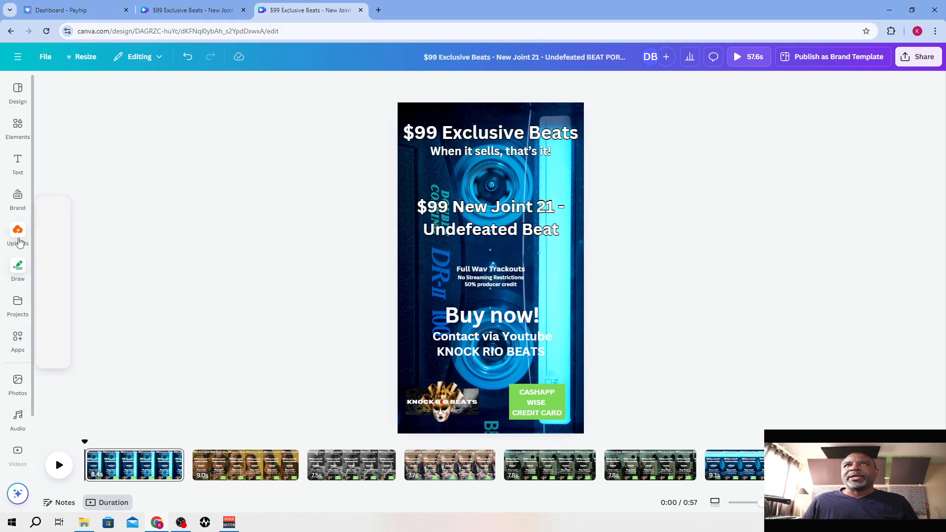
left_click(18, 233)
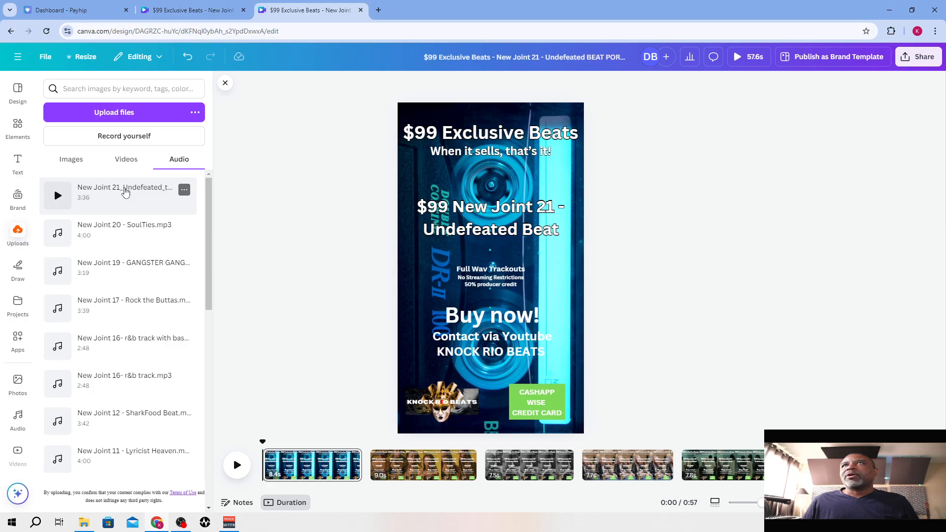
left_click(125, 192)
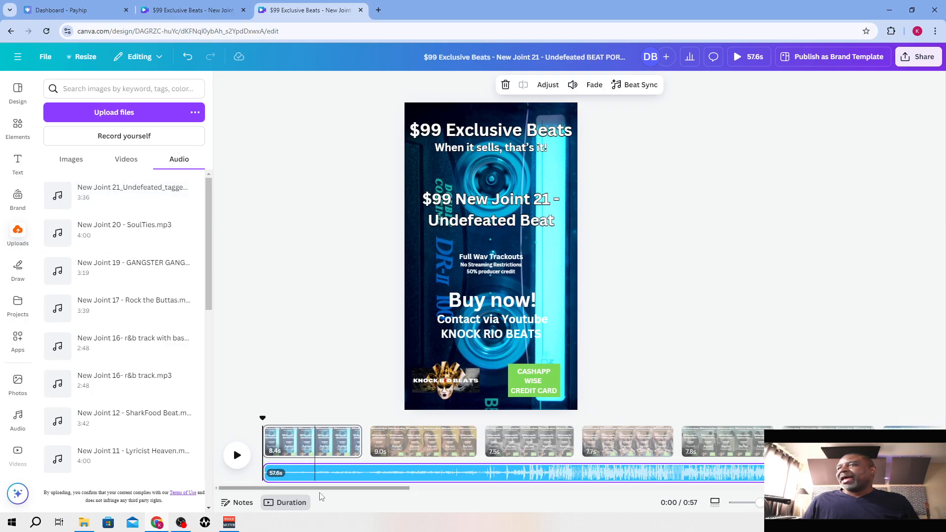
mouse_move(317, 489)
left_mouse_down()
mouse_move(434, 500)
mouse_move(317, 497)
left_mouse_up()
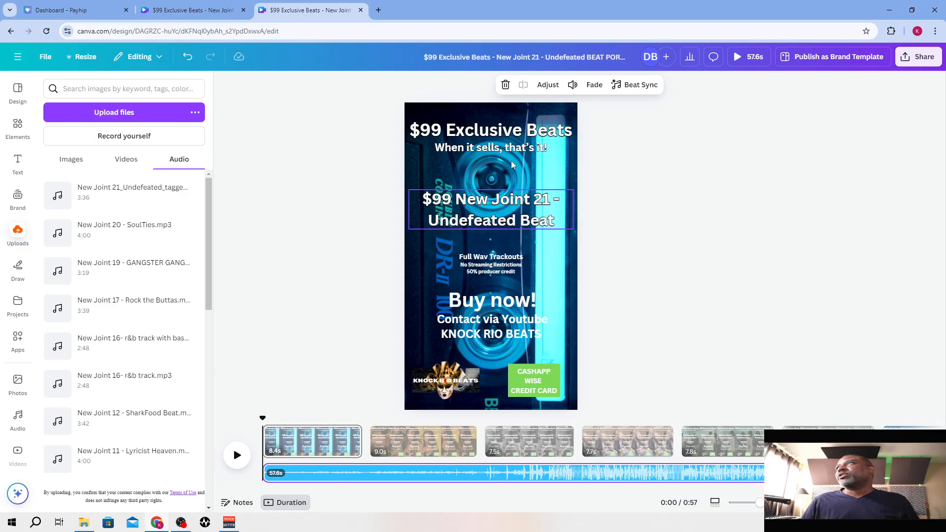
Try to set the new audio track's fade-out to 3 seconds
left_click(596, 85)
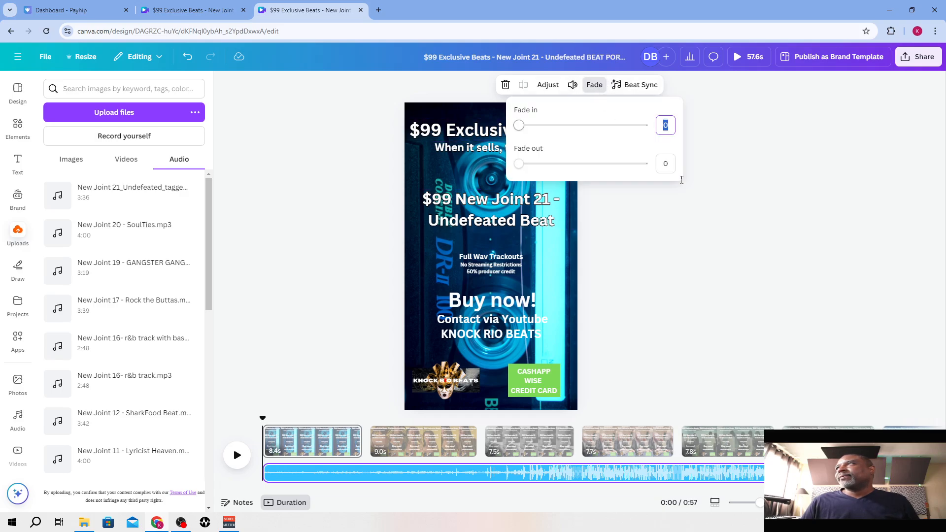
left_click(670, 160)
type("3")
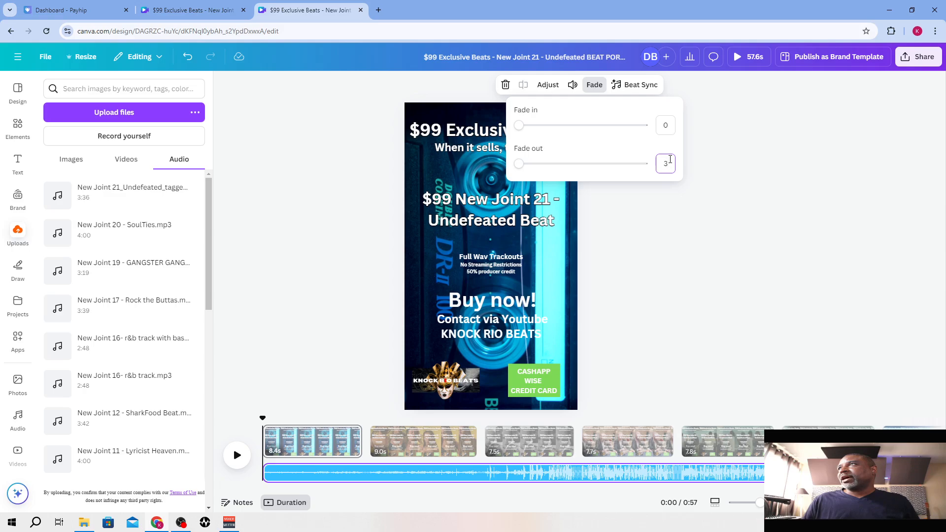
left_click(684, 221)
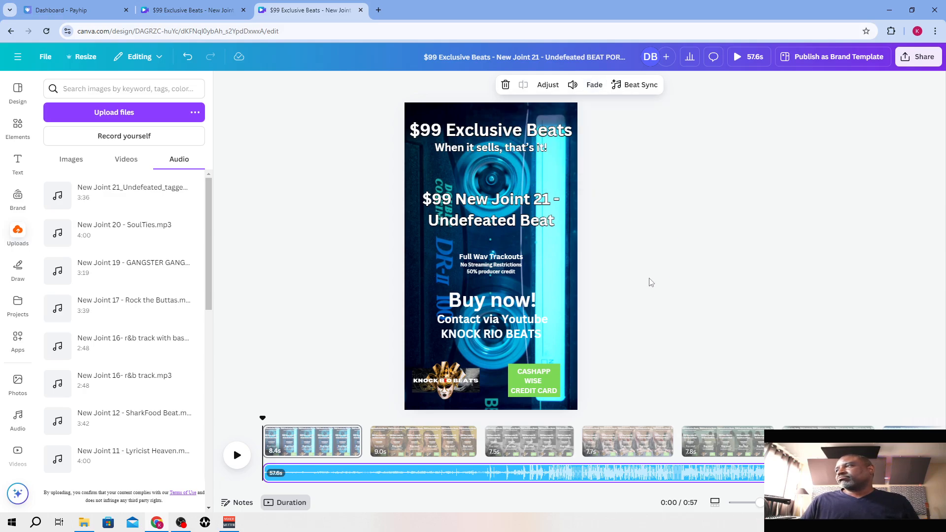
Play the end of the video on the last page to check how the audio fades out
left_click_drag(363, 488, 484, 498)
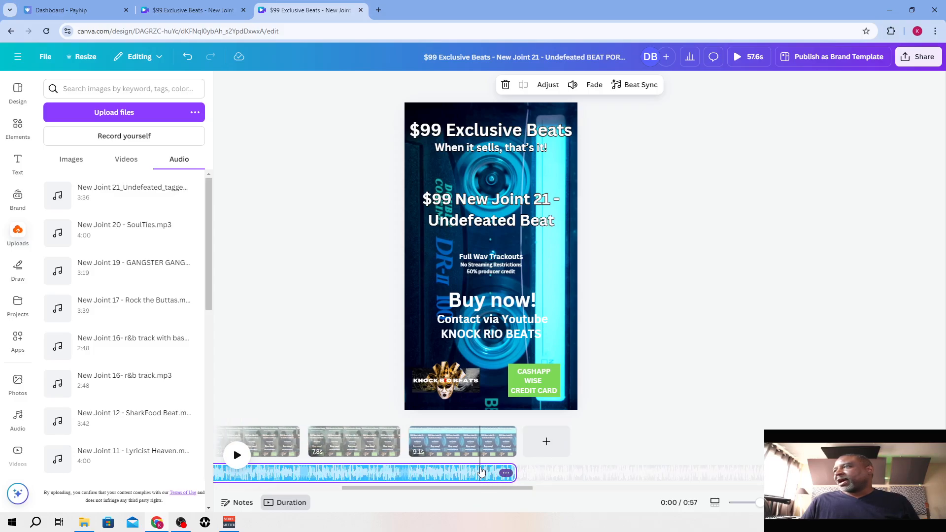
left_click(429, 473)
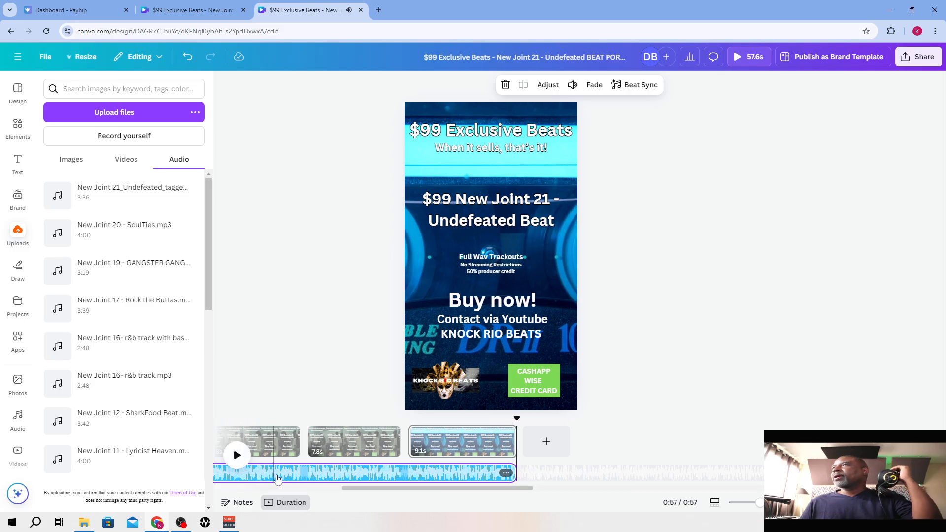
left_click(420, 490)
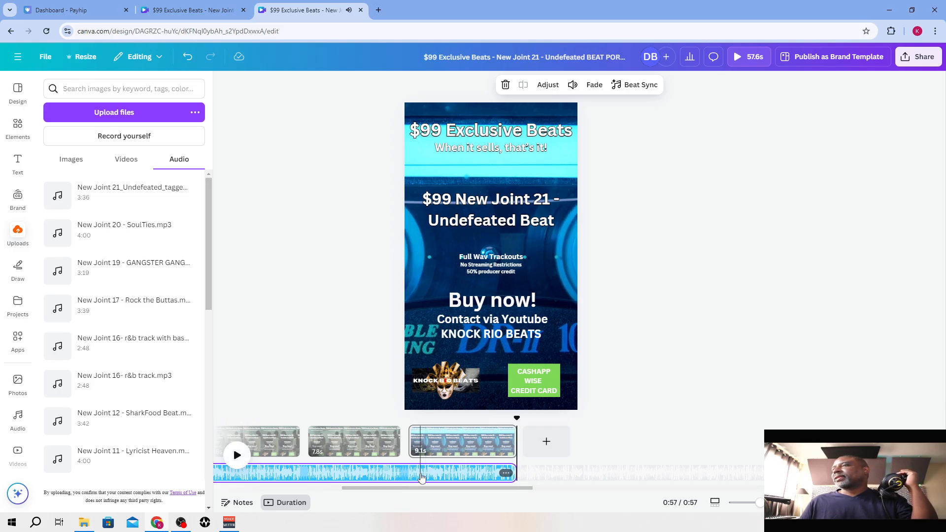
Set the audio track's fade-out to 3.0 seconds and play back the video's ending
left_click(594, 85)
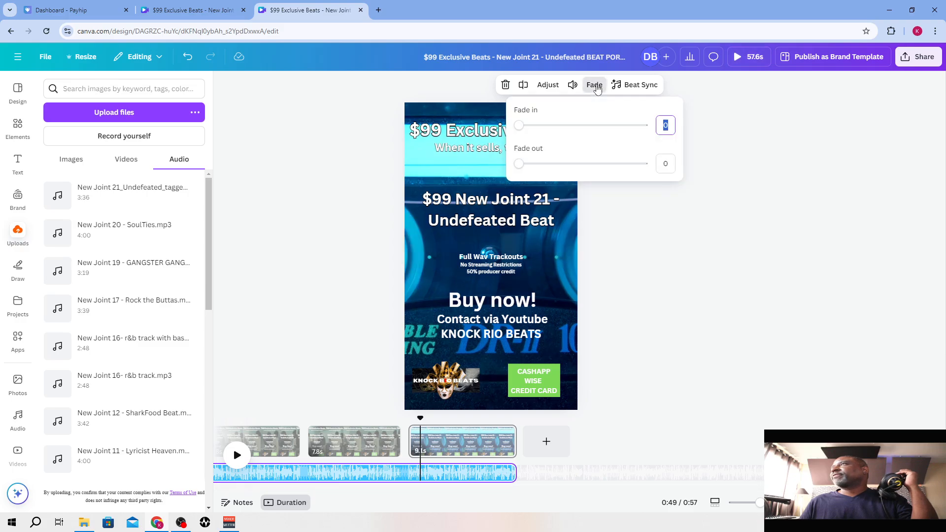
left_click(667, 164)
type("3.0s")
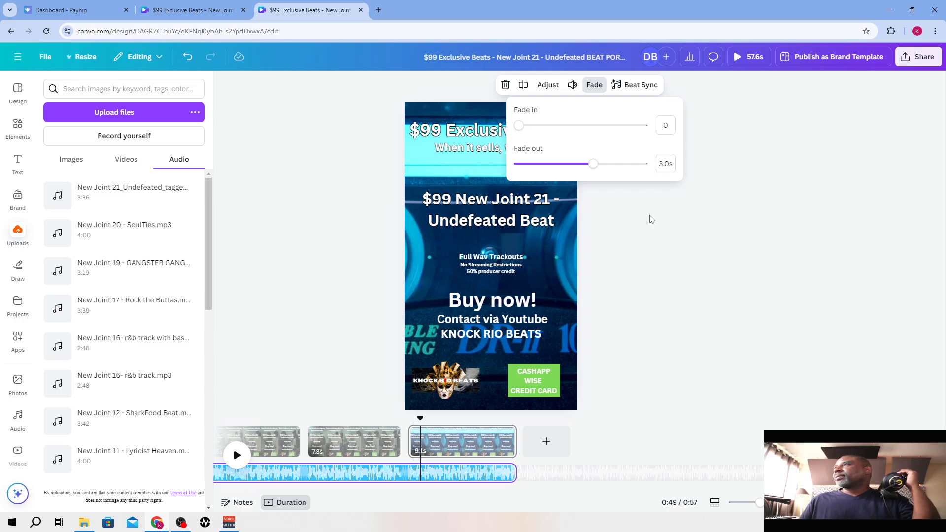
left_click(646, 227)
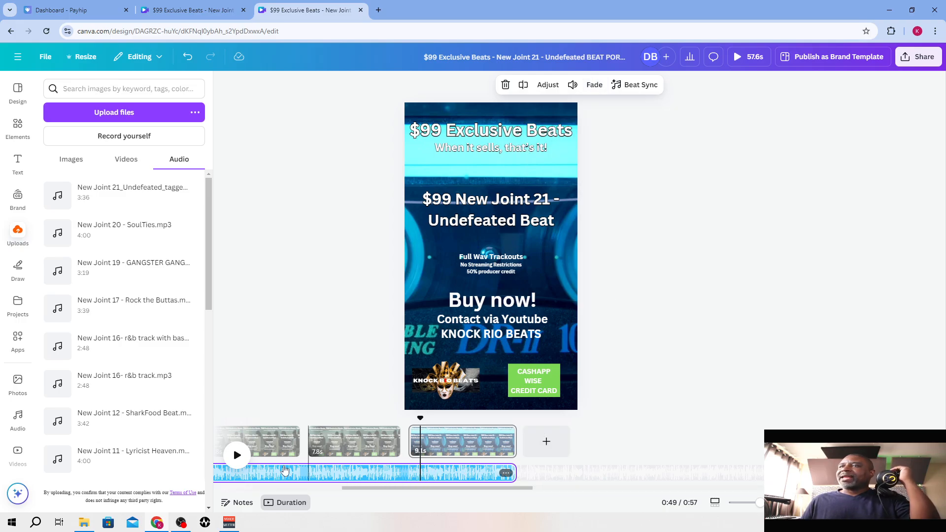
left_click(239, 463)
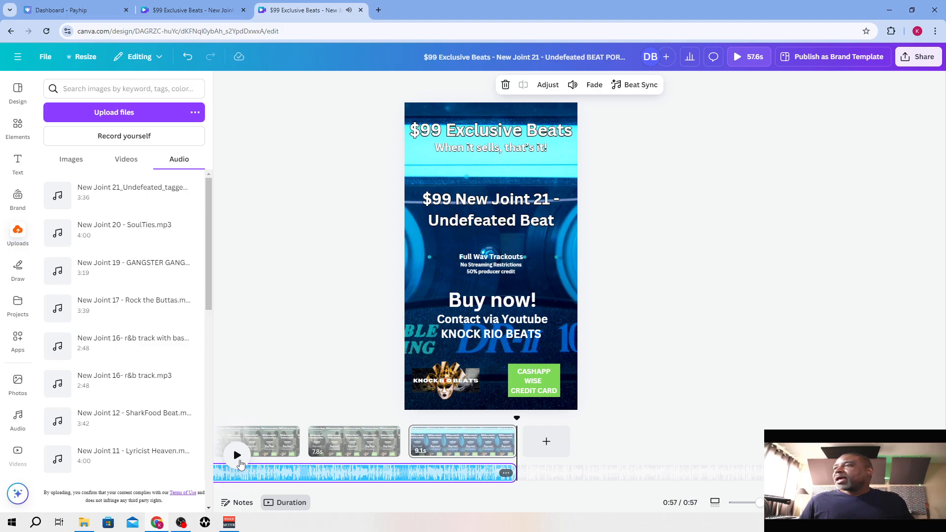
Compare the portrait video's first two pages with the second page of the landscape "New Joint 21 - Undefeated BEAT" design
left_click_drag(387, 488, 263, 488)
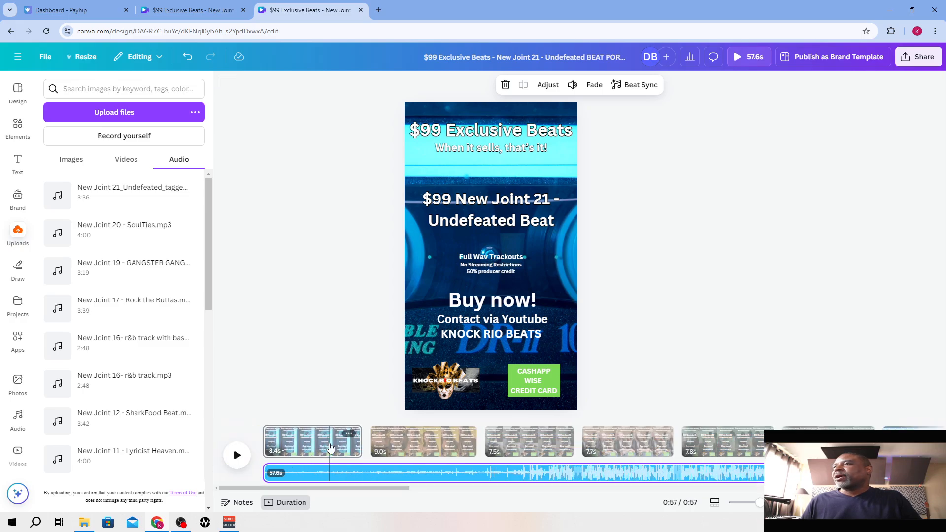
left_click(330, 447)
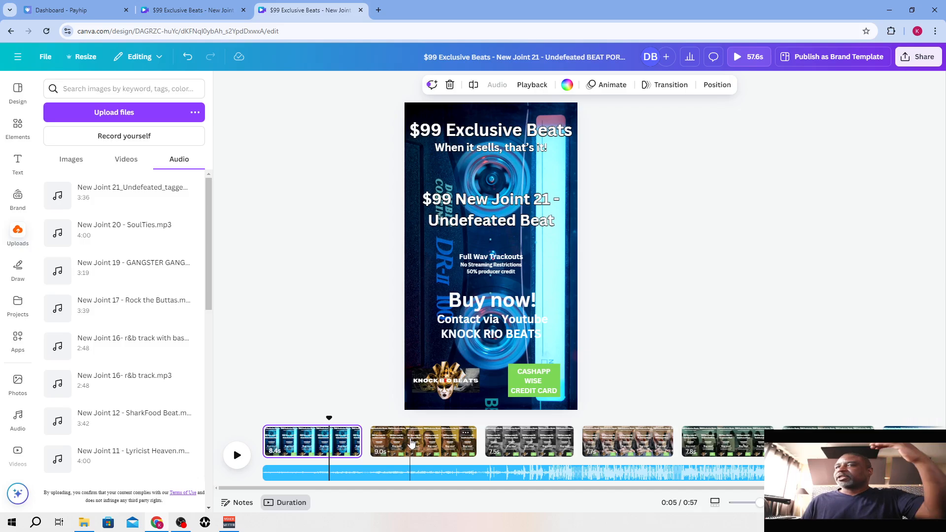
left_click(411, 442)
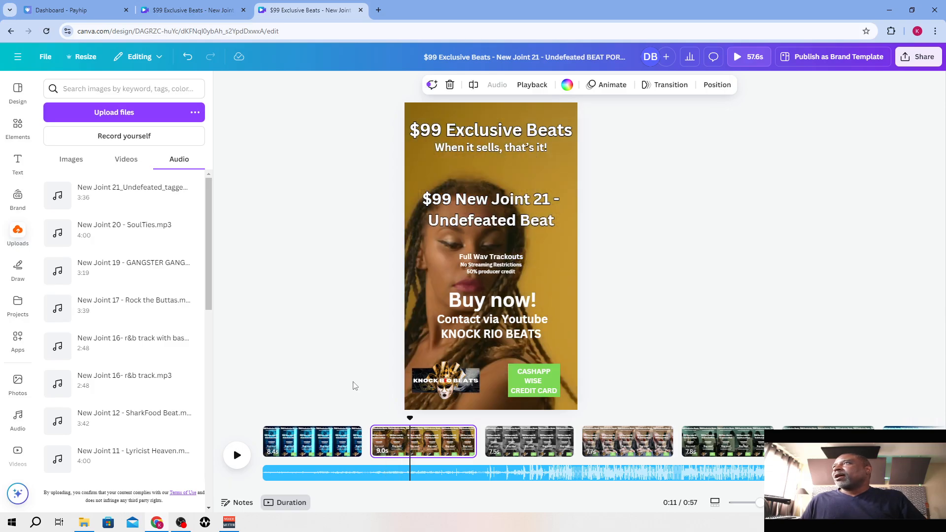
left_click(217, 15)
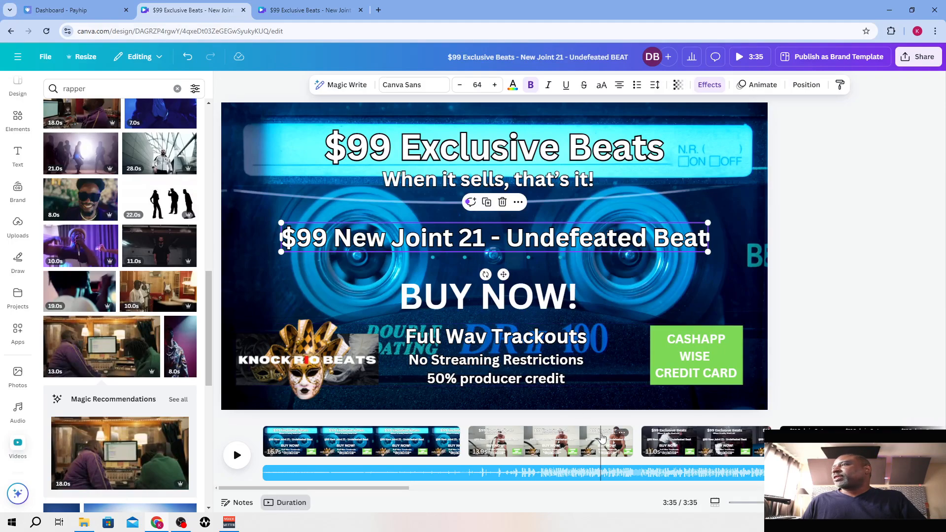
left_click(601, 437)
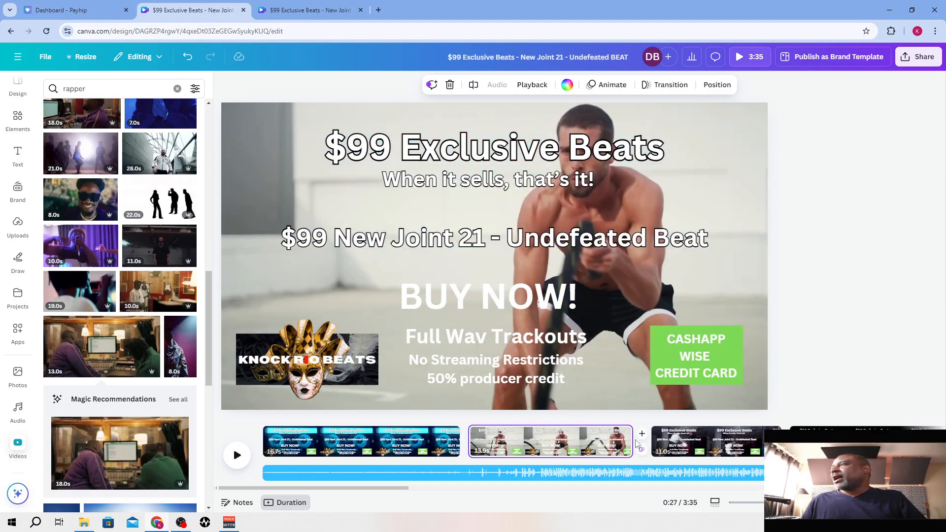
Replace the portrait video's page 2 background with the martial-arts clip from the landscape design's third page and scrub through it
left_click(678, 441)
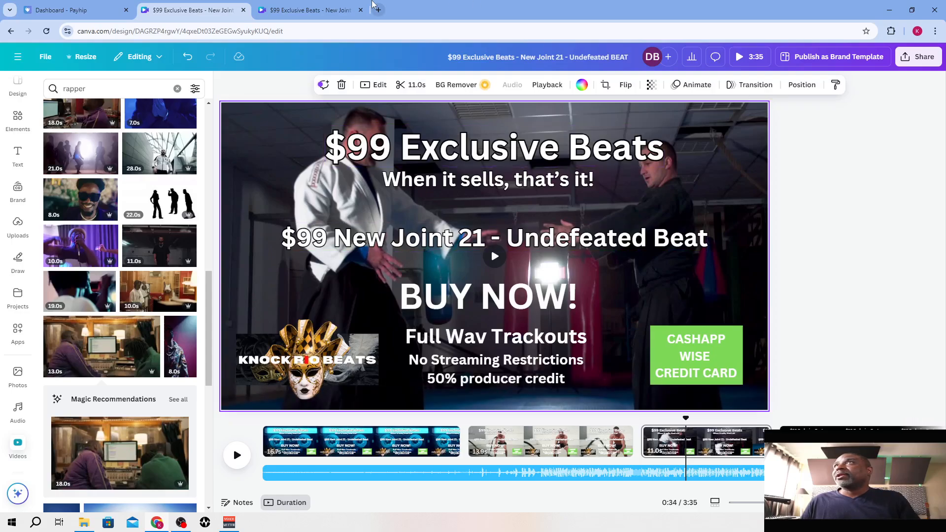
left_click(306, 10)
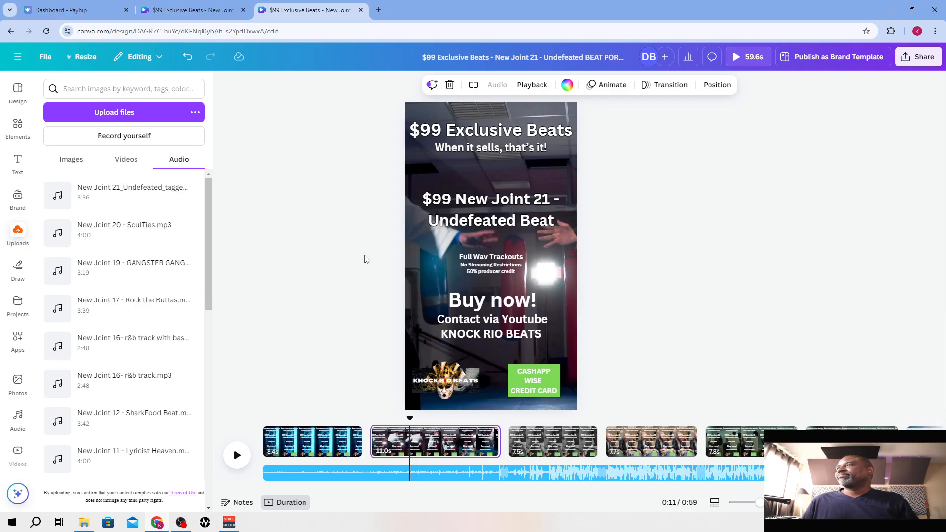
left_click_drag(400, 422, 474, 432)
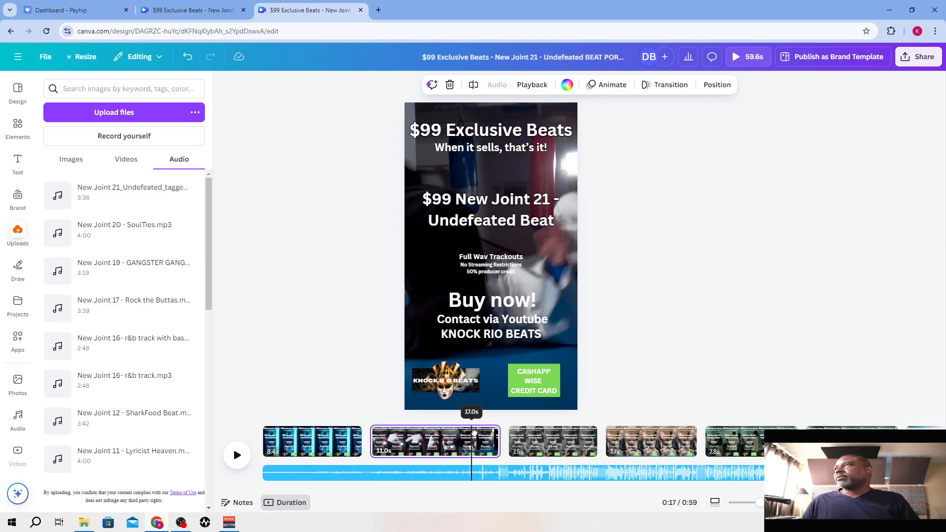
Replace the portrait video's page 3 background with the landscape design's clip of the man in a black shirt and chain, and preview it
left_click(546, 441)
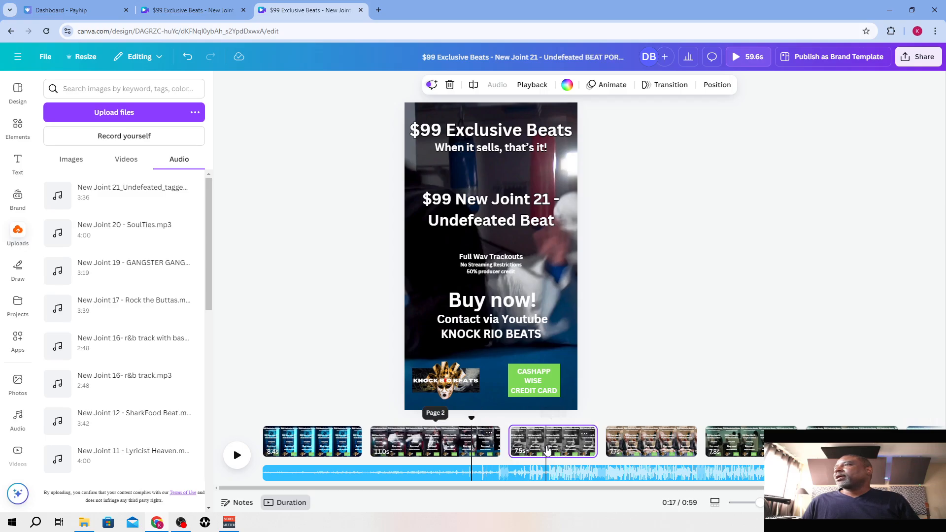
left_click(201, 11)
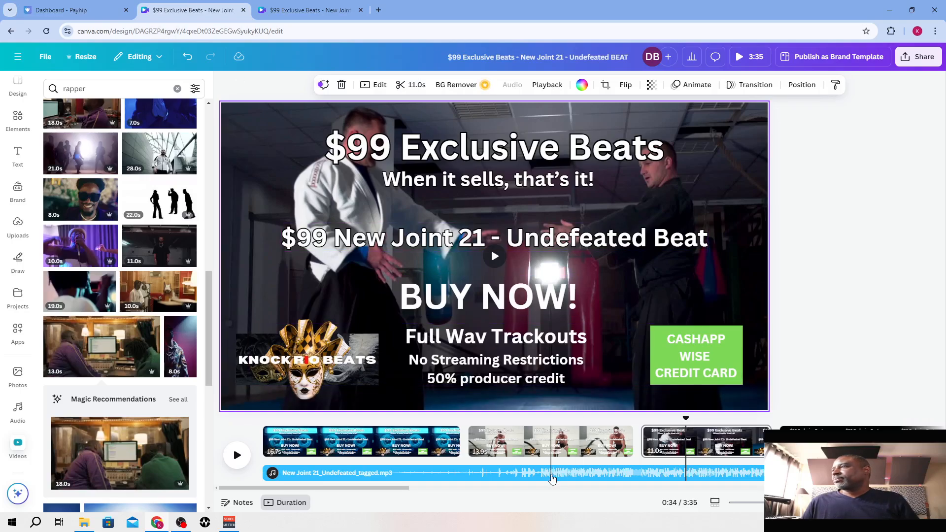
left_click_drag(403, 488, 548, 501)
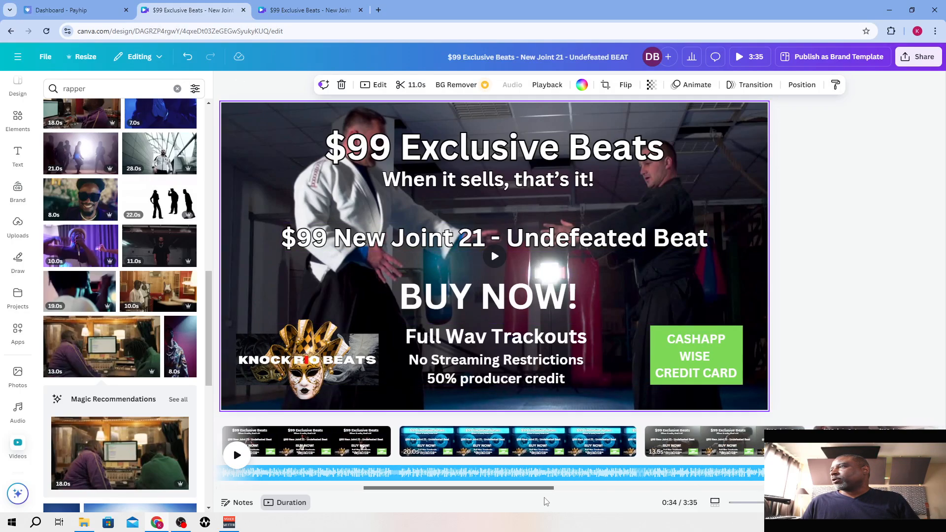
left_click(708, 442)
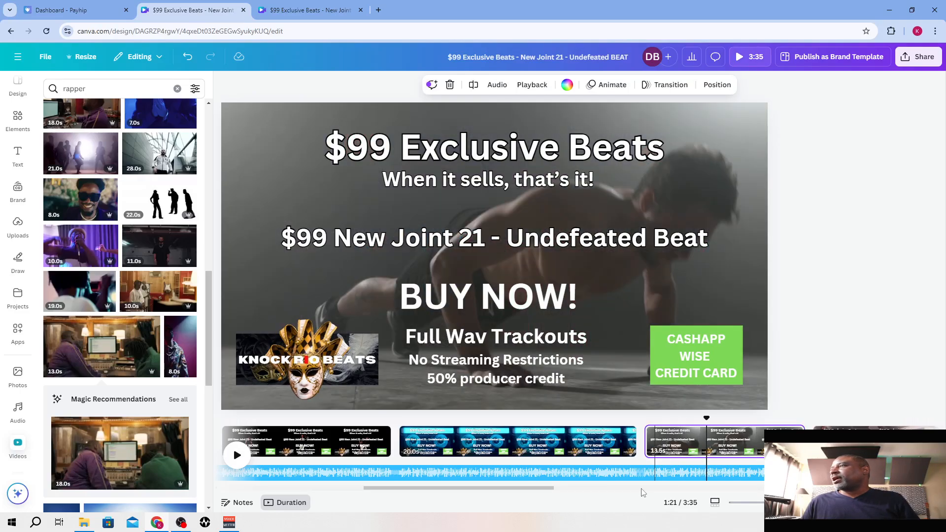
left_click_drag(539, 488, 603, 489)
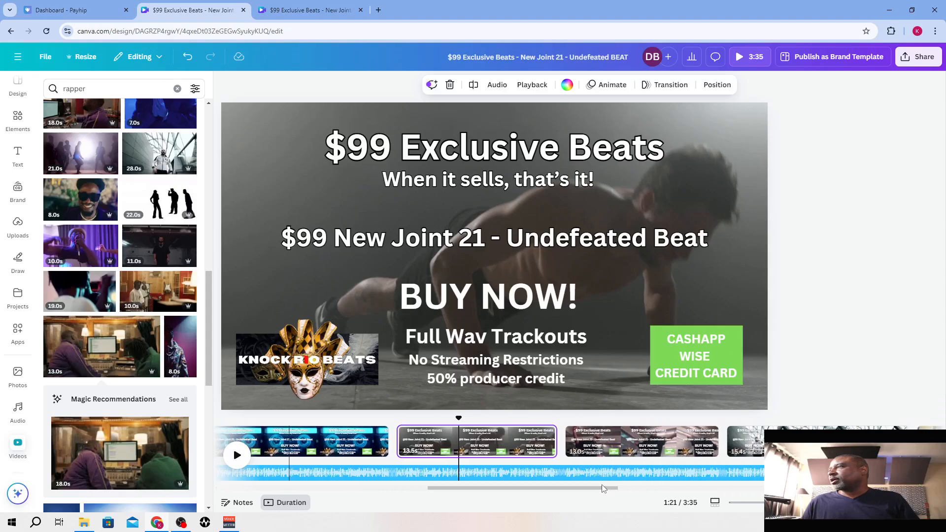
left_click(635, 441)
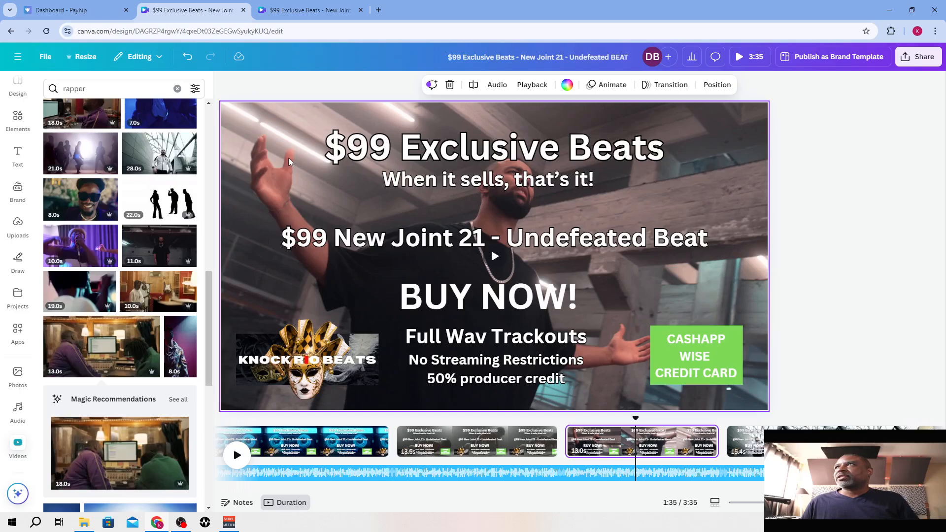
left_click(288, 158)
key("ctrl+Tab")
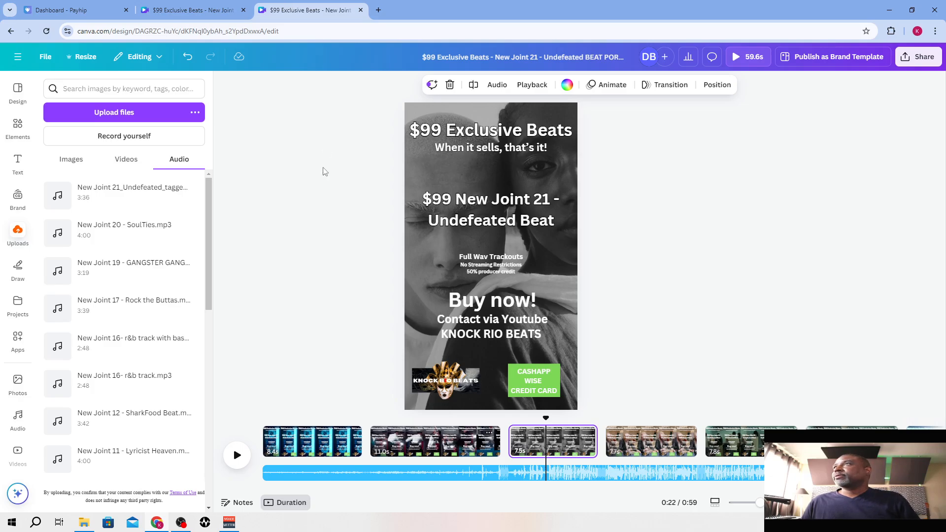
key("ctrl+v")
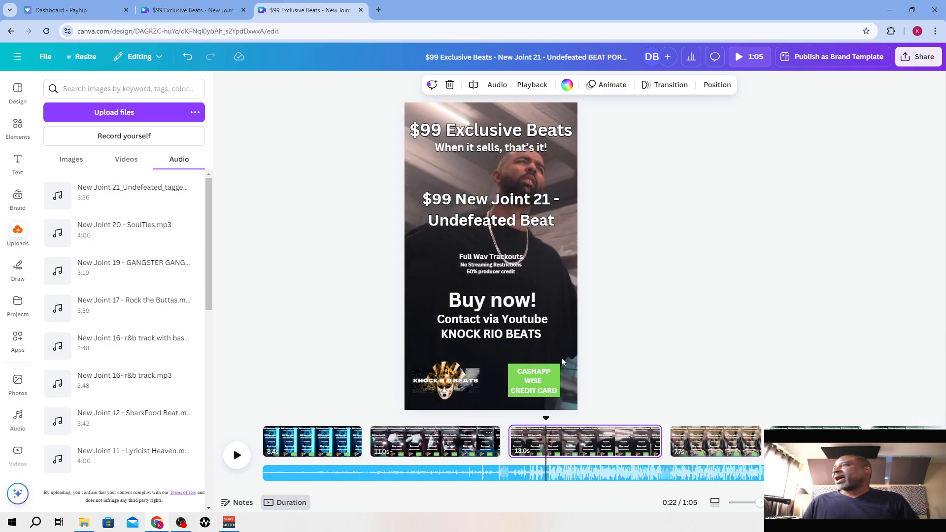
left_click_drag(545, 418, 614, 419)
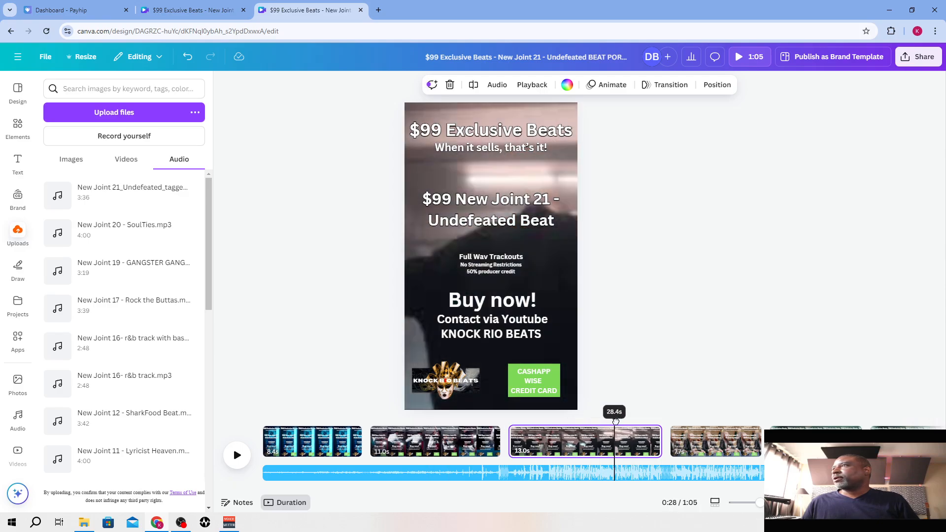
Copy the landscape page with the man singing into a studio microphone and paste it after the portrait video's fourth page
left_click(685, 436)
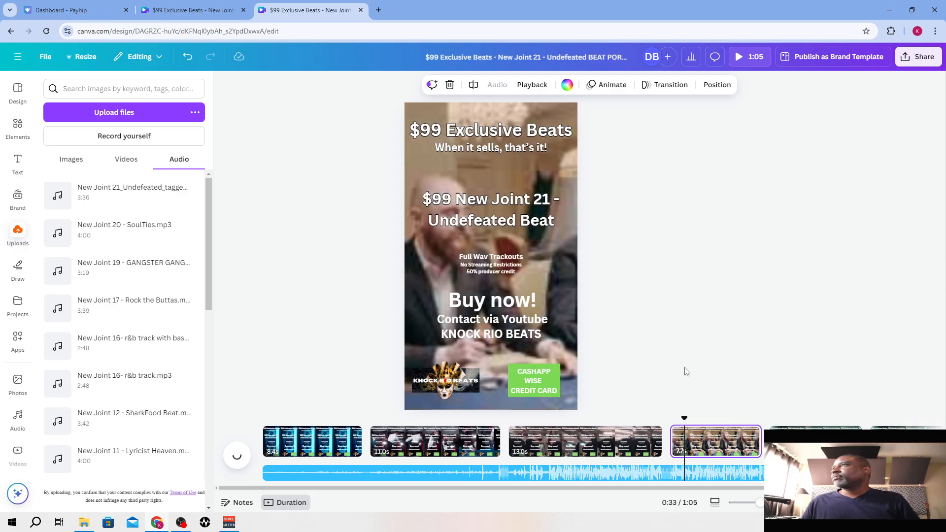
left_click(220, 9)
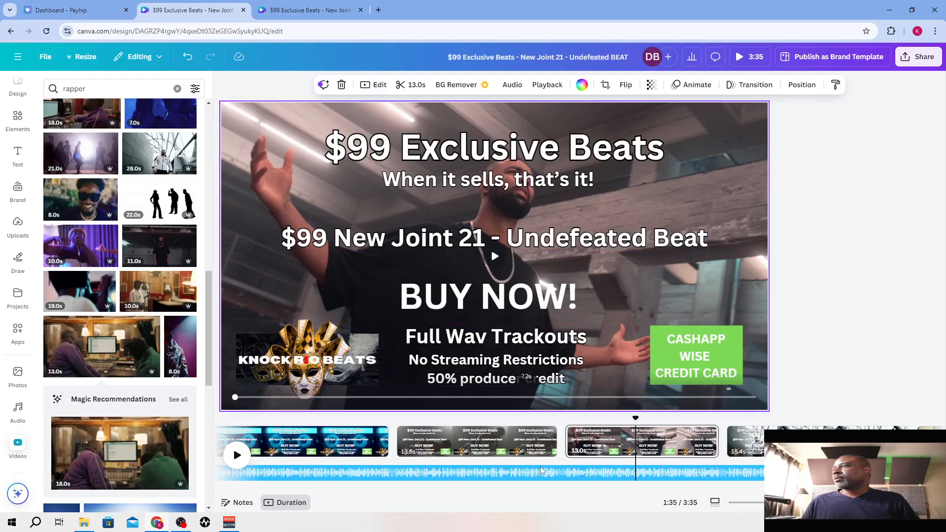
left_click_drag(532, 489, 655, 489)
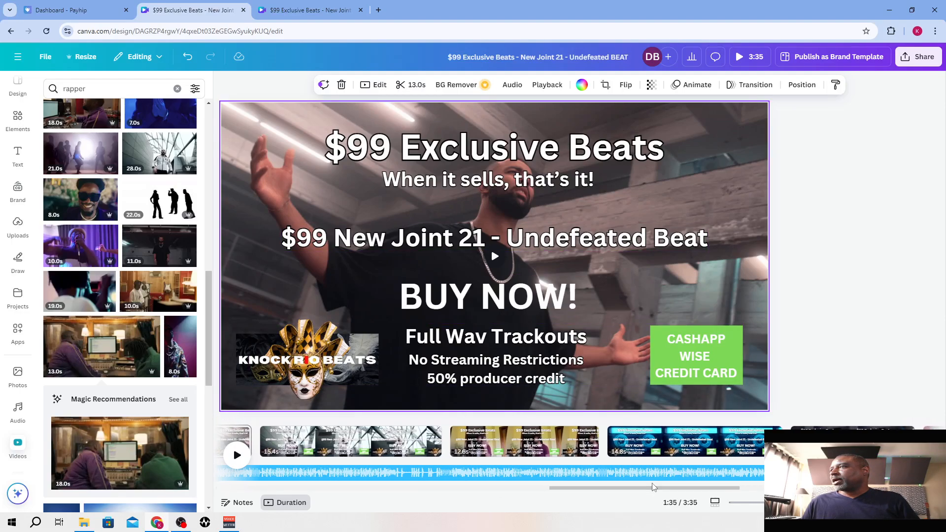
left_click(505, 443)
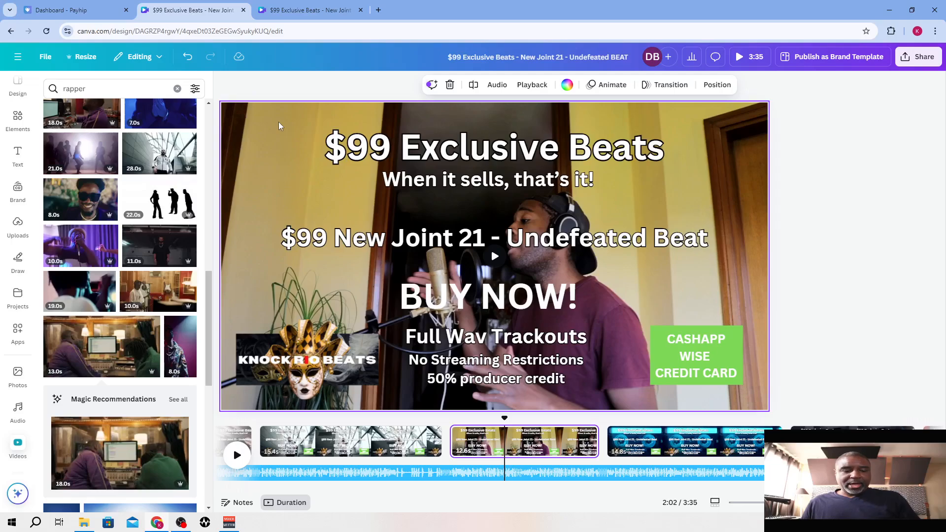
left_click(322, 3)
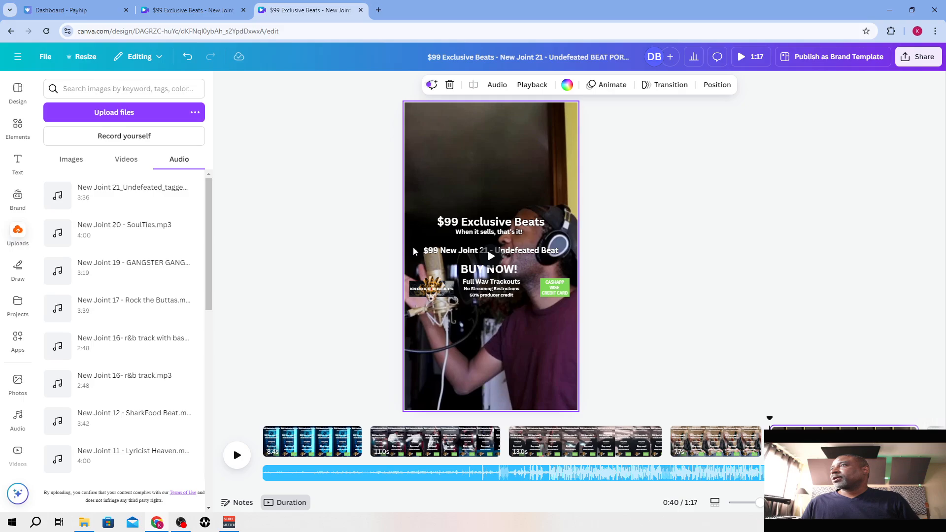
Trim the portrait video's page 3 to 9.2 seconds and page 5 to 9.1 seconds
left_click_drag(664, 489, 680, 491)
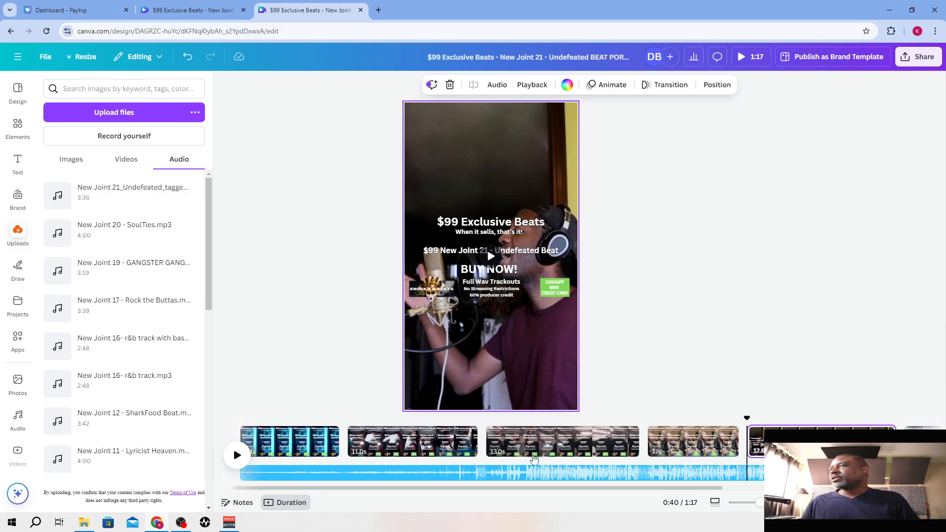
left_click_drag(517, 489, 652, 496)
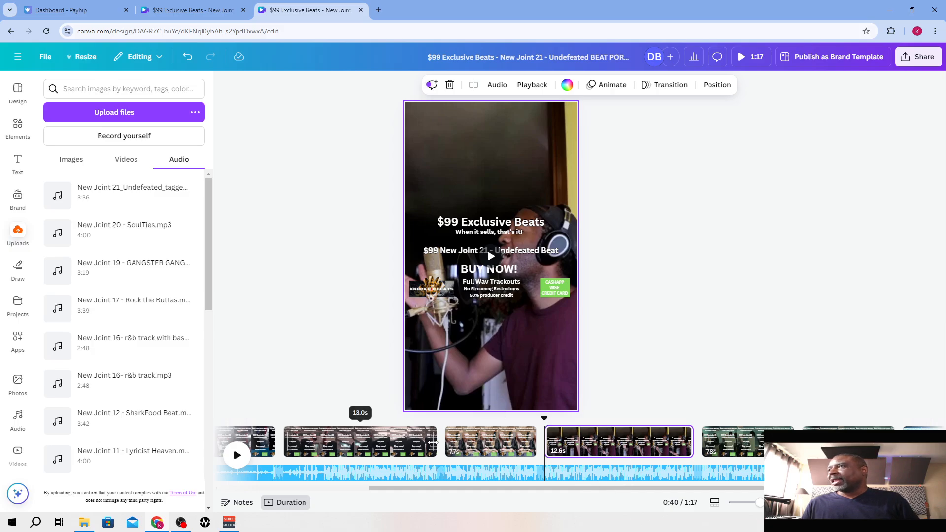
left_click_drag(403, 444, 388, 440)
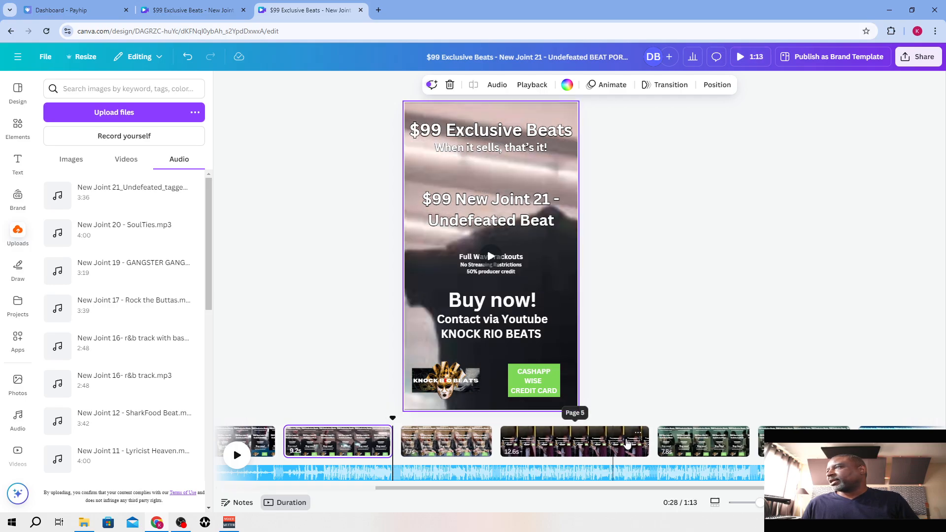
left_click_drag(646, 440, 606, 441)
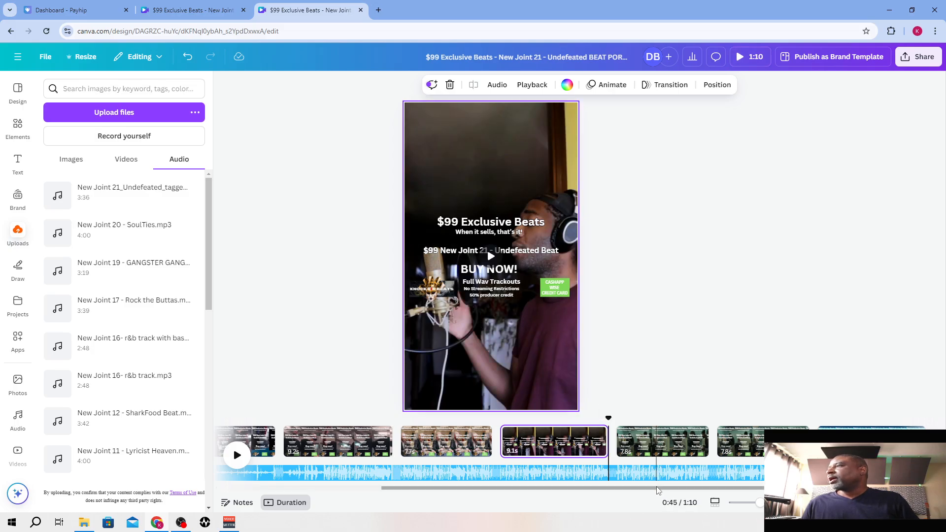
Select the portrait video's page 6 and check the landscape design's martial-arts and bar pages for a possible replacement clip
left_click_drag(656, 487, 684, 489)
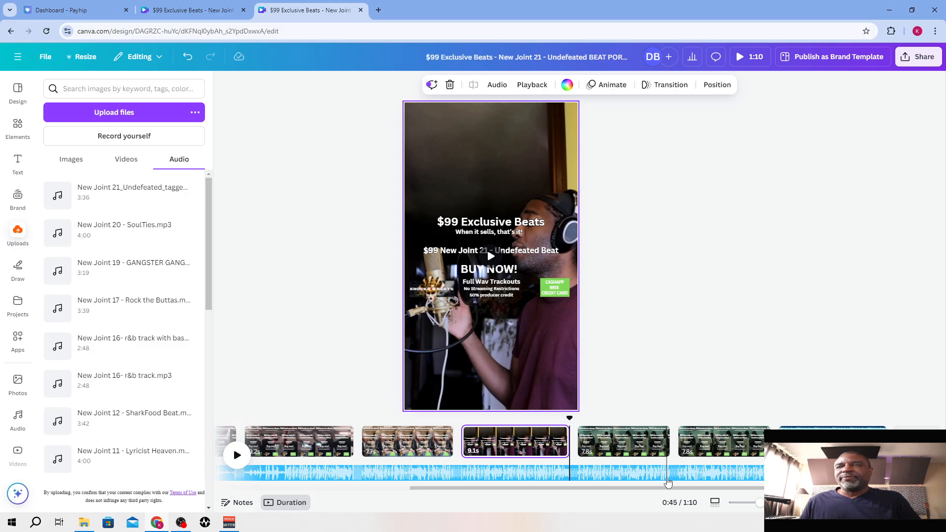
left_click(611, 445)
key("ctrl+shift+Tab")
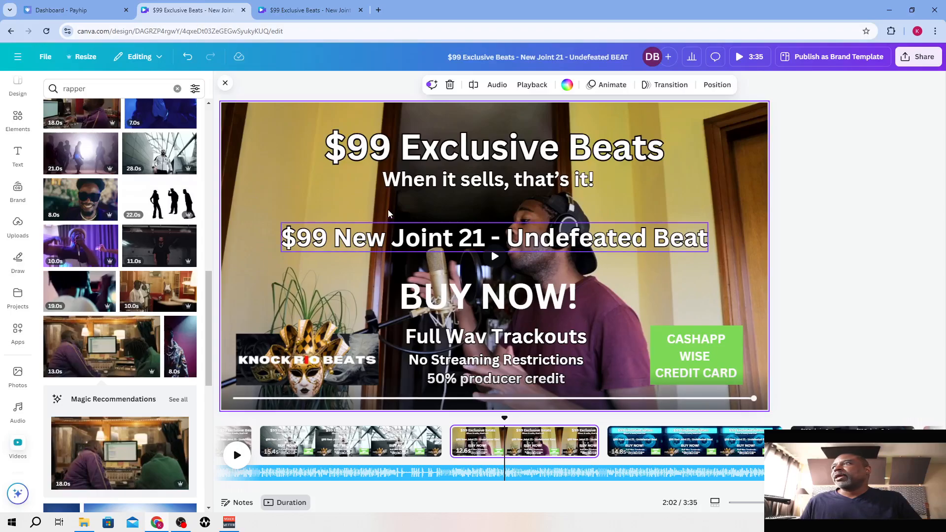
left_click(854, 441)
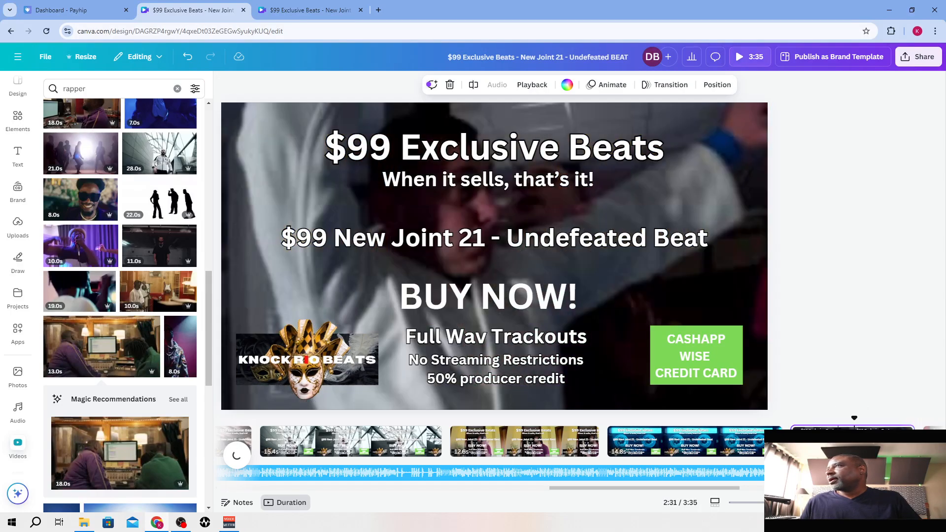
left_click_drag(669, 488, 789, 487)
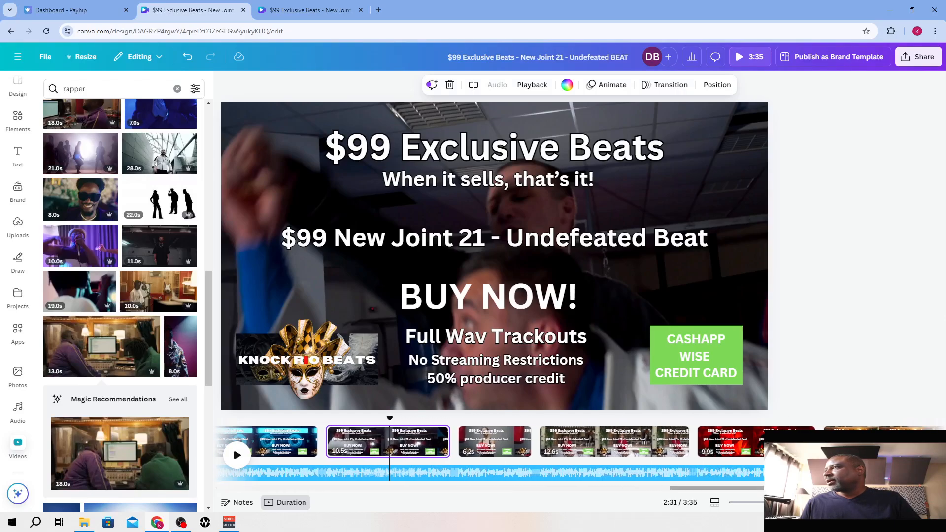
left_click(611, 445)
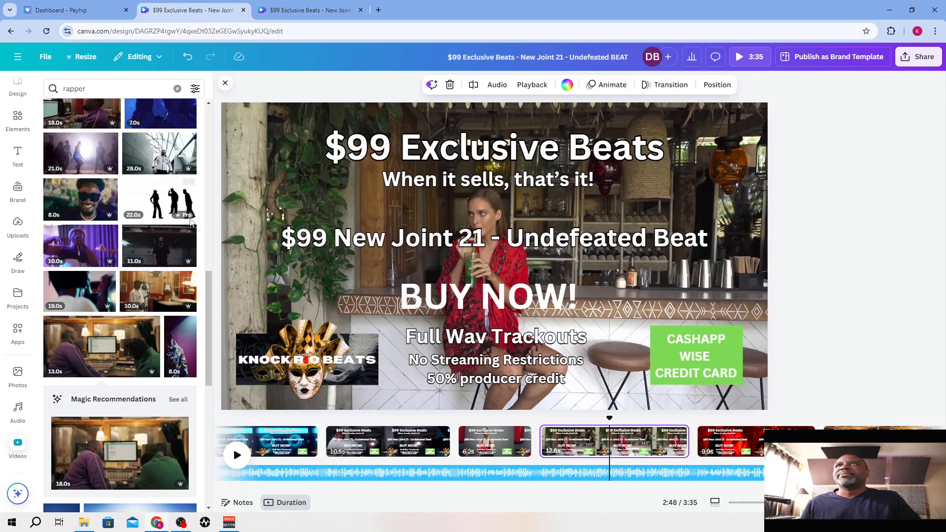
Replace the landscape page background of the woman at the bar with the 43-second rapper clip of a man in a black hat
scroll(158, 242, "up", 2)
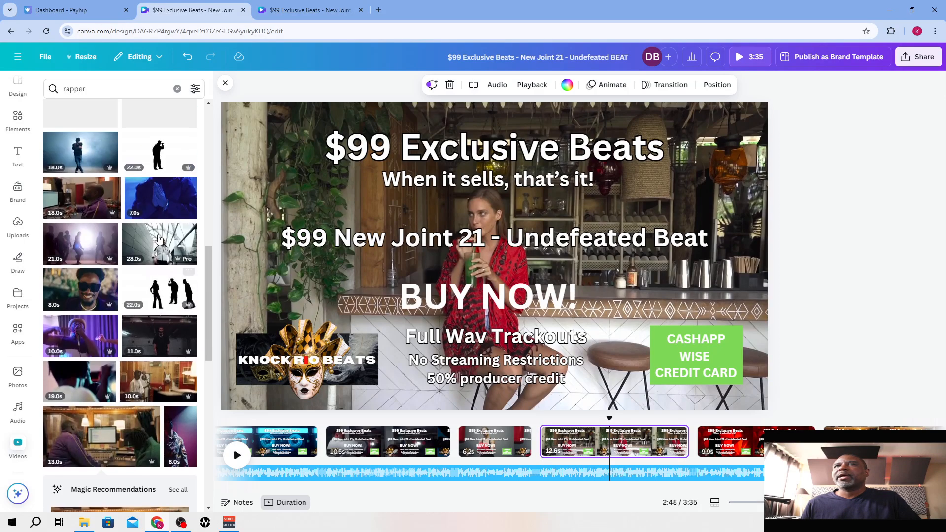
scroll(159, 258, "up", 2)
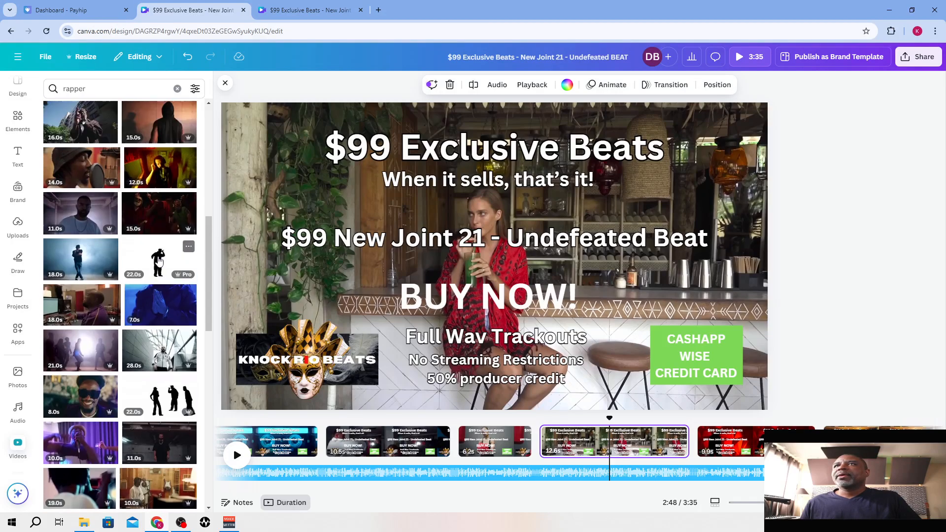
scroll(162, 305, "up", 2)
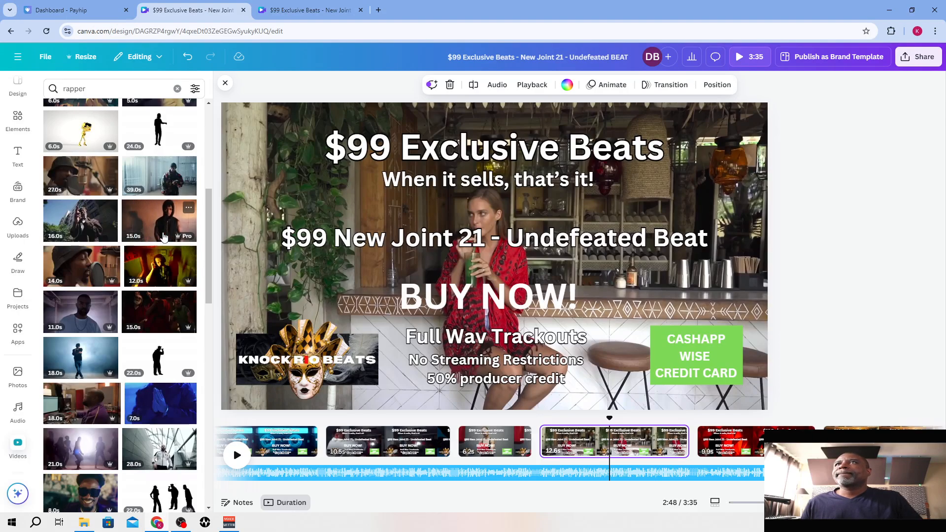
scroll(164, 236, "up", 2)
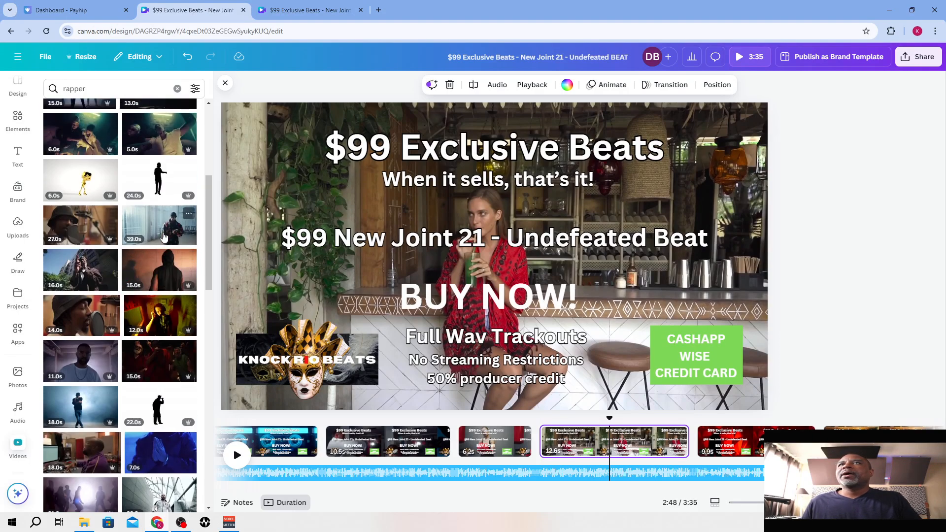
scroll(164, 236, "up", 1)
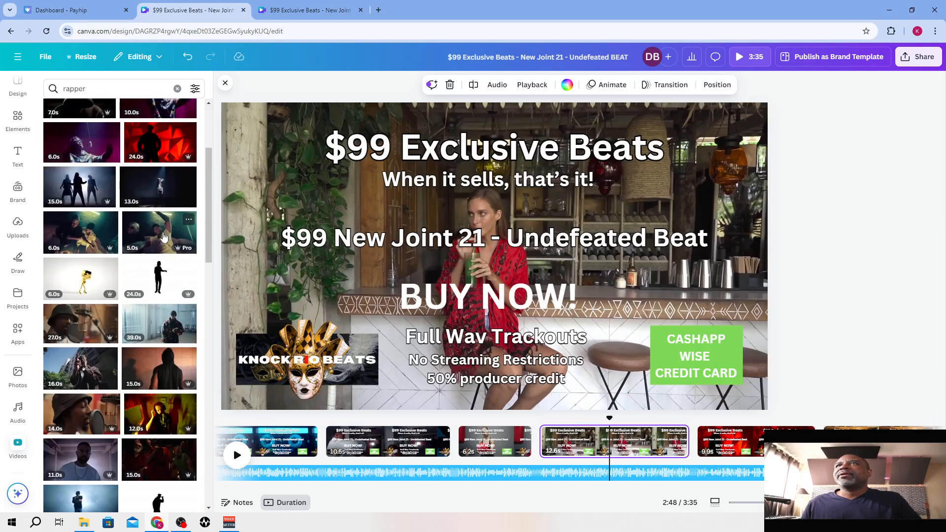
scroll(164, 237, "up", 2)
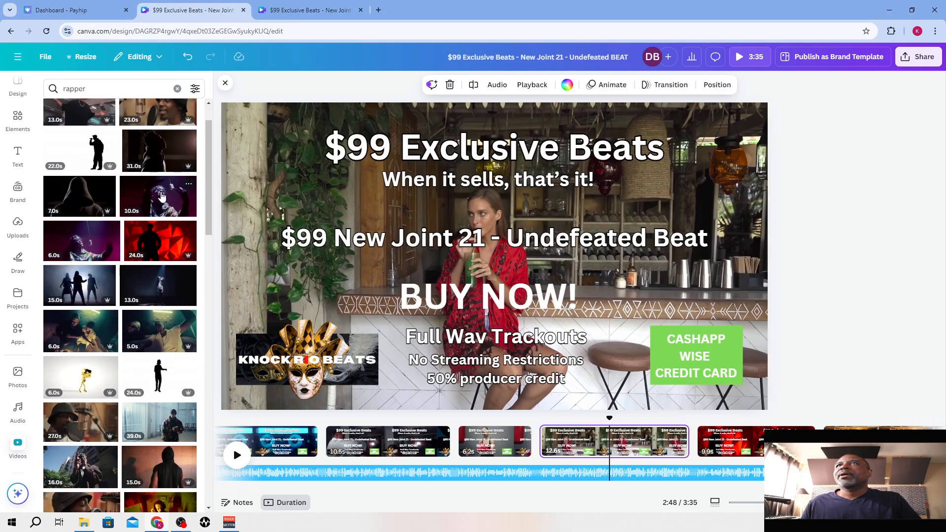
scroll(163, 216, "up", 3)
scroll(166, 231, "down", 10)
scroll(166, 235, "down", 4)
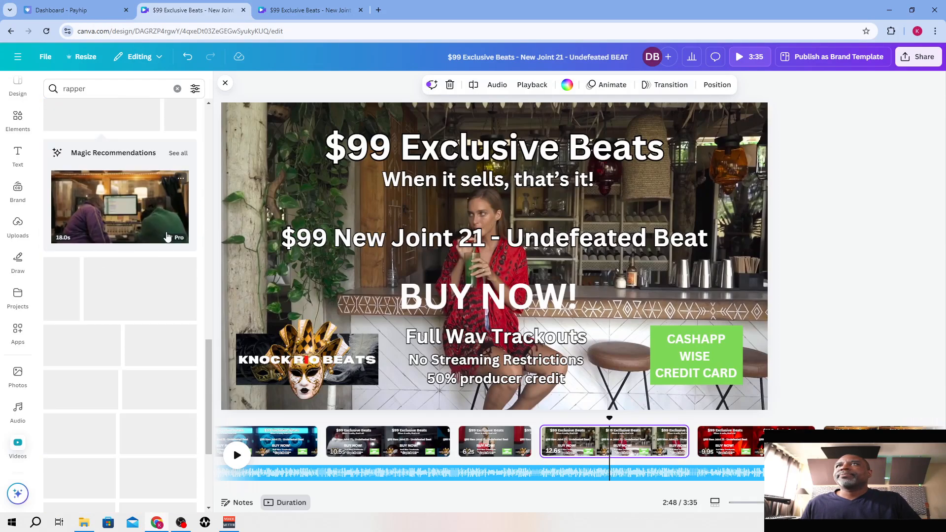
scroll(177, 284, "down", 3)
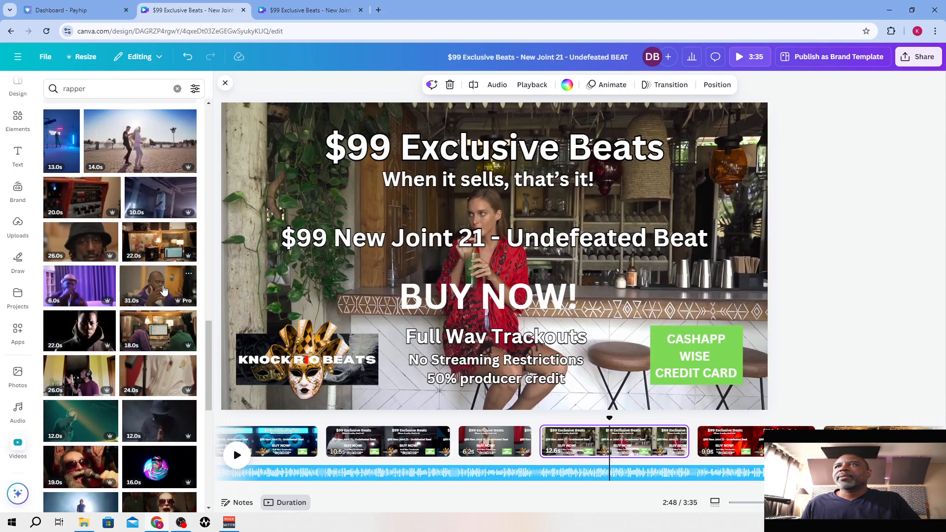
scroll(164, 289, "down", 1)
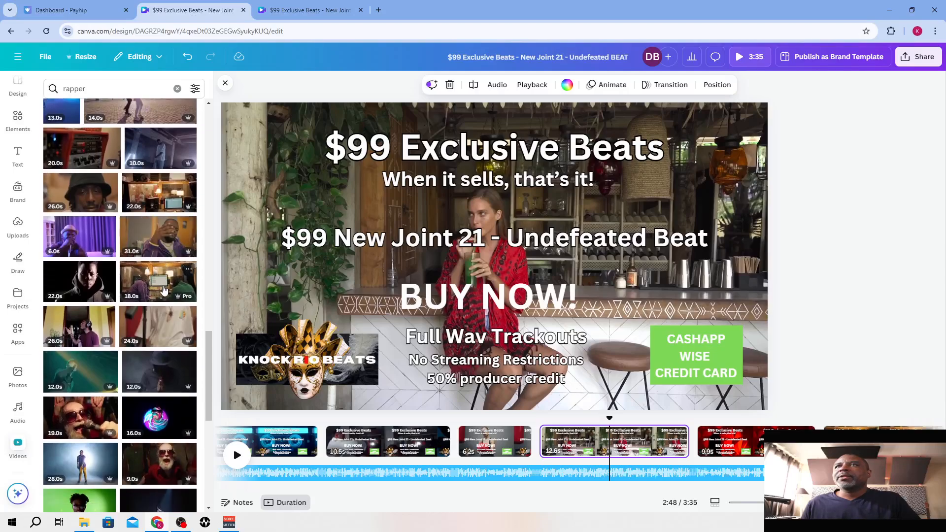
scroll(164, 290, "down", 3)
scroll(155, 301, "down", 1)
scroll(154, 301, "down", 1)
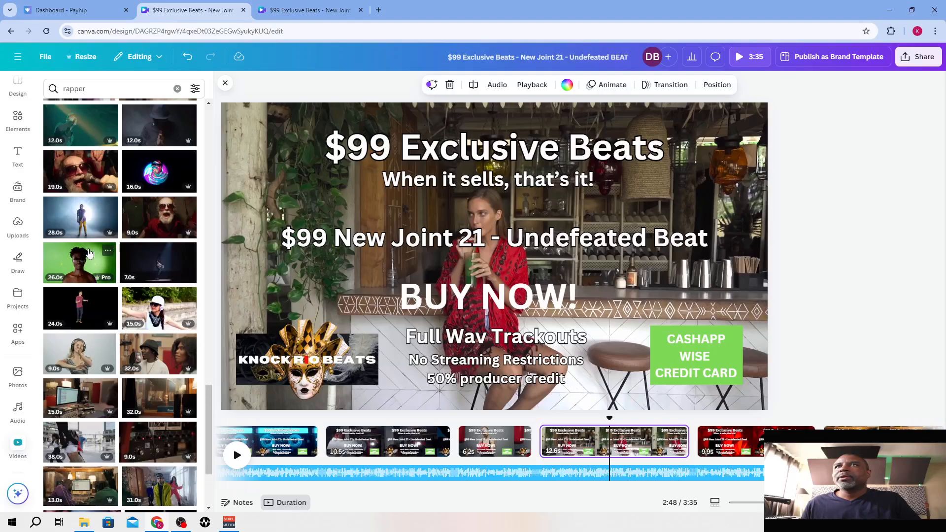
scroll(94, 253, "down", 1)
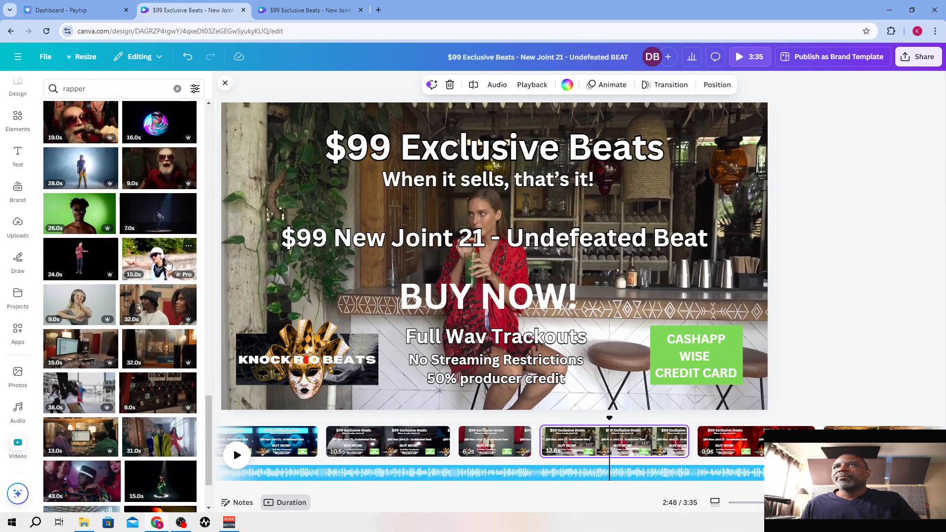
scroll(167, 259, "down", 2)
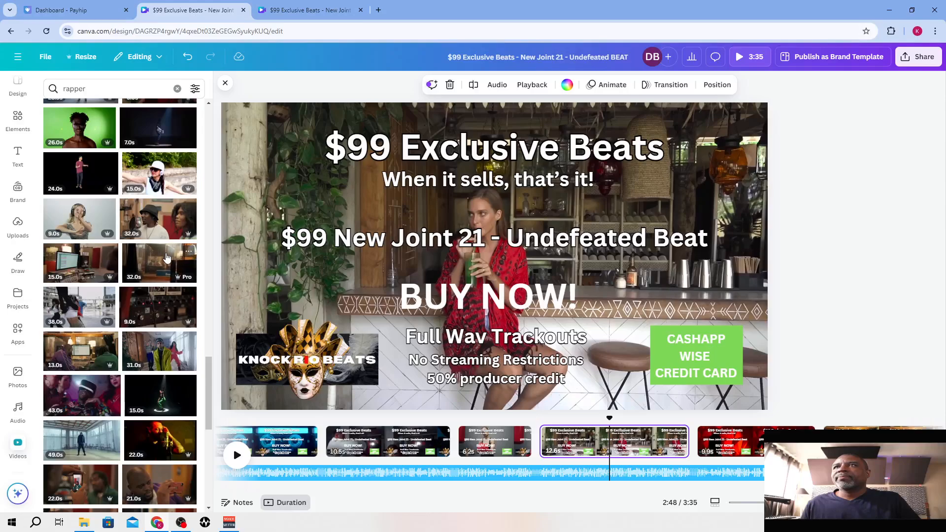
scroll(167, 259, "down", 2)
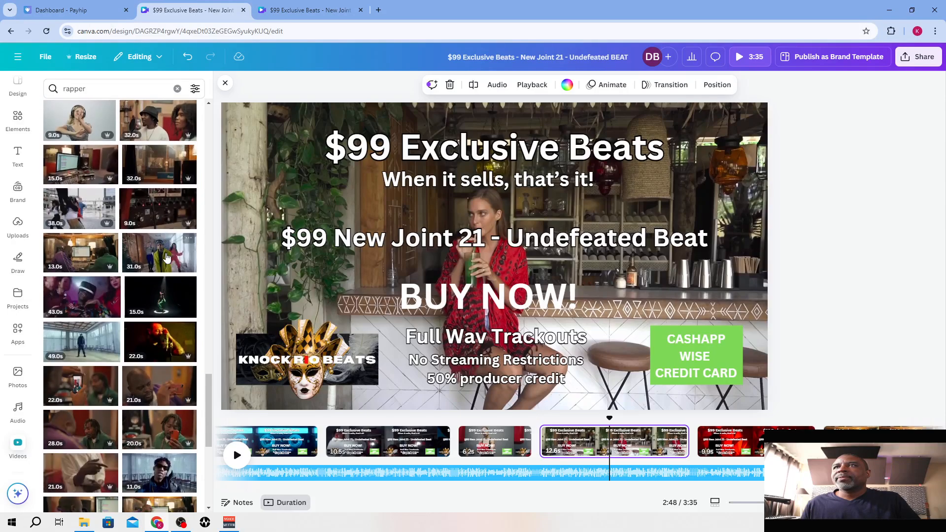
left_click(93, 303)
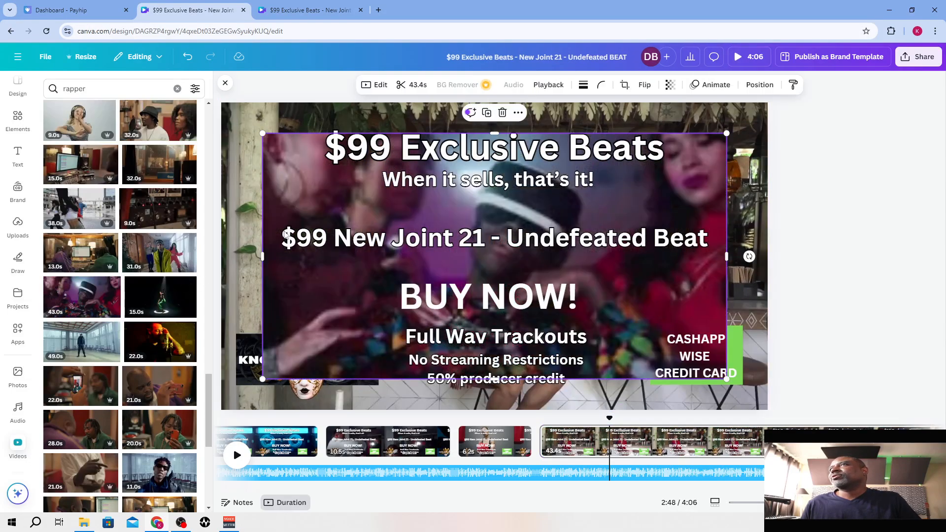
right_click(346, 205)
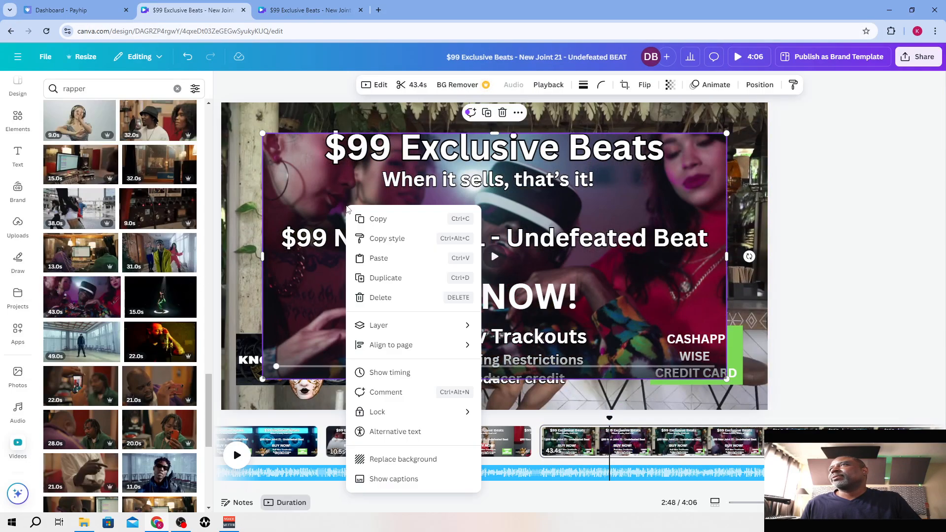
left_click(400, 458)
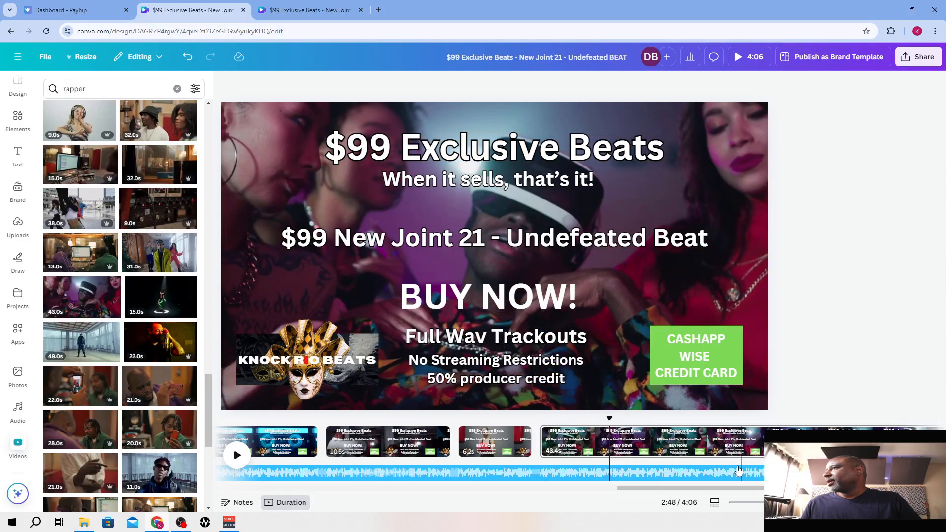
Trim the landscape design's page with the man in the black hat to 12.0 seconds
left_click_drag(737, 485, 783, 485)
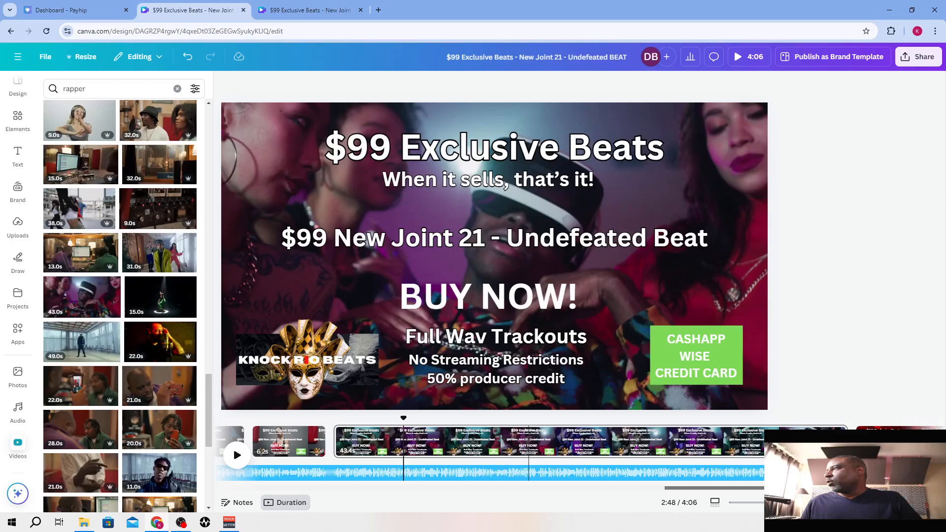
left_click_drag(843, 446, 472, 447)
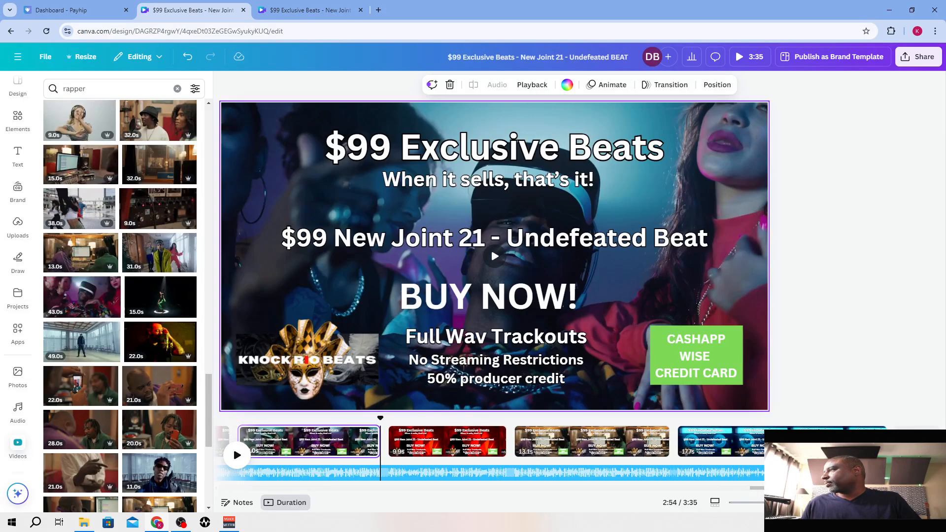
Copy the landscape design's female boxer clip and paste it as the background of the portrait video's page 6
left_click_drag(772, 487, 667, 488)
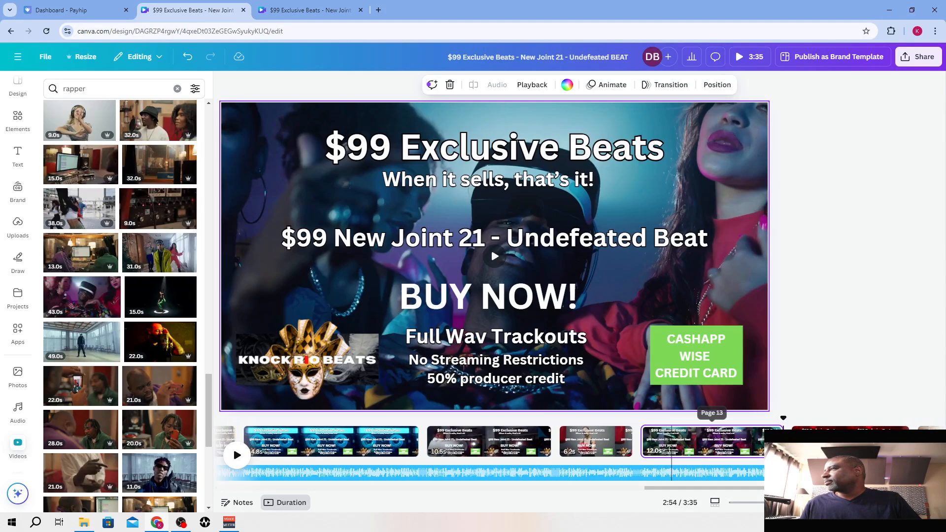
left_click(608, 445)
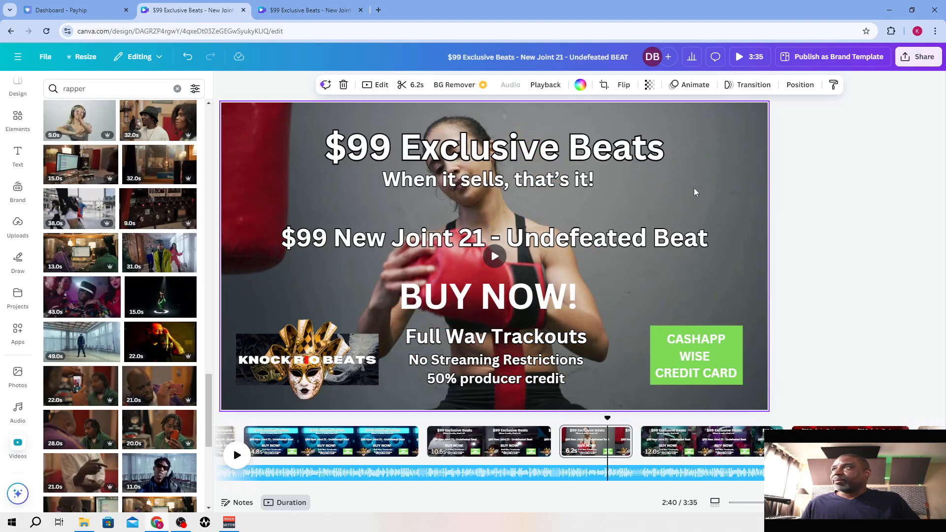
left_click(316, 10)
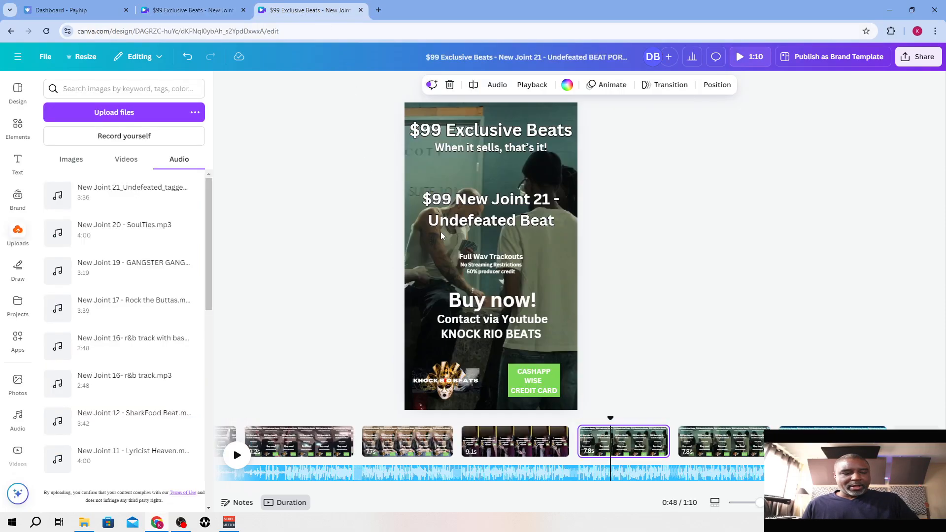
key("ctrl+v")
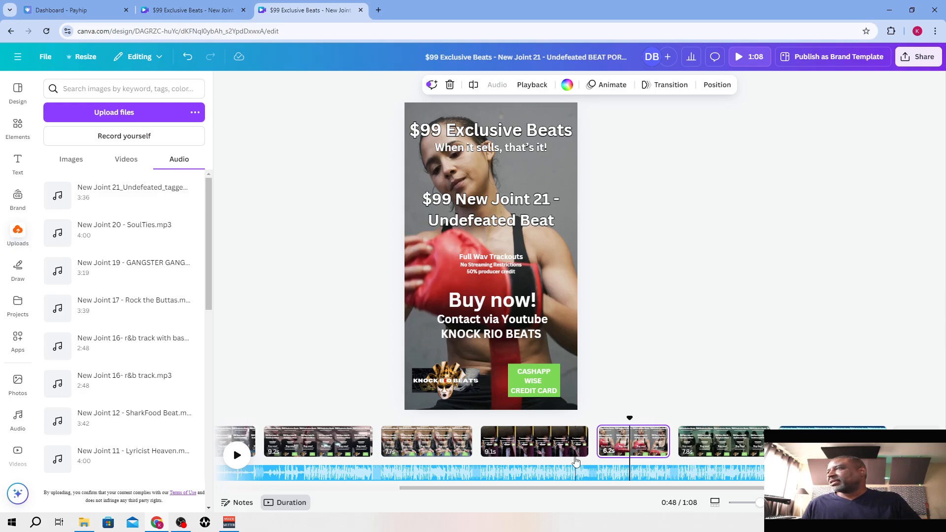
Trim the portrait video's pages 2, 3 and 5 to 7.9, 7.0 and 7.2 seconds
left_click_drag(587, 443, 564, 443)
left_click_drag(384, 440, 374, 438)
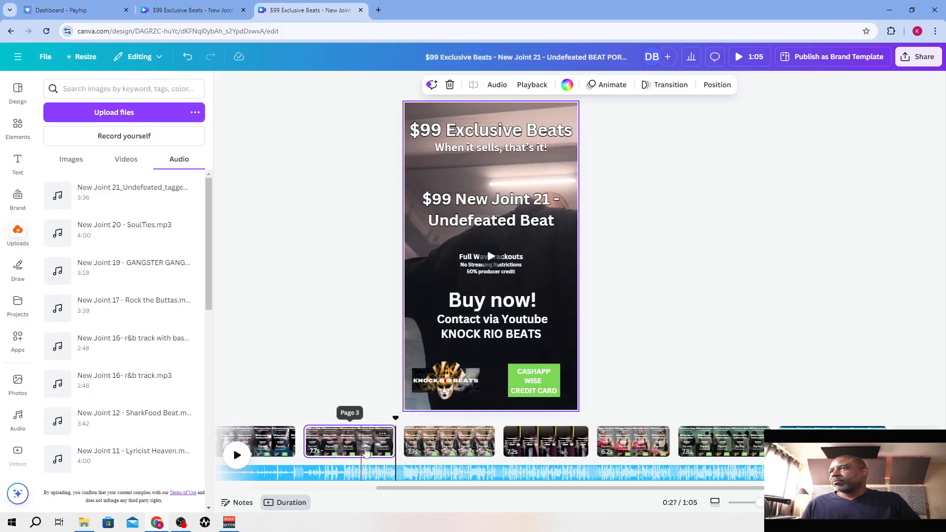
scroll(393, 494, "up", 5)
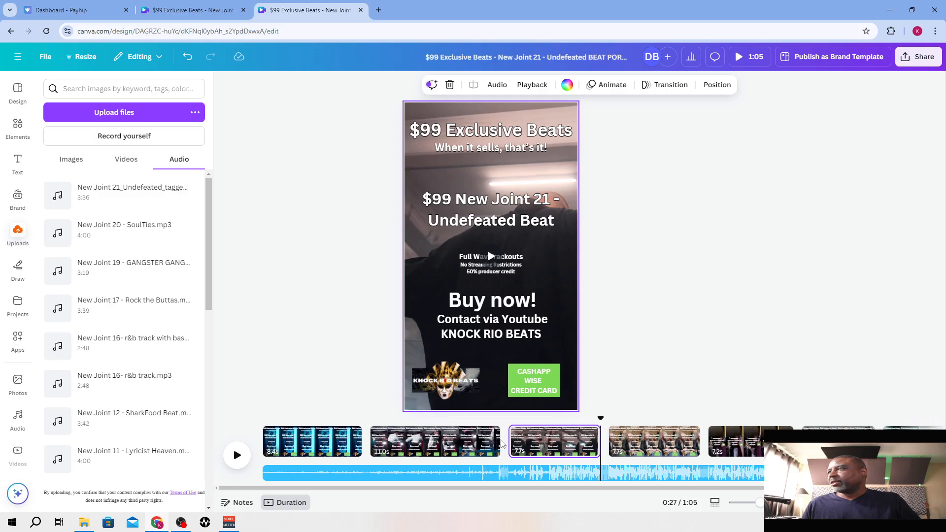
left_click_drag(468, 439, 458, 441)
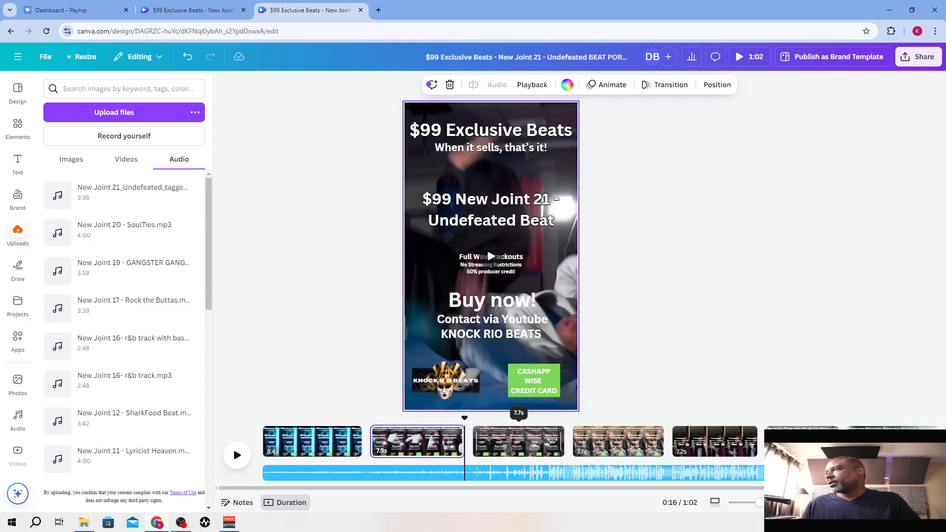
left_click_drag(559, 439, 550, 439)
Shorten the portrait video's last page to bring the whole video down to 58.1 seconds
left_click_drag(593, 488, 707, 487)
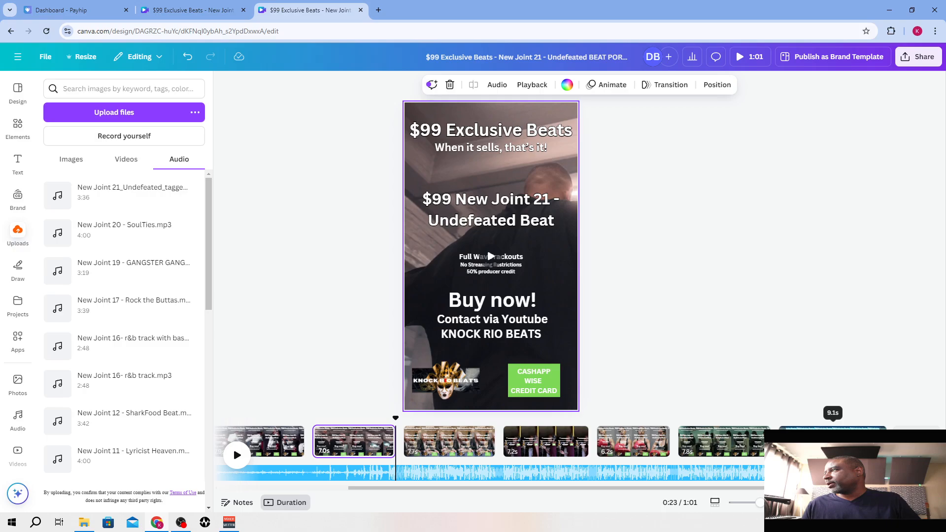
left_click(832, 428)
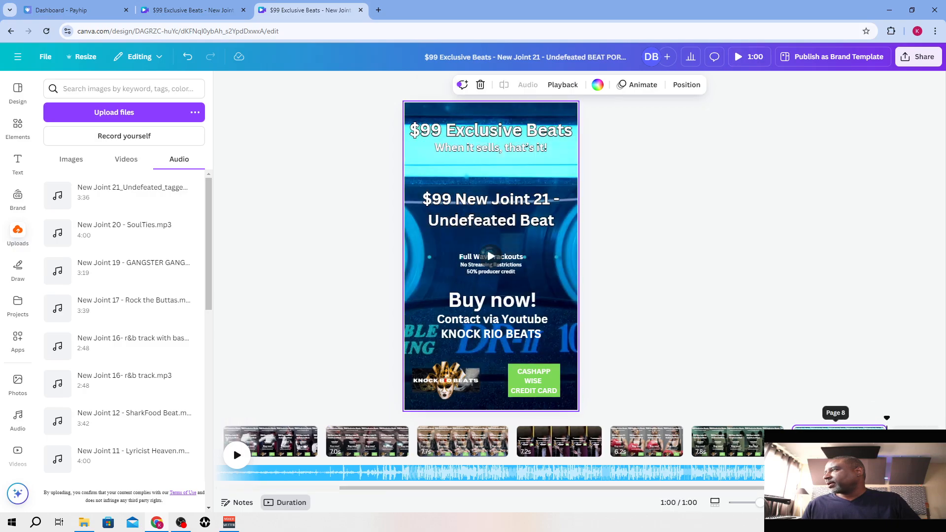
left_click_drag(884, 442, 870, 441)
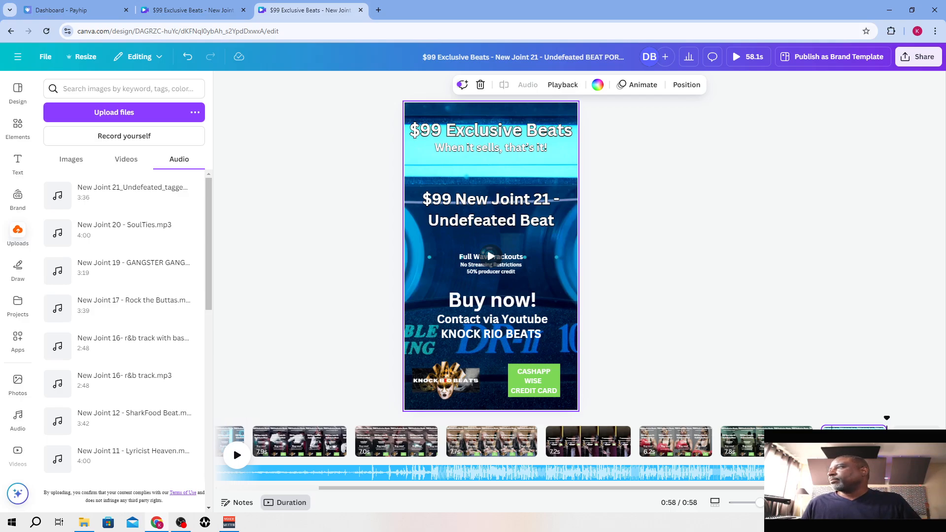
Look through the landscape design's pages for a clip to replace the background of the portrait video's page 7
left_click(736, 451)
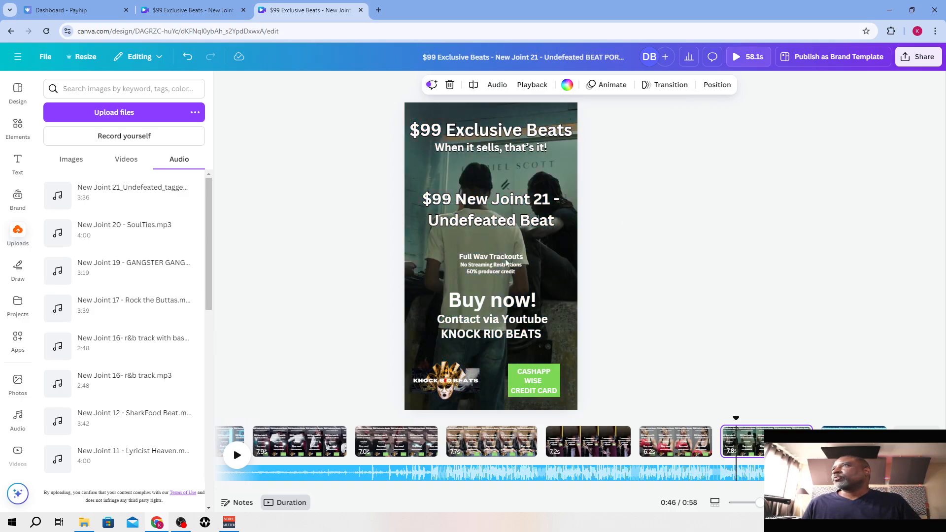
left_click(192, 10)
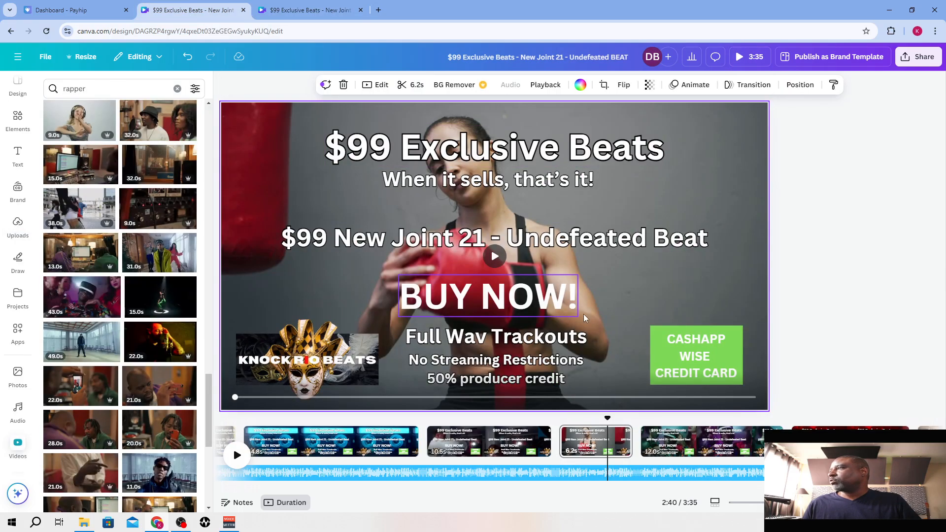
left_click(680, 454)
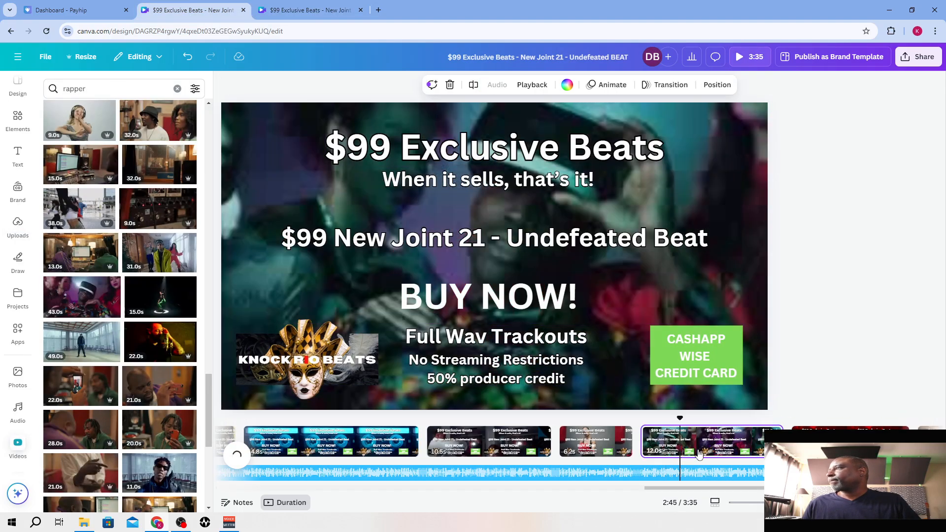
left_click(845, 434)
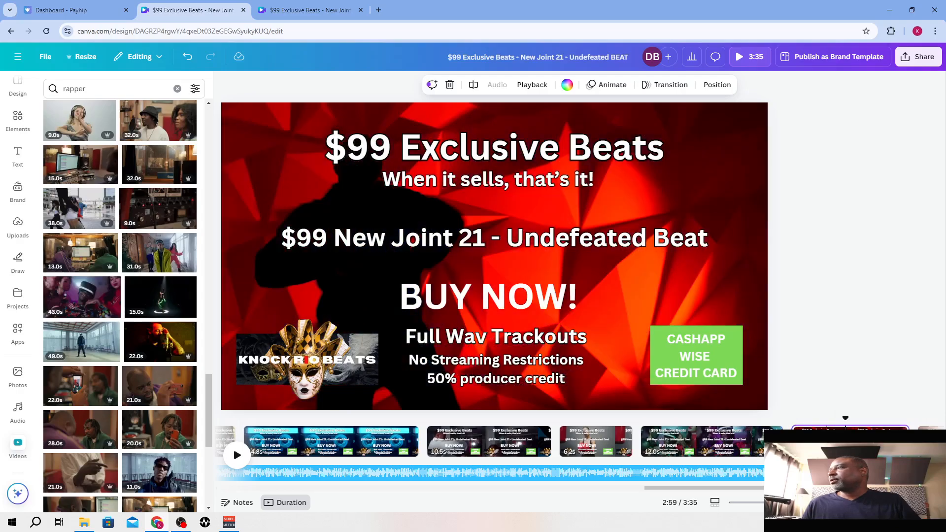
left_click_drag(724, 488, 793, 488)
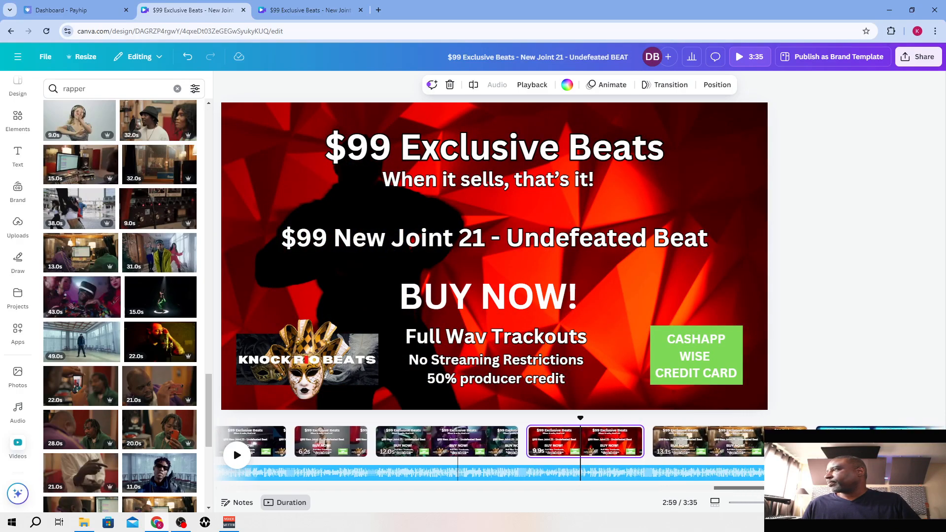
left_click(737, 440)
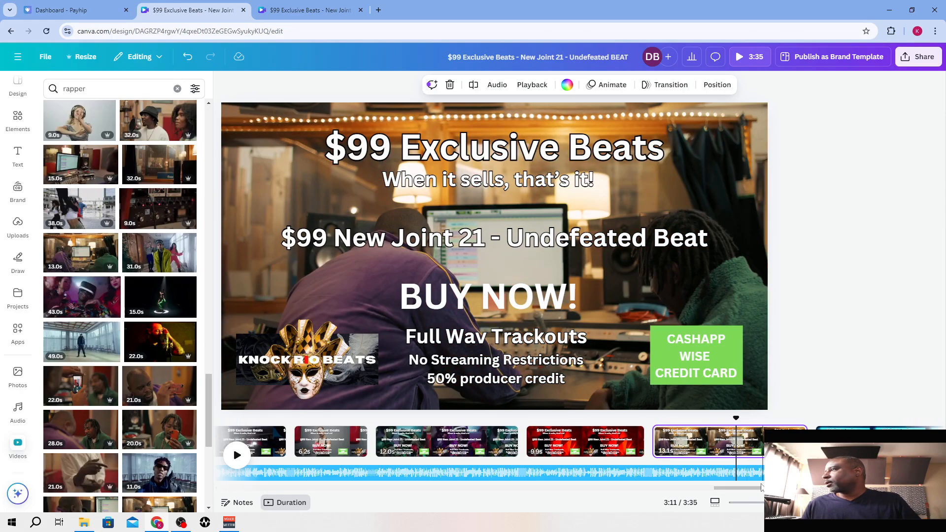
left_click_drag(753, 489, 473, 499)
left_click(813, 439)
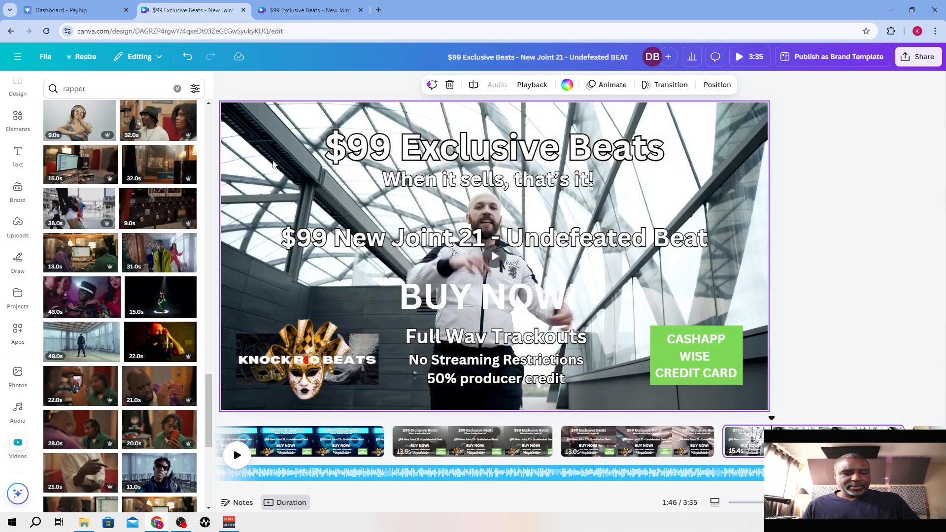
left_click(306, 4)
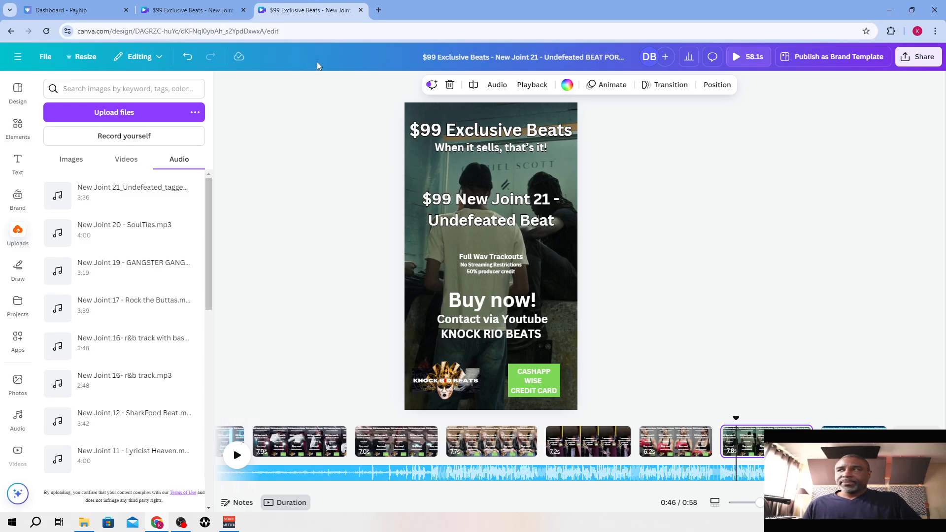
key("ctrl+v")
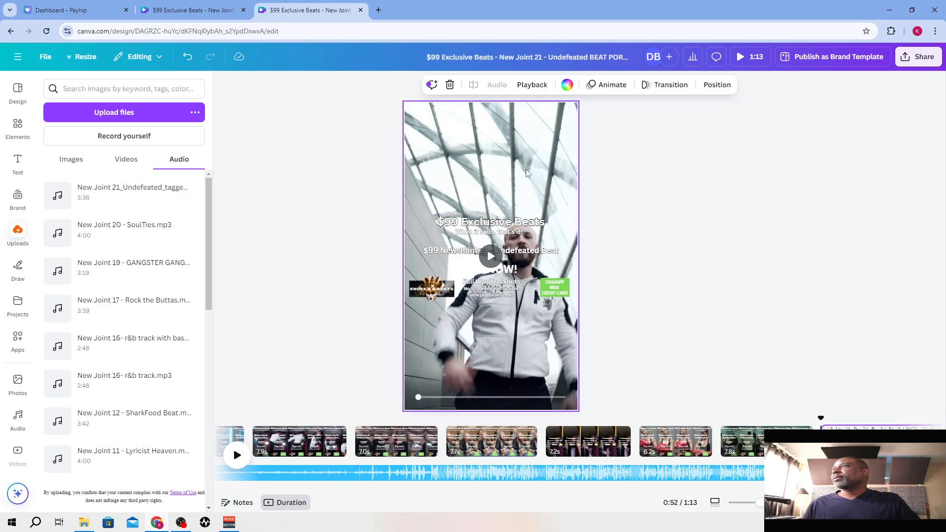
key("ctrl+z")
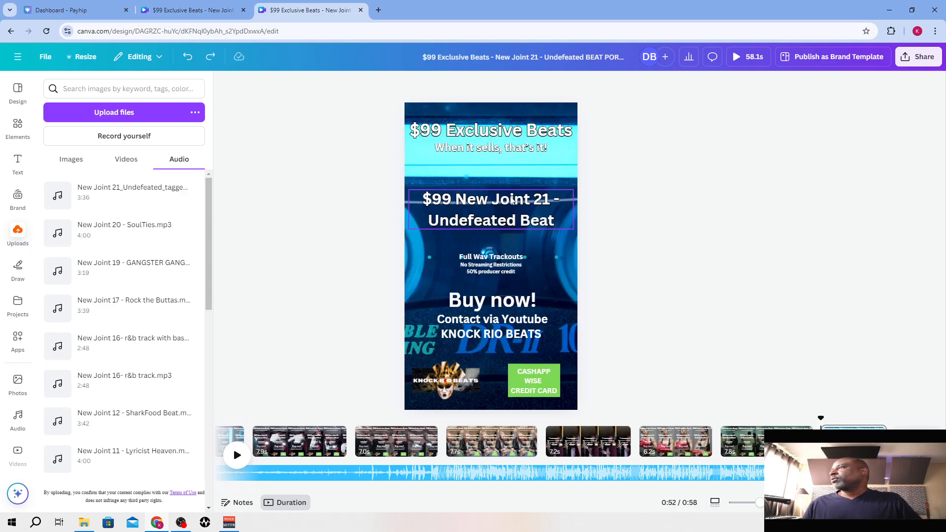
Copy the landscape design's clip of the man in the white jacket and paste it as the background of the portrait video's page 7
left_click(188, 10)
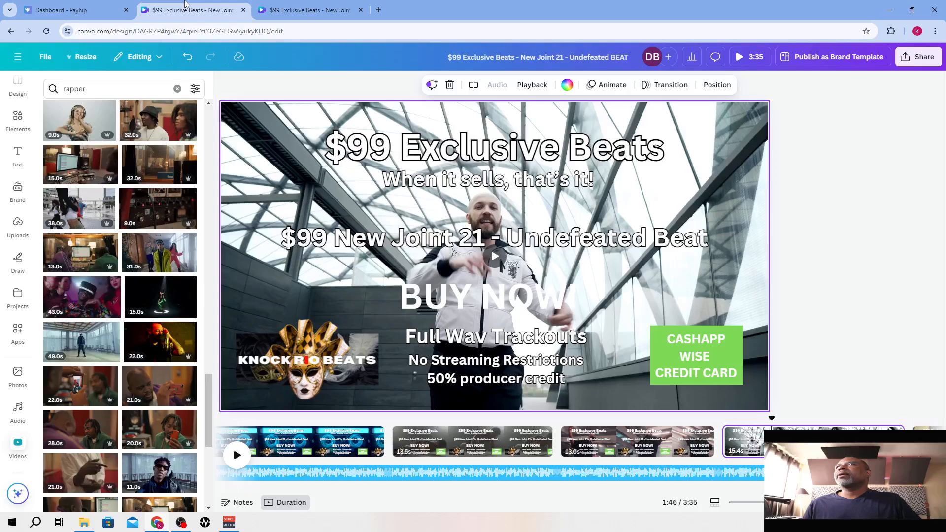
left_click(275, 119)
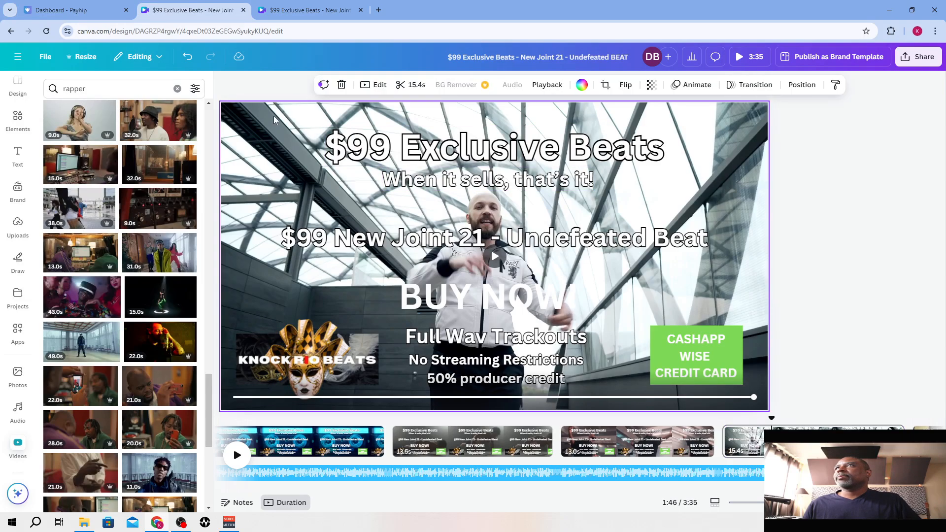
left_click(291, 11)
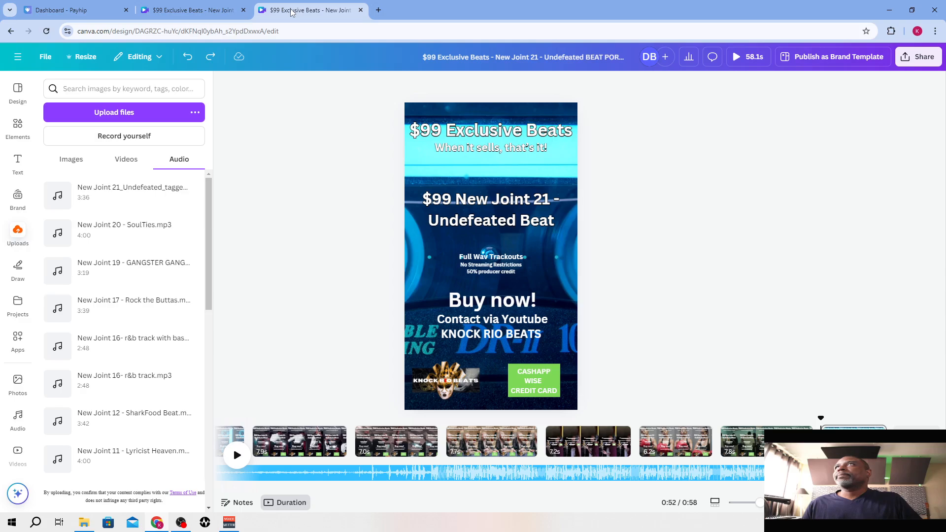
left_click(753, 441)
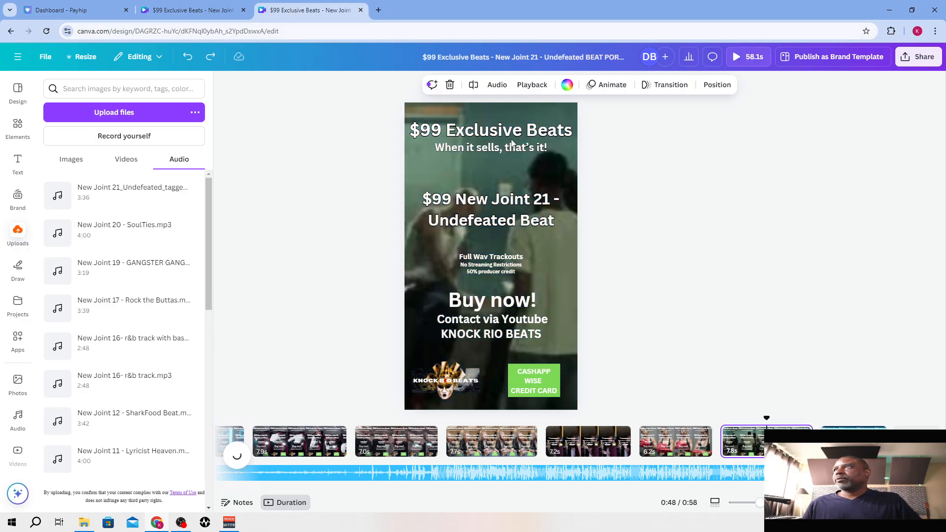
key("ctrl+v")
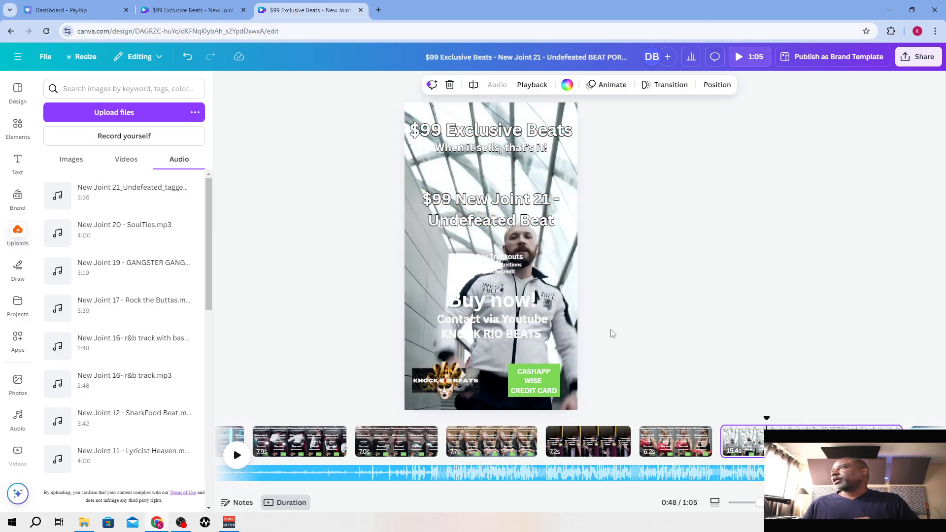
Trim the portrait video's page 7 to 8.4 seconds, keeping the whole video under a minute
left_click_drag(685, 487, 753, 488)
left_click_drag(749, 440, 739, 442)
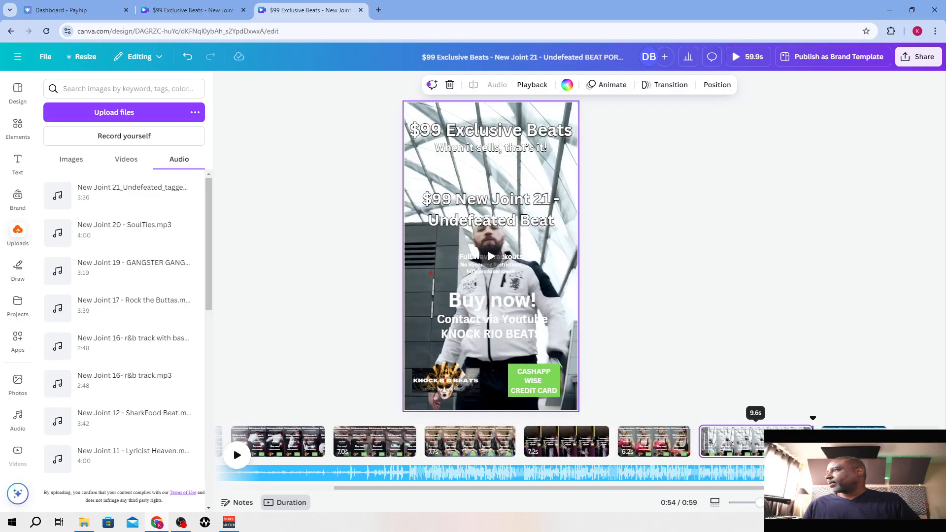
left_click_drag(810, 441, 795, 441)
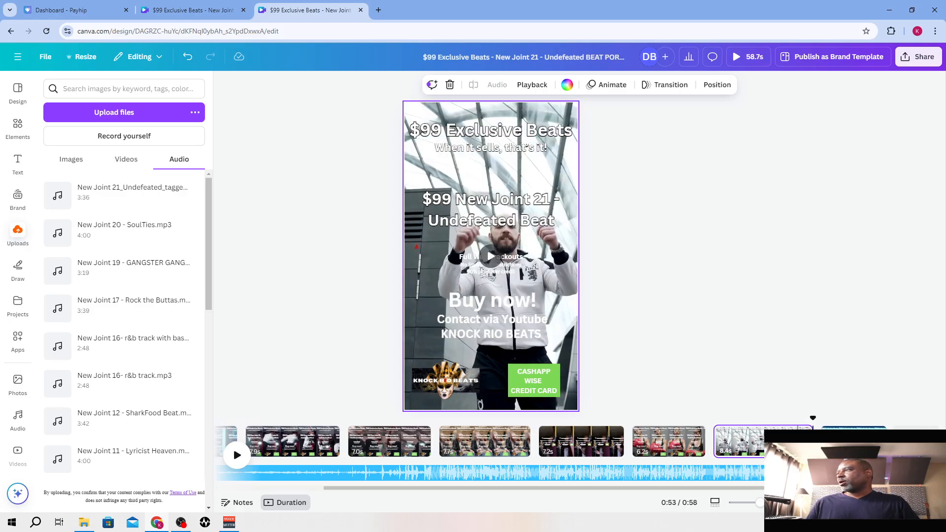
Play the portrait video from the beginning to review it
left_click_drag(825, 488, 648, 489)
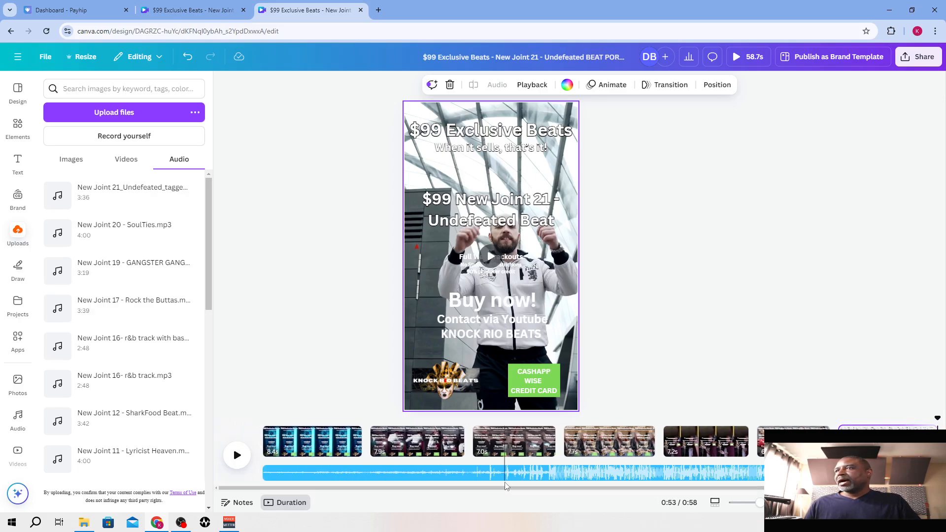
left_click(261, 429)
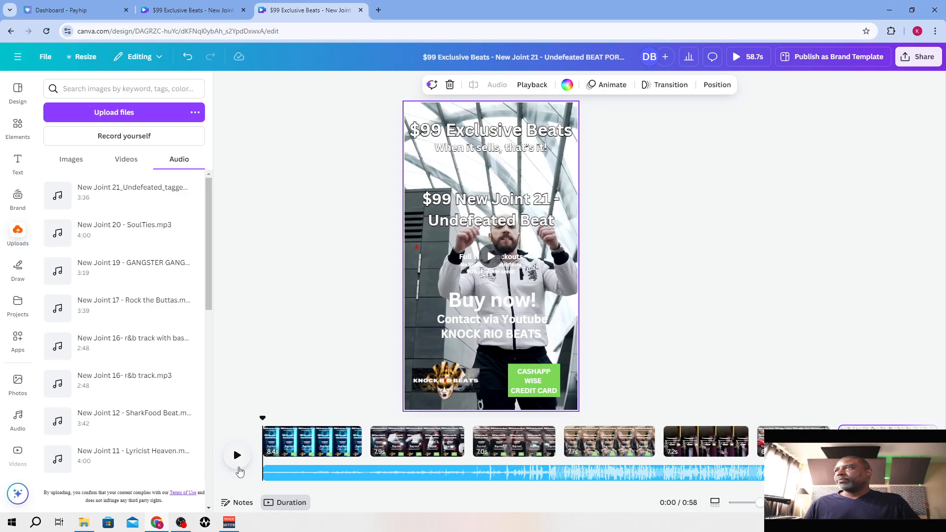
left_click(238, 466)
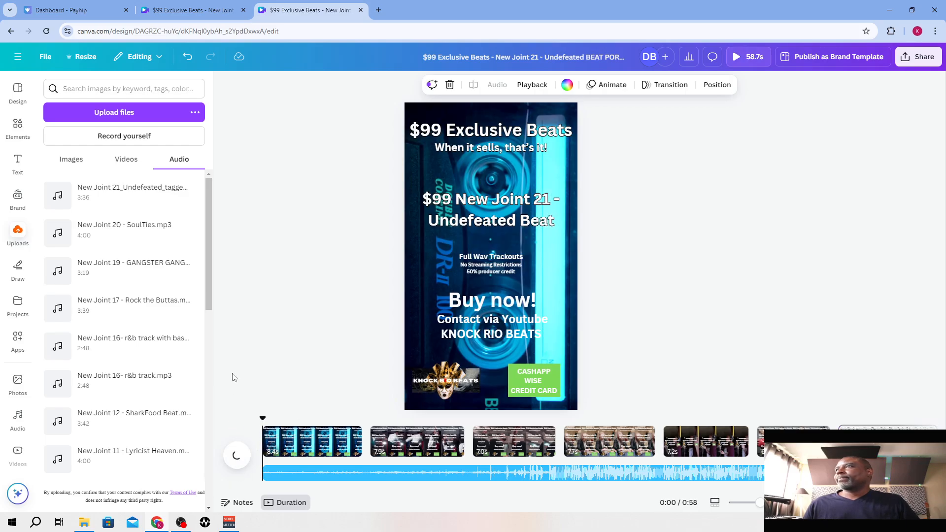
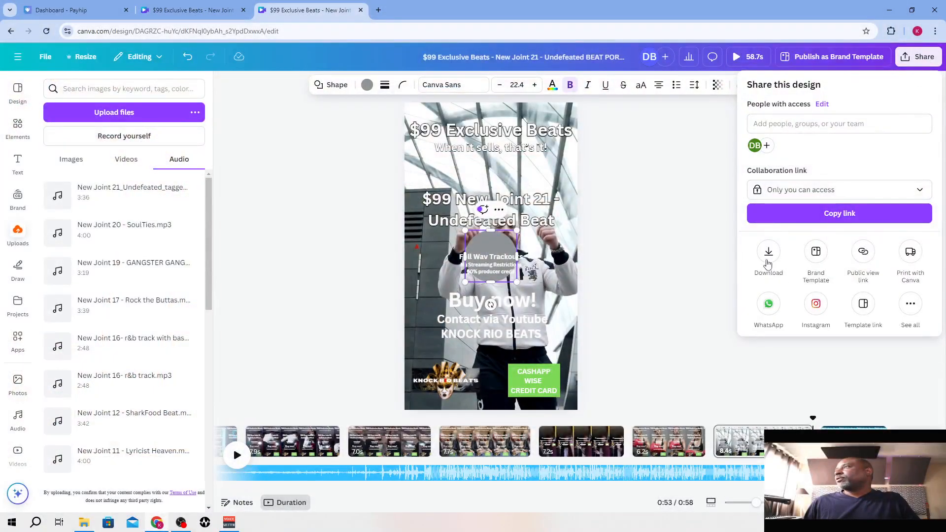
Download all 8 pages of the portrait video as a 1080p MP4
left_click(763, 257)
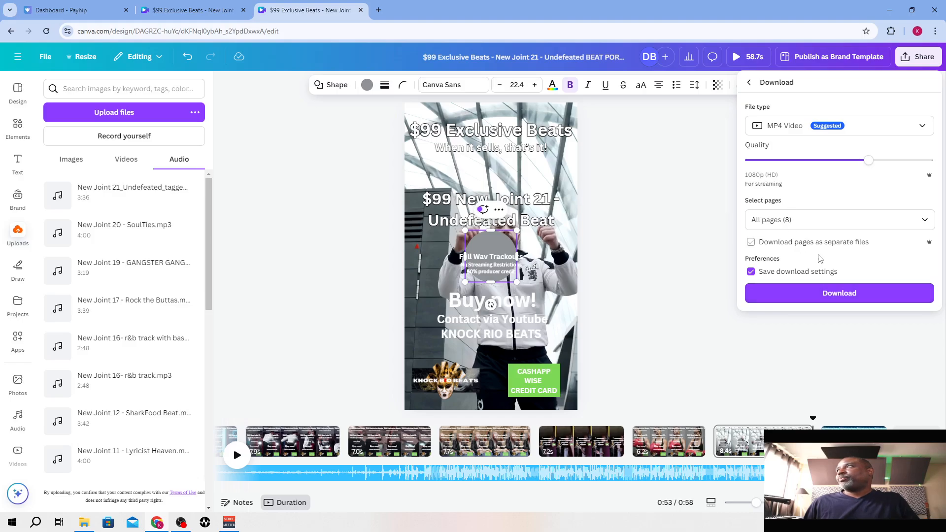
left_click(848, 299)
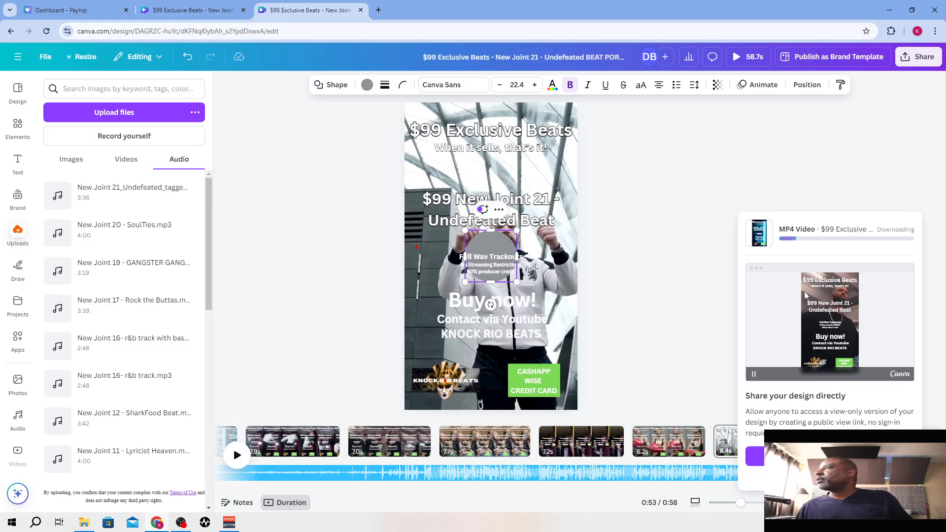
Delete the stray grey circle from the portrait video's page 7 and download all 8 pages again as a 1080p MP4
left_click(500, 247)
key("Escape")
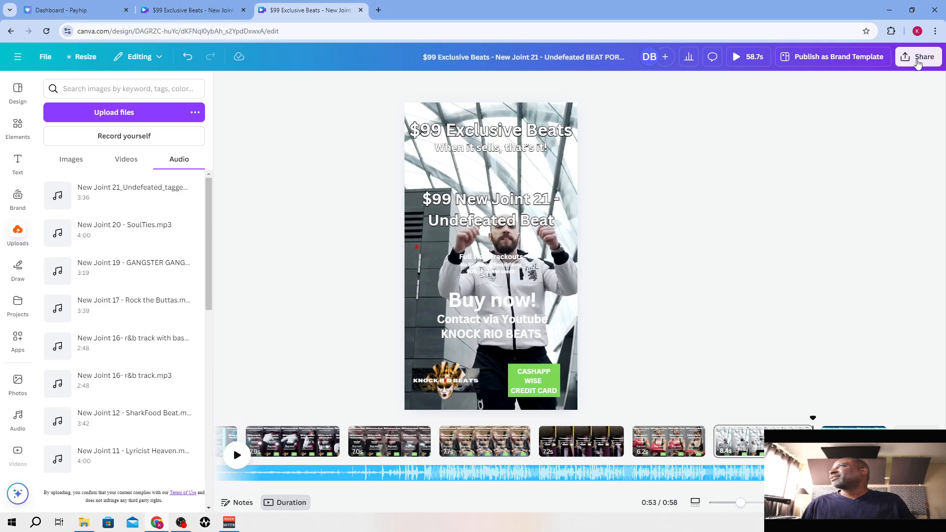
left_click(916, 58)
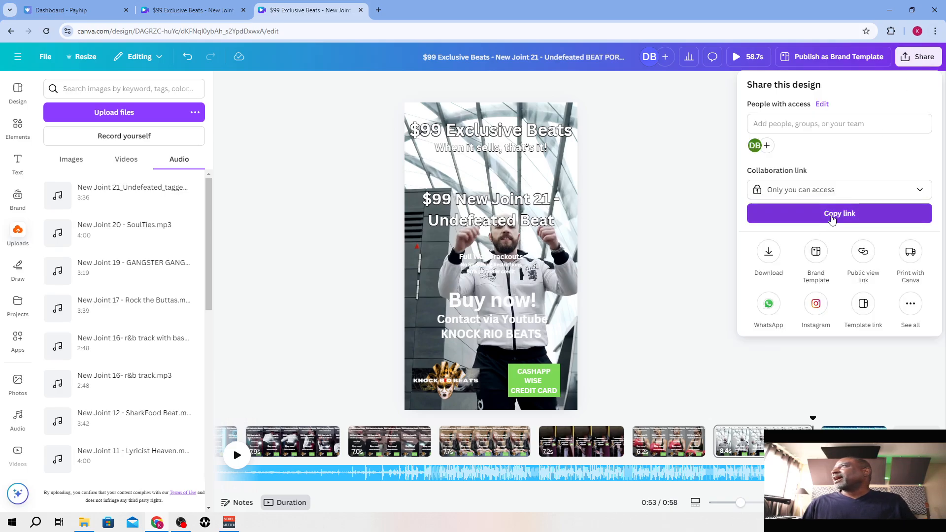
left_click(772, 259)
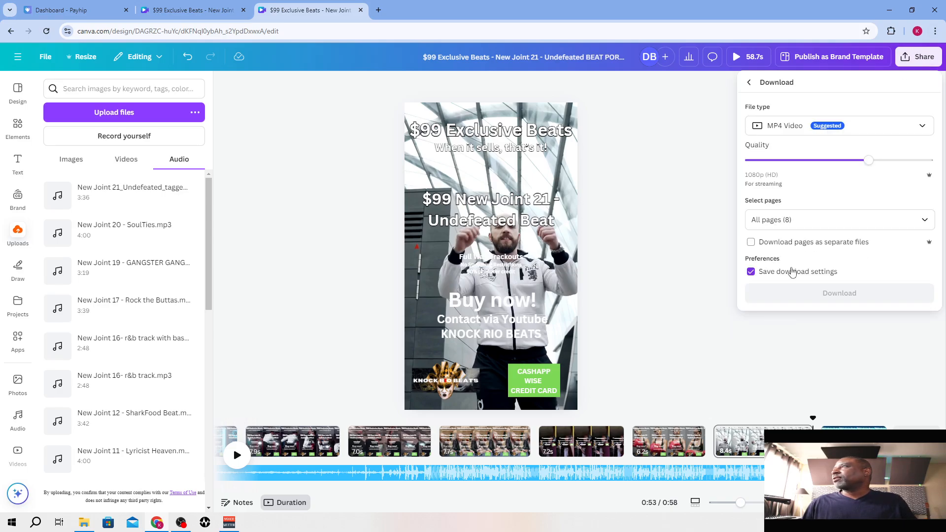
left_click(843, 295)
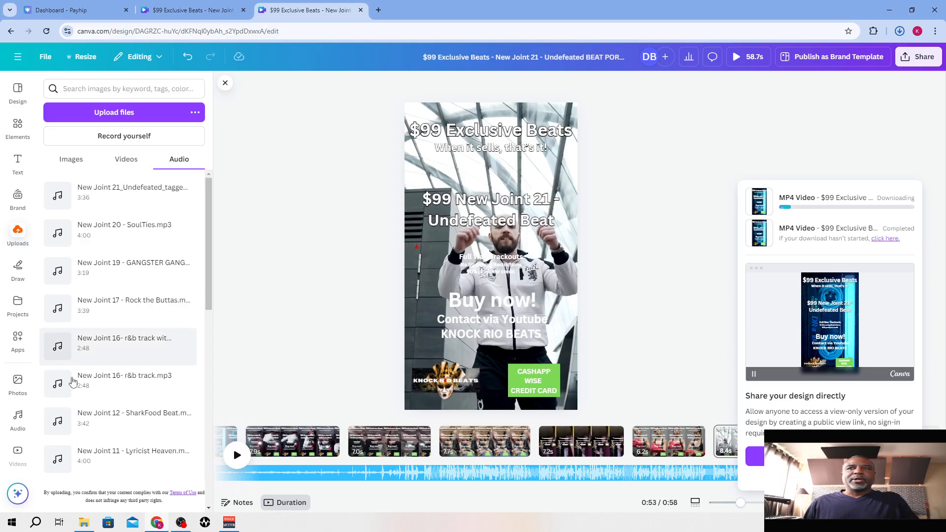
Open the Downloads folder in File Explorer and delete the first export of the portrait video
left_click(85, 525)
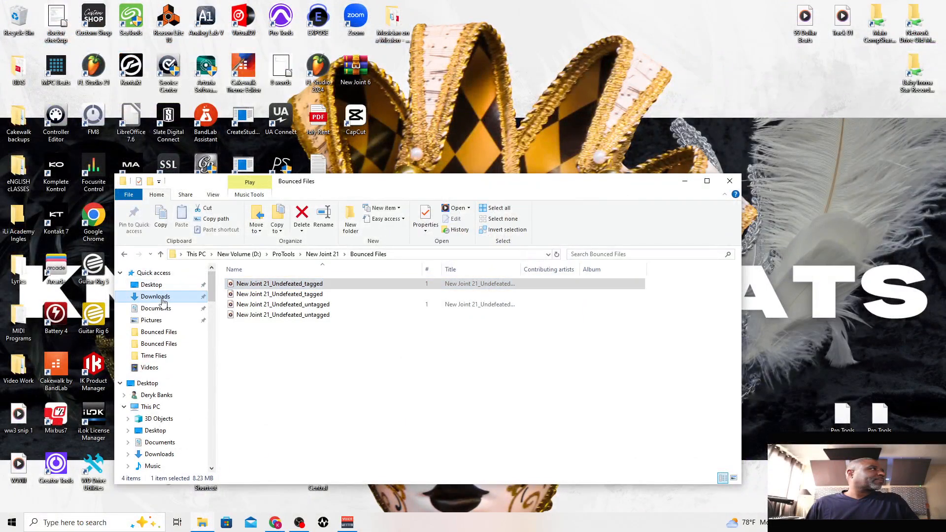
left_click(161, 299)
left_click(251, 306)
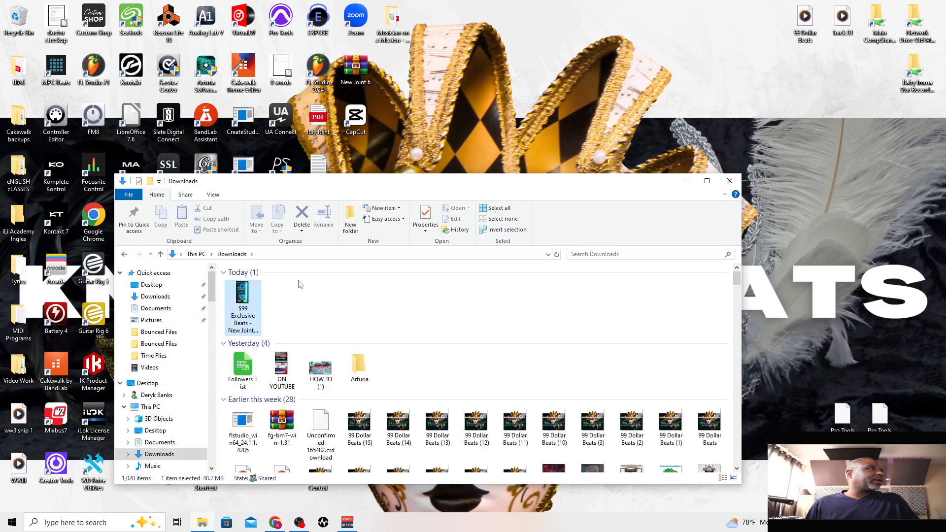
left_click(302, 214)
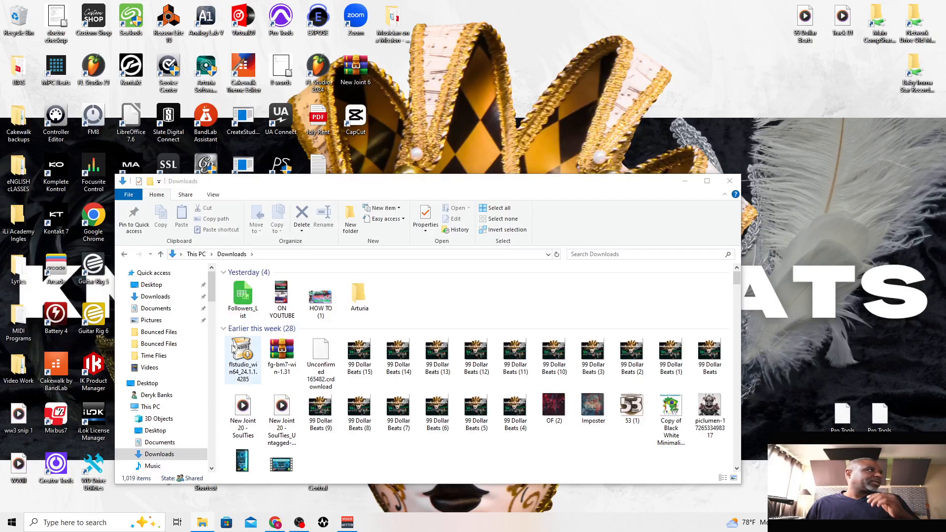
Browse to the Bounced Files folder of New Joint 21 in ProTools on New Volume (D:)
scroll(206, 327, "down", 2)
scroll(186, 390, "down", 1)
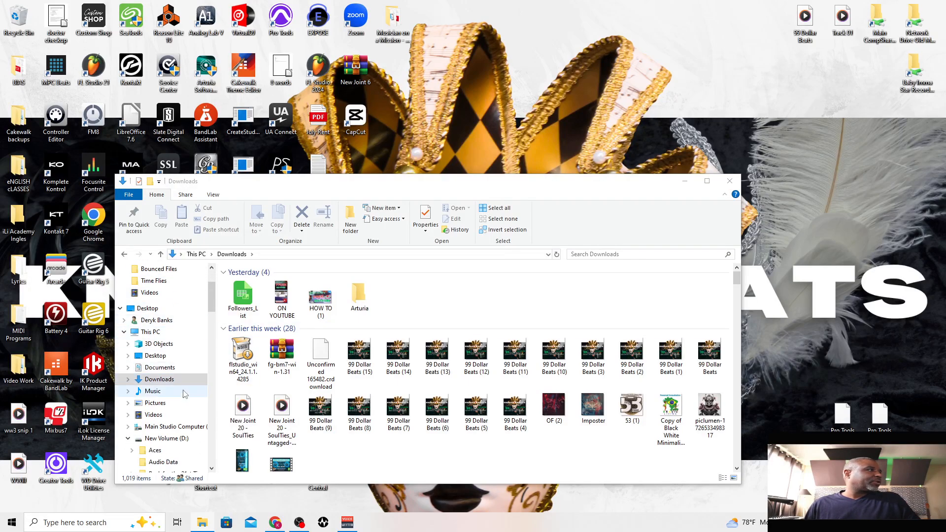
left_click(172, 440)
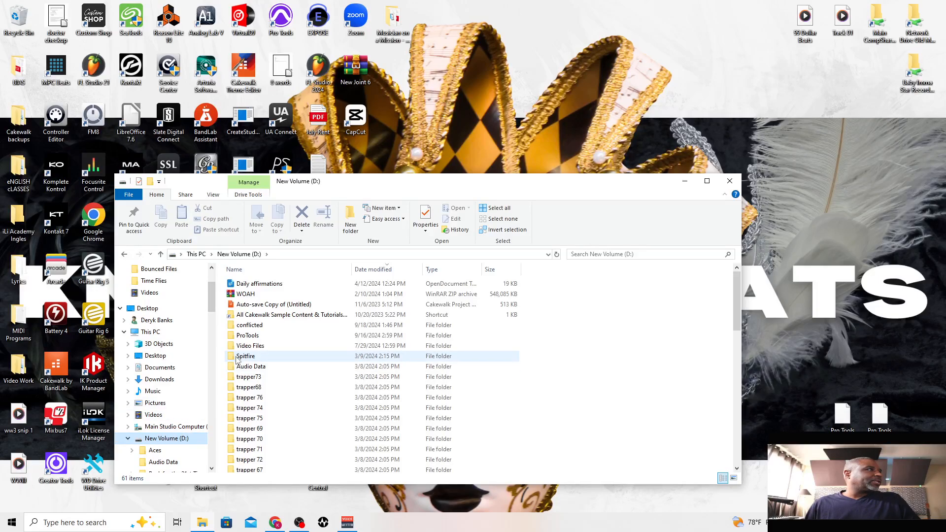
left_click(241, 335)
double_click(240, 336)
left_click(249, 284)
double_click(249, 285)
left_click(249, 294)
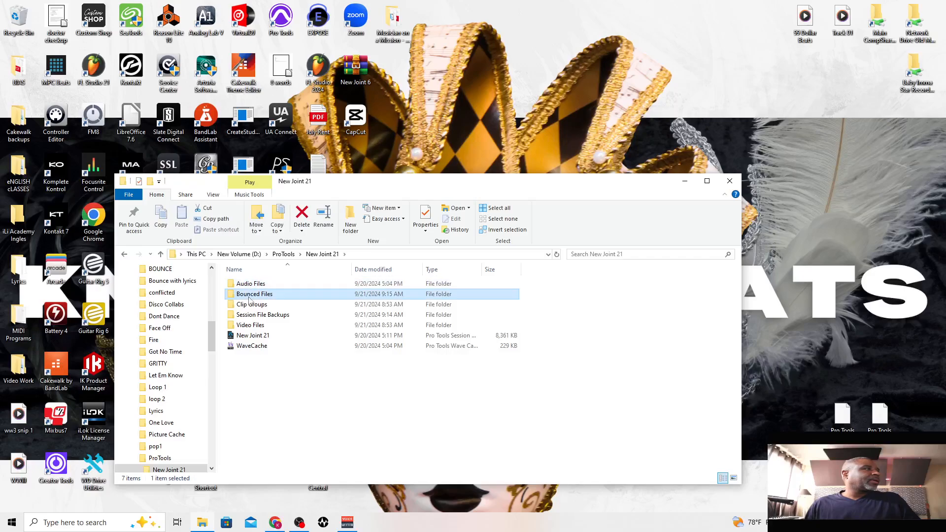
double_click(248, 294)
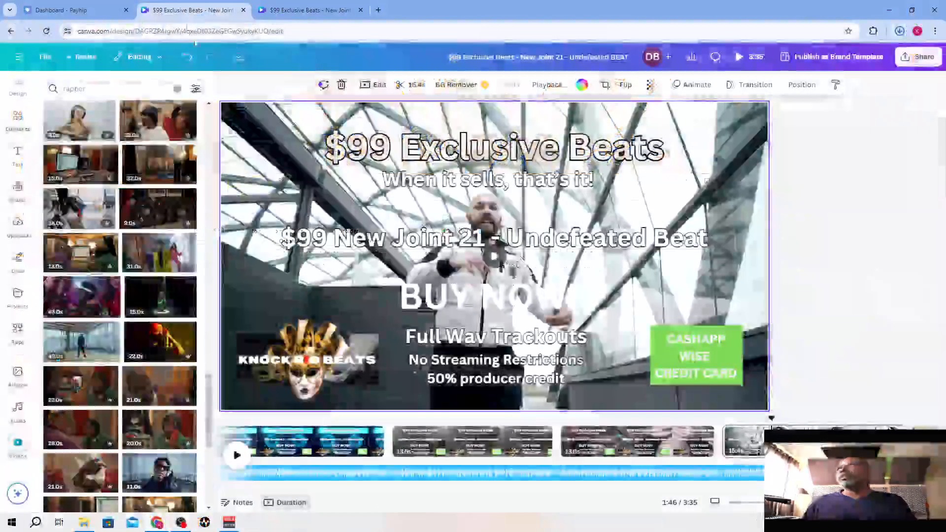
Download all 16 pages of the landscape design as a 1080p MP4 video
left_click(919, 57)
left_click(768, 249)
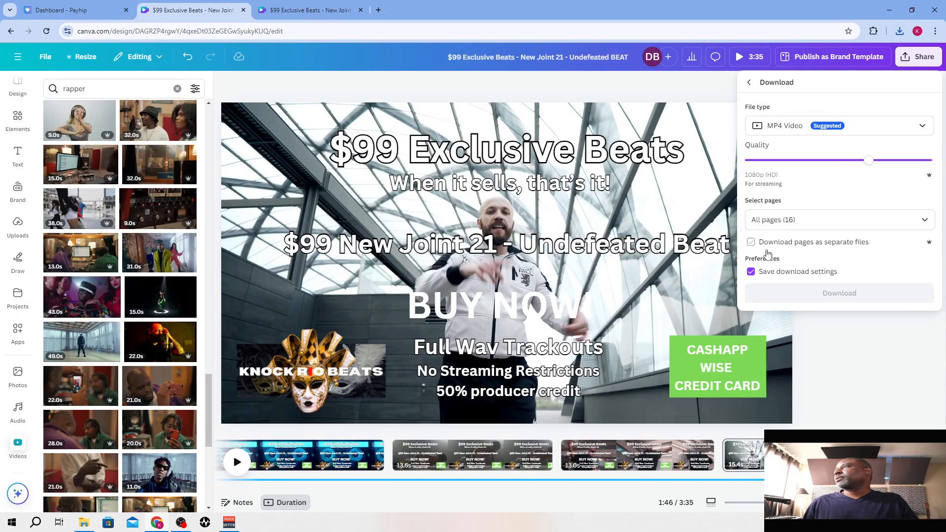
left_click(847, 299)
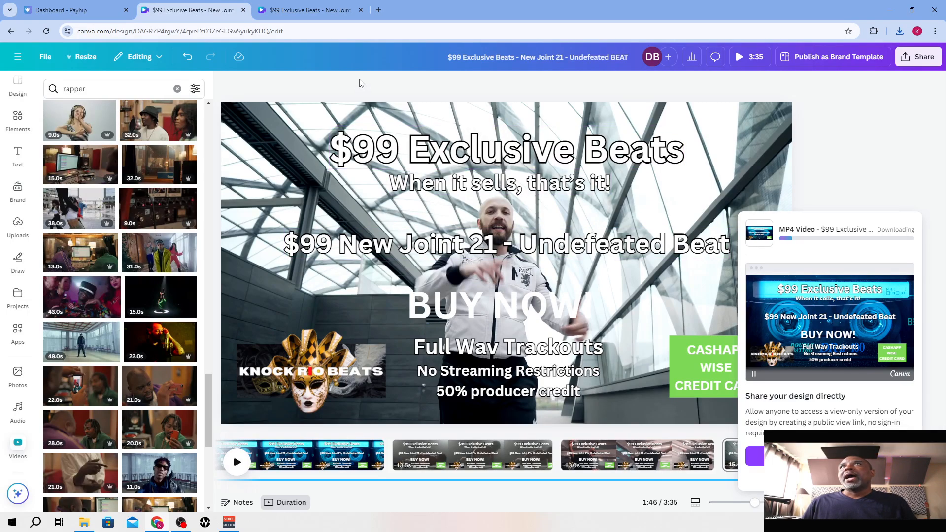
Open YouTube in two new browser tabs and bring up the channel's own video list from the second one
left_click(379, 9)
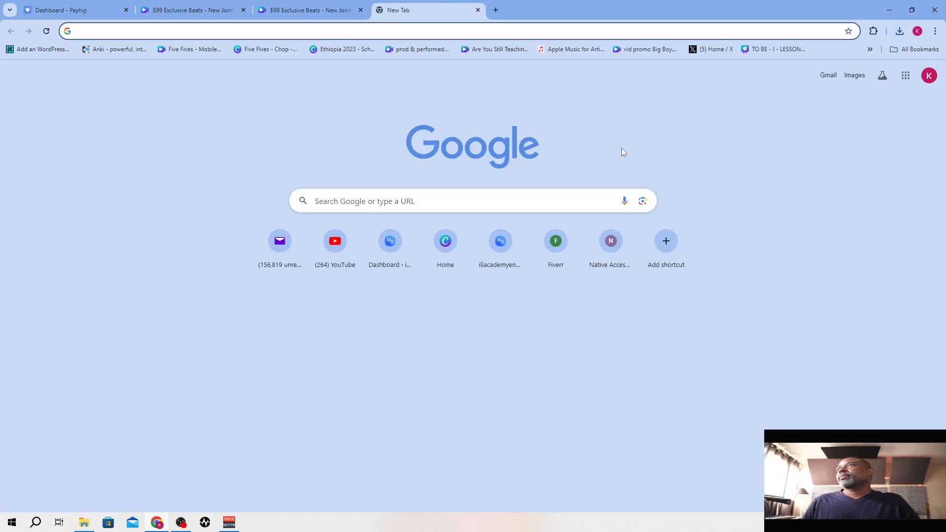
left_click(343, 243)
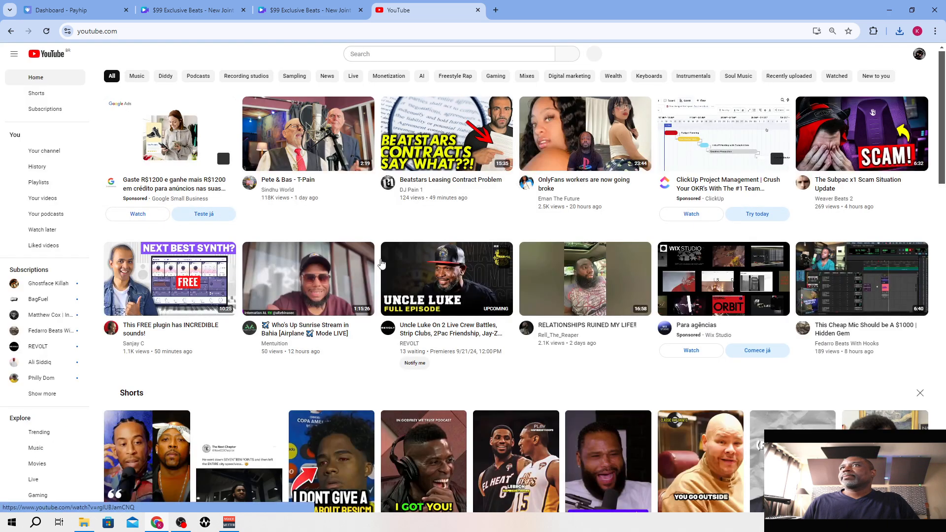
left_click(496, 10)
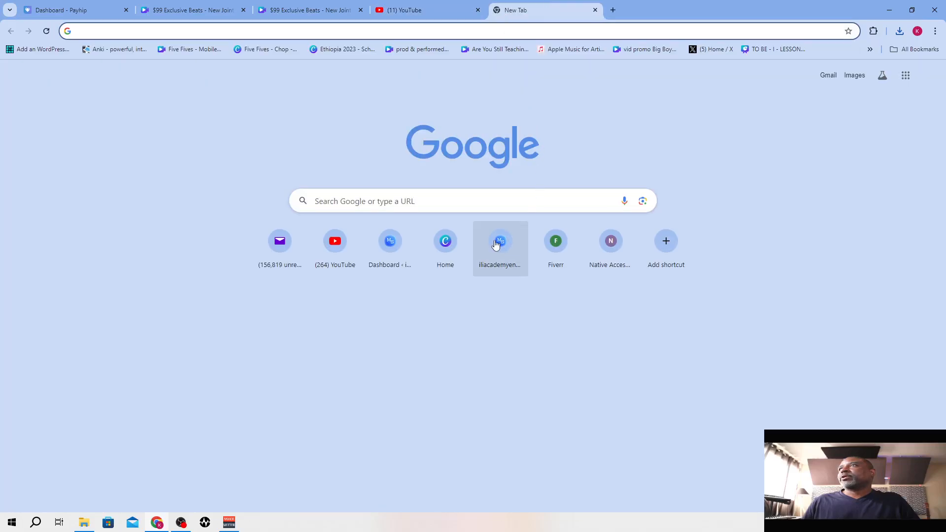
left_click(335, 244)
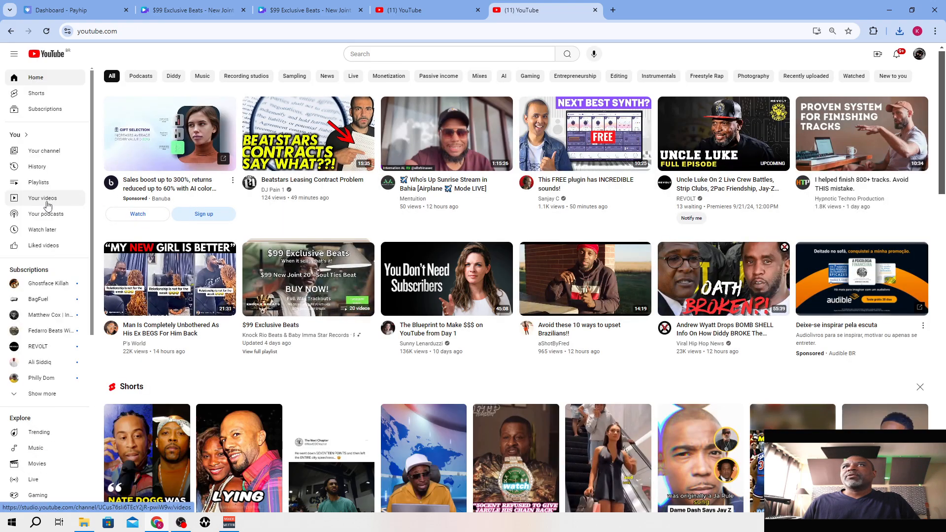
left_click(48, 202)
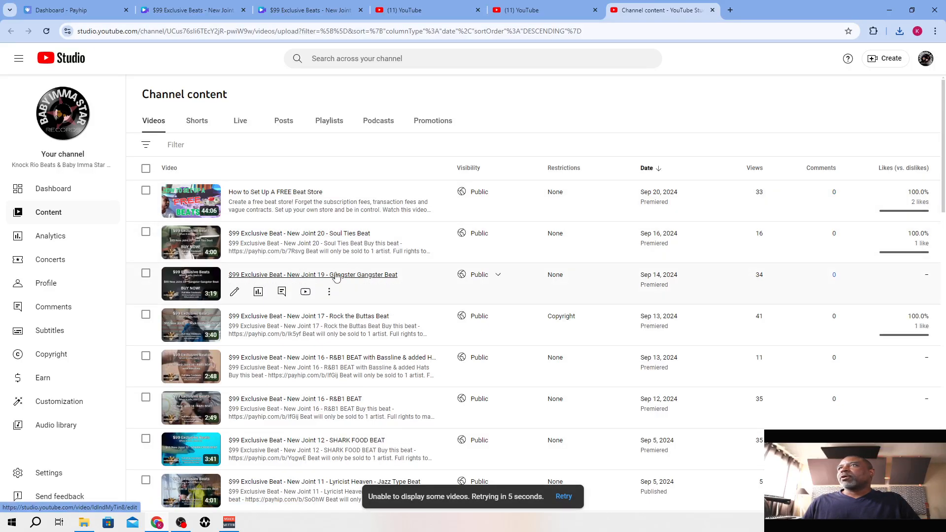
Open the details of the New Joint 20 - Soul Ties Beat video and copy its entire description
left_click(318, 234)
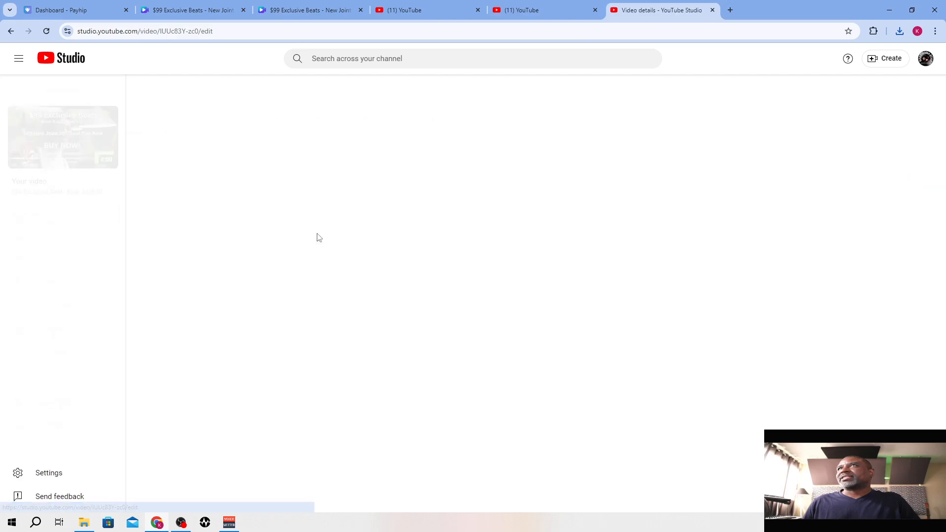
scroll(325, 247, "down", 4)
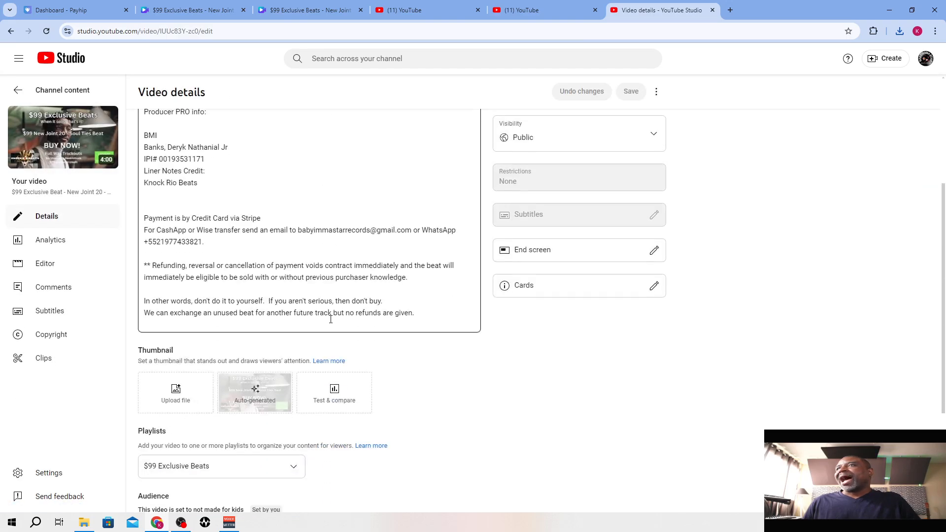
left_click_drag(433, 313, 142, 187)
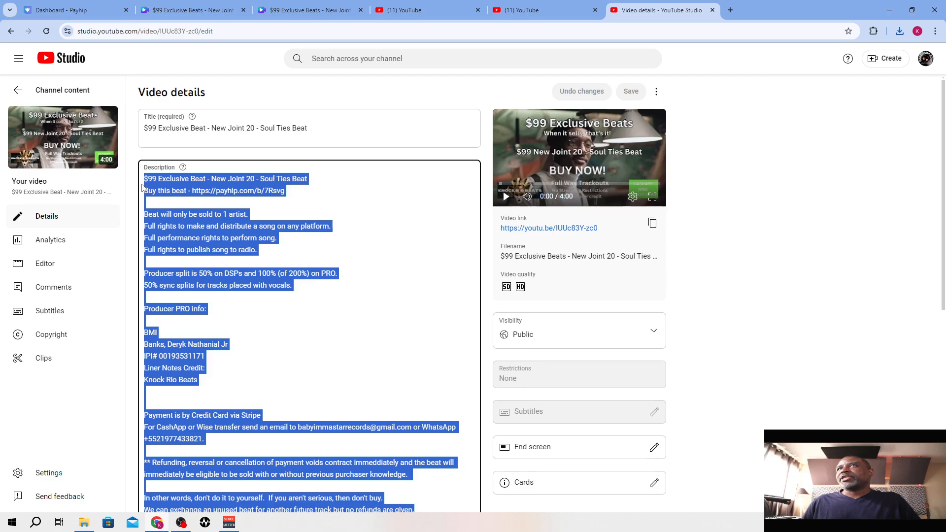
right_click(174, 184)
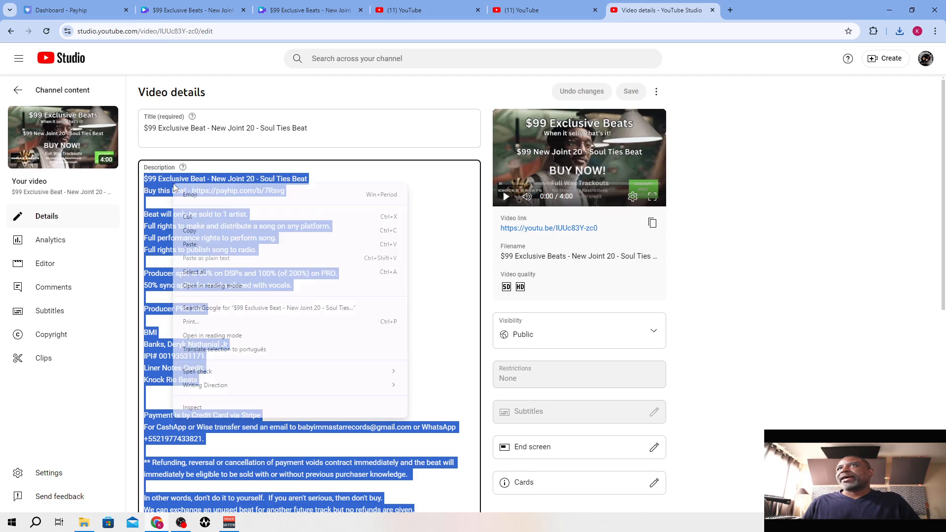
left_click(195, 230)
left_click(266, 196)
left_click_drag(290, 199, 191, 195)
left_click(292, 205)
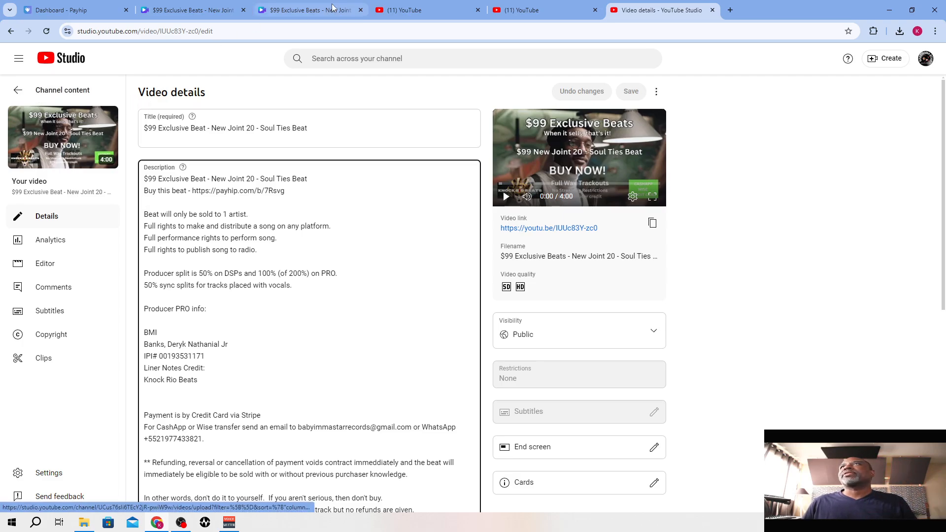
Close the spare YouTube tab and start a new video upload from the remaining YouTube home page
mouse_move(552, 4)
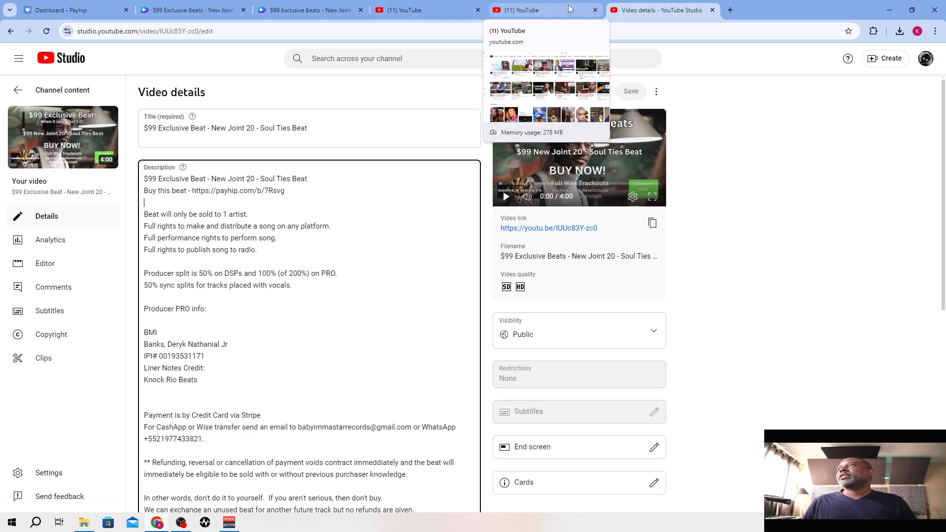
left_click(570, 9)
left_click(595, 10)
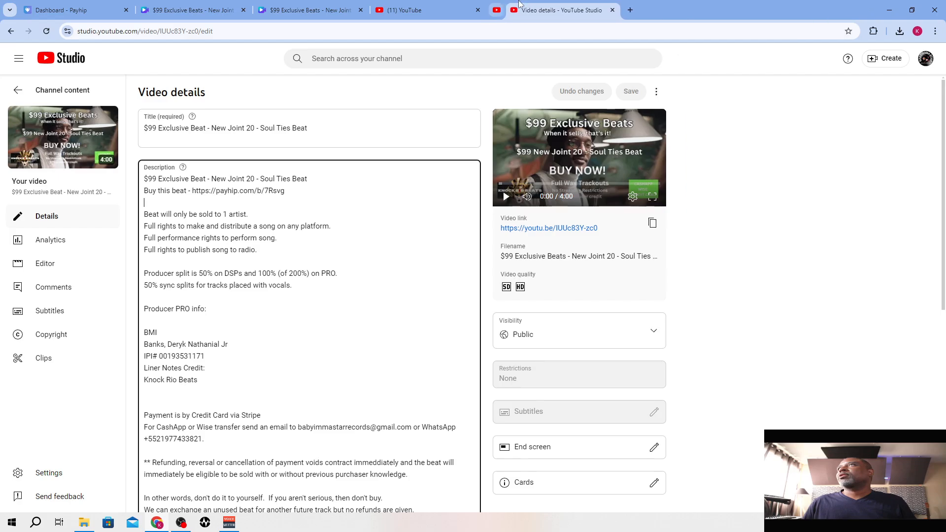
left_click(423, 10)
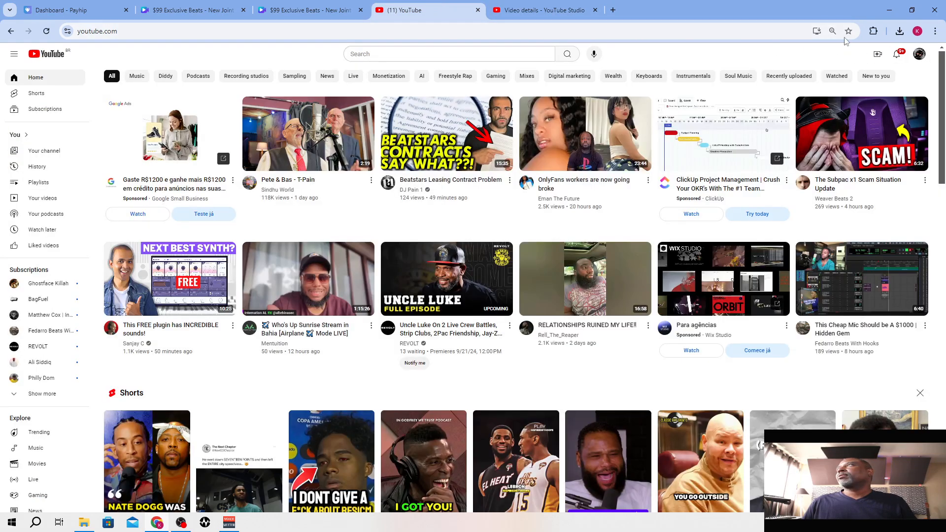
left_click(875, 60)
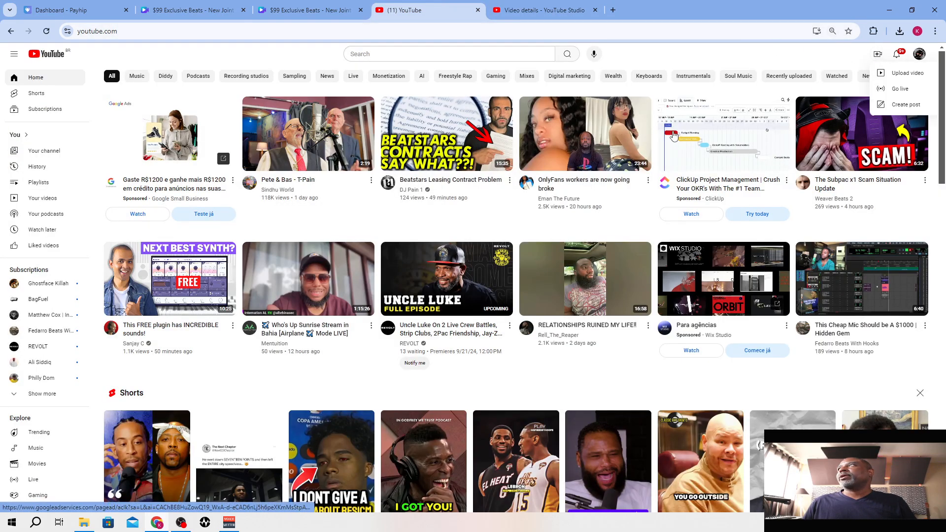
left_click(915, 77)
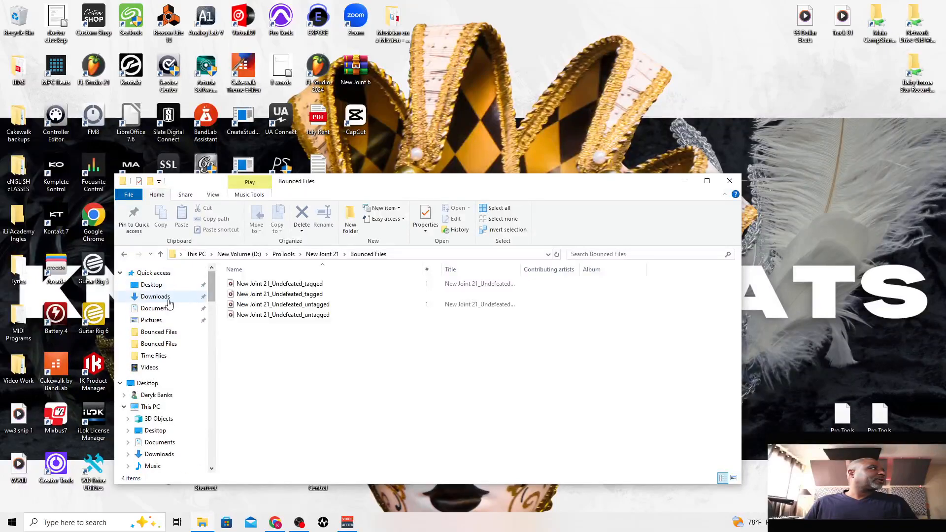
Upload the landscape New Joint 21 video from the Downloads folder to YouTube
left_click(166, 298)
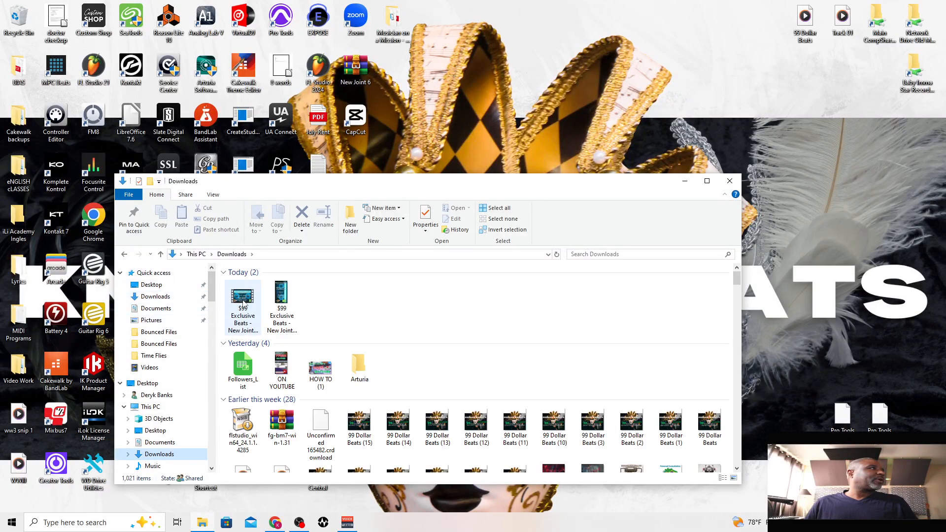
left_click(244, 299)
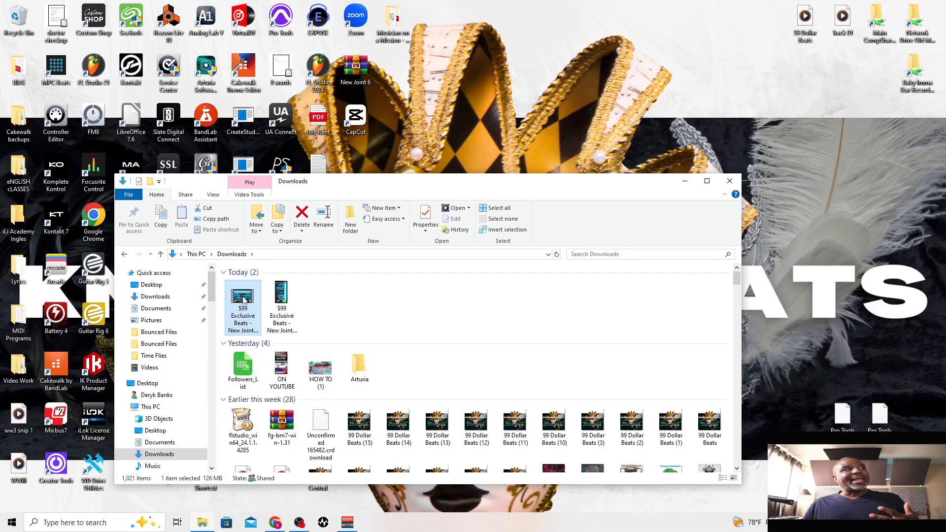
left_click_drag(241, 299, 945, 320)
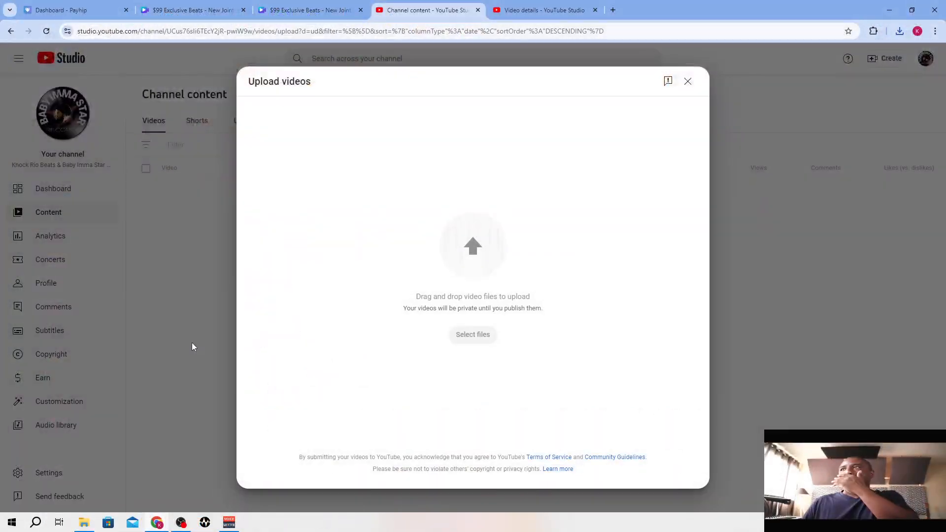
left_click_drag(192, 344, 312, 365)
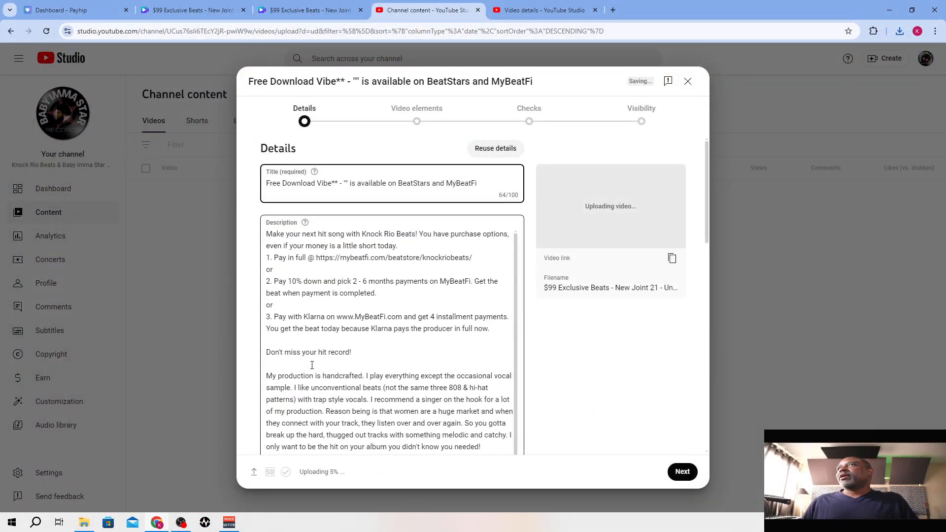
Replace the entire default description with the copied New Joint 20 description
left_click_drag(270, 234, 444, 392)
type("M")
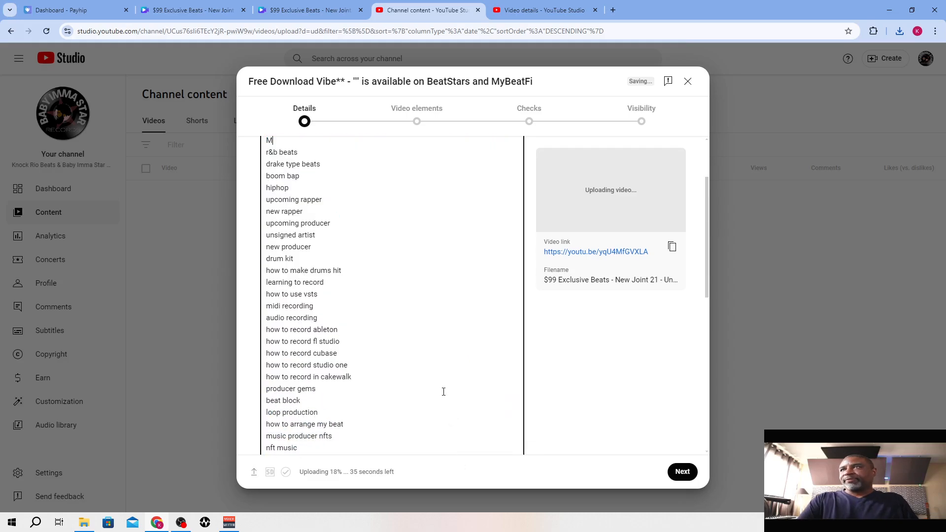
left_click_drag(325, 449, 262, 147)
key("BackSpace")
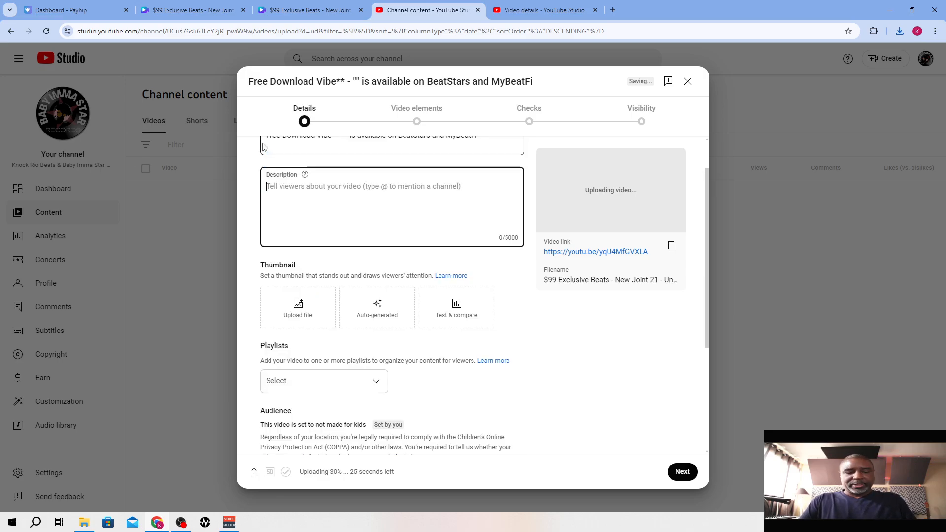
key("ctrl+v")
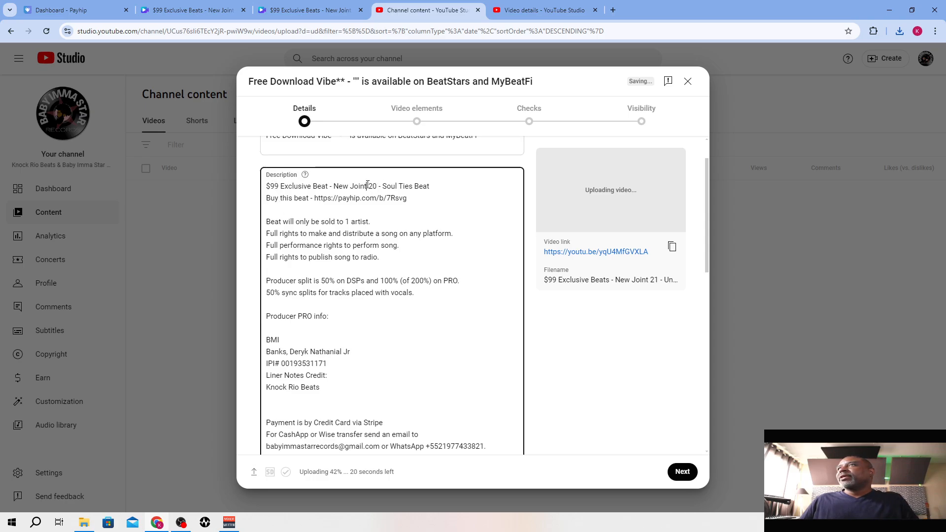
Change the description's first line to "$99 Exclusive Beat - New Joint 21 - Undefeated Beat" and remove the Payhip link below it
key("BackSpace")
type("1")
key("Right")
key("Right")
key("Delete")
type("Undefeate")
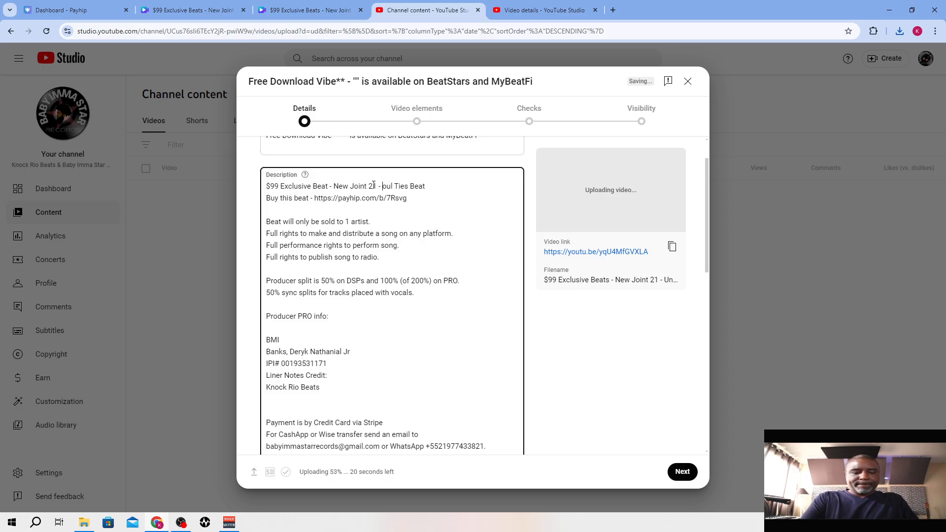
type("d")
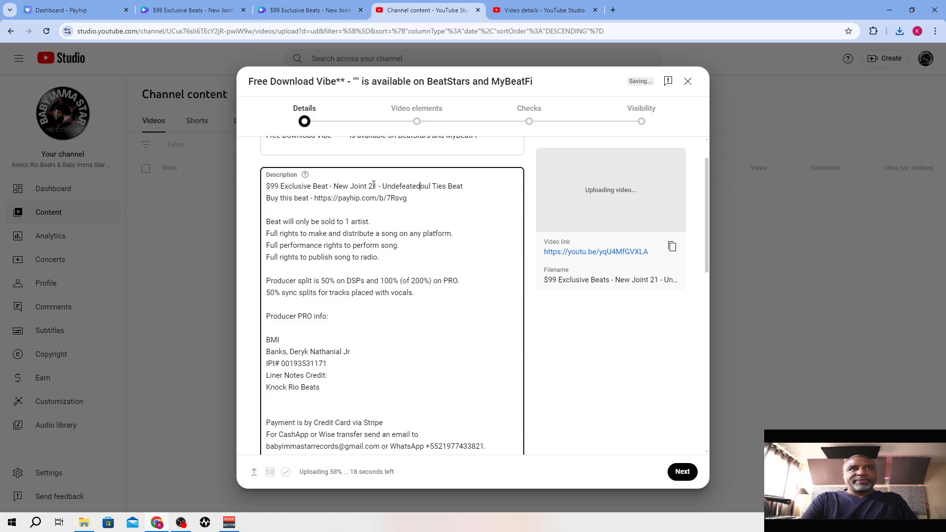
key("Delete")
key("Delete")
key("Delete")
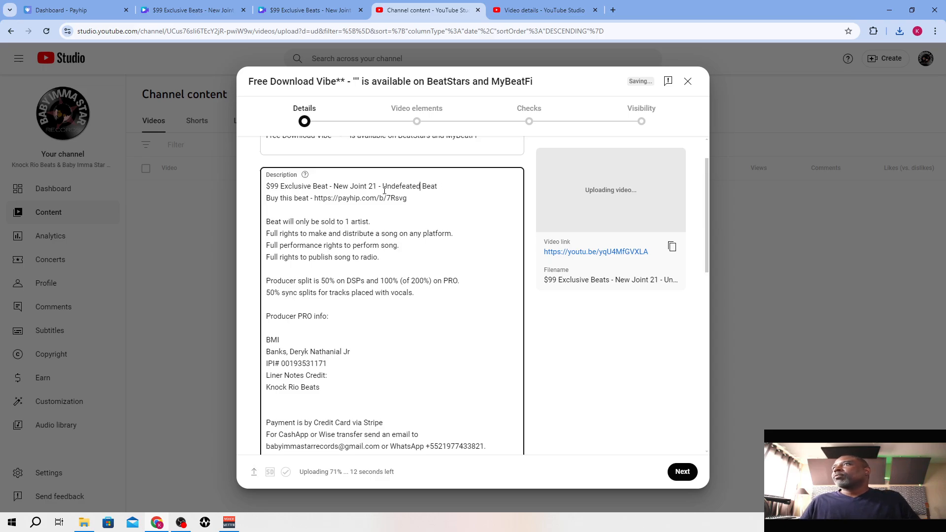
left_click_drag(408, 198, 315, 193)
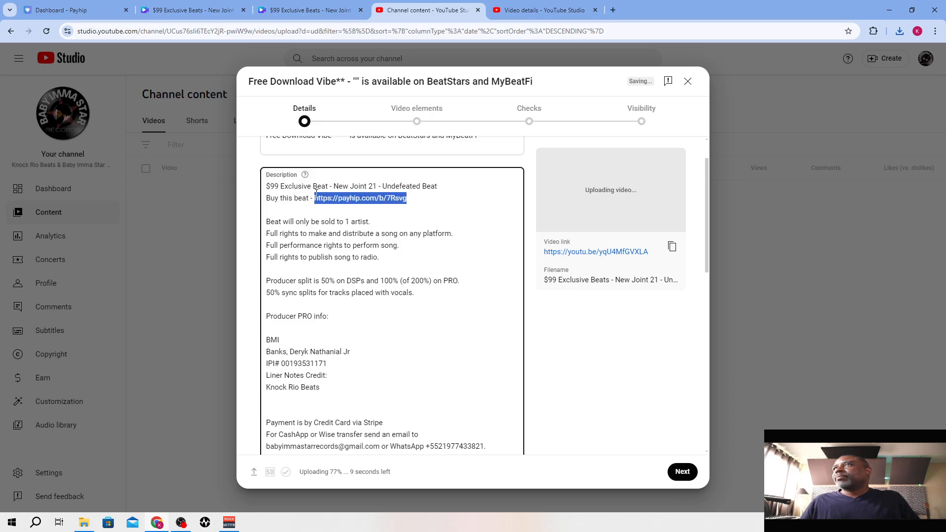
key("BackSpace")
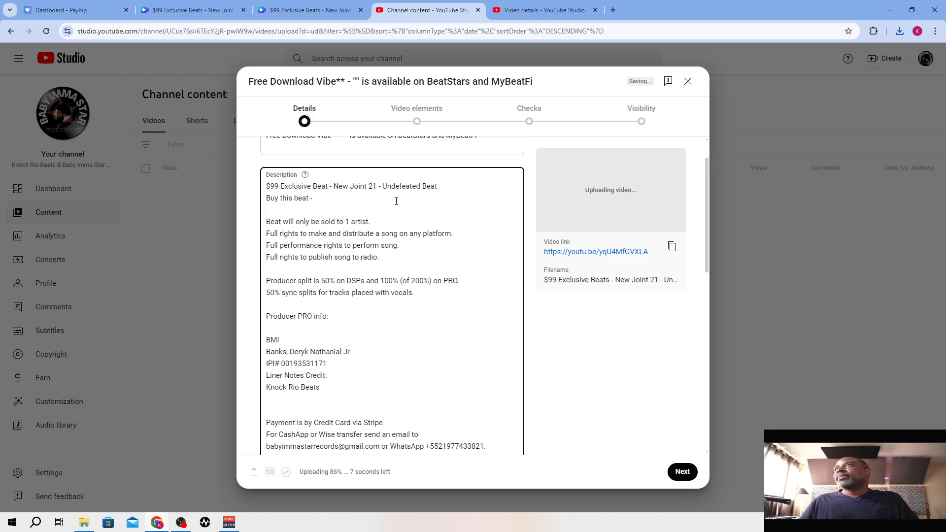
Replace the video title with the description's first line, "$99 Exclusive Beat - New Joint 21 - Undefeated Beat"
scroll(413, 234, "up", 1)
left_click_drag(443, 237, 266, 233)
left_click_drag(495, 183, 243, 198)
key("ctrl+v")
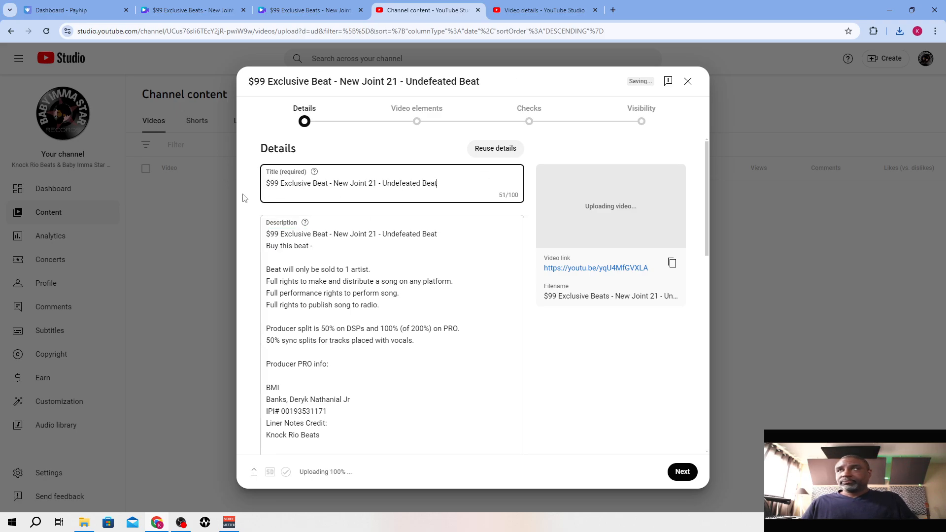
Add the video to the $99 Exclusive Beats playlist
scroll(436, 317, "down", 4)
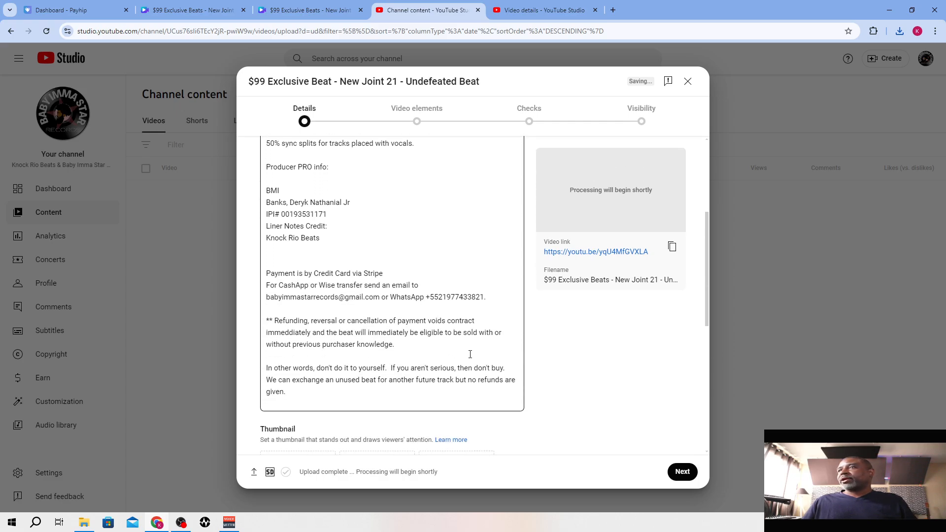
scroll(469, 354, "down", 3)
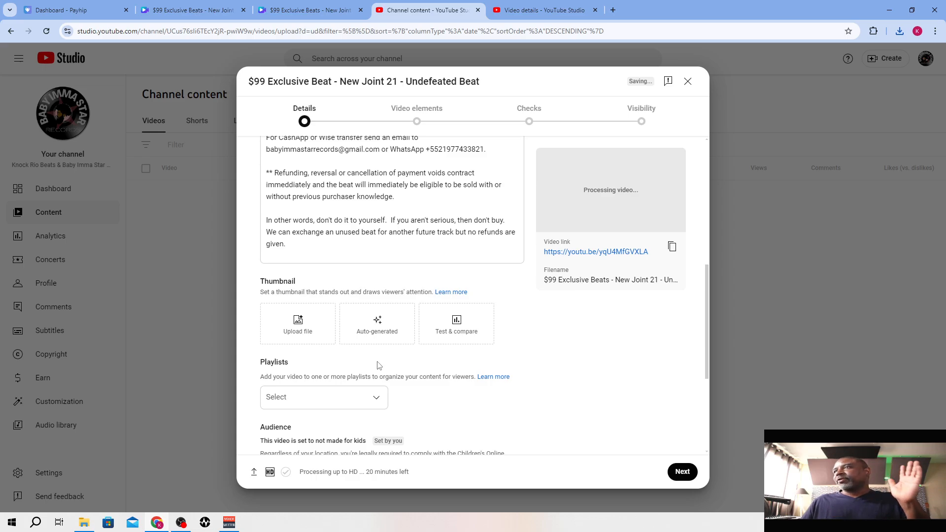
scroll(379, 365, "down", 3)
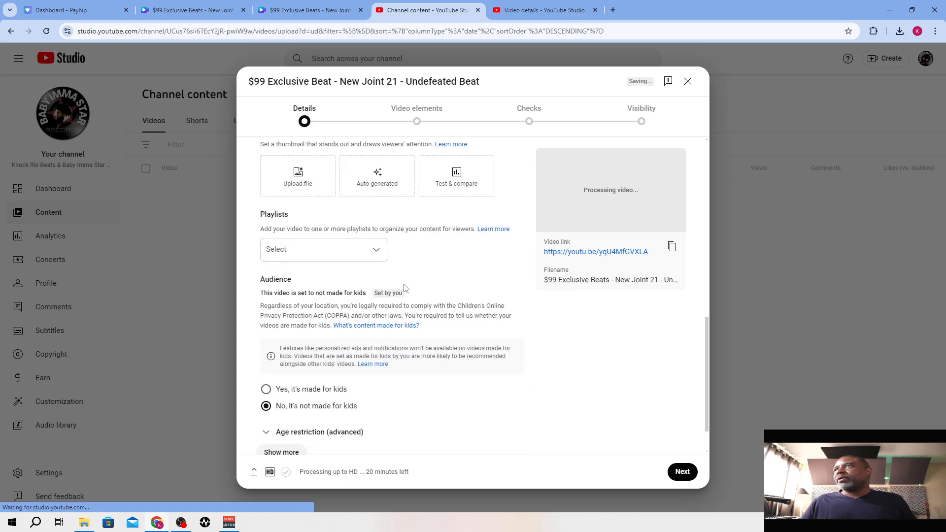
left_click(381, 251)
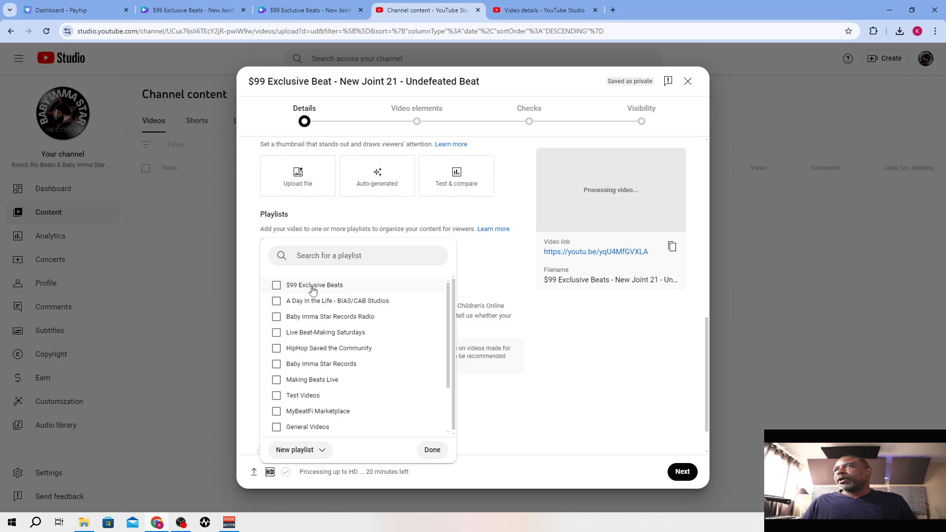
left_click(276, 286)
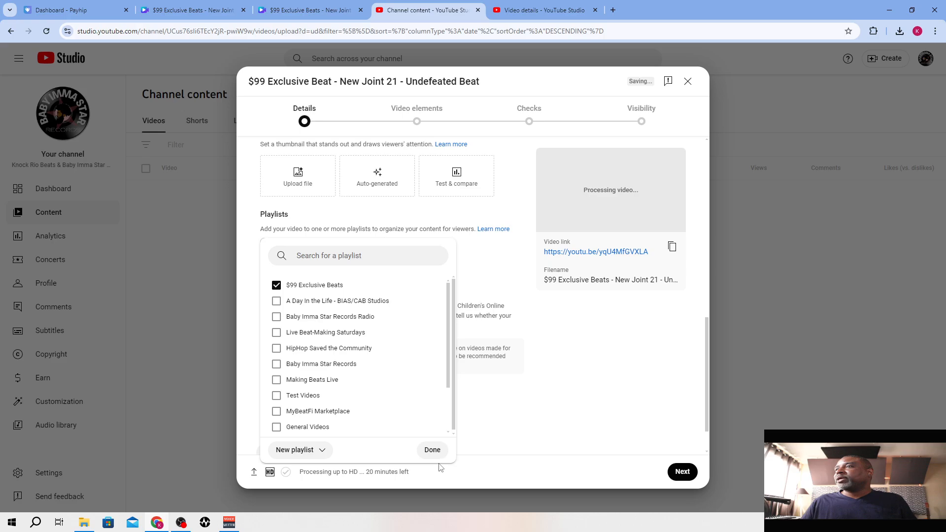
left_click(431, 451)
scroll(432, 380, "down", 1)
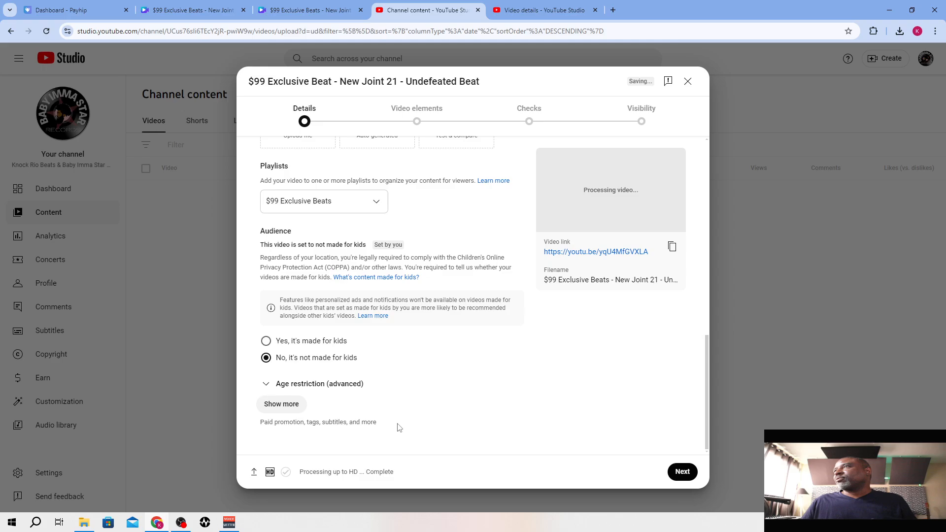
Copy the video's link from the upload details
scroll(459, 416, "up", 4)
scroll(460, 416, "up", 5)
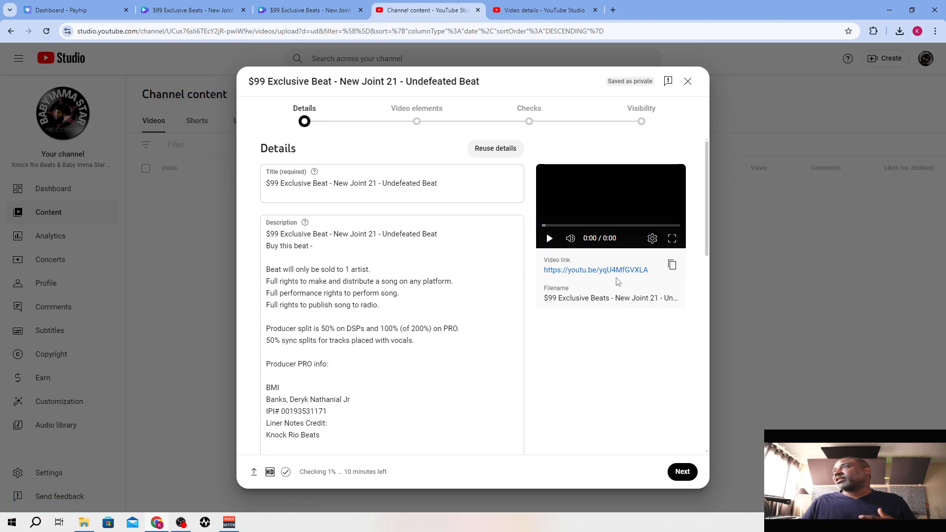
left_click(673, 268)
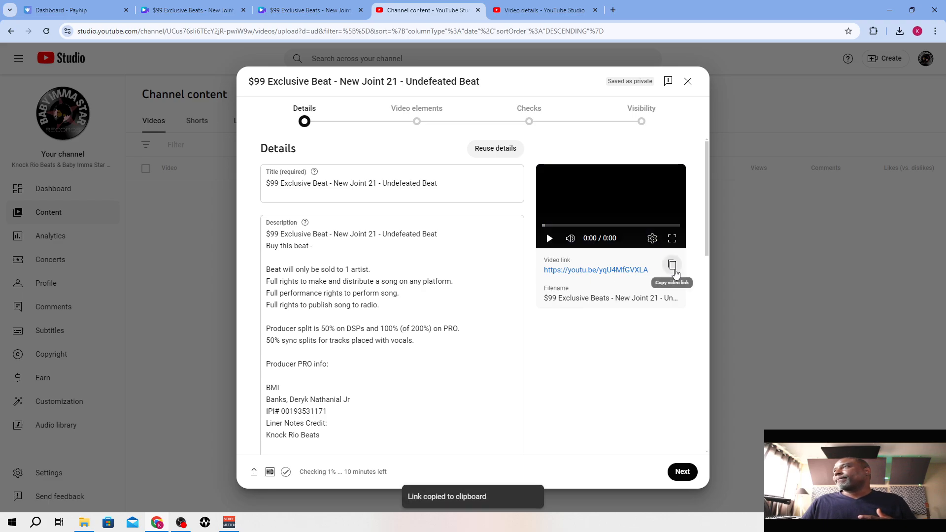
Add an end screen from the first template with one video and one subscribe element, and save it
left_click(685, 477)
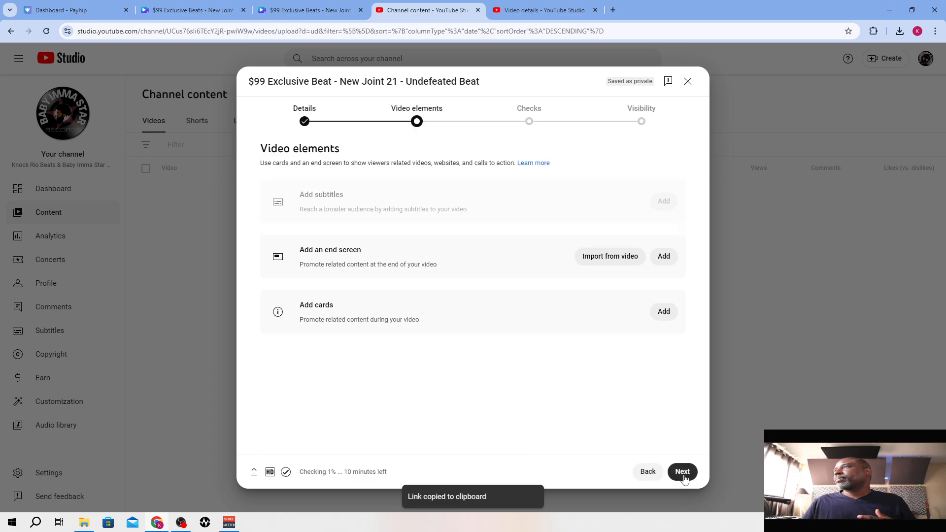
left_click(664, 256)
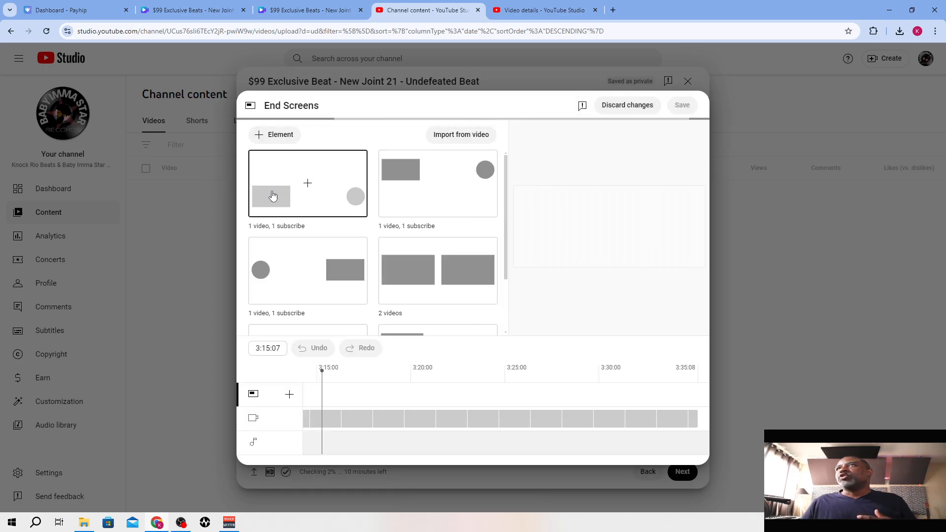
left_click(308, 181)
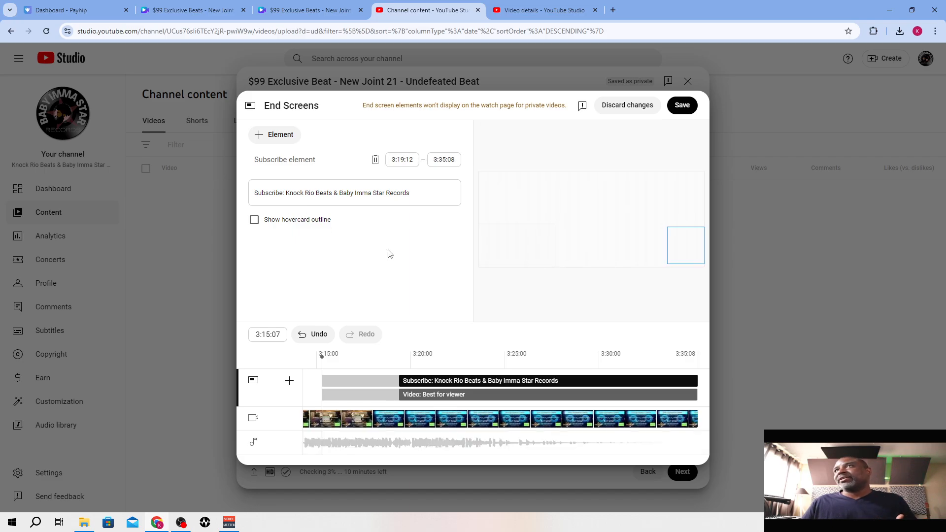
left_click(684, 109)
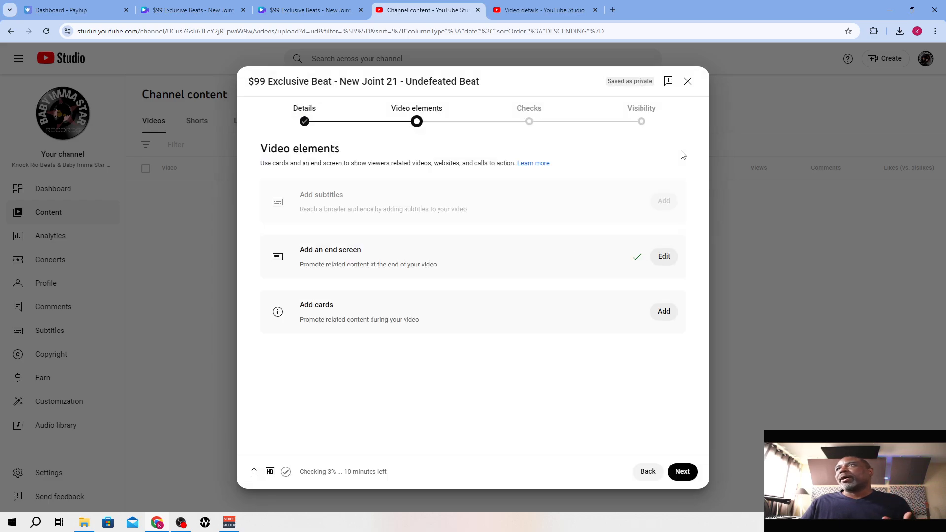
Publish the video publicly as an instant Premiere, copy its link and dismiss the confirmation
left_click(681, 473)
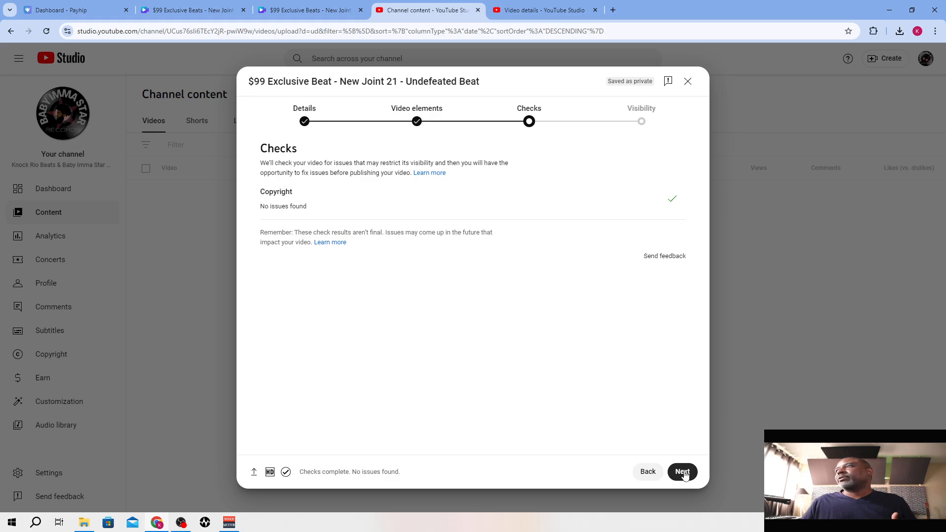
left_click(681, 471)
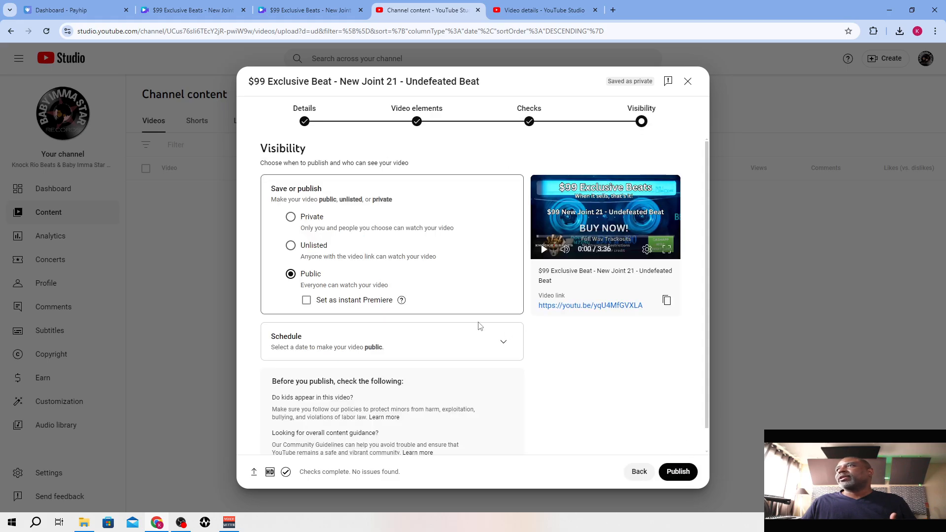
left_click(361, 304)
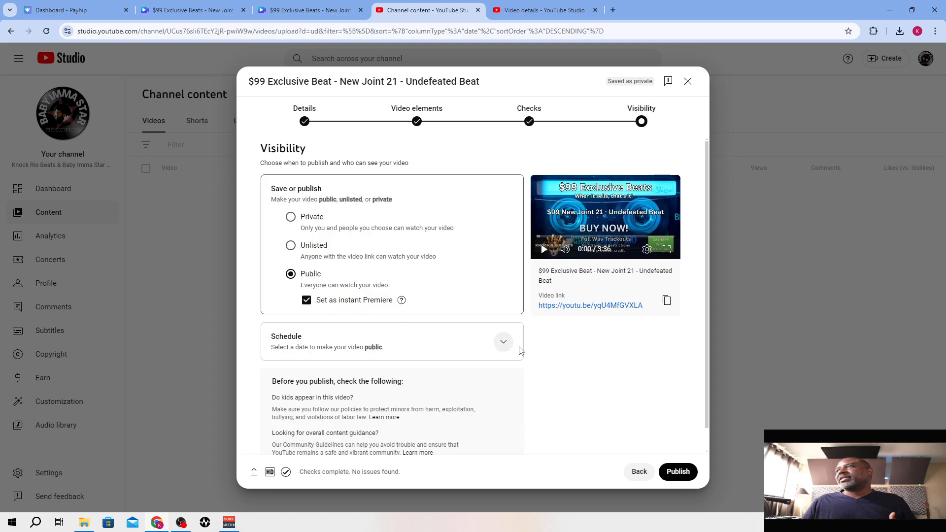
left_click(678, 474)
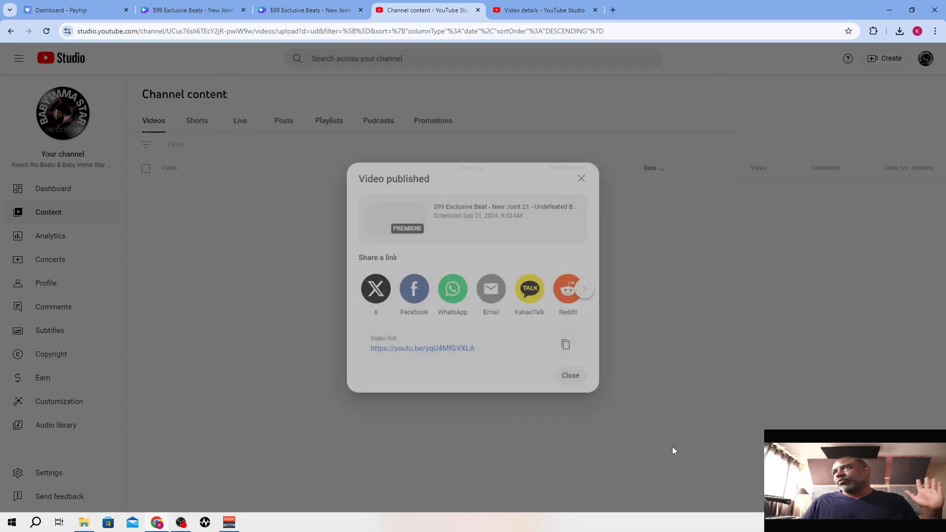
left_click(567, 345)
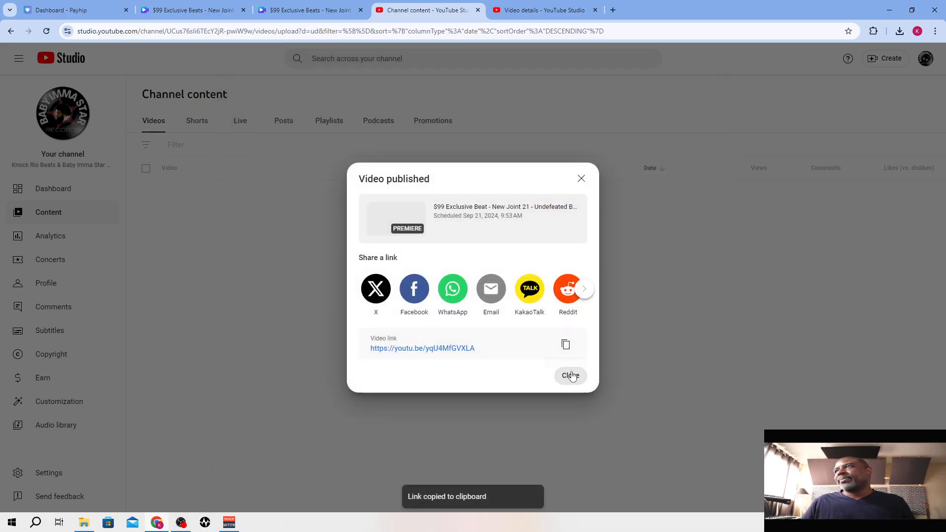
left_click(570, 376)
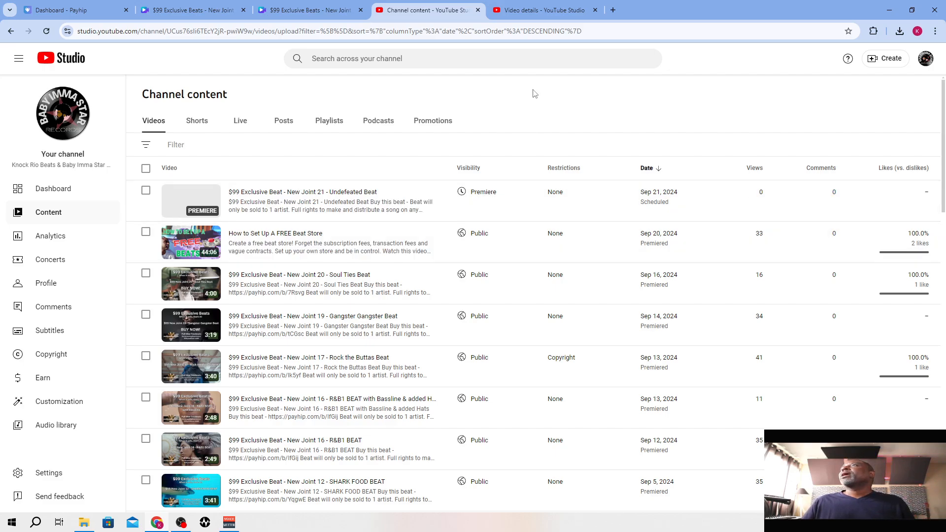
Close the New Joint 20 video details tab and open the Metricool website in a new tab
left_click(548, 16)
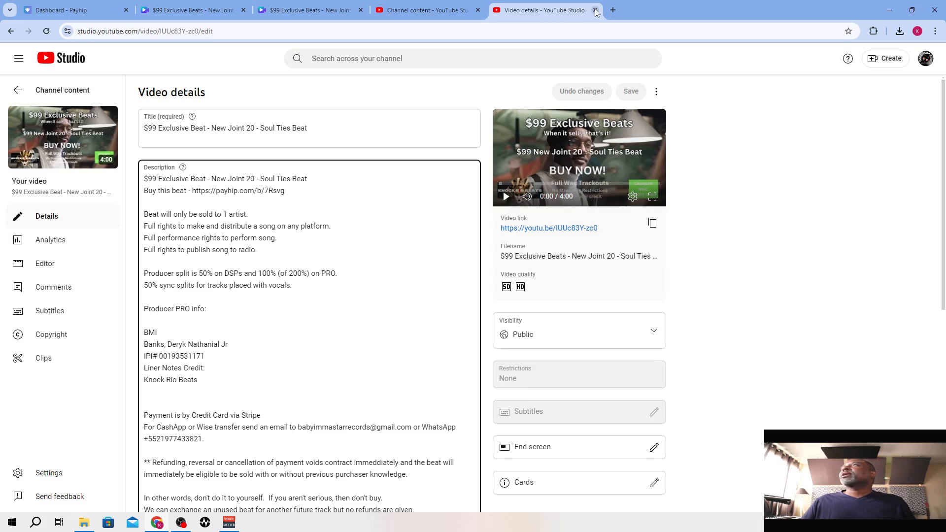
left_click(594, 10)
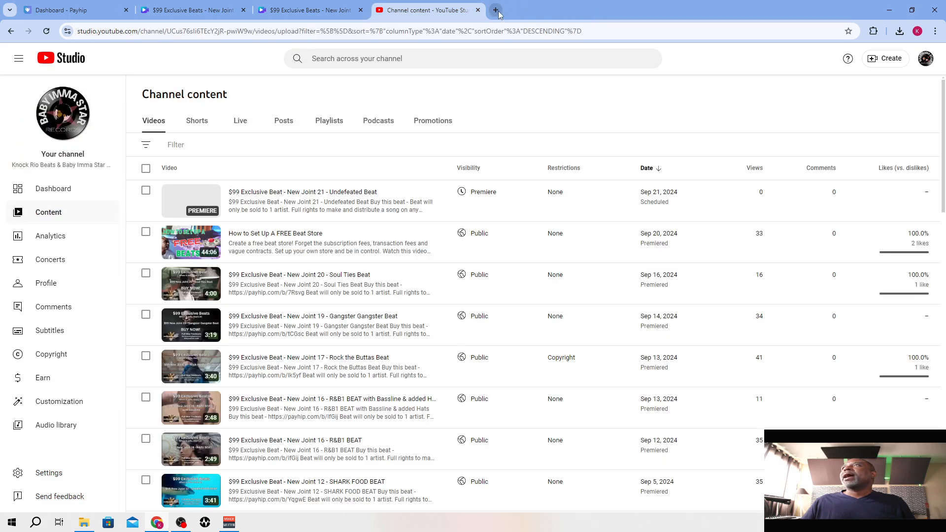
left_click(496, 10)
type("metri")
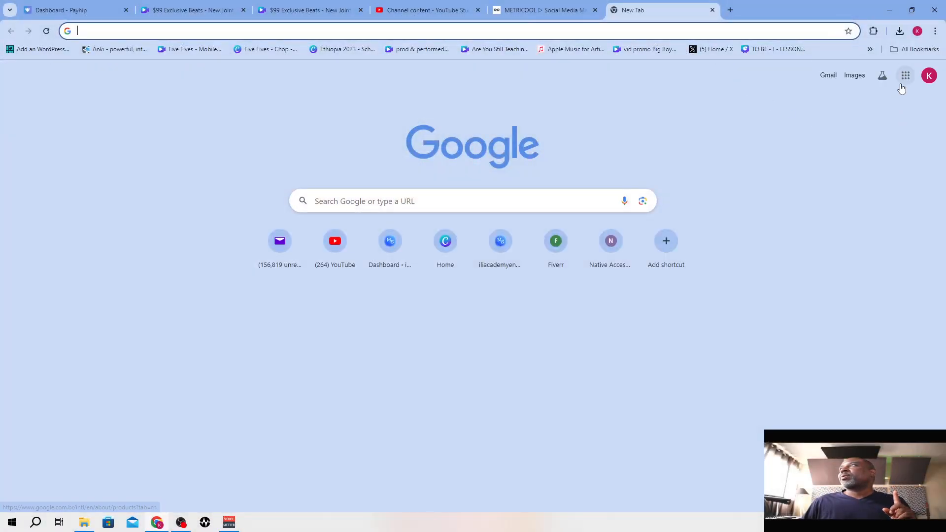
Open the 60 Sec Media folder in Google Drive and upload the portrait New Joint 21 video from the Downloads folder
left_click(905, 76)
left_click(853, 271)
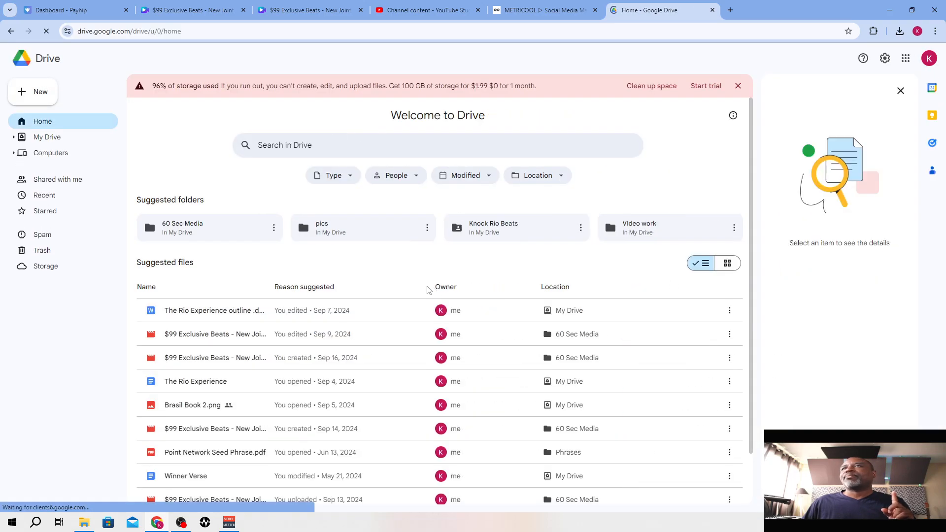
left_click(199, 236)
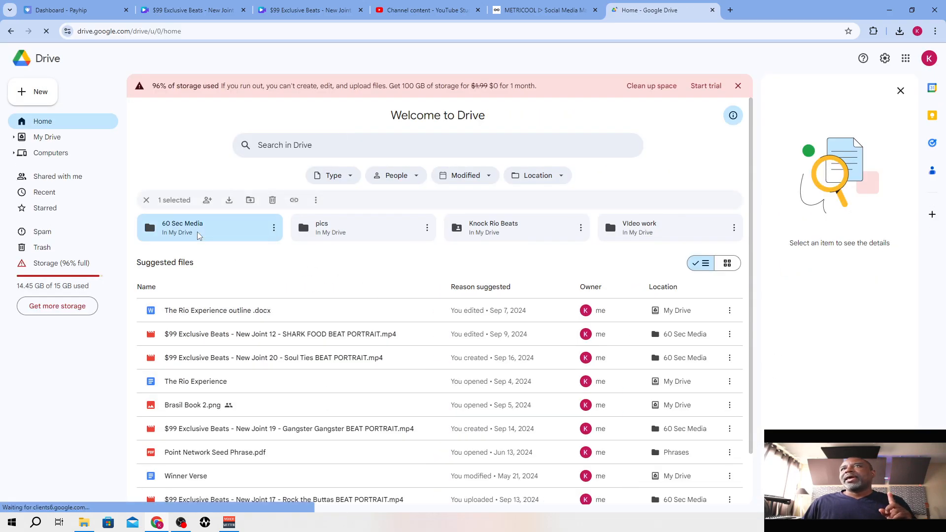
double_click(198, 235)
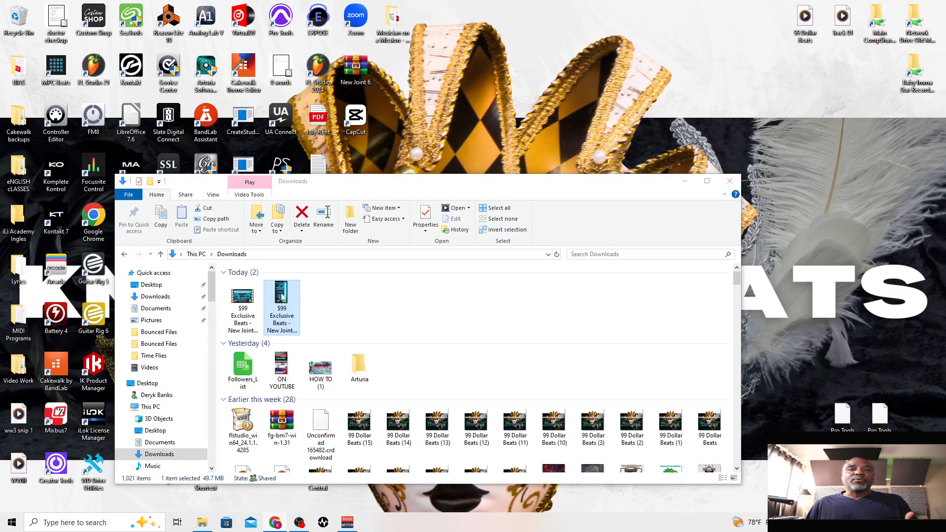
left_click_drag(282, 295, 945, 332)
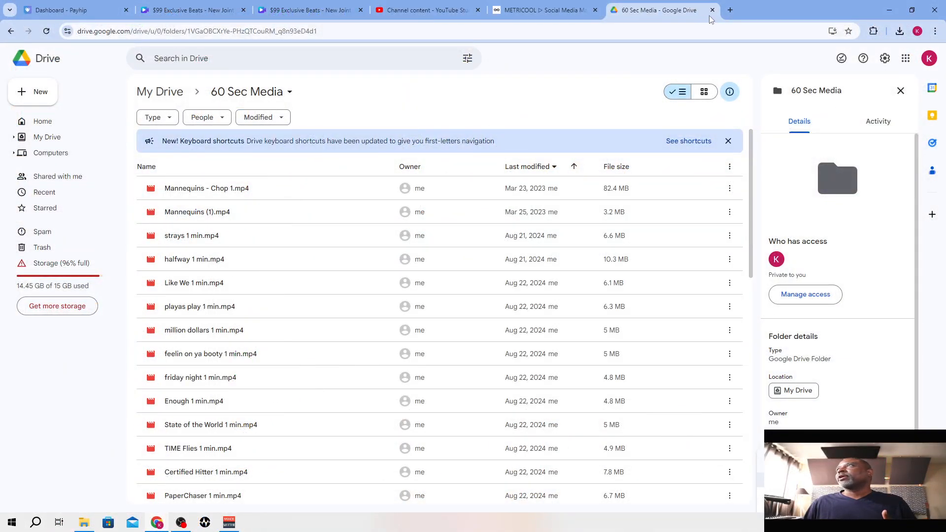
Switch to the Metricool site, log in to the account and open the content planning calendar
left_click(532, 5)
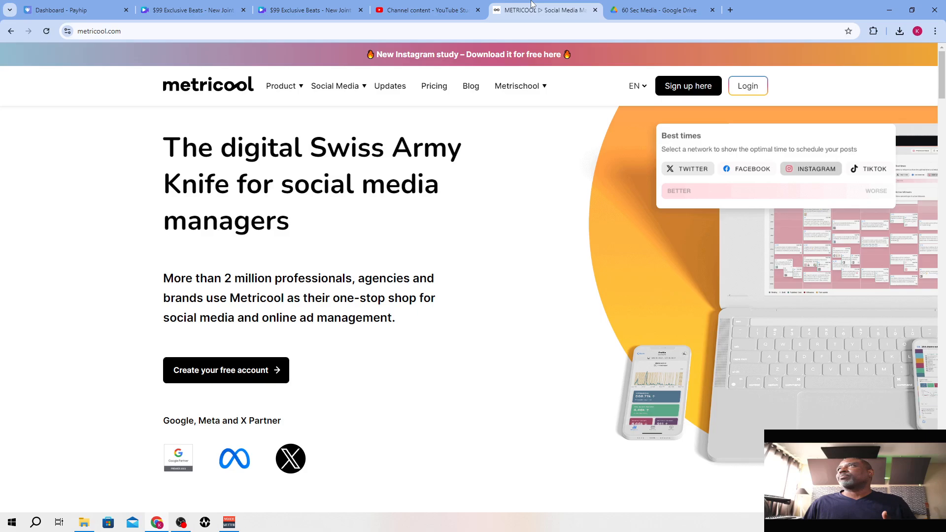
left_click(748, 87)
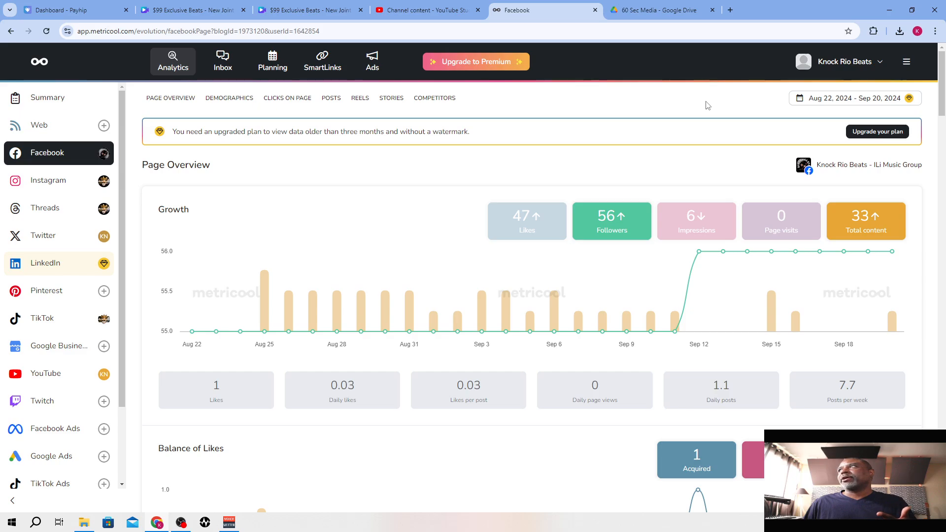
left_click(274, 68)
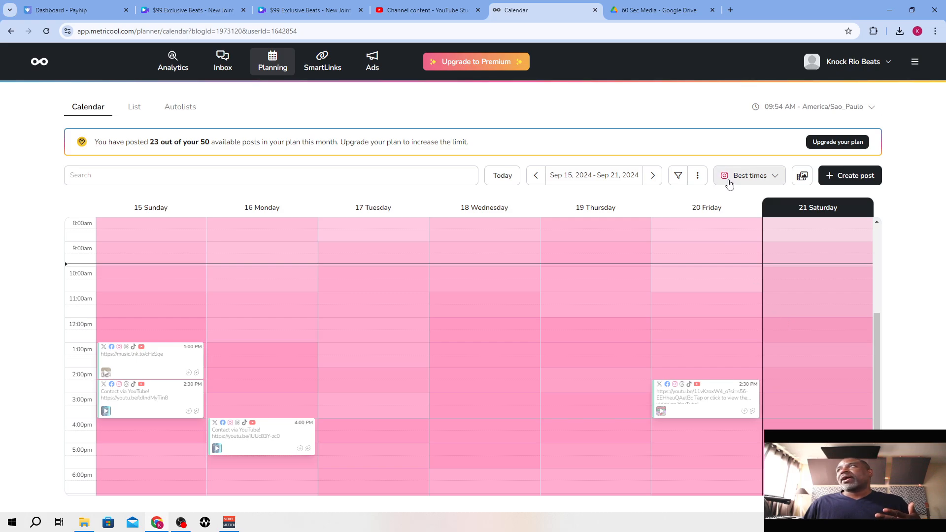
Compare the best posting times on the weekly calendar for YouTube and then for Instagram
left_click(775, 177)
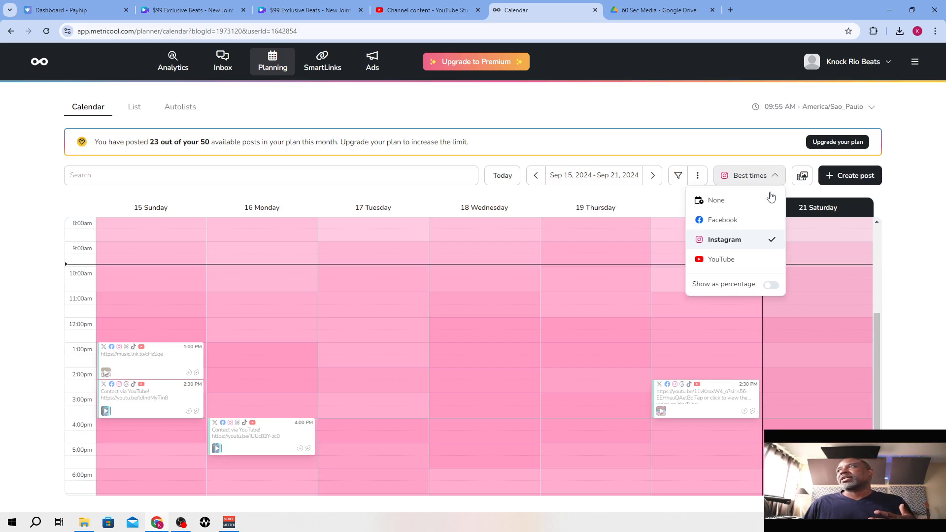
left_click(760, 258)
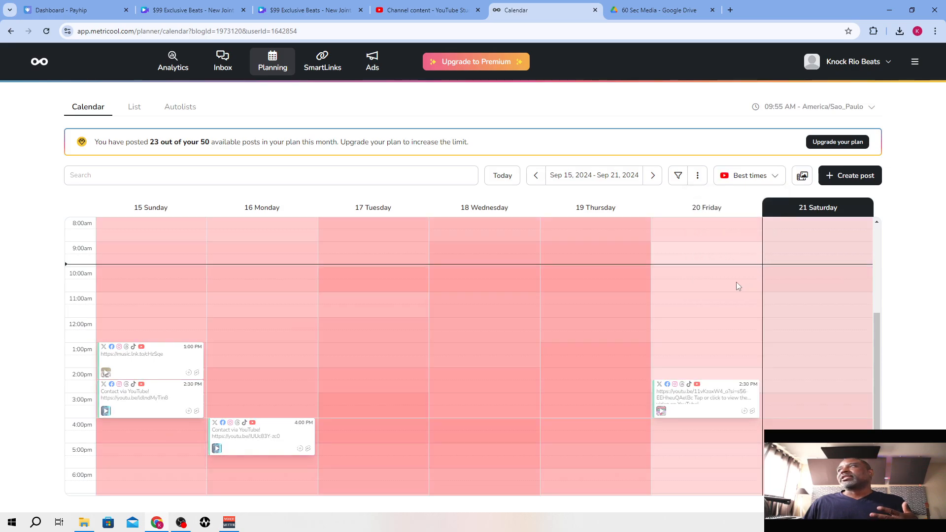
scroll(805, 298, "down", 2)
scroll(804, 297, "up", 2)
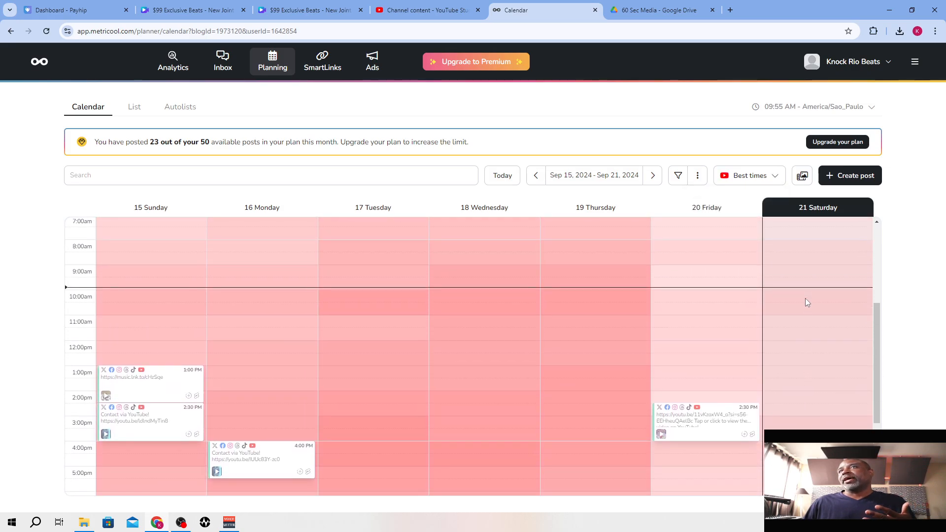
scroll(804, 297, "down", 1)
scroll(804, 298, "up", 4)
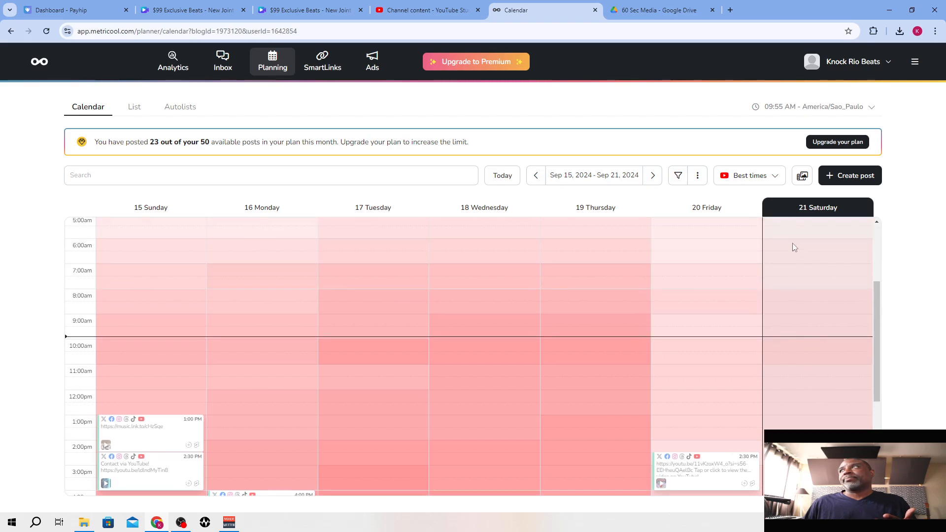
left_click(774, 176)
left_click(739, 240)
scroll(811, 311, "down", 6)
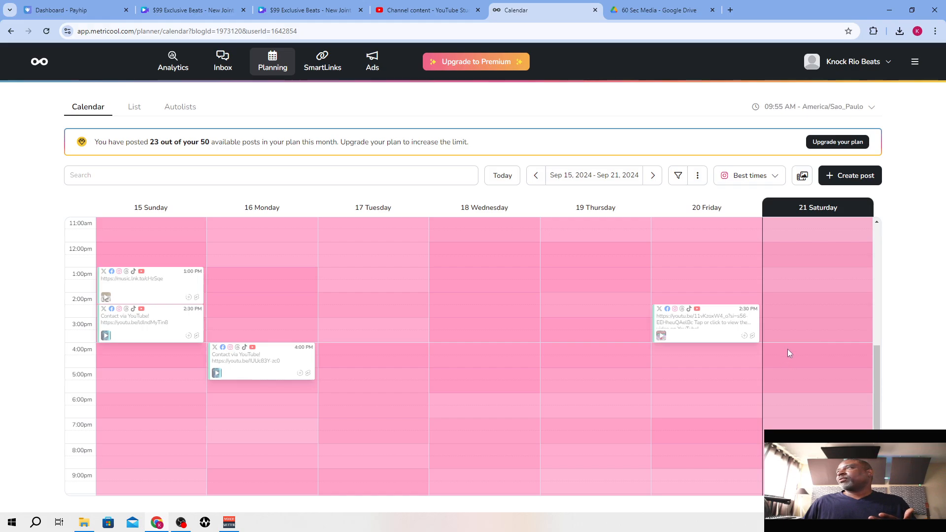
Create a post for Saturday, Sep 21, 2024 at 12:00 PM with the copied YouTube link and a second line "Buy this beat here:"
left_click(799, 250)
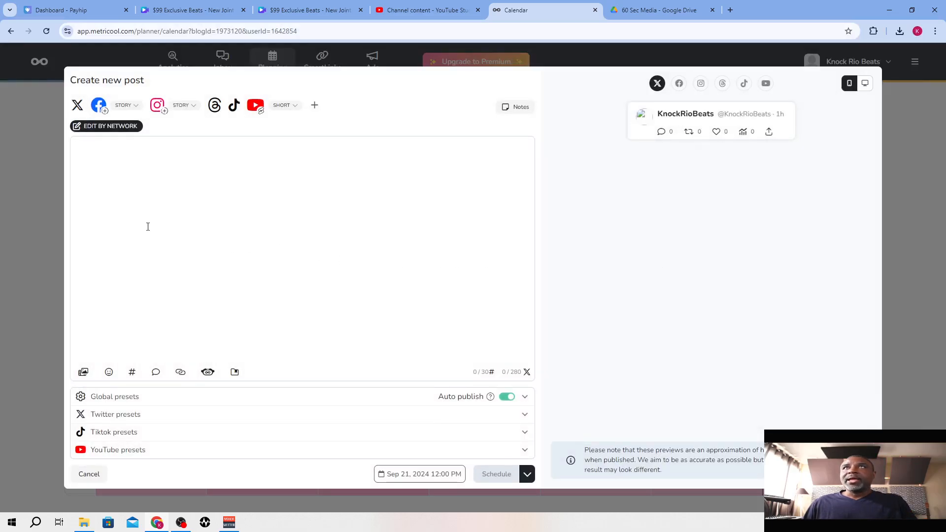
left_click(156, 186)
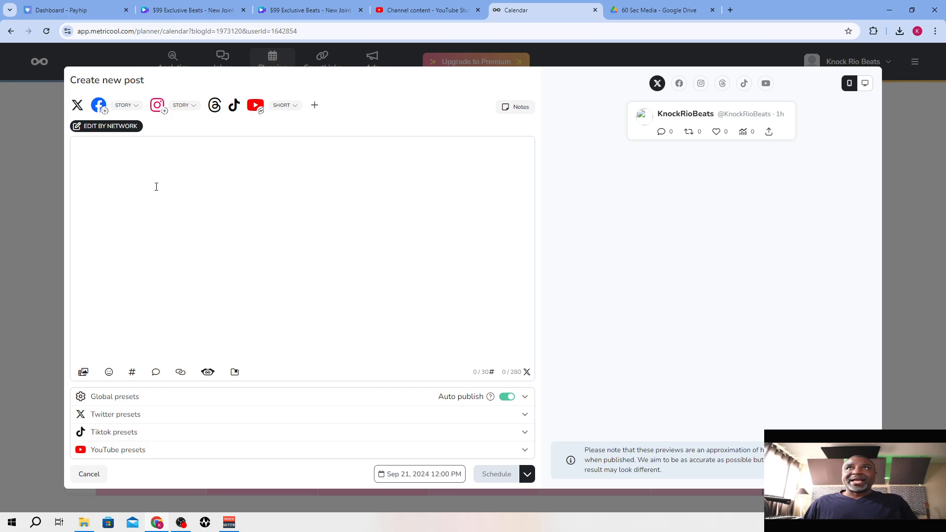
key("ctrl+v")
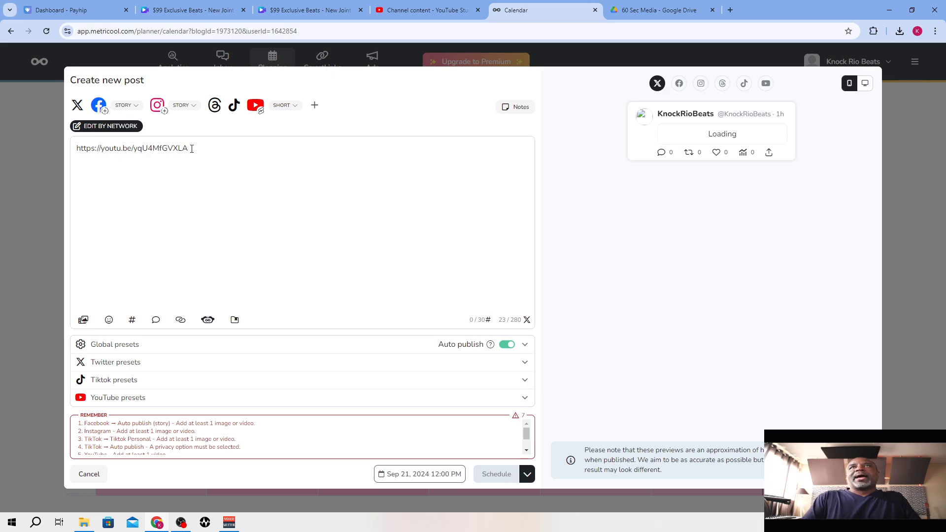
key("Return")
type("Buy th")
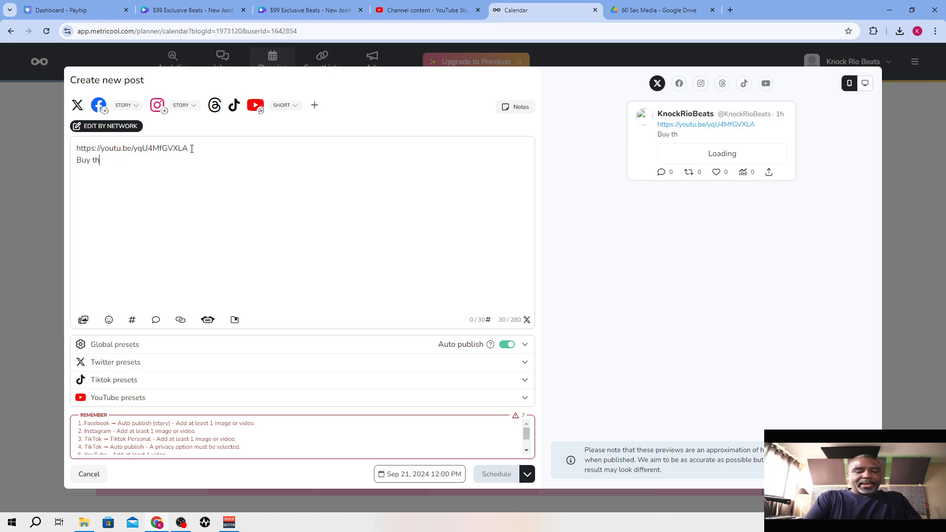
type("is beat her")
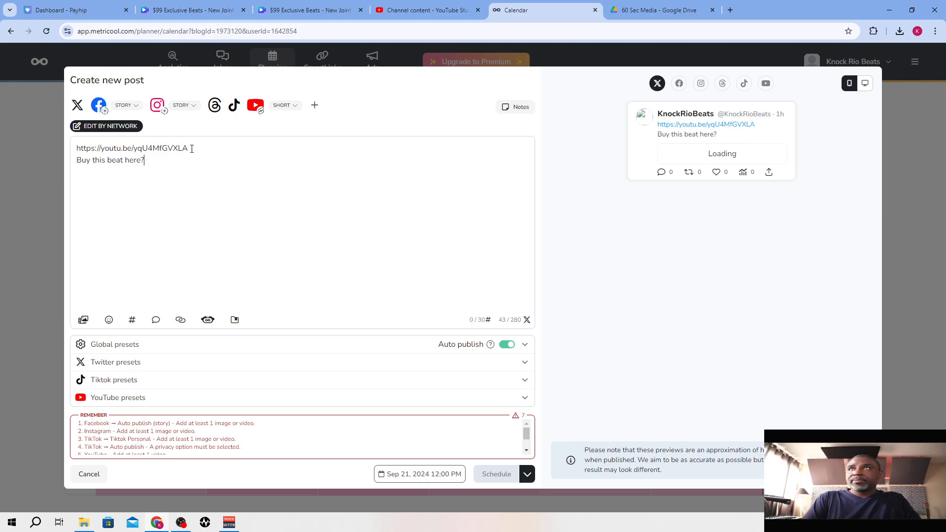
type("e")
type("?")
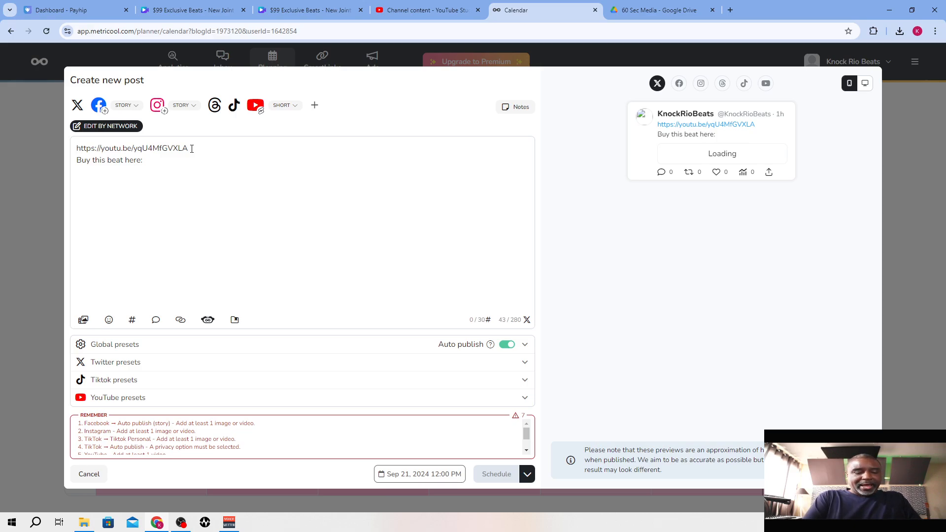
Insert the label "YouTube Visualizer:" in front of the video link in the post text
type("YouTube")
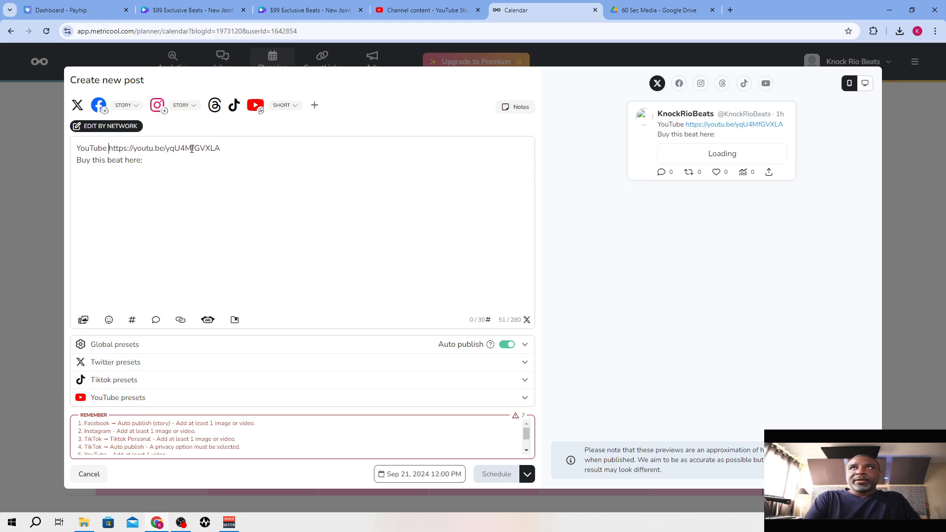
type(" Visualize")
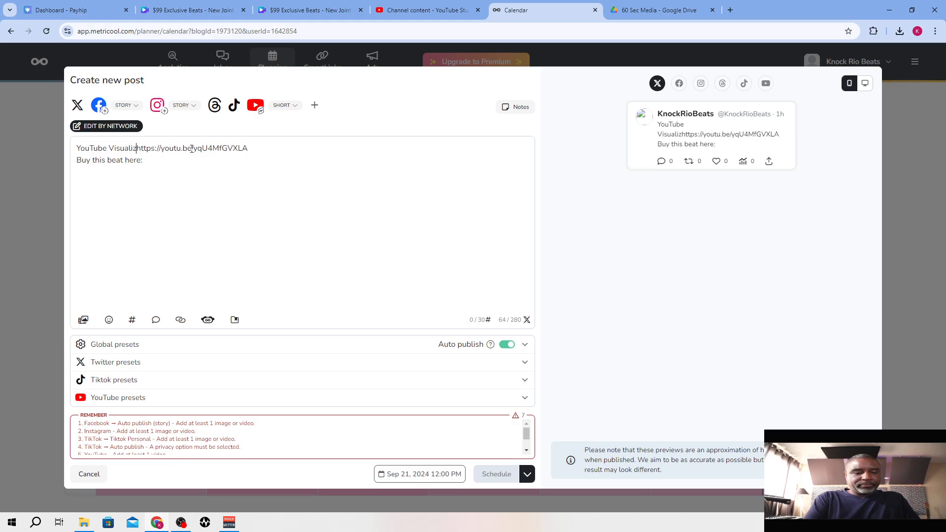
type("r")
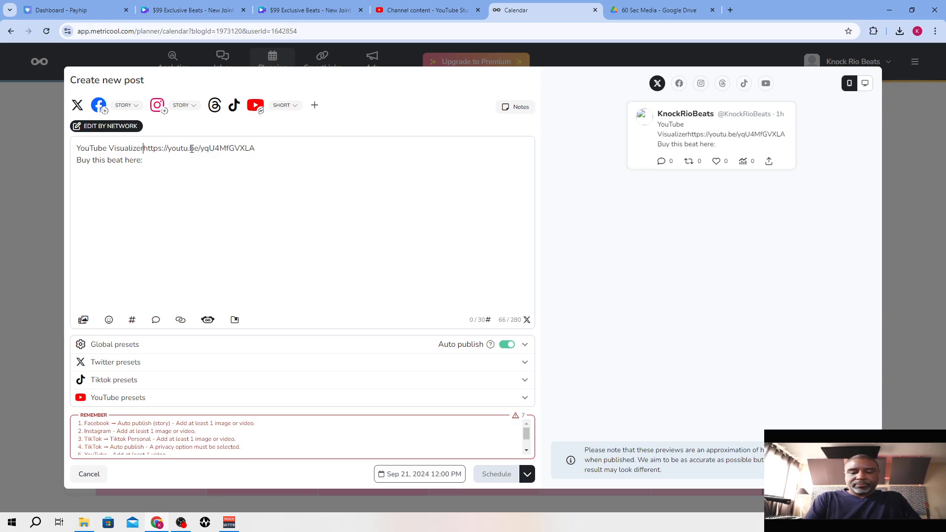
type(":")
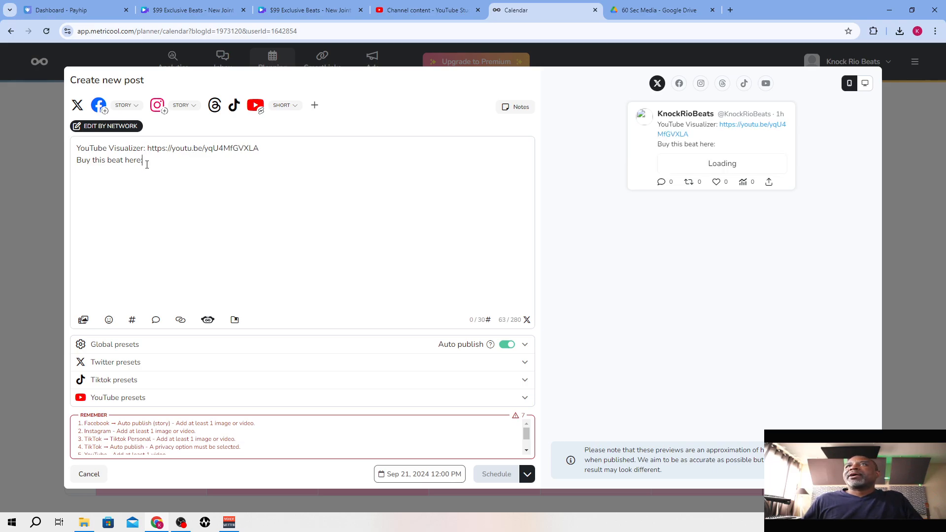
key("Return")
key("Return")
key("Return")
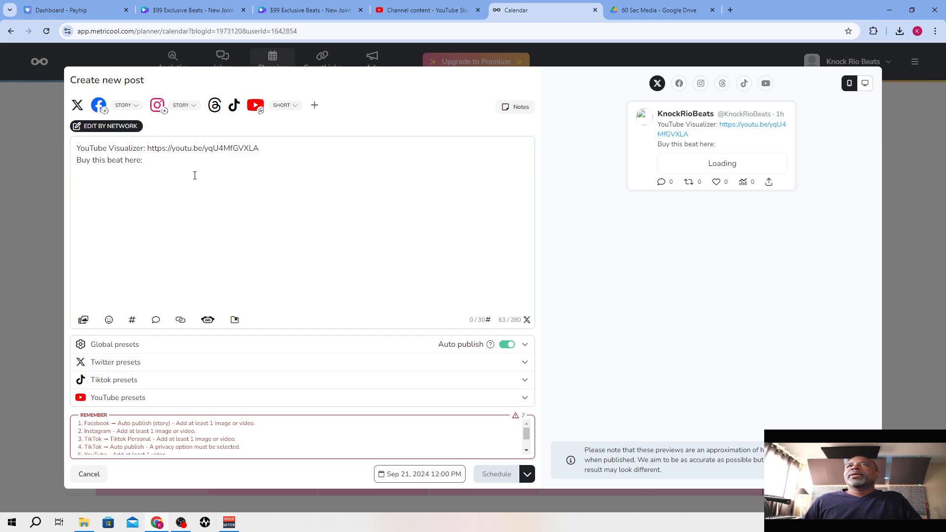
Choose Google Drive as the post's media source and reauthorize Metricool's access with the Google account
left_click(84, 321)
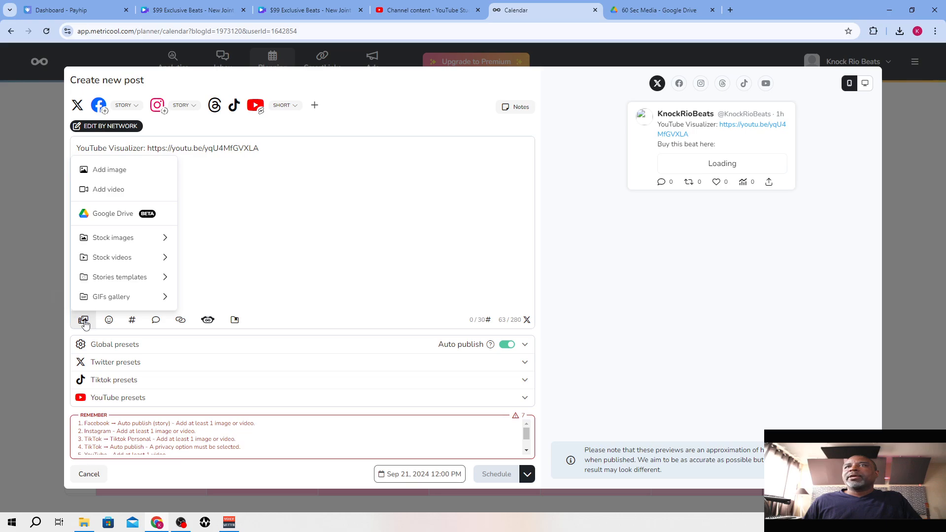
left_click(109, 215)
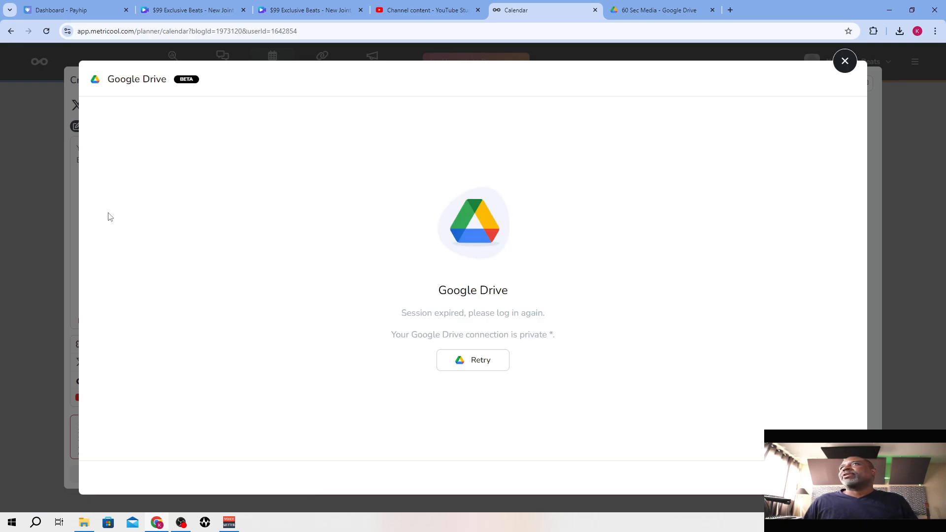
left_click(473, 359)
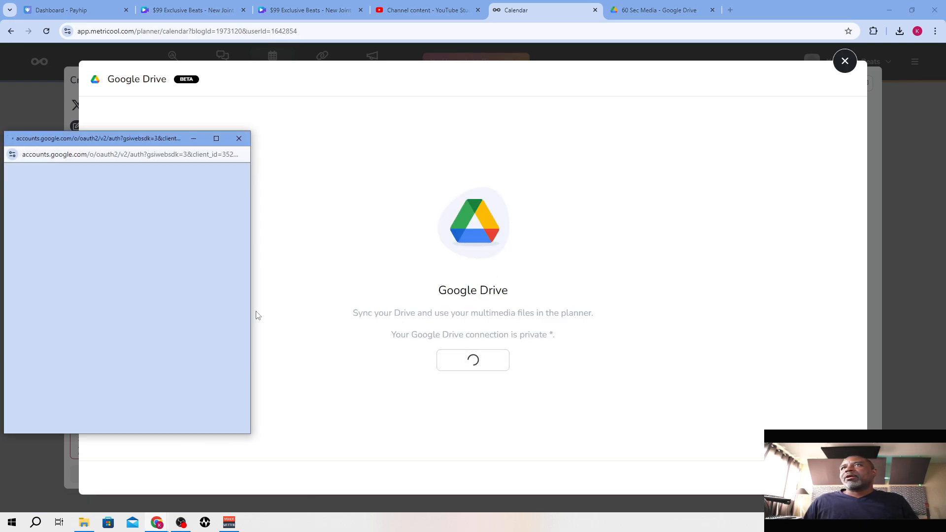
left_click(130, 302)
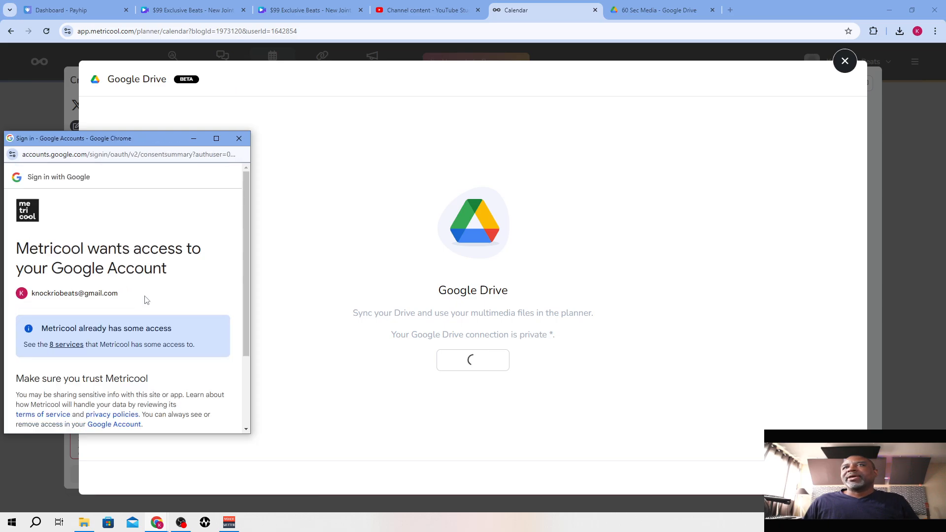
scroll(158, 363, "down", 2)
left_click(172, 383)
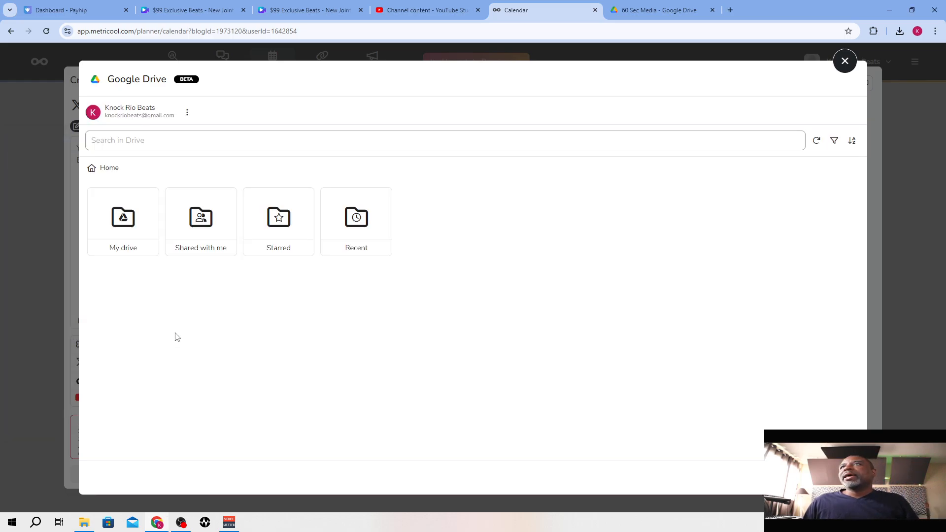
Attach the "$99 Exclusive Beats - New Joint 21 - Undefeated BEAT PORTRAIT.mp4" video from the 60 Sec Media folder in My drive
left_click(116, 220)
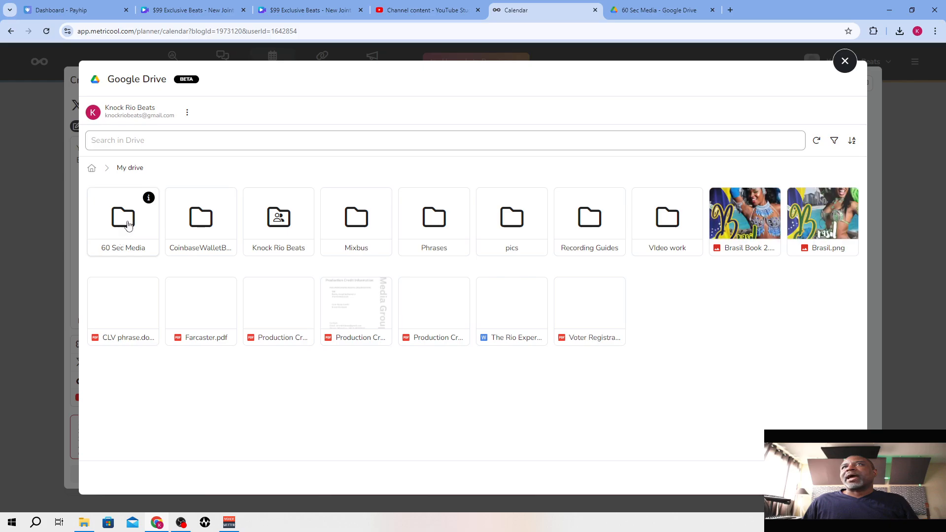
left_click(124, 224)
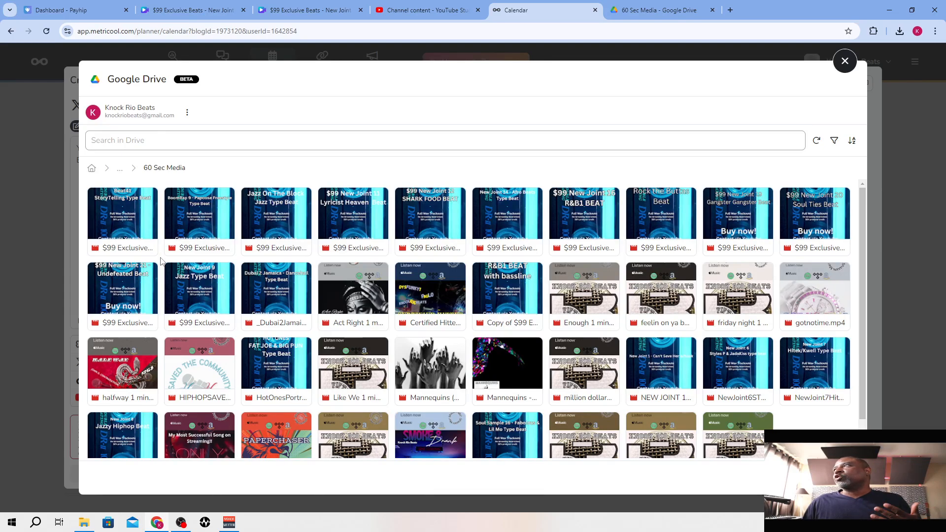
left_click(118, 300)
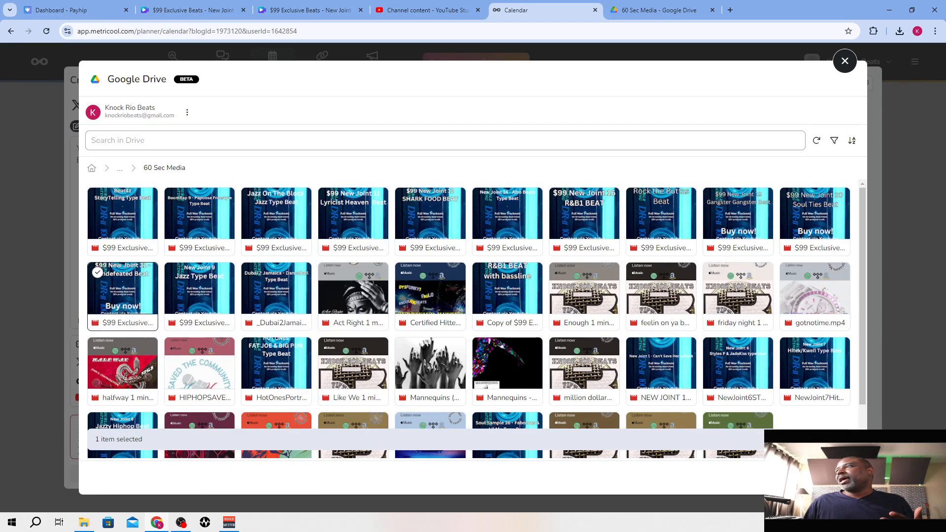
left_click(820, 478)
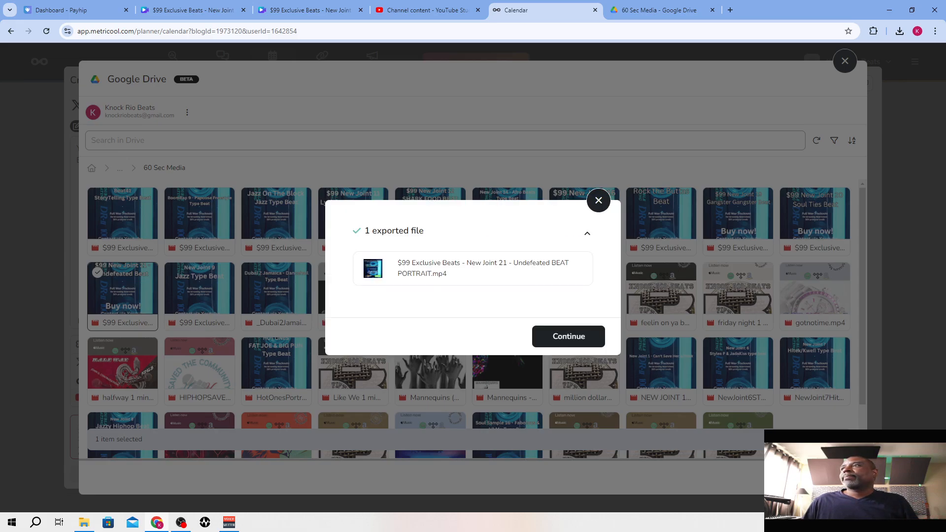
left_click(572, 336)
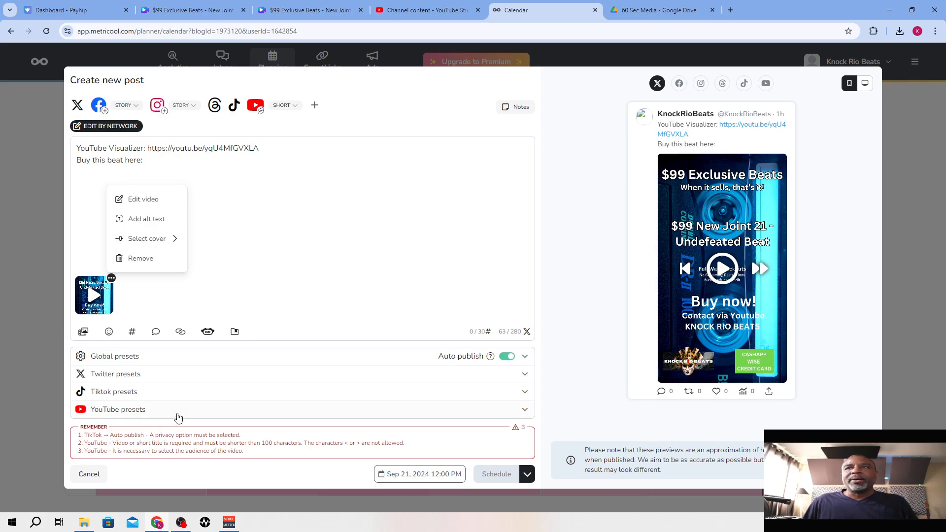
Set the TikTok preset for who can view the post to Public and collapse the TikTok settings
left_click(179, 398)
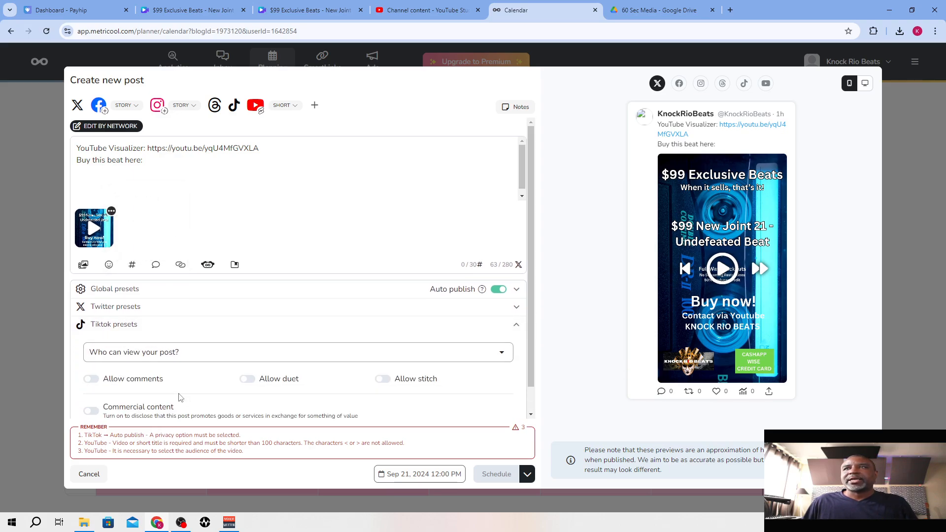
left_click(186, 353)
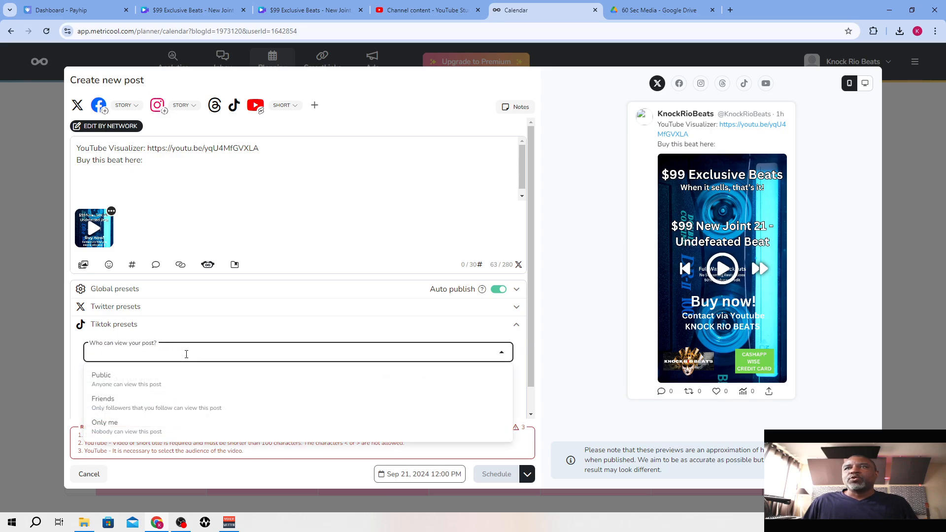
left_click(173, 380)
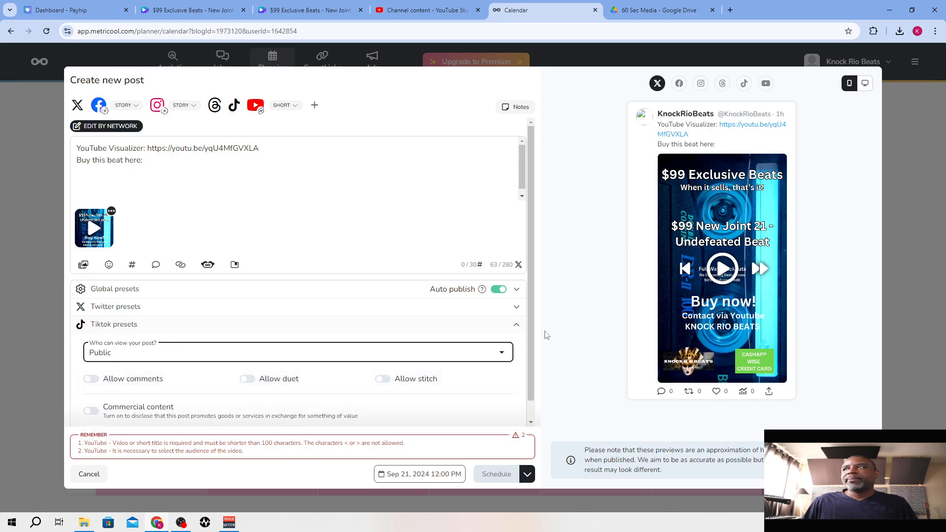
left_click(517, 325)
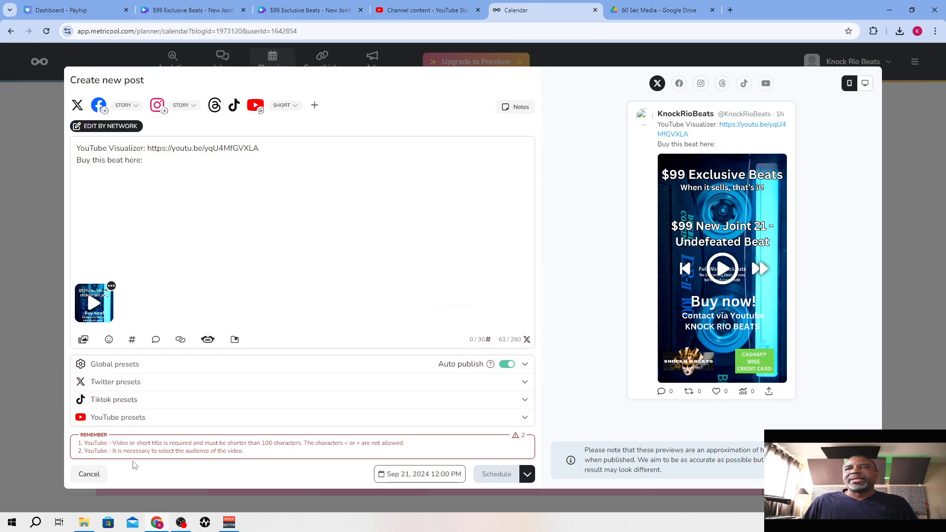
Title the YouTube short "$99 Exclusive Beat - New Joint 21 - Undefeated Beat" in the YouTube presets
left_click(152, 418)
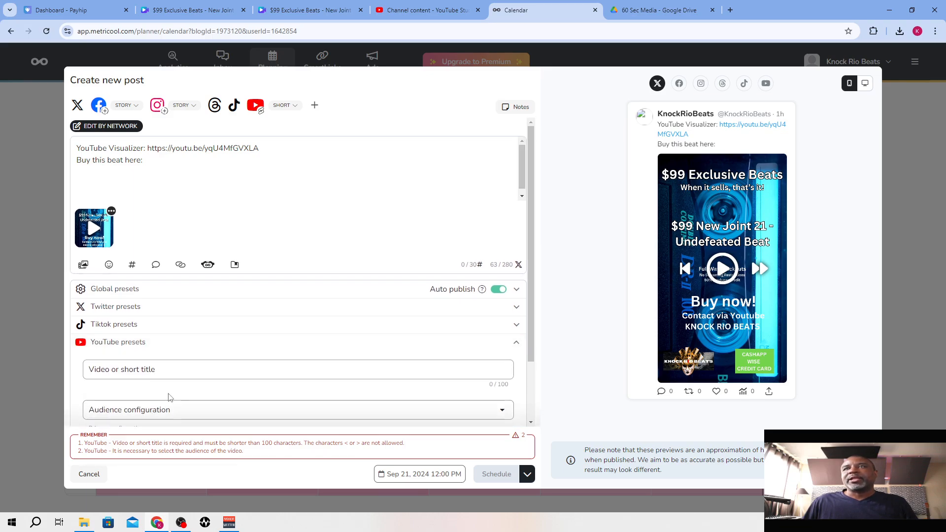
left_click(169, 375)
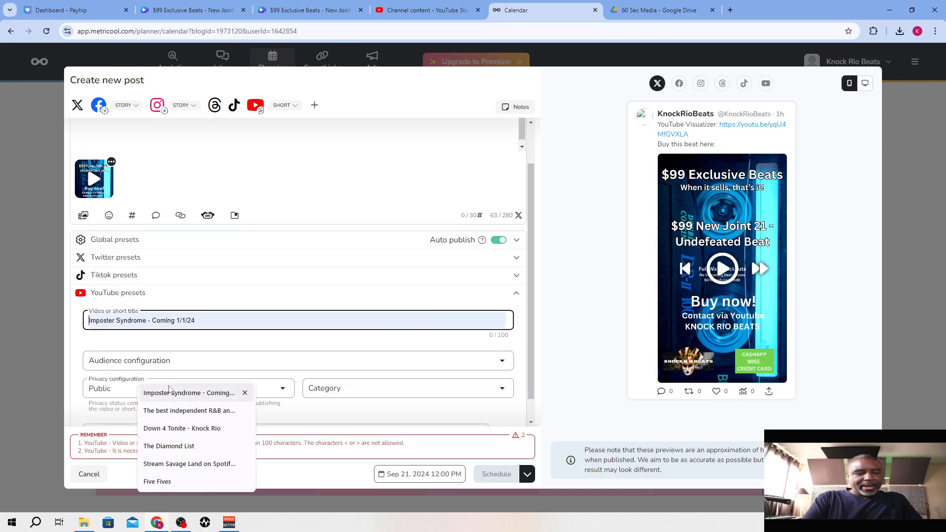
type("$")
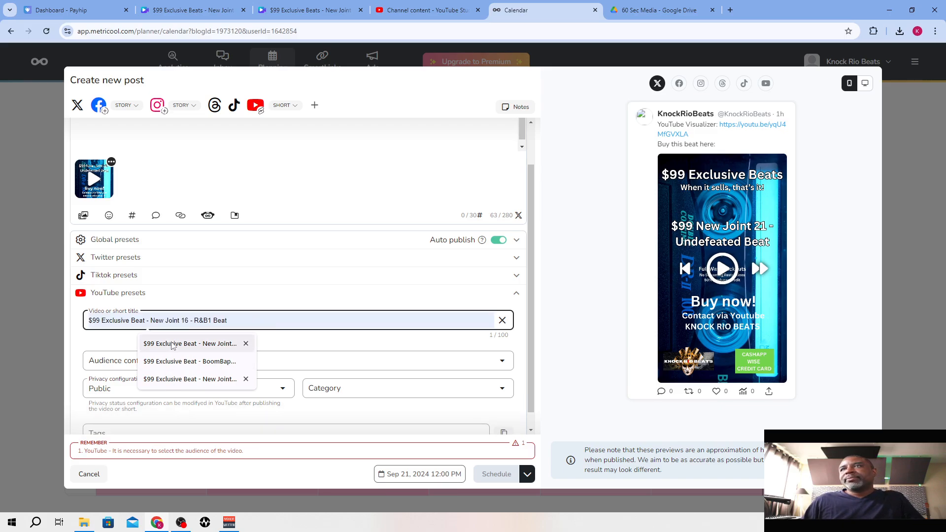
left_click(176, 342)
left_click(202, 319)
type("2")
key("Right")
key("Delete")
key("Right")
key("Right")
key("Right")
type("Undefeated")
key("Delete")
key("Delete")
key("Delete")
key("Delete")
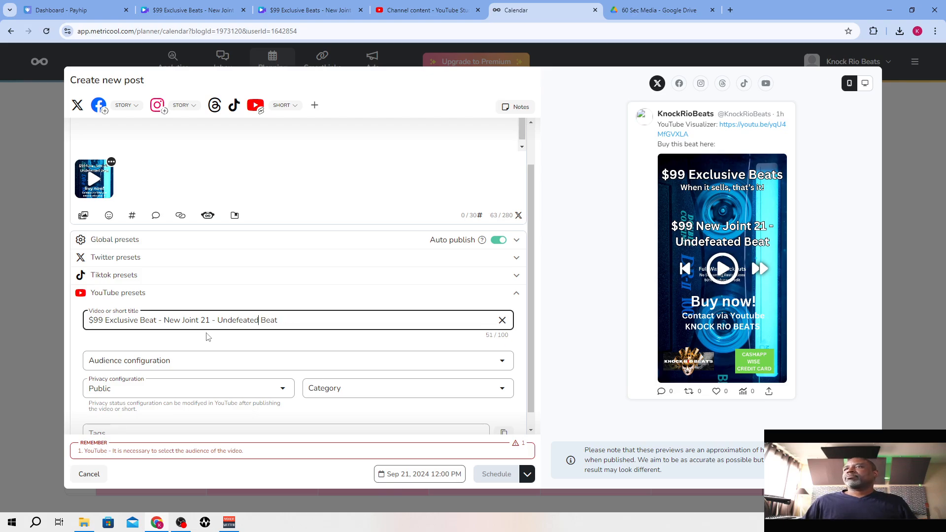
Set the YouTube audience to "No, it's not a video made for kids" and the category to Music
left_click(199, 360)
left_click(170, 406)
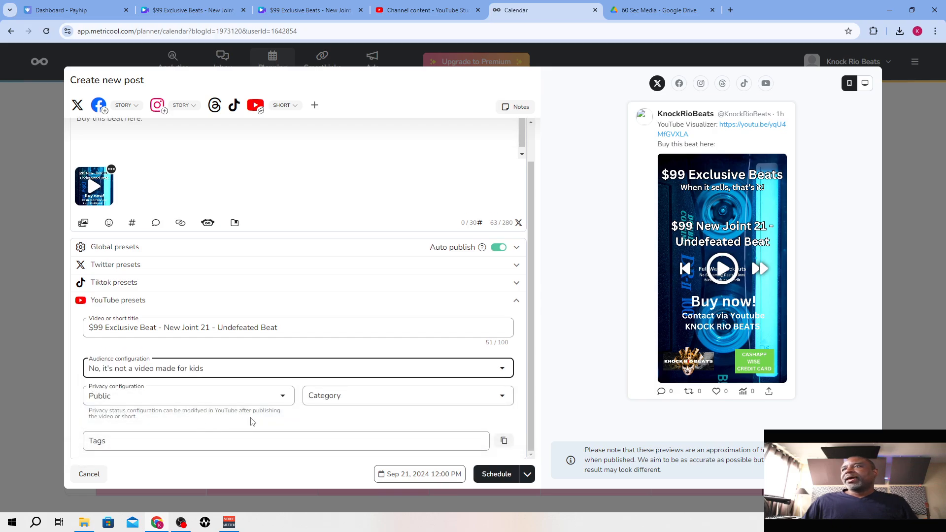
left_click(370, 394)
left_click(365, 409)
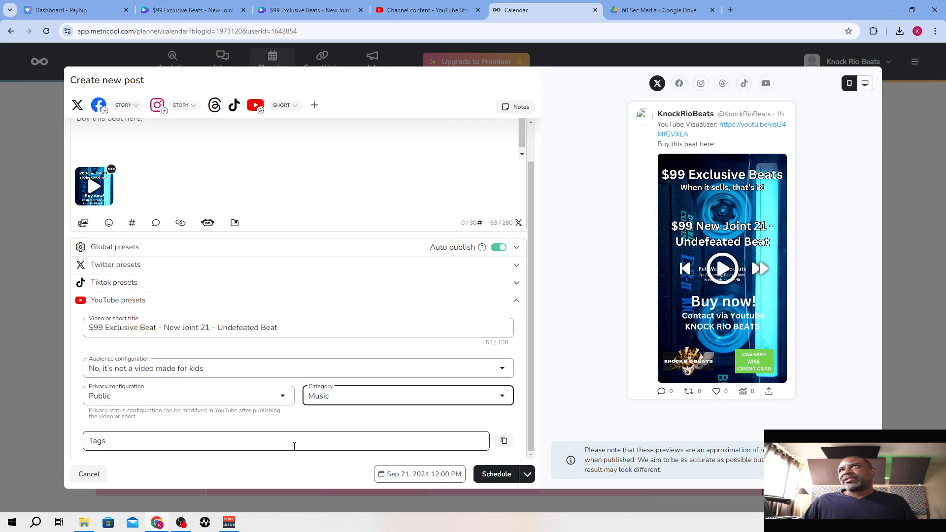
Check the post's previews for Facebook, Instagram, Threads, TikTok and YouTube, and schedule it for Sep 21, 2024 12:00 PM
scroll(294, 446, "up", 1)
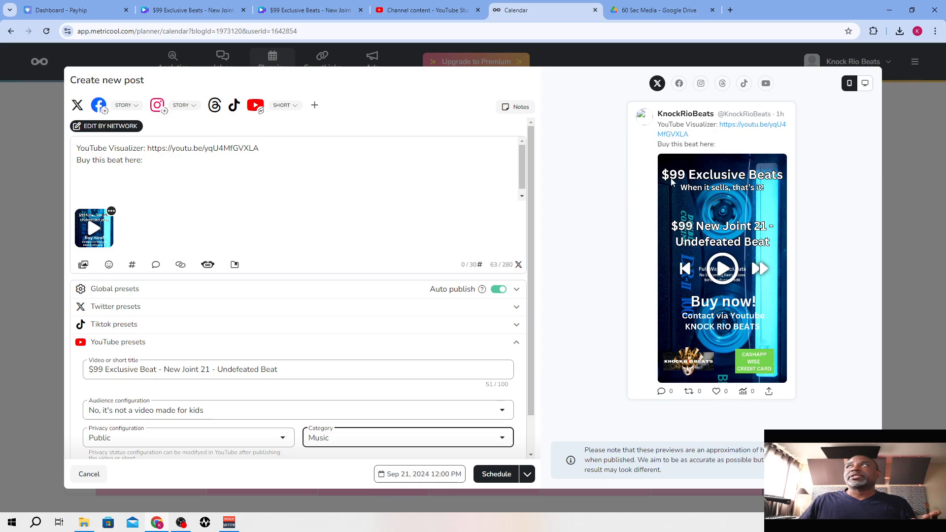
left_click(679, 83)
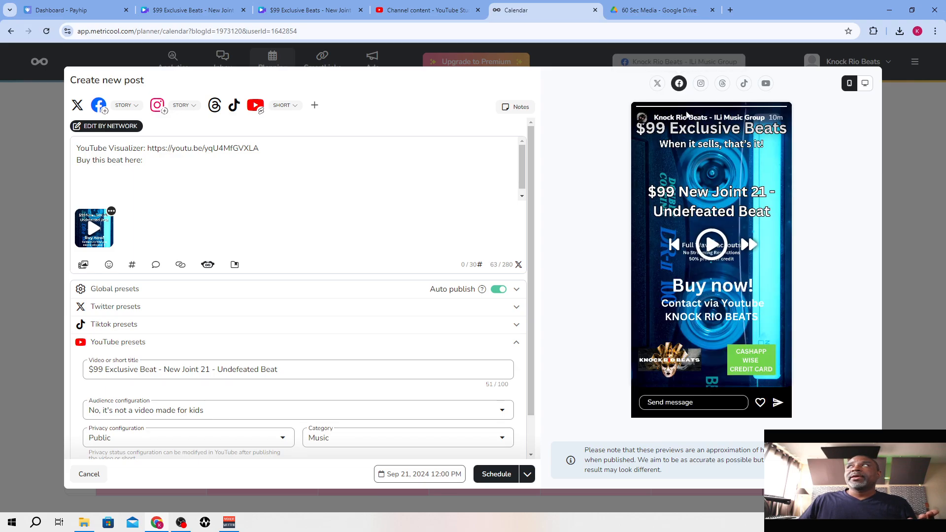
left_click(700, 84)
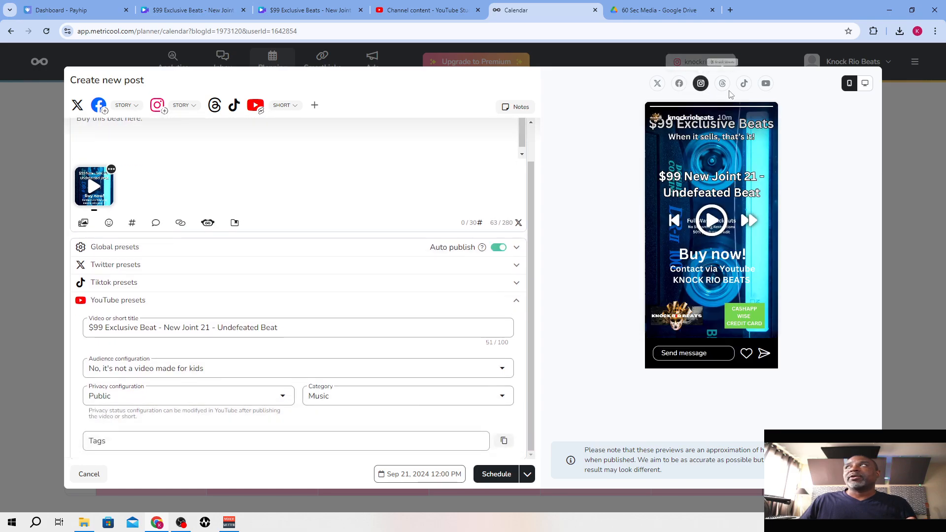
left_click(722, 84)
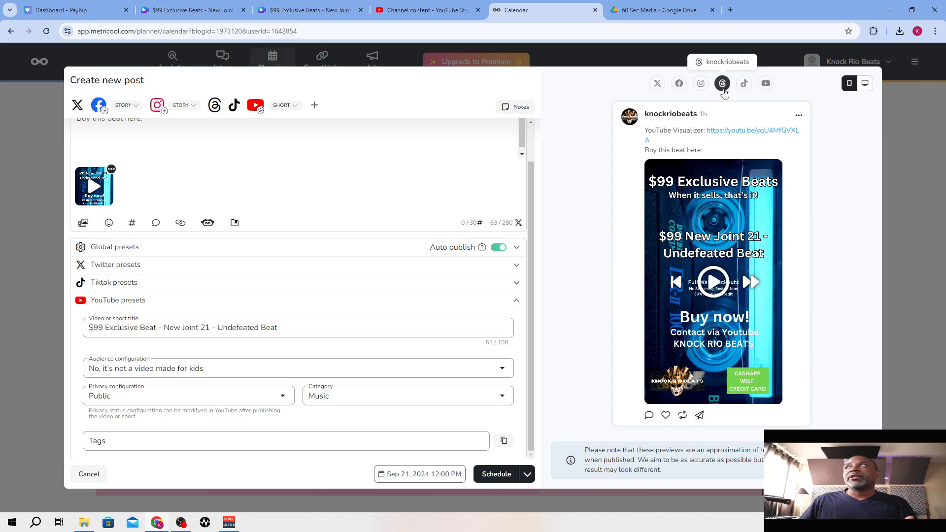
left_click(744, 85)
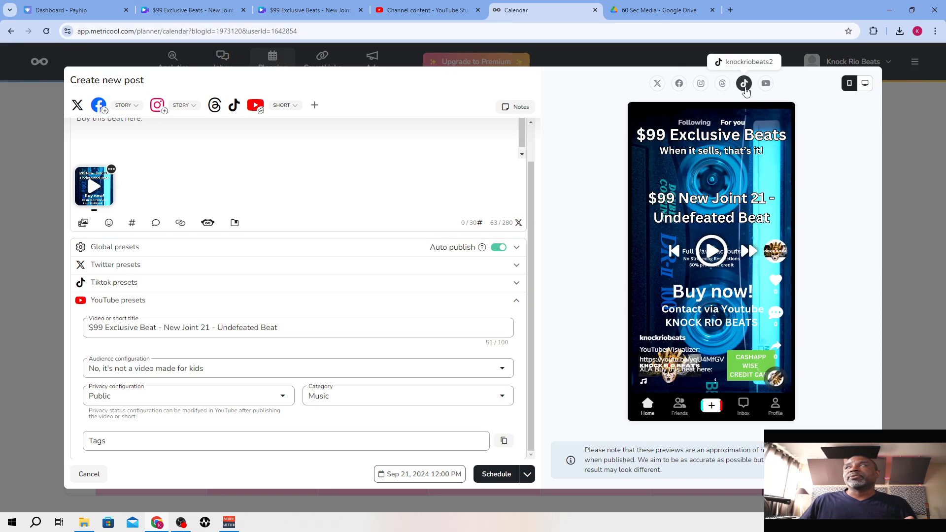
left_click(765, 83)
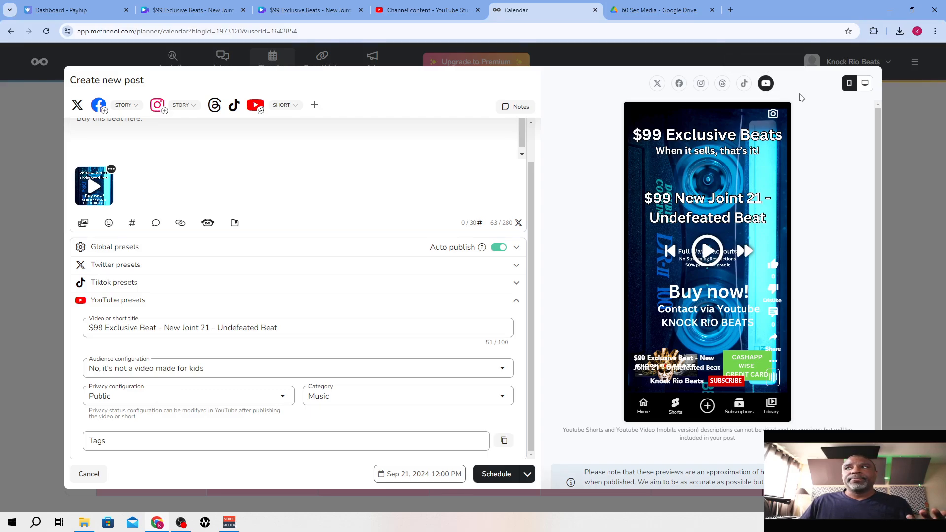
left_click(495, 474)
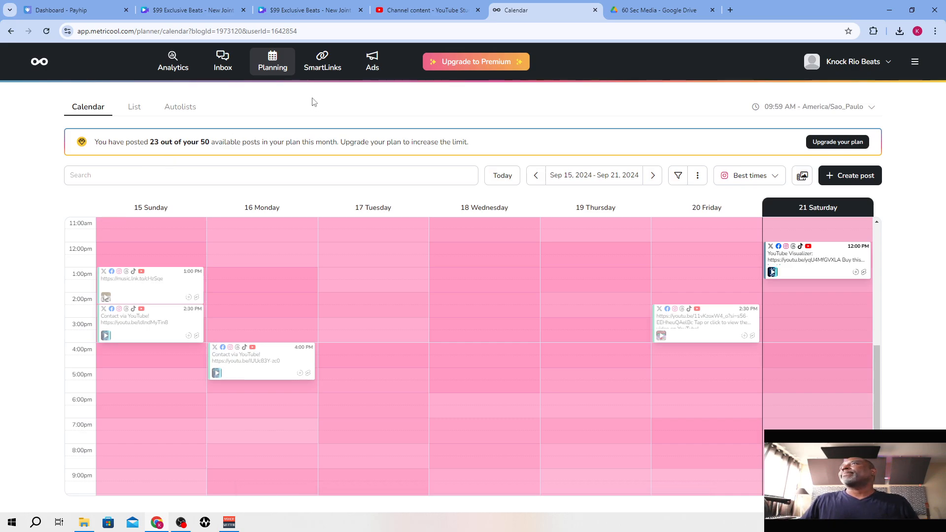
Close the 60 Sec Media Google Drive page and both Canva beat video designs in the browser
left_click(660, 10)
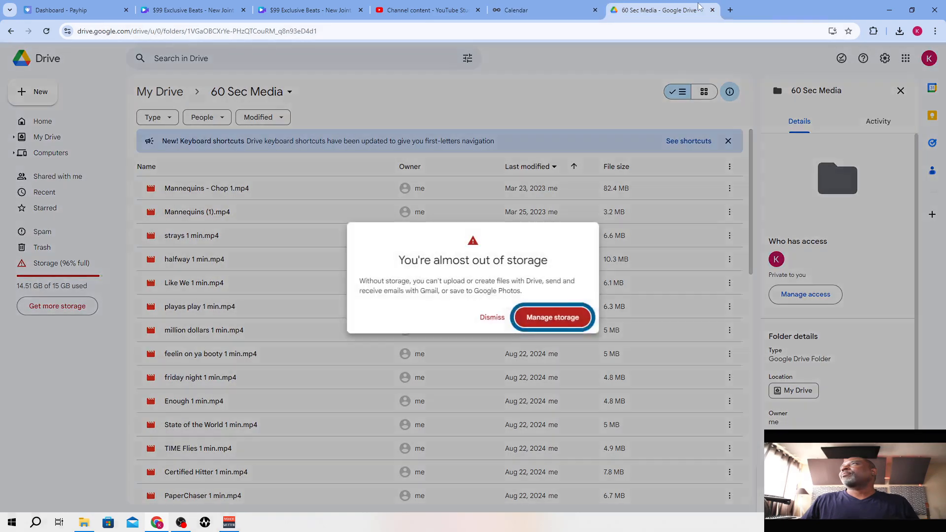
left_click(712, 9)
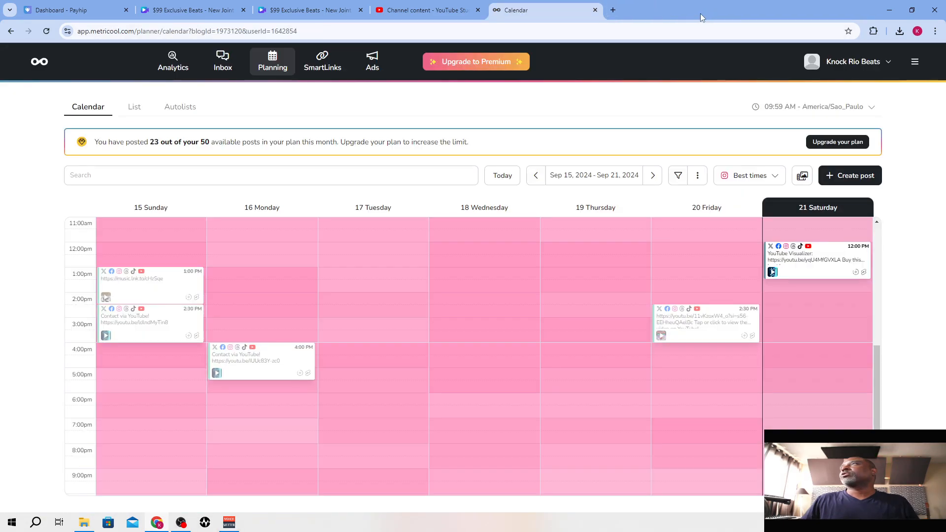
left_click(438, 6)
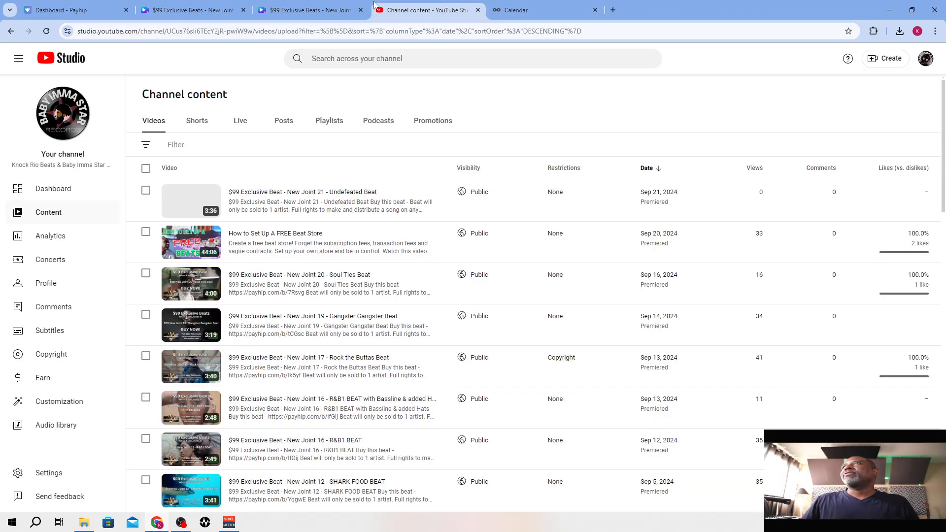
left_click(332, 9)
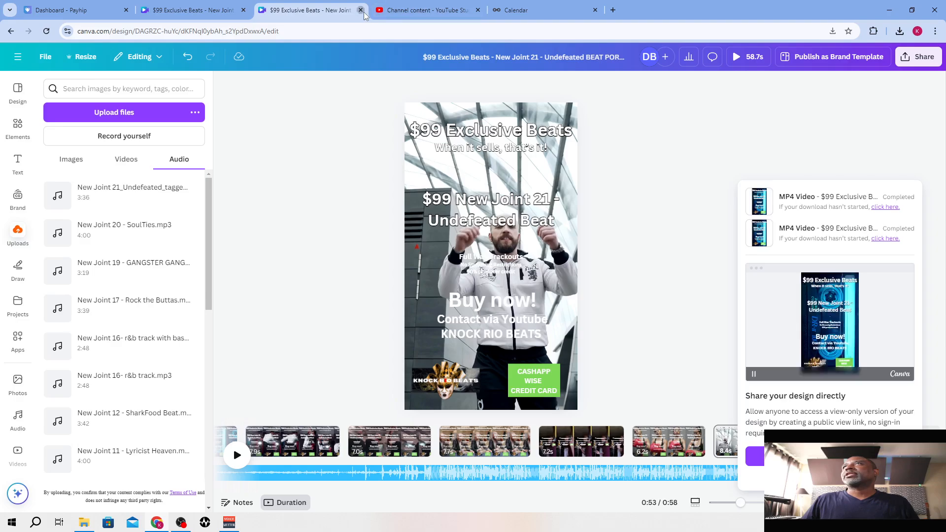
left_click(360, 10)
left_click(215, 11)
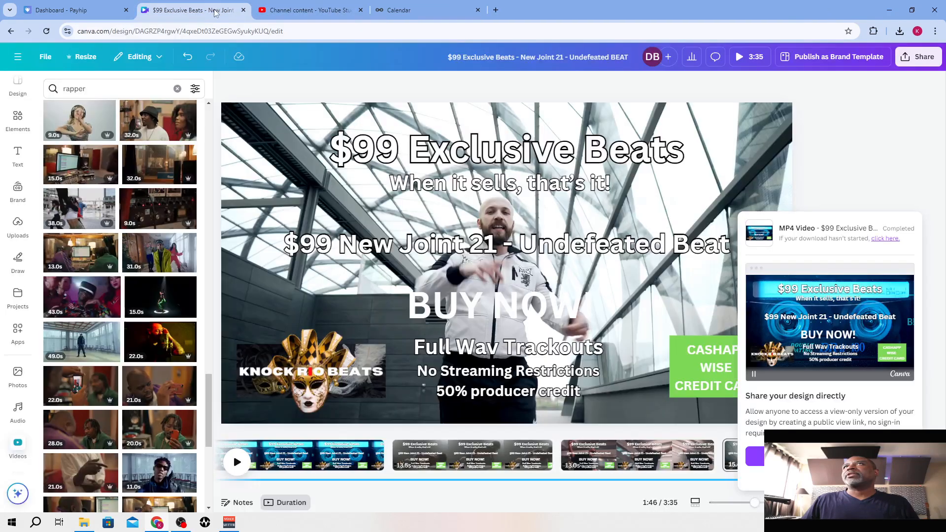
left_click(242, 10)
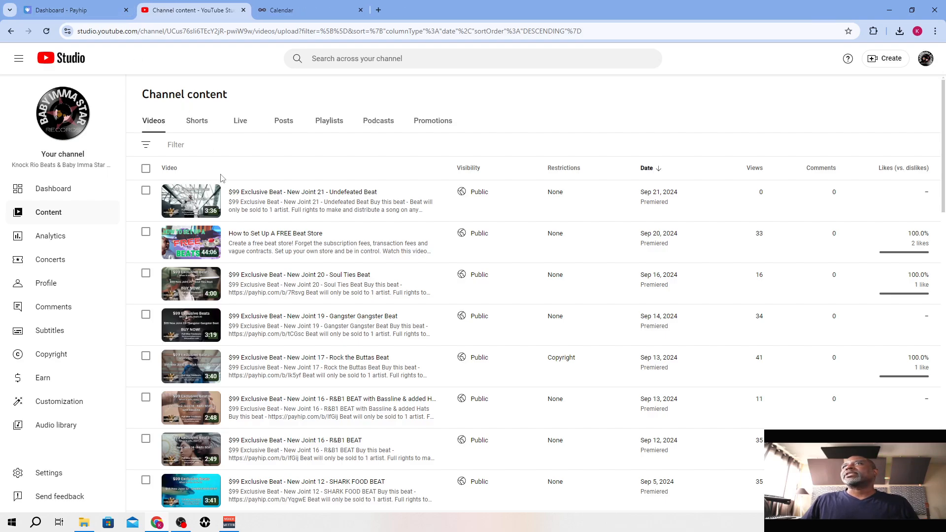
Switch to the Payhip dashboard and start adding a new digital product
mouse_move(233, 209)
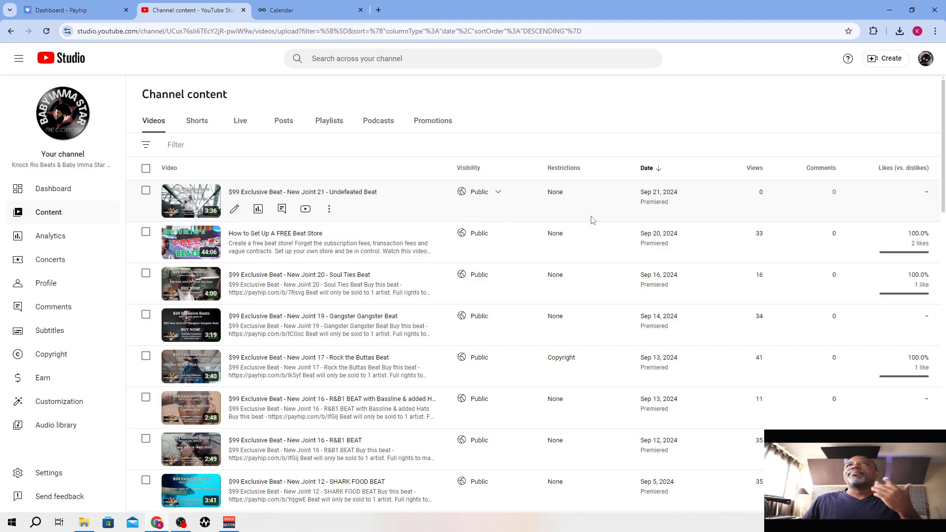
left_click(50, 8)
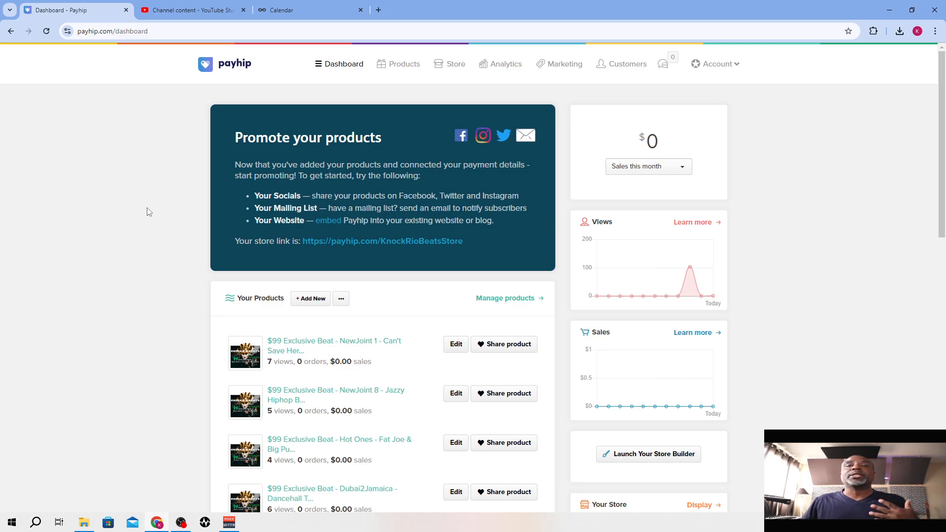
left_click(317, 304)
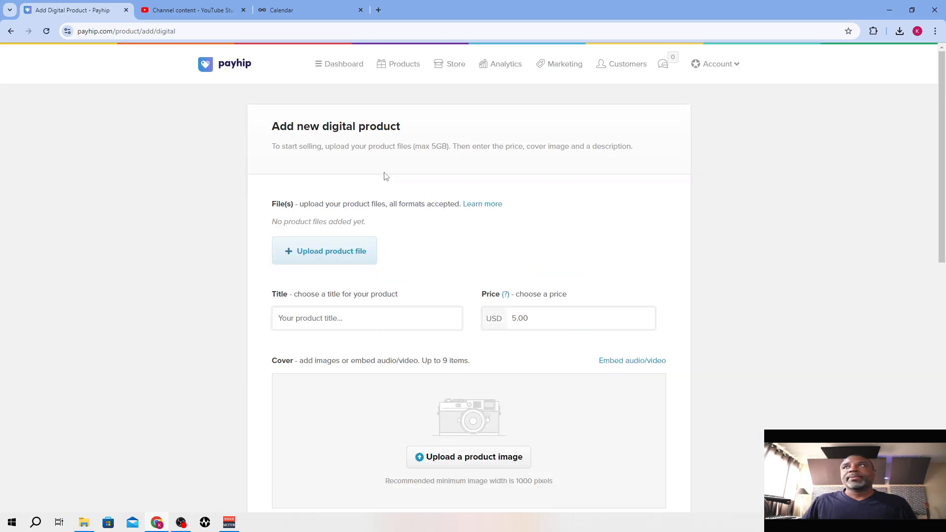
Upload New Joint 21_Undefeated_untagged.mp3 as the product file from D:, ProTools, New Joint 21, Bounced Files
left_click(312, 254)
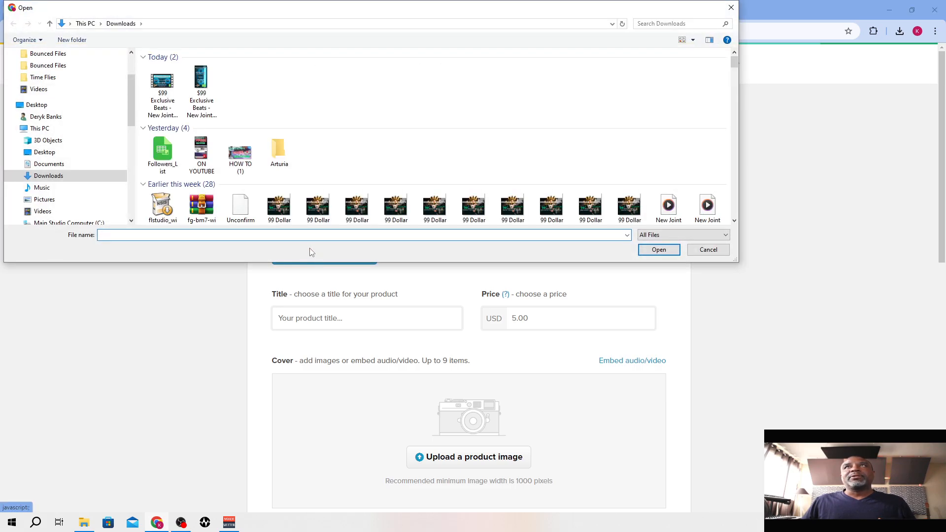
scroll(128, 95, "down", 1)
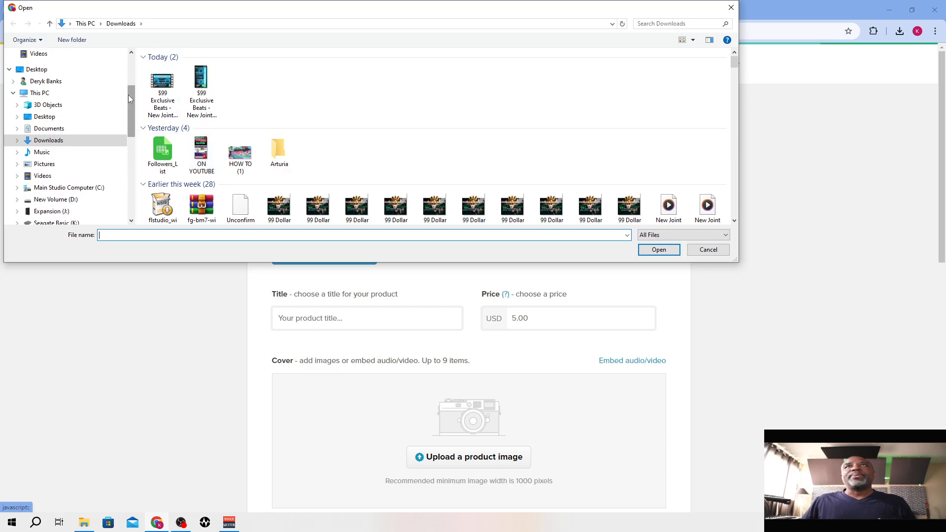
left_click(69, 187)
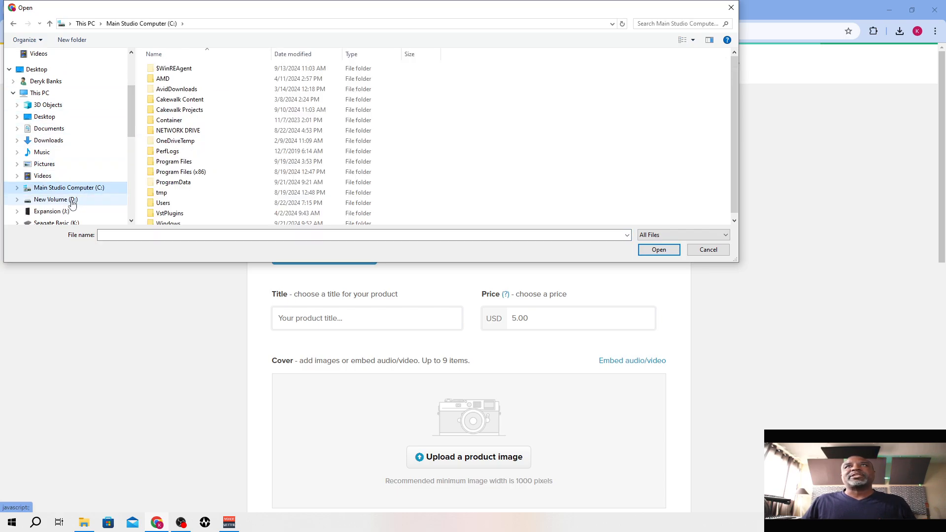
left_click(72, 200)
scroll(187, 170, "down", 6)
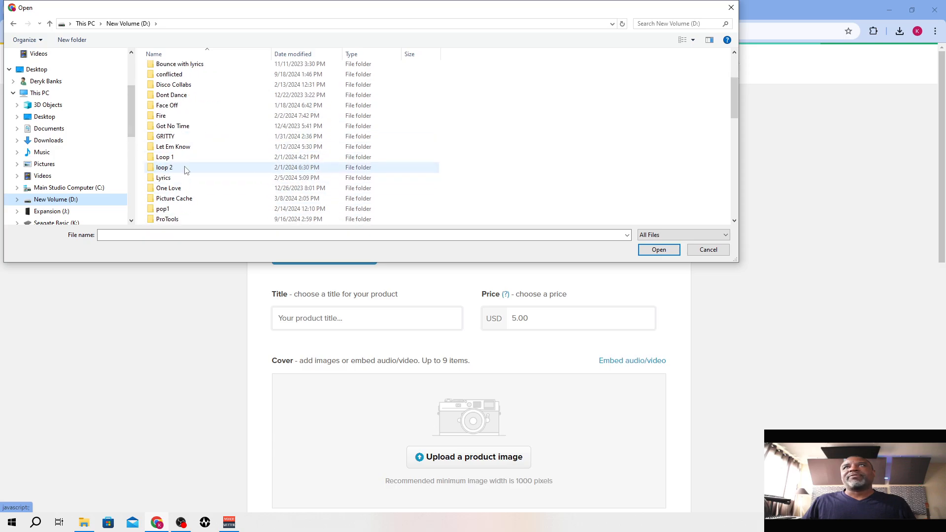
double_click(172, 126)
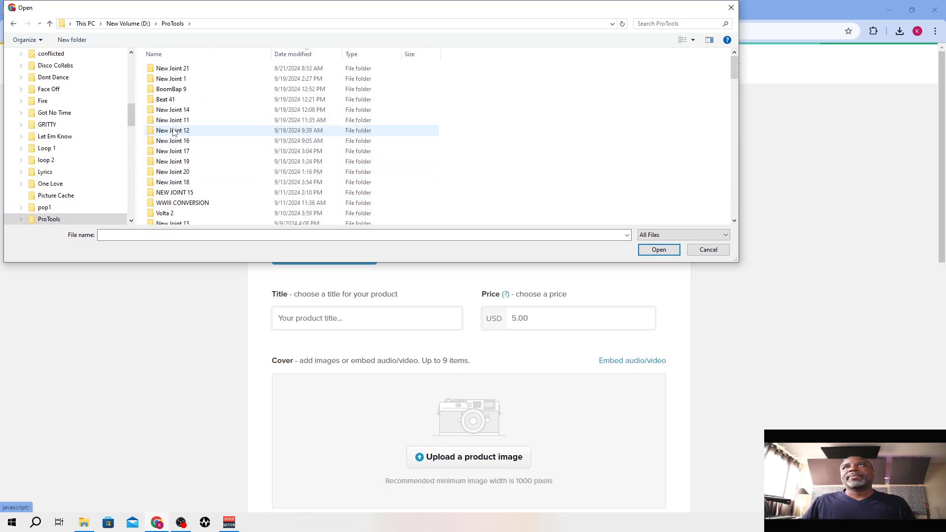
double_click(171, 69)
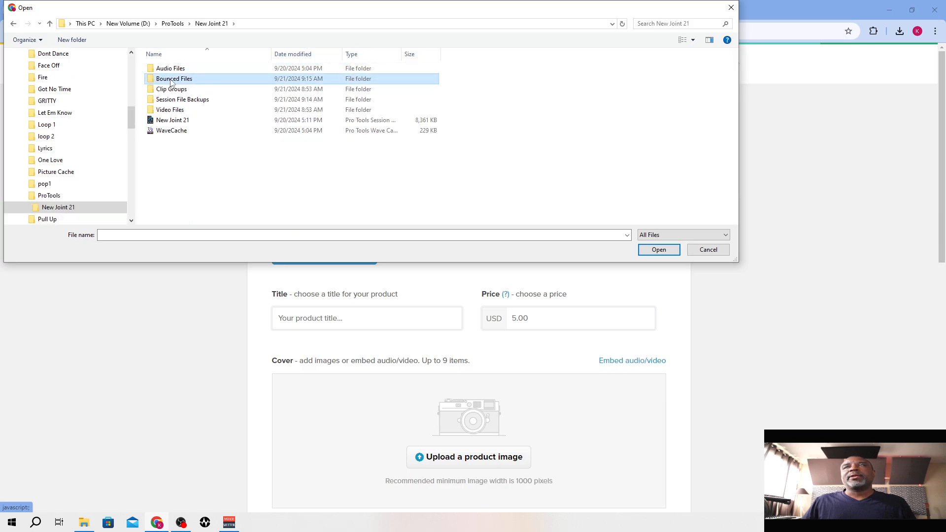
double_click(171, 78)
left_click_drag(218, 54, 412, 54)
left_click(238, 89)
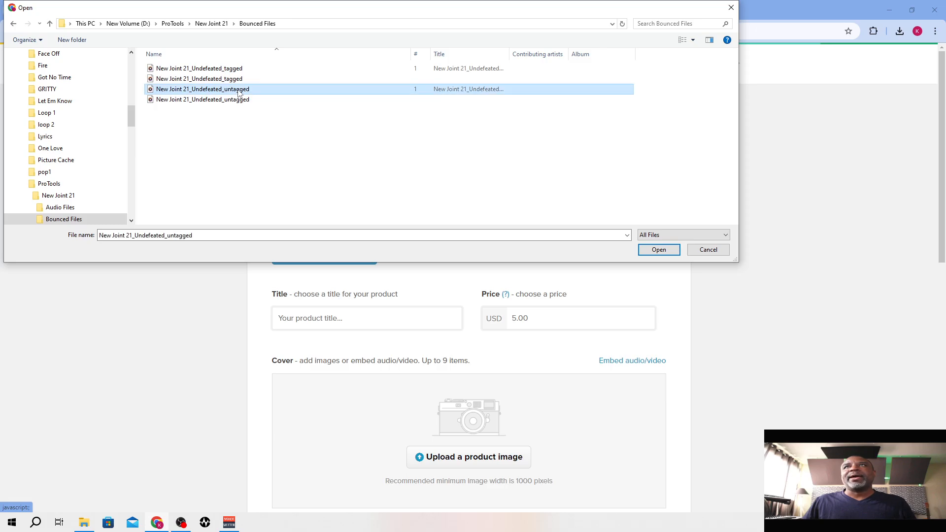
left_click(641, 251)
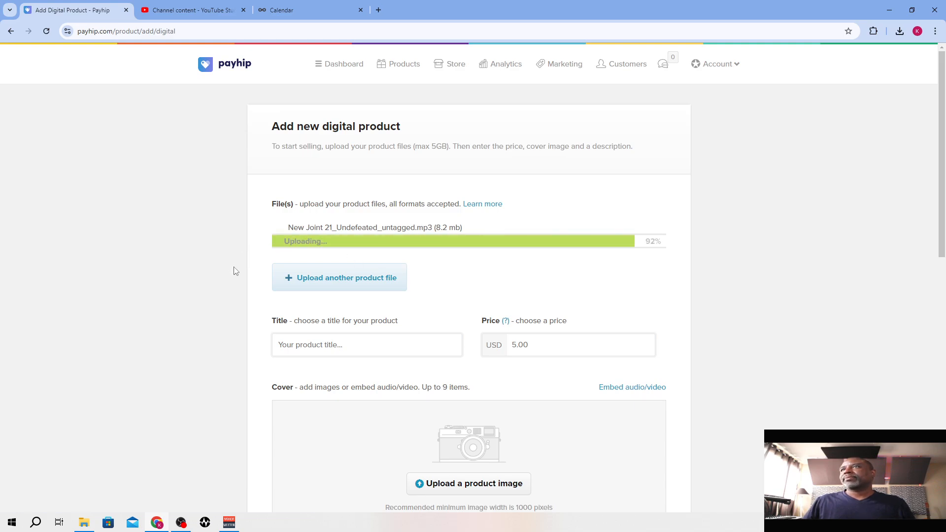
Title the product "$99 Exclusive Beat - New Joint 21 - Undefeated Beat", adapting the suggested New Joint 20 title
left_click(318, 339)
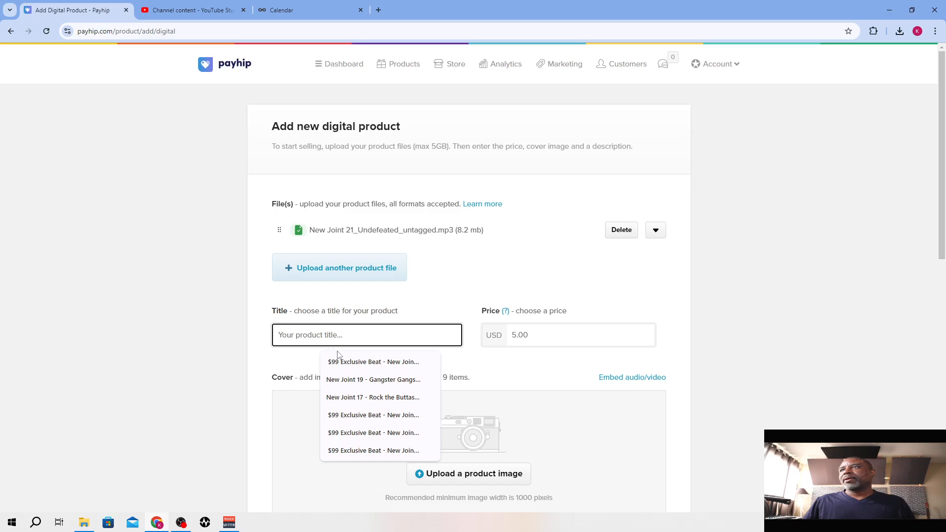
left_click(348, 362)
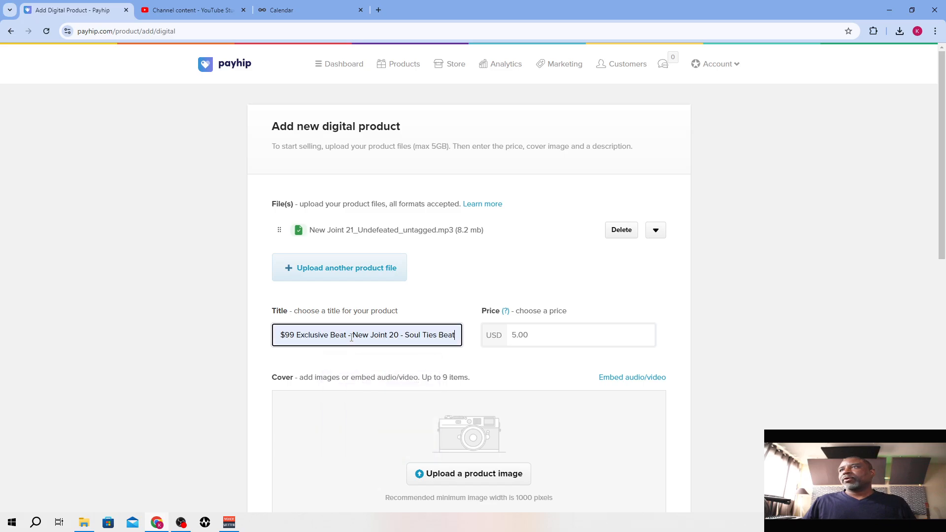
left_click(394, 335)
key("Delete")
type("1")
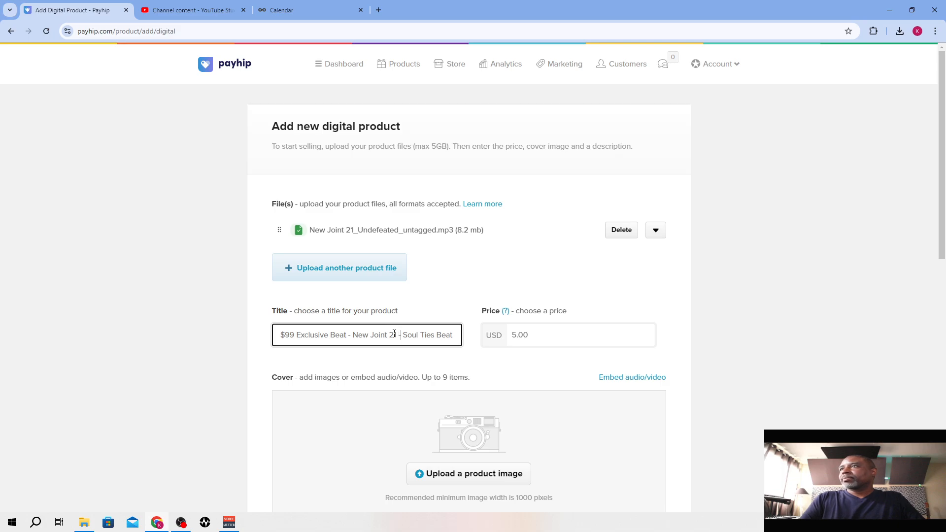
type("ndefeated")
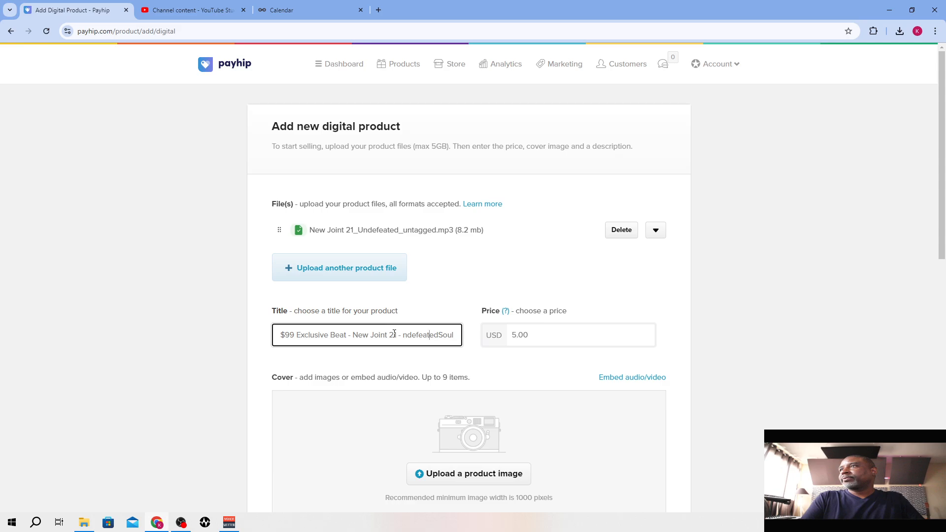
type("U")
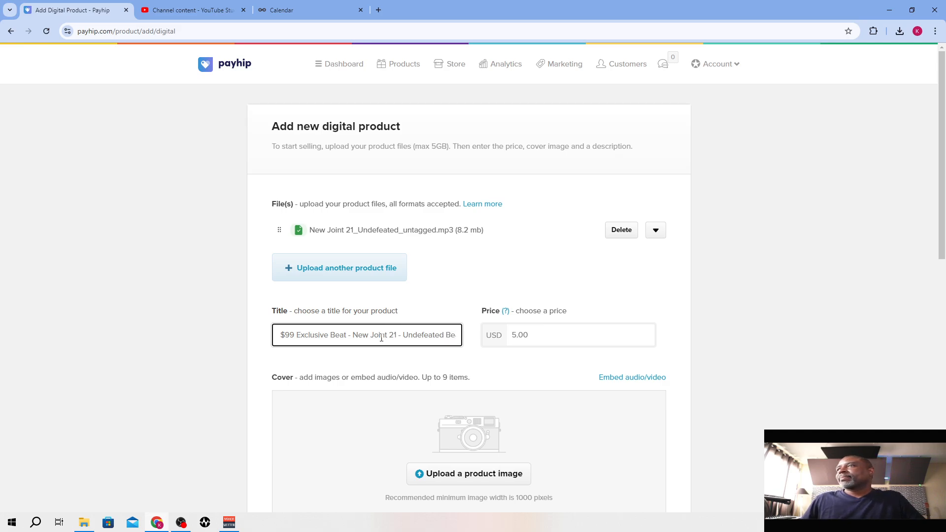
Set the product price to 99.00 USD
left_click(537, 335)
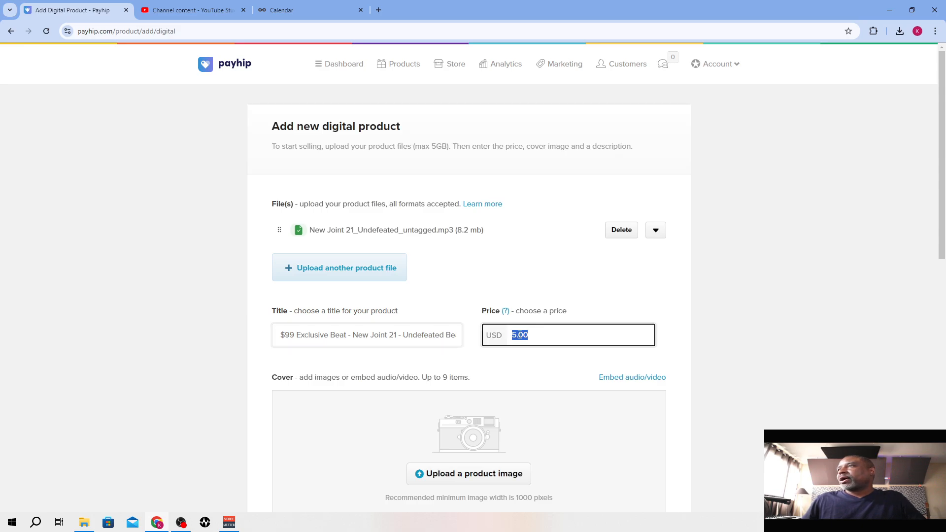
type("99.00")
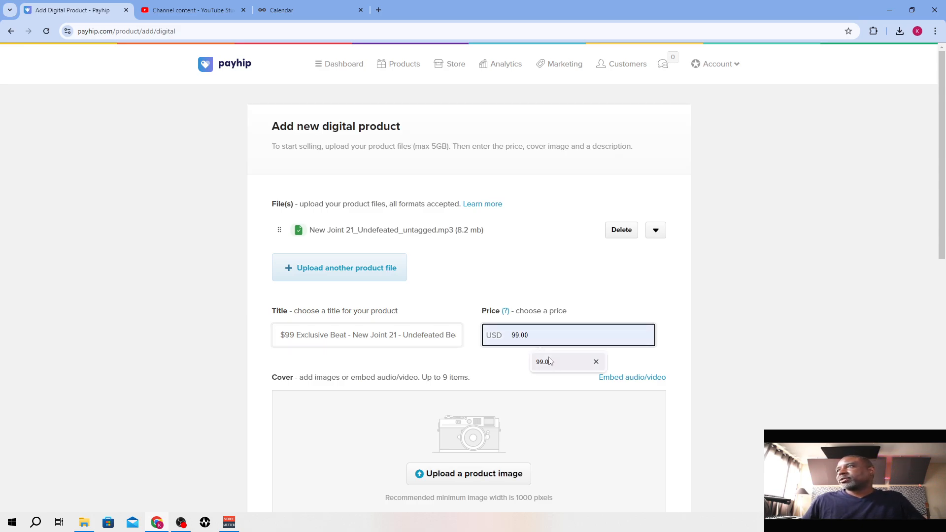
left_click(545, 367)
scroll(544, 366, "down", 2)
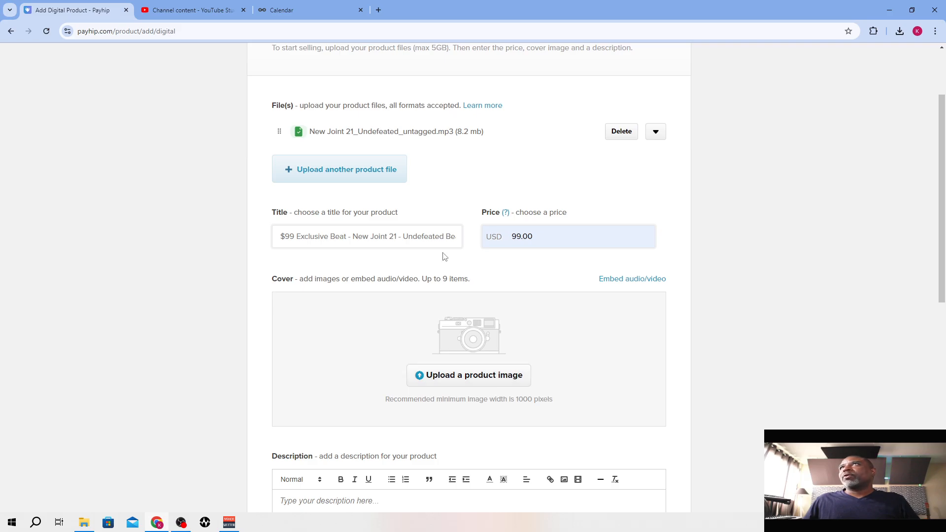
Open Canva in a new browser tab and open the recent album cover design "99 Dollar Beats"
left_click(378, 10)
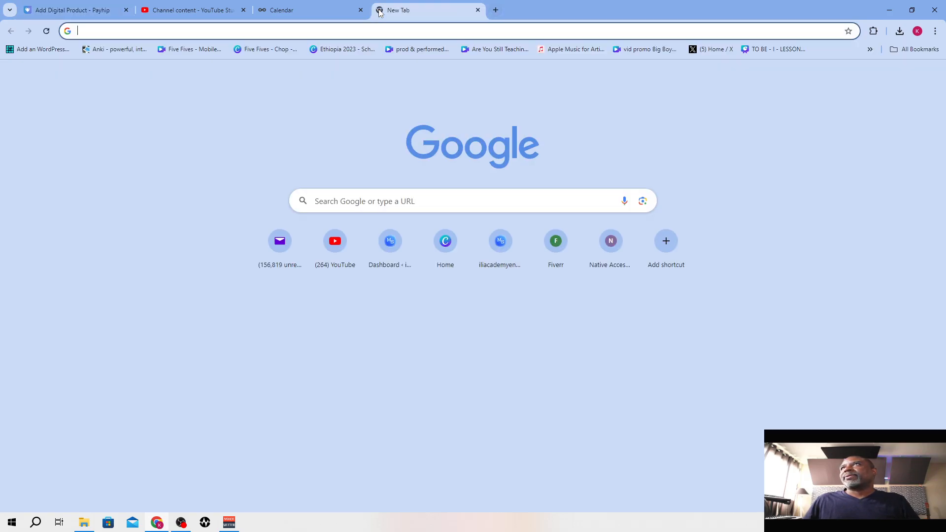
left_click(446, 246)
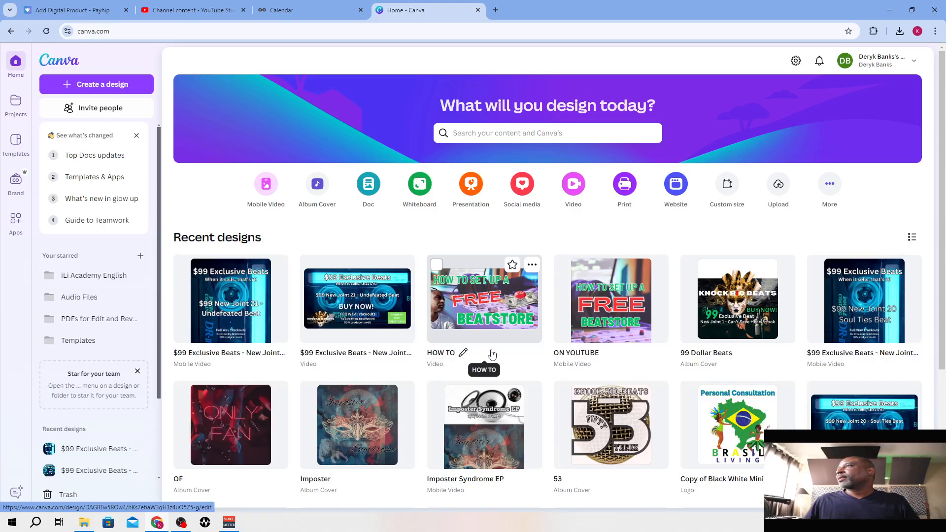
left_click(743, 323)
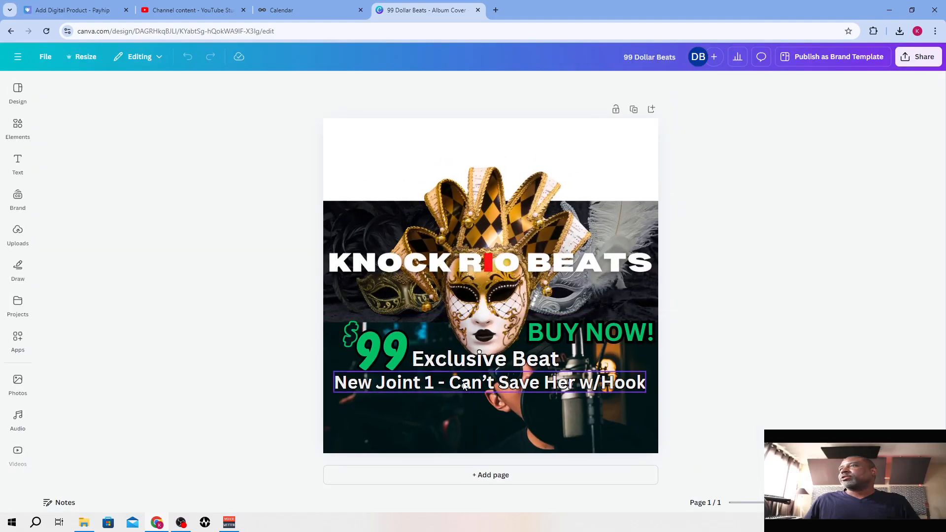
Change the cover's beat title line to "New Joint 21 - Undefeated Beat"
left_click(444, 386)
left_click(427, 383)
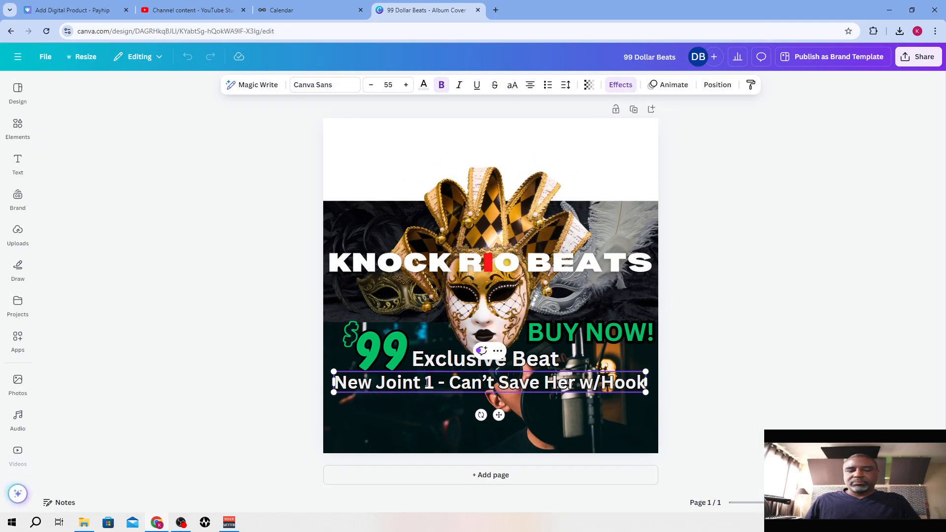
type("21 - ")
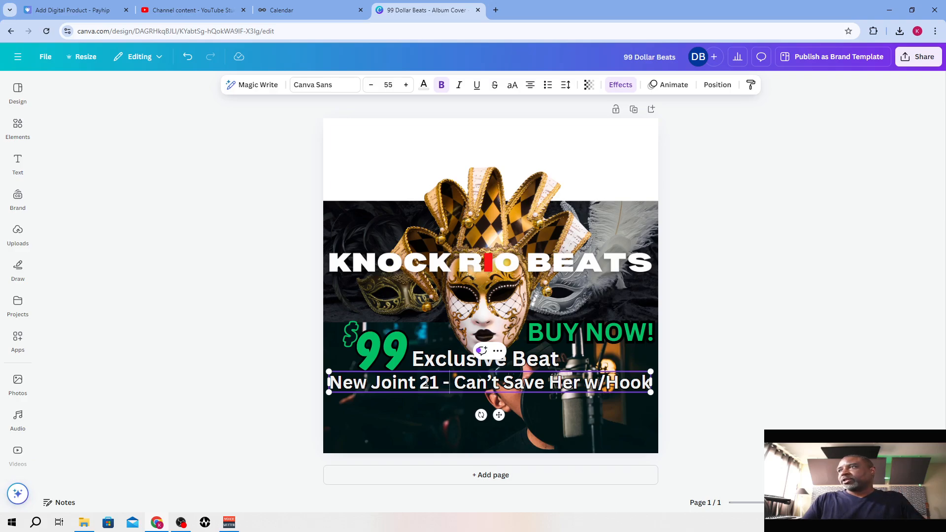
type("uNDEFEAT")
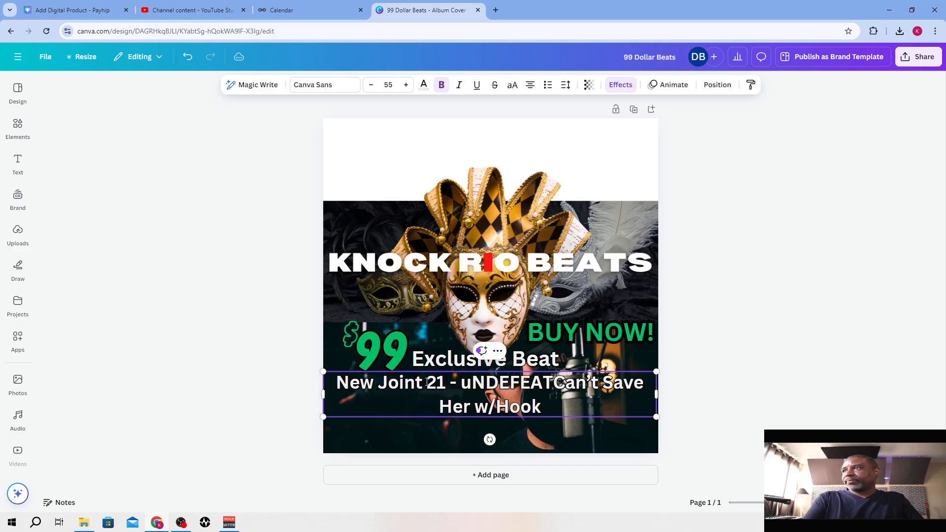
key("BackSpace")
key("BackSpace")
key("BackSpace")
key("BackSpace")
key("BackSpace")
key("BackSpace")
key("BackSpace")
key("BackSpace")
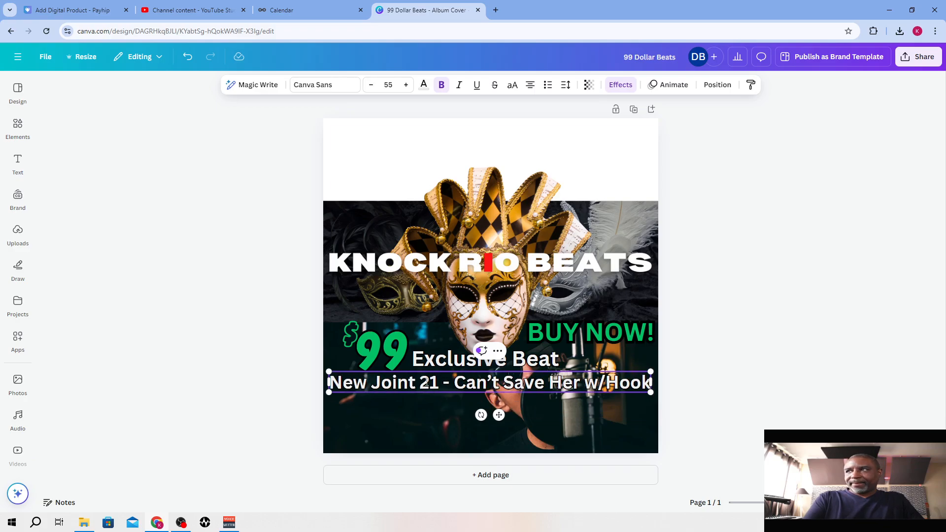
type("Undefeate")
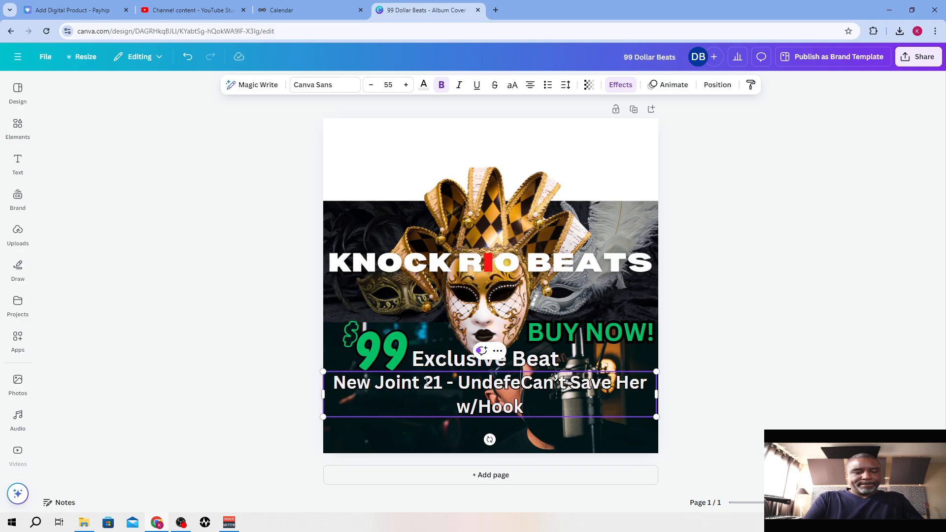
type("d")
key("Delete")
key("Delete")
key("Delete")
type("B")
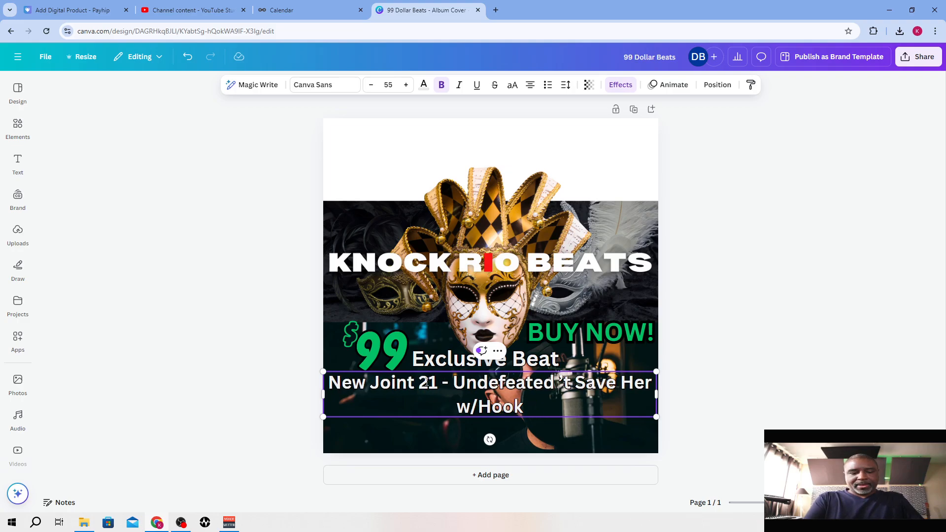
type("eat")
key("Delete")
key("Delete")
key("Delete")
key("Delete")
key("Delete")
key("Delete")
key("Delete")
key("Delete")
key("Delete")
key("Delete")
key("Delete")
key("Delete")
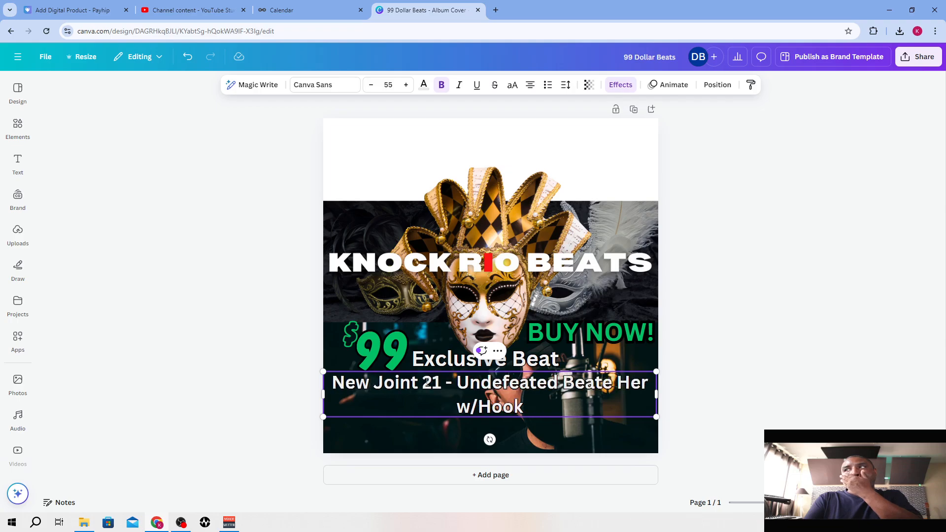
key("Delete")
key("Delete")
key("Delete")
key("Delete")
key("Delete")
key("Delete")
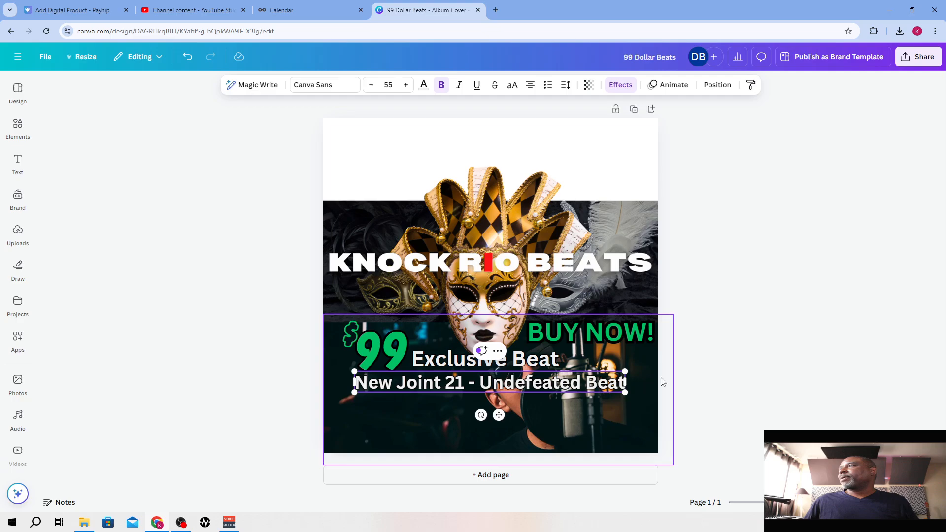
left_click(715, 370)
Increase the font size of the beat title line to 59
left_click(568, 381)
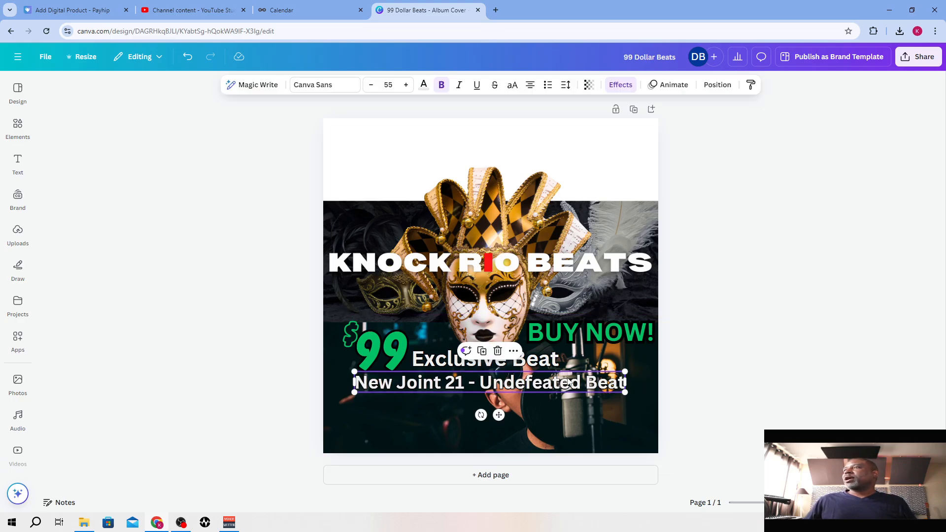
left_click(407, 85)
left_click(407, 85)
left_click(407, 85)
left_click(407, 85)
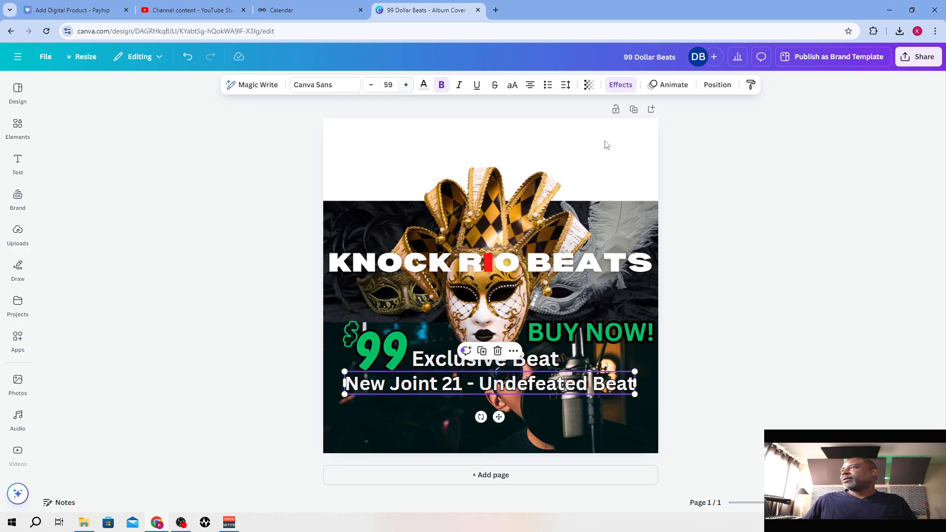
left_click(816, 198)
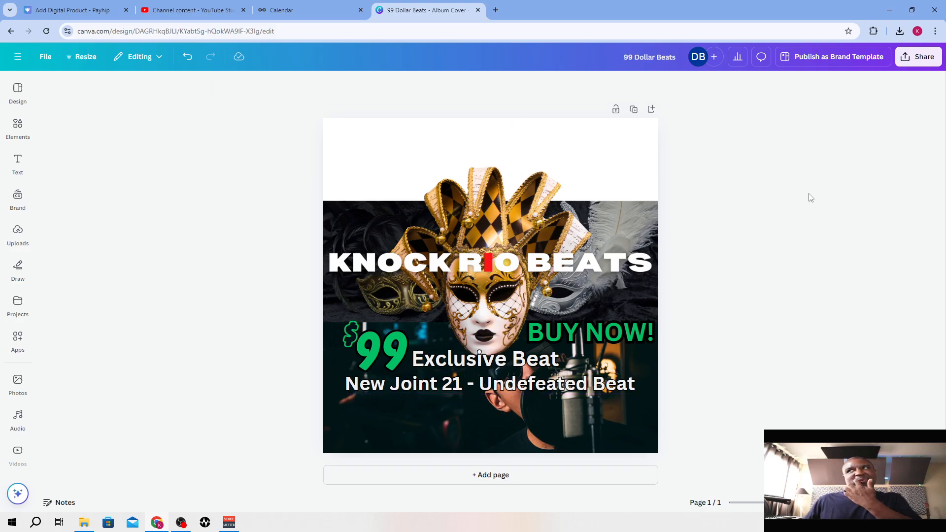
Download the cover design as a PNG with the file size limited to 2000 KB
left_click(914, 59)
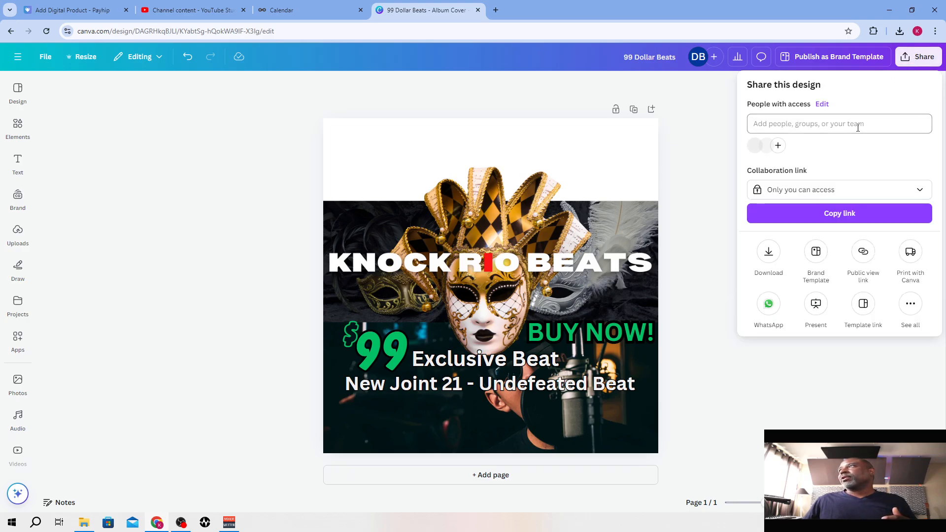
left_click(769, 251)
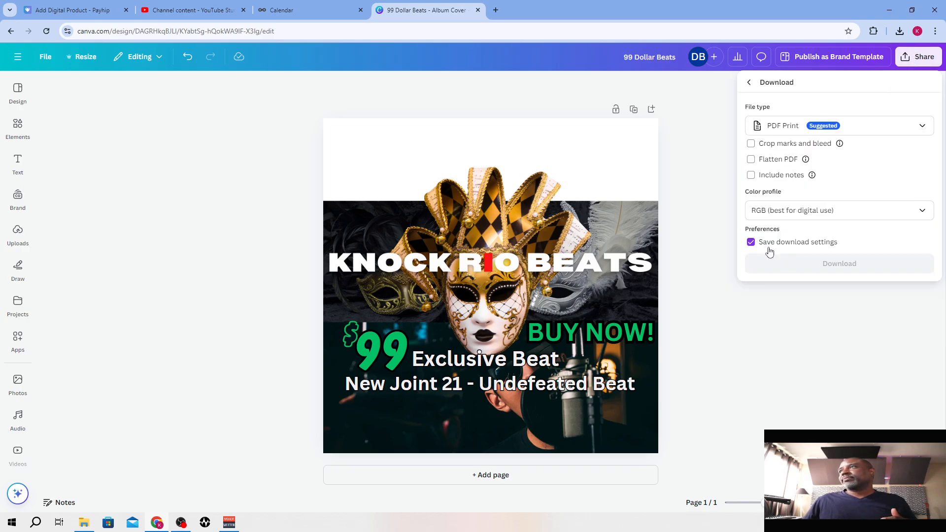
left_click(811, 129)
left_click(802, 188)
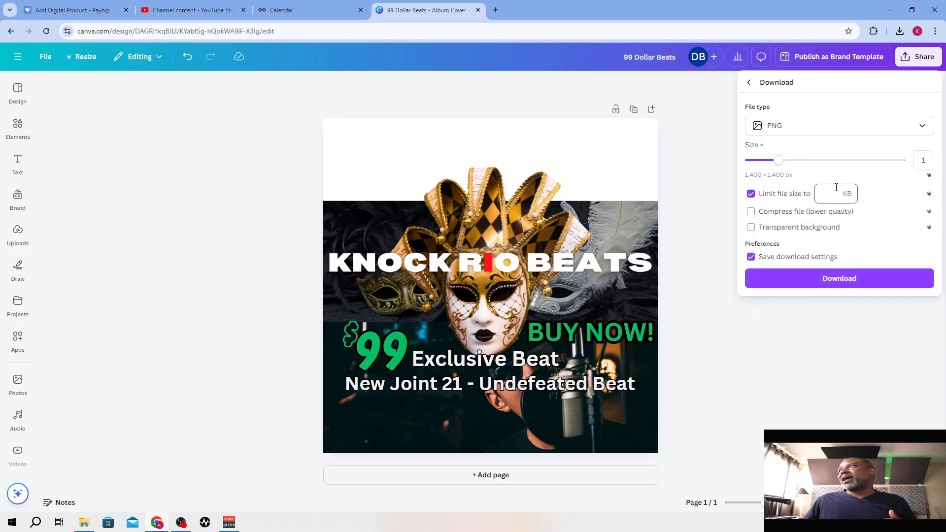
type("2000")
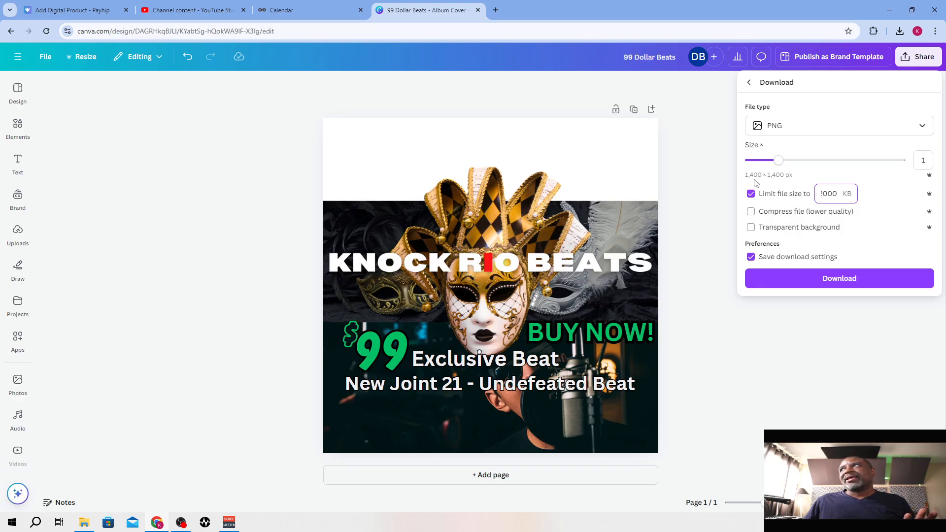
left_click(846, 284)
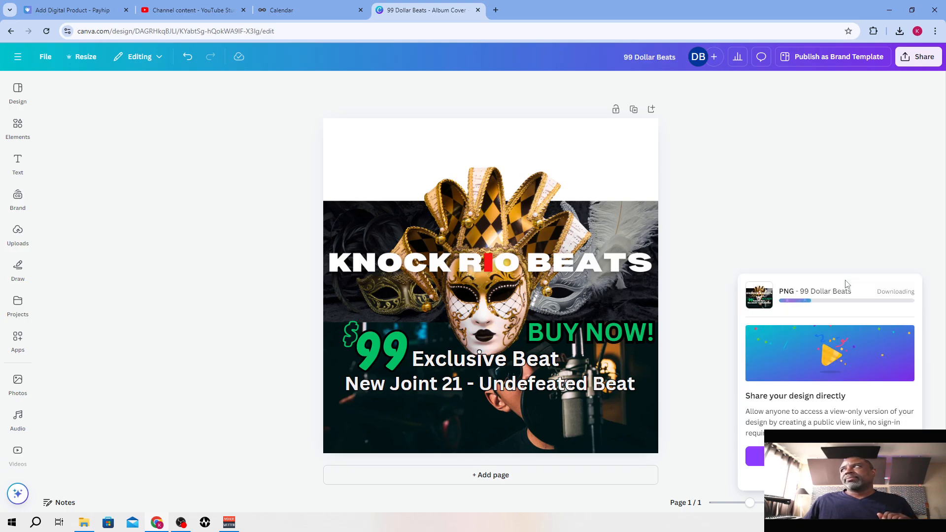
Switch to YouTube Studio and copy the link of the "$99 Exclusive Beat - New Joint 21 - Undefeated Beat" video
left_click(70, 9)
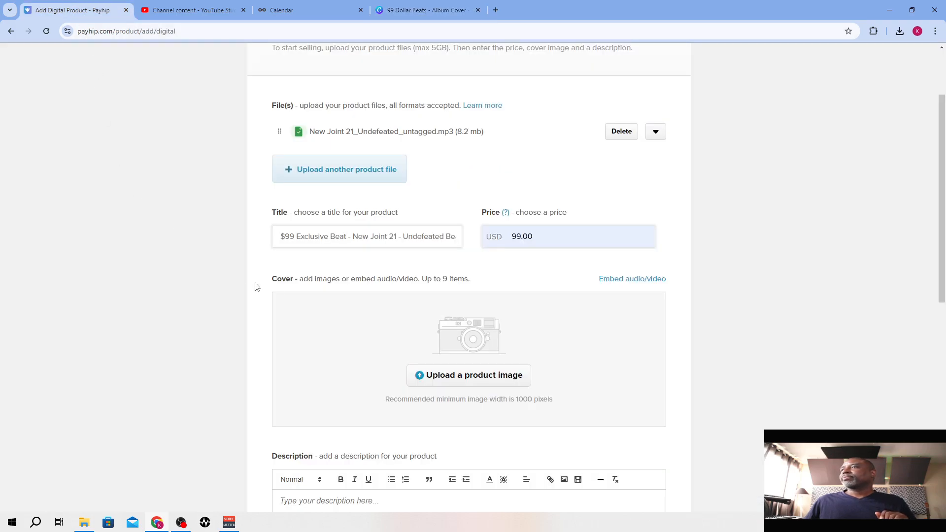
left_click(200, 9)
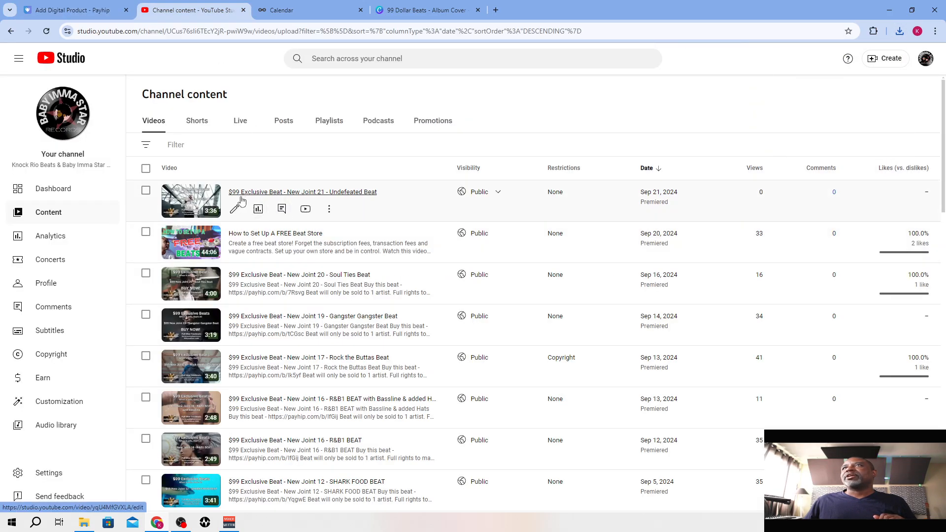
left_click(332, 209)
left_click(292, 228)
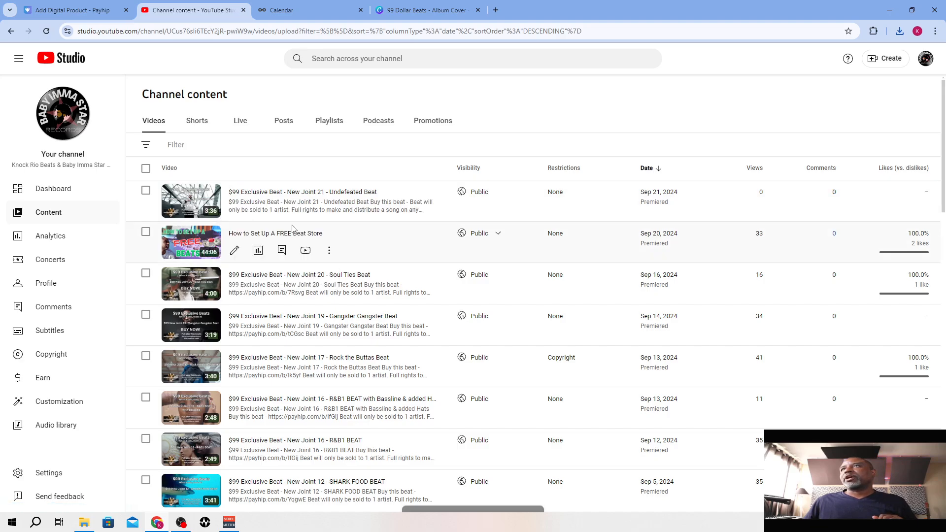
Return to the Payhip product form and upload 99 Dollar Beats (16) from Downloads as the cover image
left_click(83, 6)
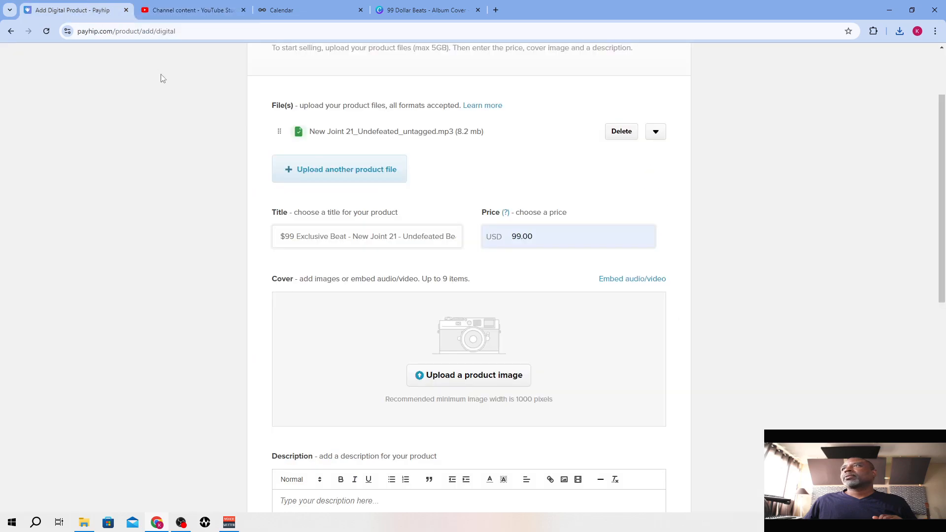
left_click(456, 380)
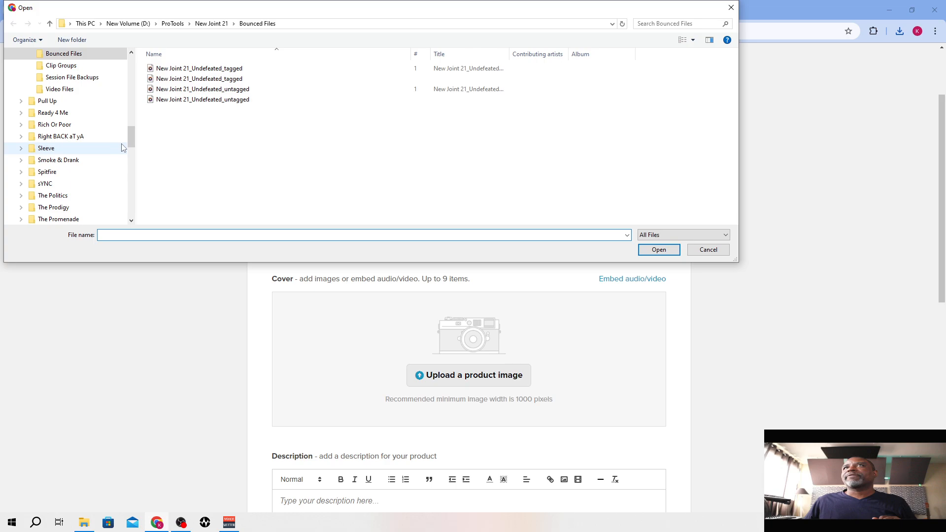
scroll(129, 111, "up", 11)
scroll(95, 117, "down", 7)
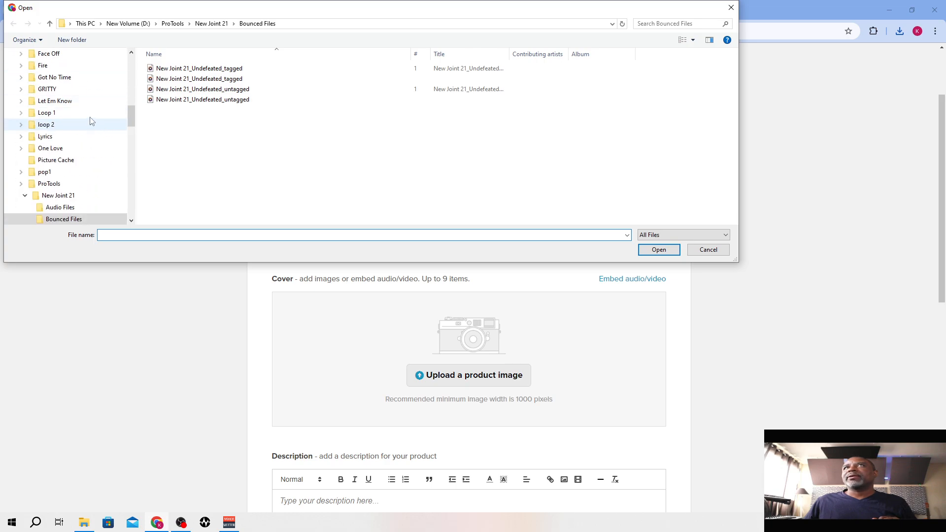
scroll(91, 122, "up", 2)
left_click_drag(131, 110, 132, 50)
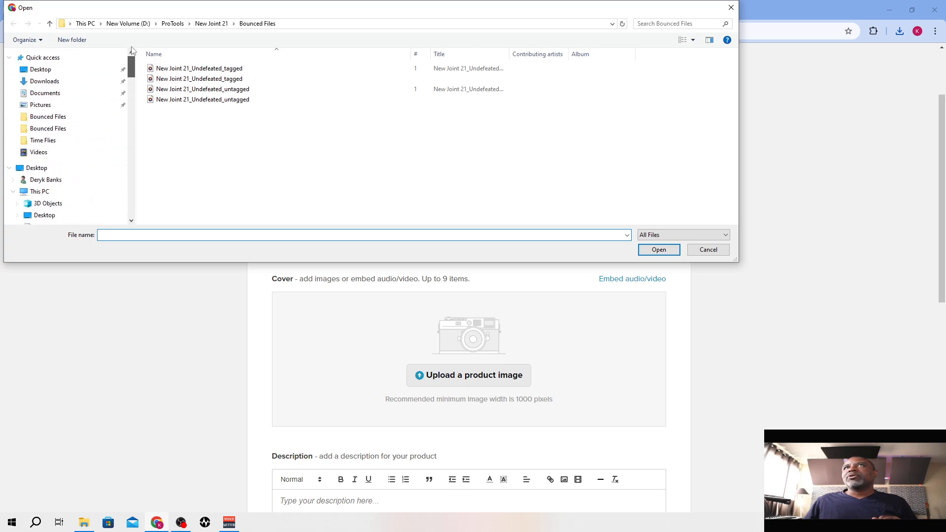
left_click(67, 82)
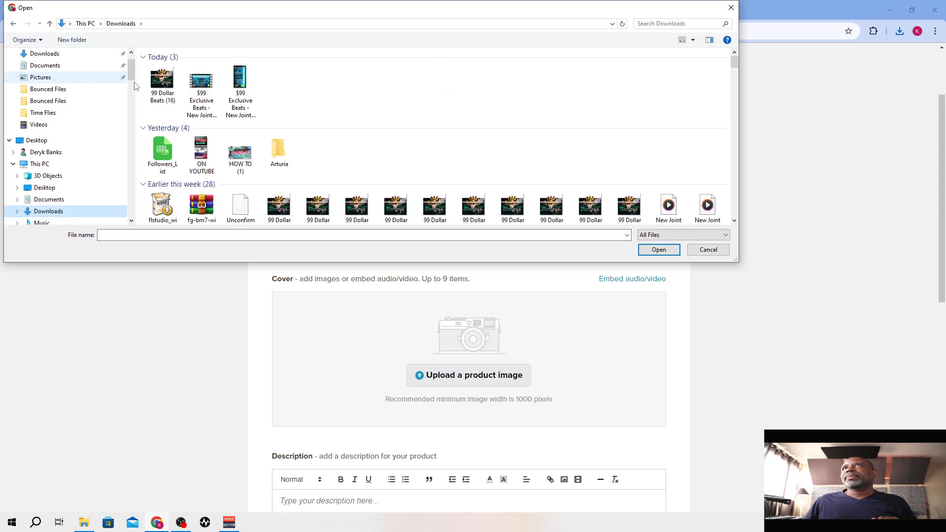
left_click(162, 83)
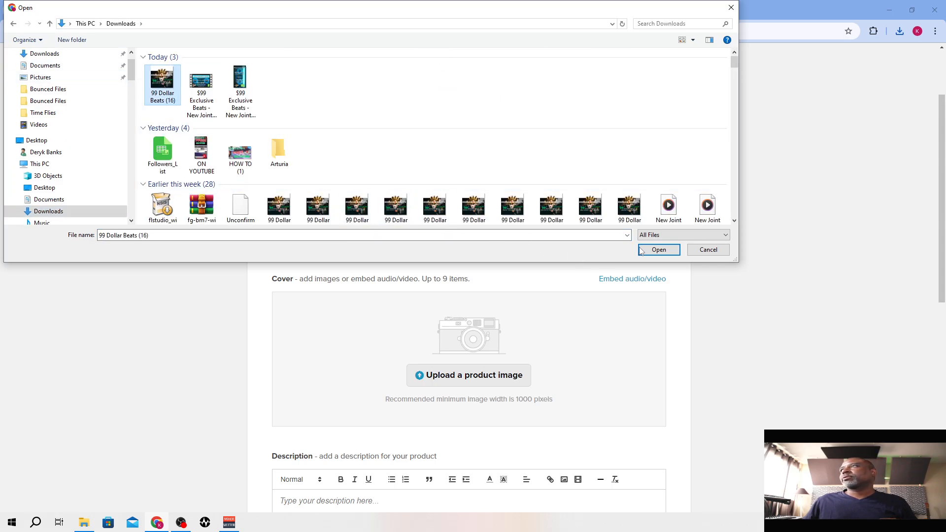
left_click(658, 249)
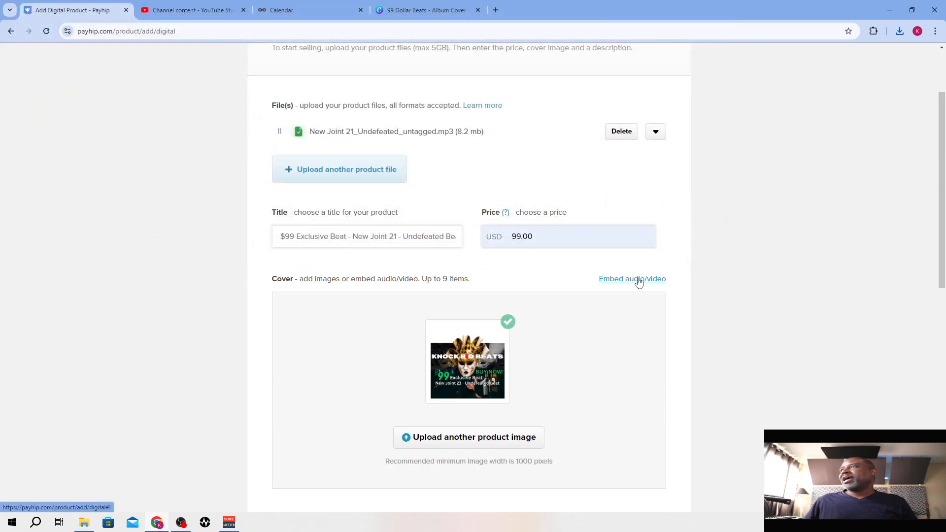
Embed the beat's YouTube video in the product cover using the copied link
left_click(630, 282)
left_click(529, 331)
type("https://youtu.be/yqU4MfGVXLA")
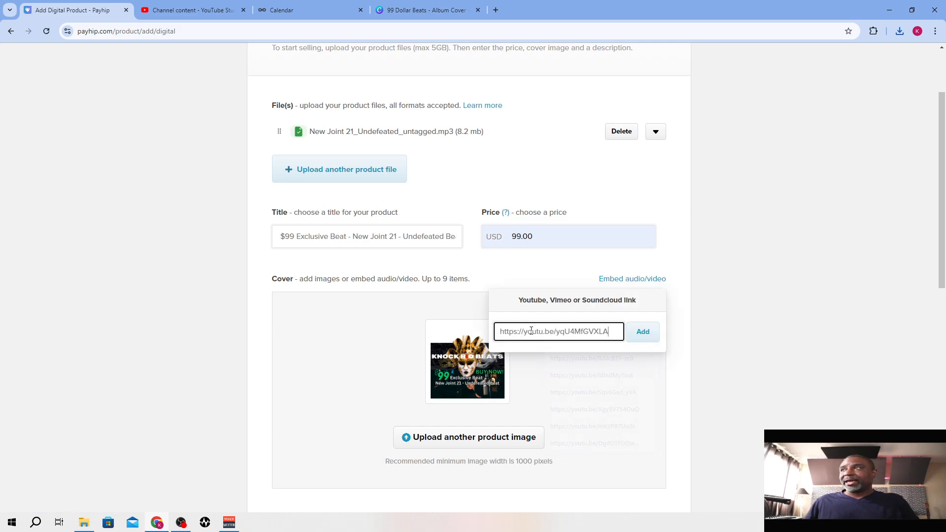
left_click(642, 332)
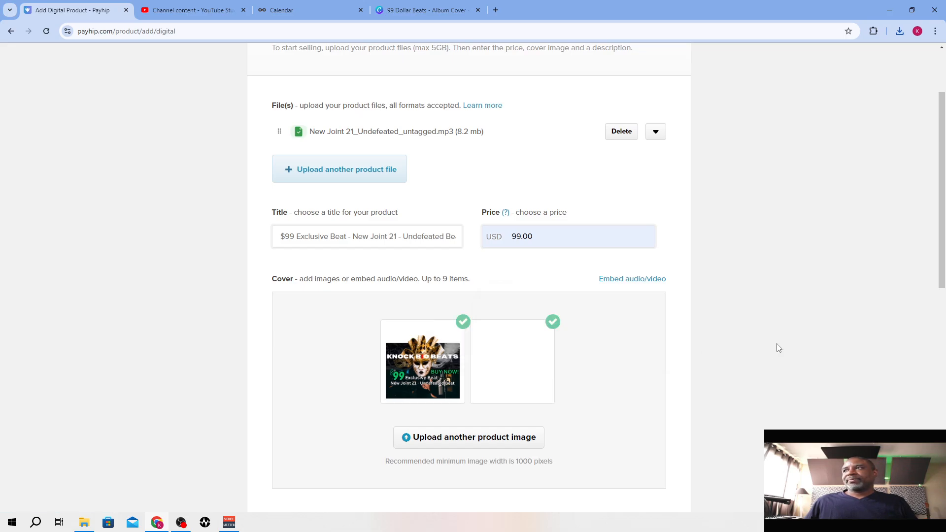
scroll(671, 338, "down", 2)
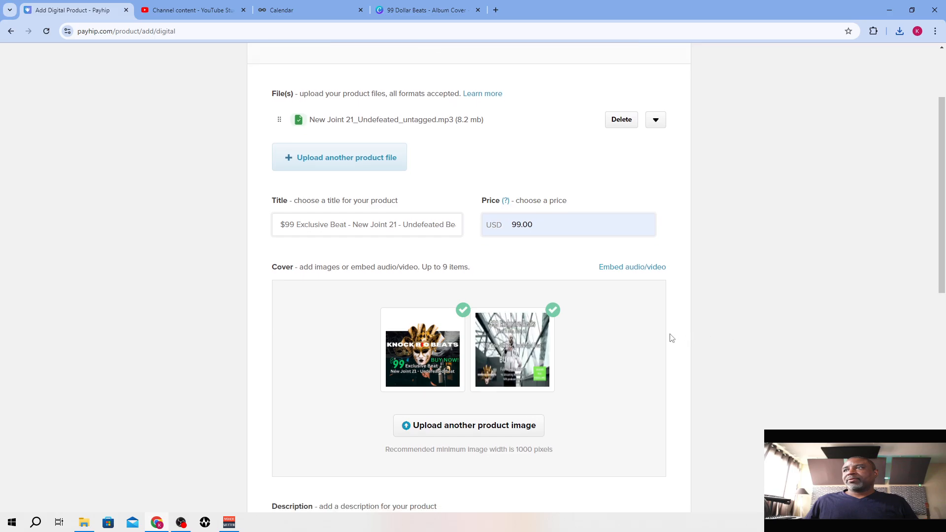
Switch to YouTube Studio, open the details of the New Joint 21 - Undefeated Beat video and copy its entire description
scroll(671, 338, "down", 1)
scroll(671, 338, "up", 5)
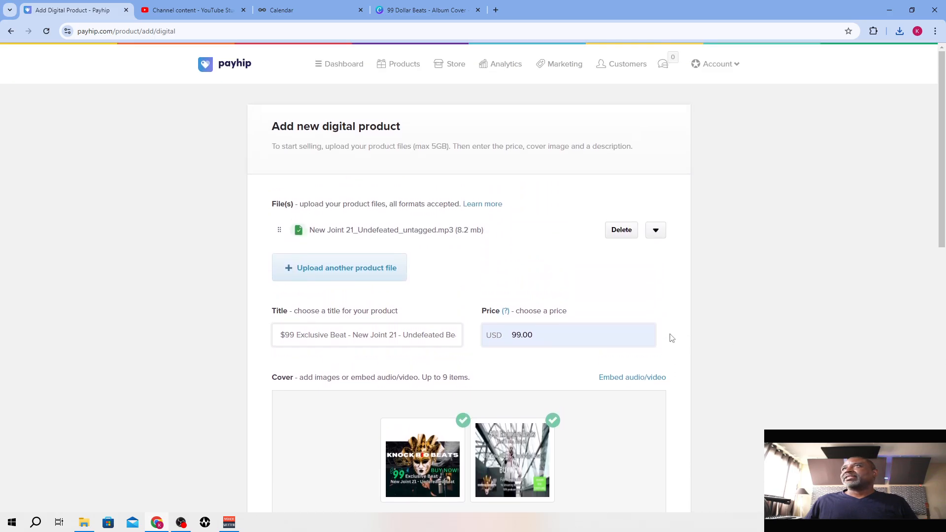
scroll(671, 338, "down", 4)
scroll(671, 338, "down", 6)
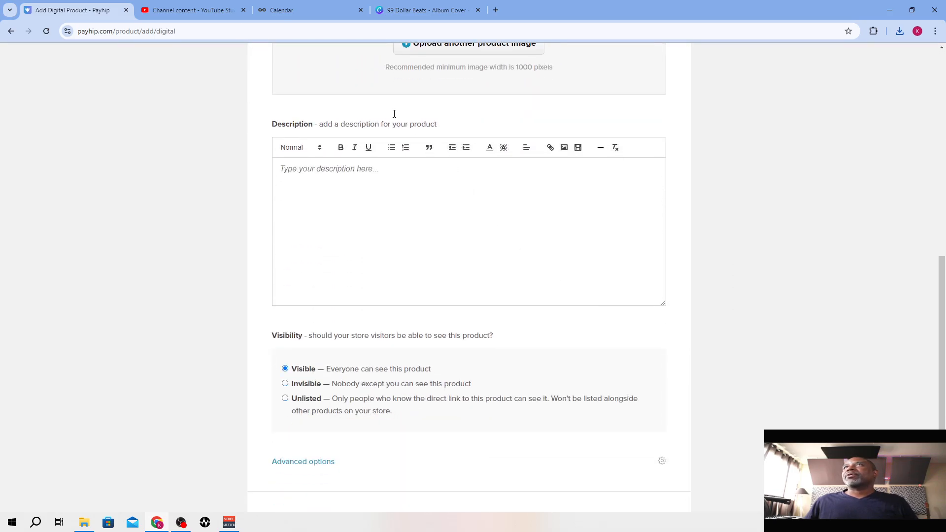
left_click(213, 10)
left_click(242, 193)
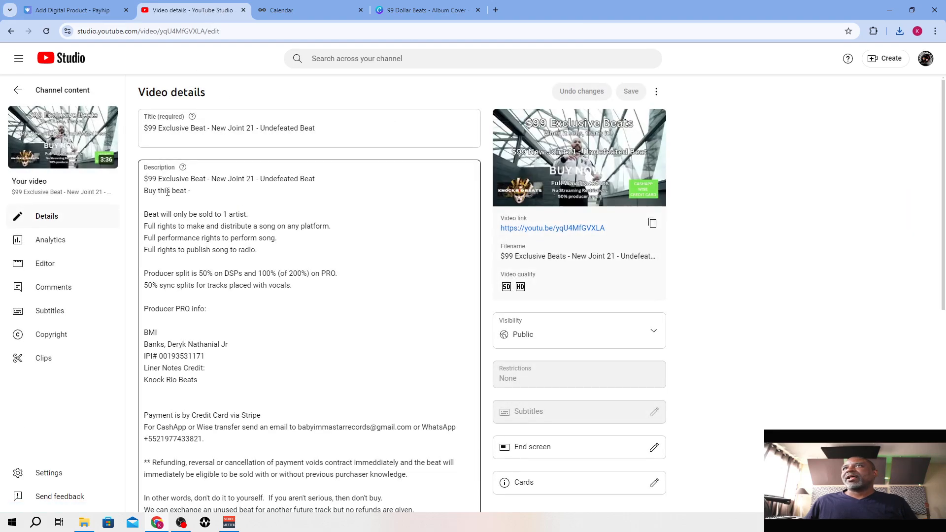
right_click(222, 204)
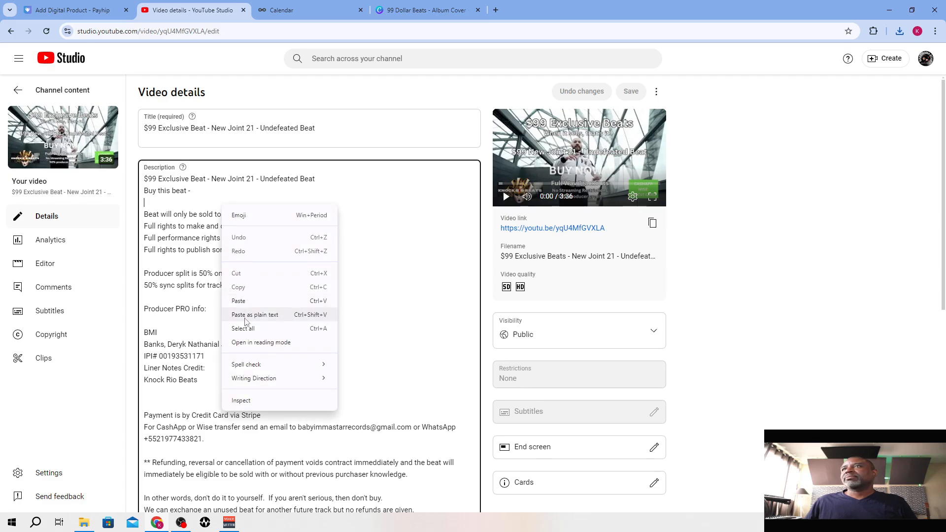
left_click(248, 334)
right_click(231, 261)
left_click(258, 305)
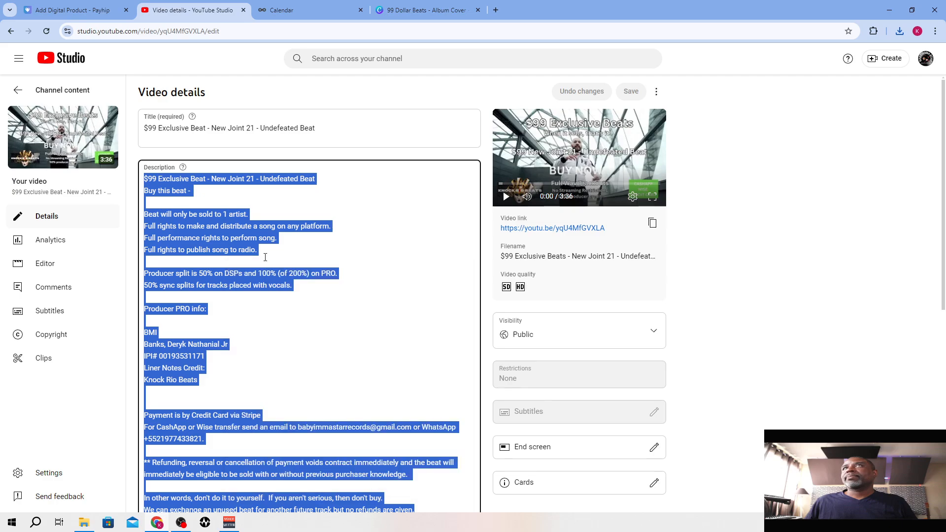
Return to the Payhip product form and paste the copied video text as the product description
left_click(73, 10)
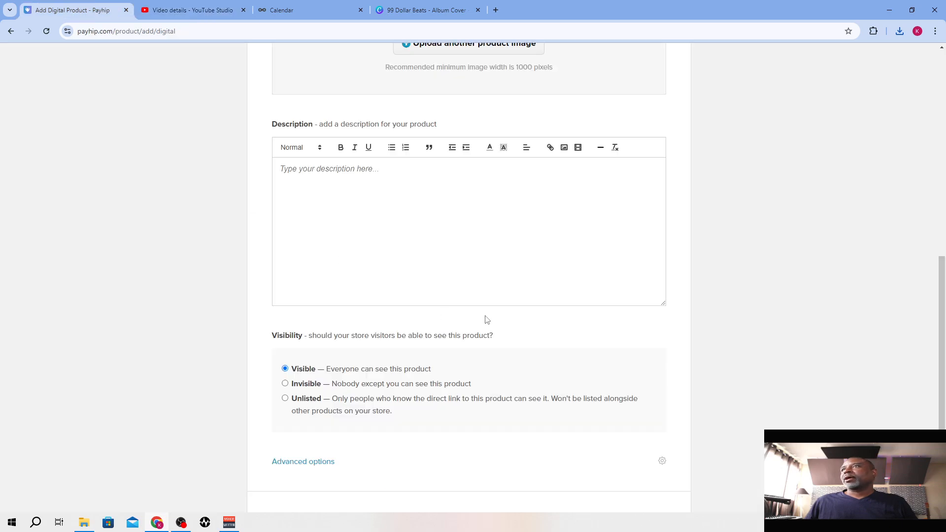
left_click(390, 234)
key("ctrl+v")
Remove the "Buy this beat -" line from the product description
scroll(392, 242, "up", 1)
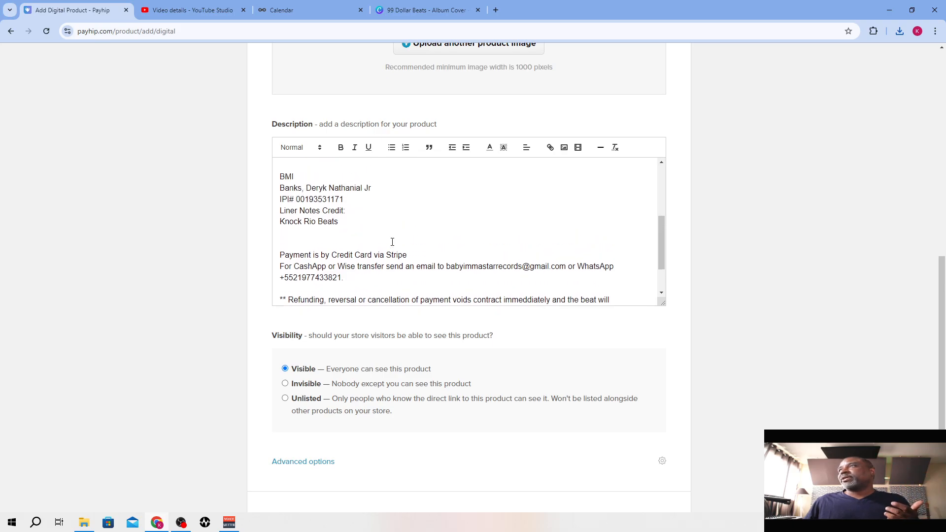
scroll(392, 241, "up", 5)
left_click_drag(350, 181, 270, 183)
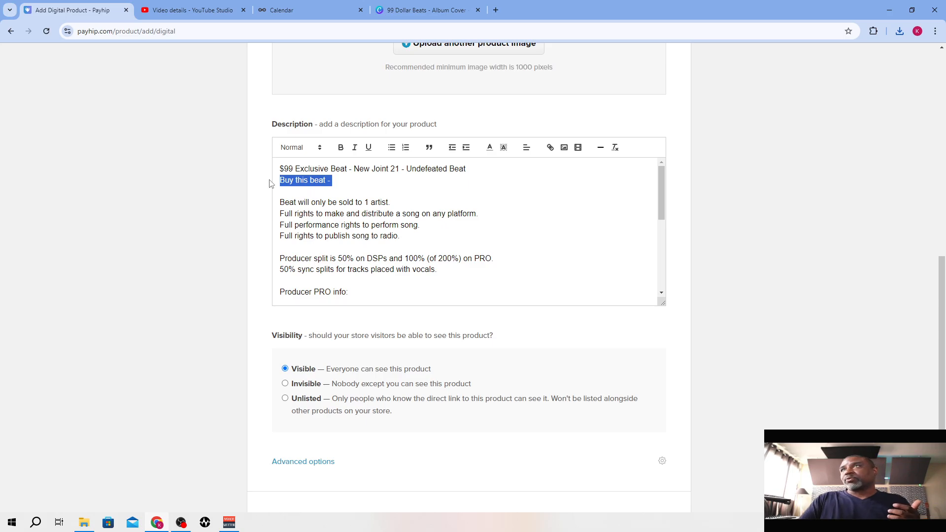
key("Delete")
key("Delete")
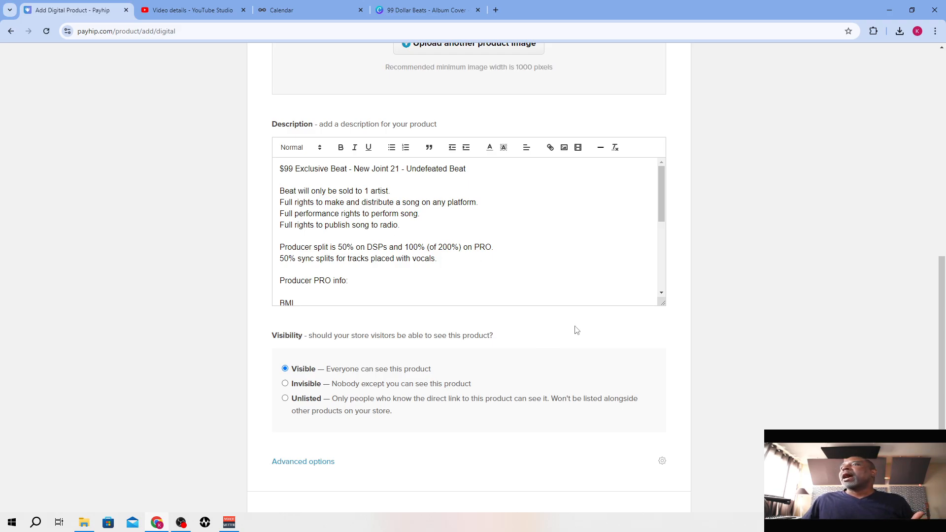
In the product's advanced options, limit the number of times it can be sold to 1
scroll(576, 329, "down", 1)
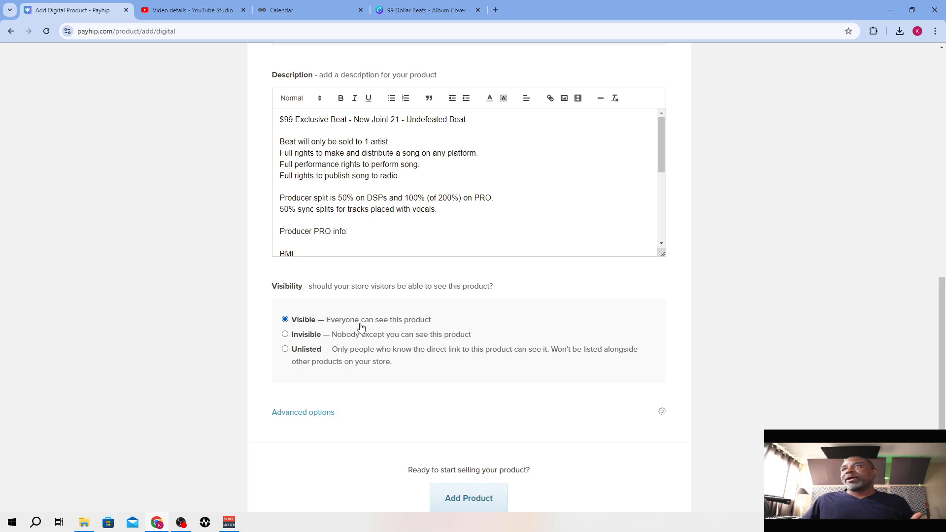
left_click(314, 413)
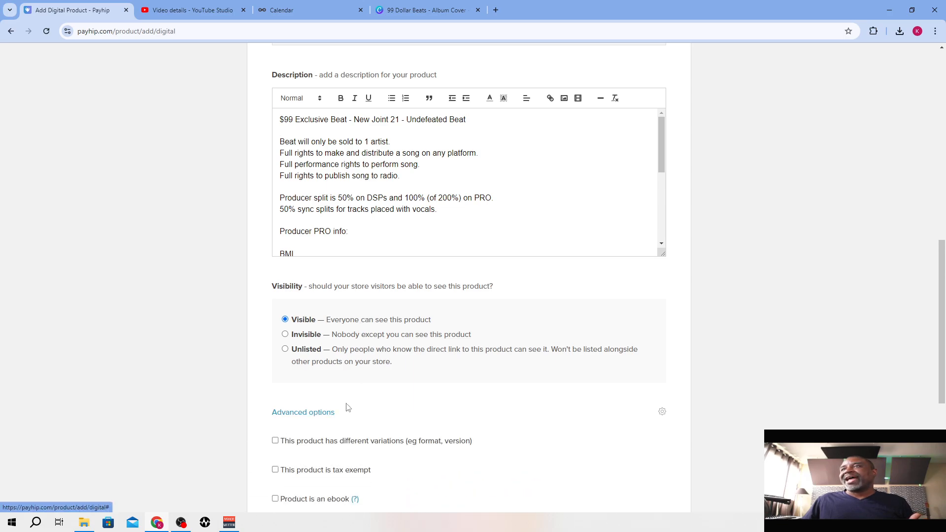
scroll(344, 408, "down", 4)
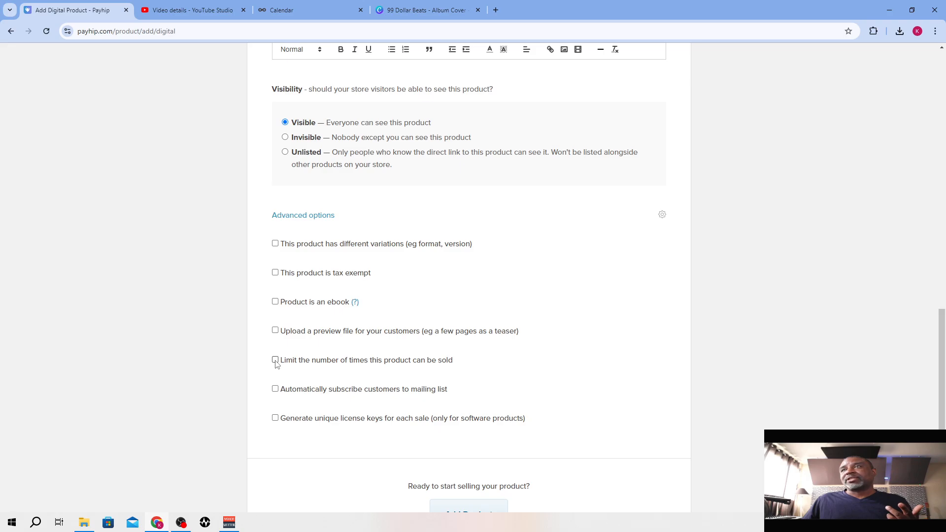
left_click(274, 359)
left_click_drag(333, 403, 368, 403)
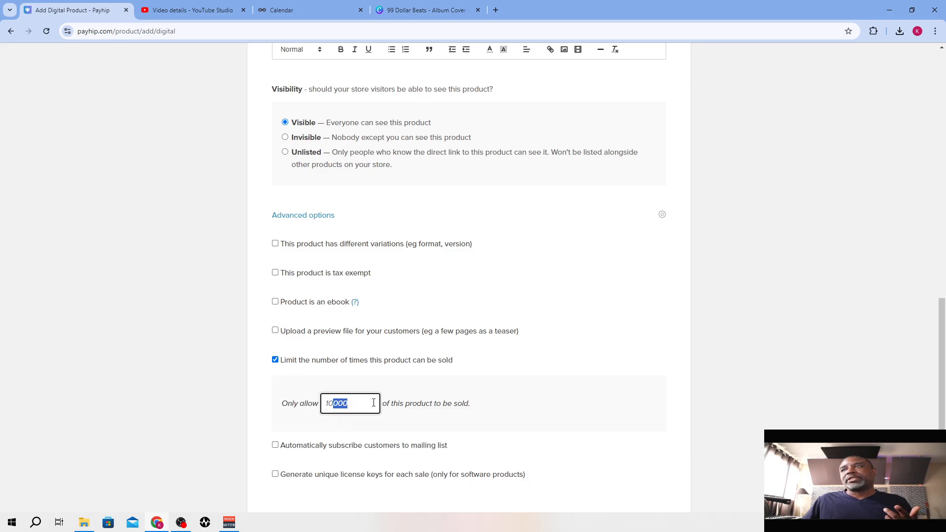
key("BackSpace")
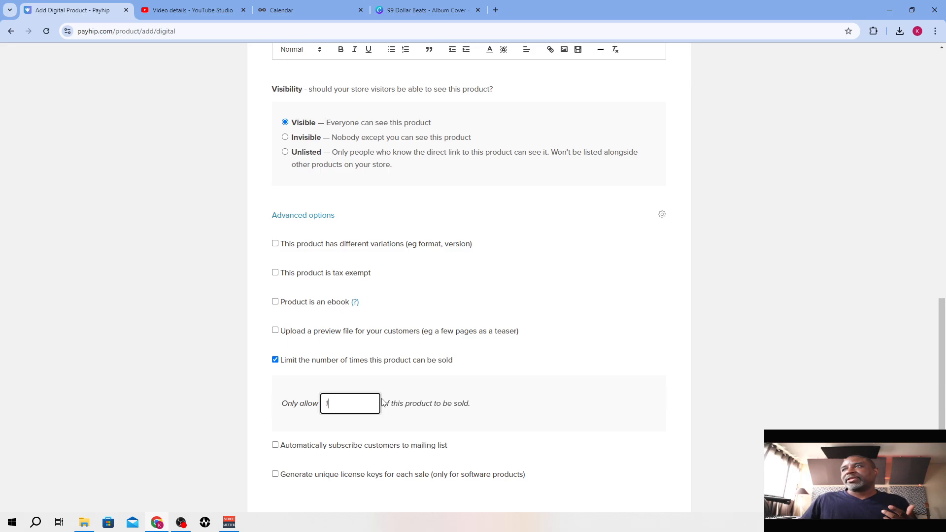
left_click(551, 406)
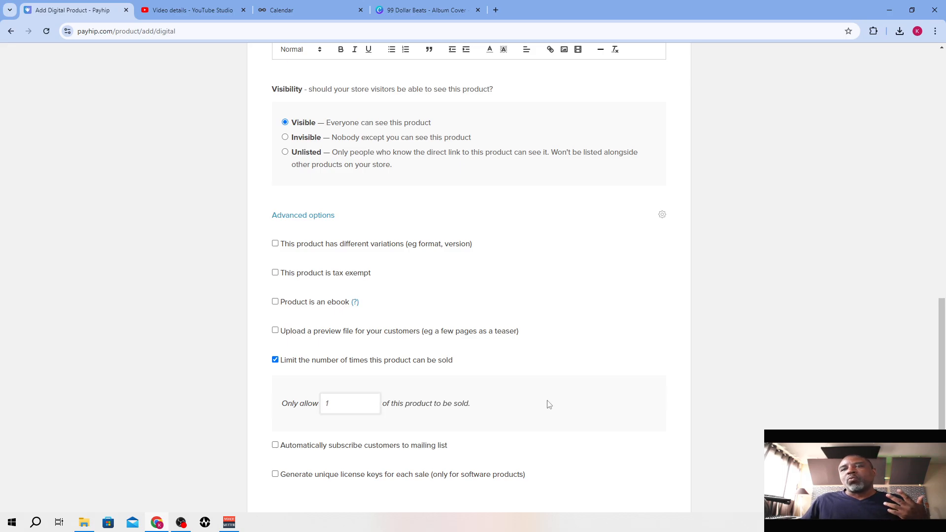
Review the completed product form and add the beat as a product to the store
scroll(549, 404, "down", 3)
scroll(549, 404, "up", 11)
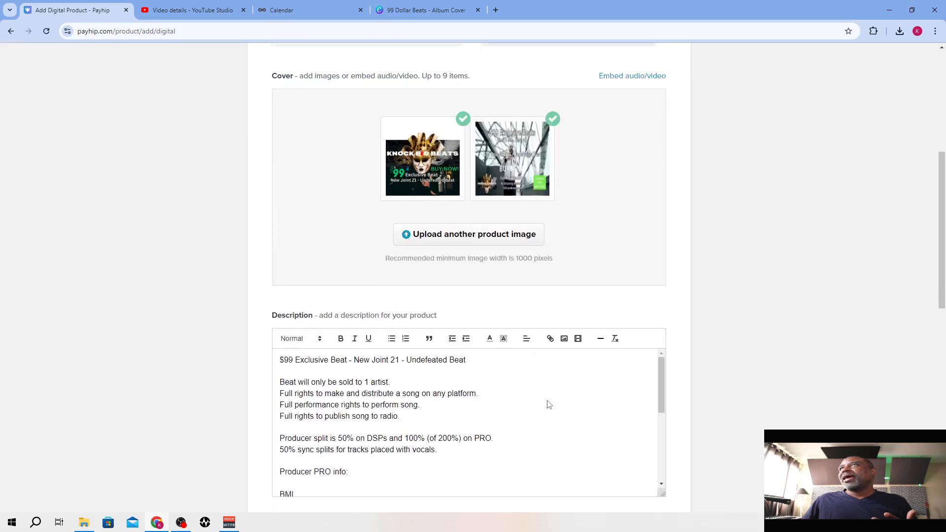
scroll(549, 404, "up", 5)
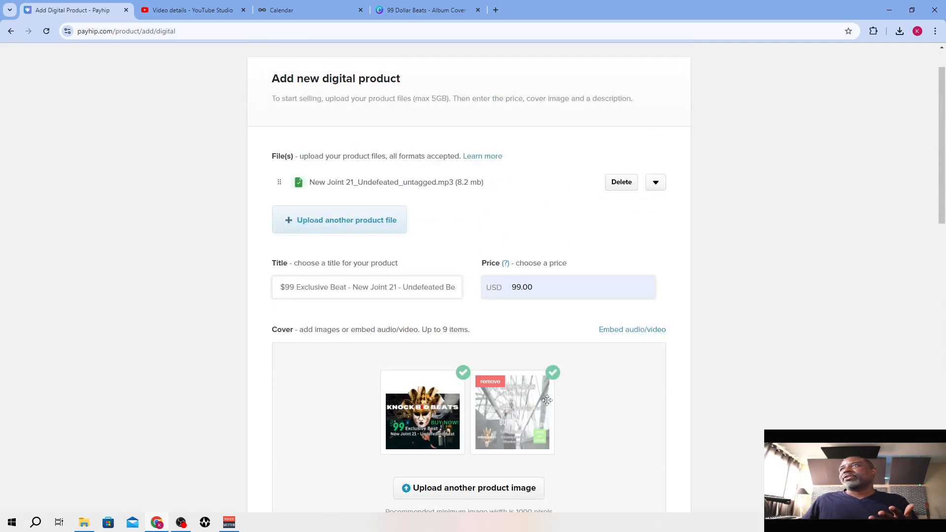
scroll(547, 400, "down", 3)
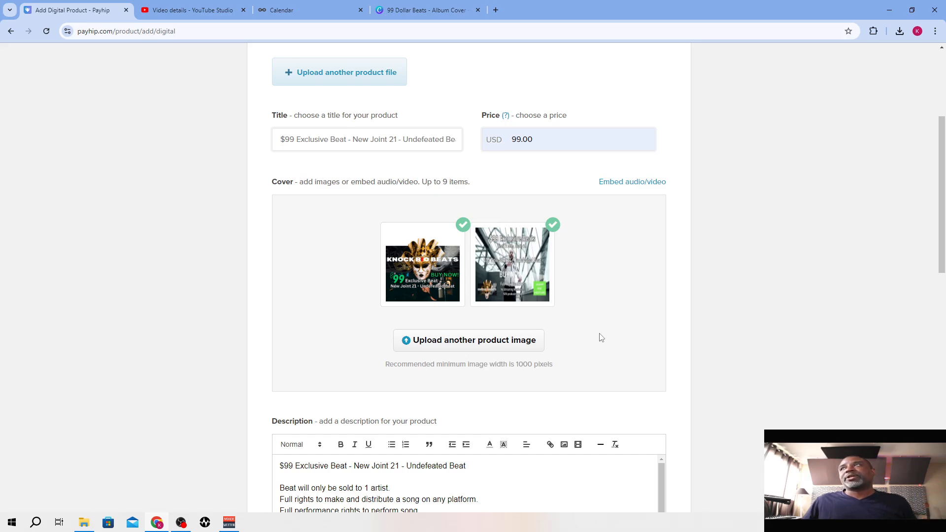
scroll(601, 337, "down", 6)
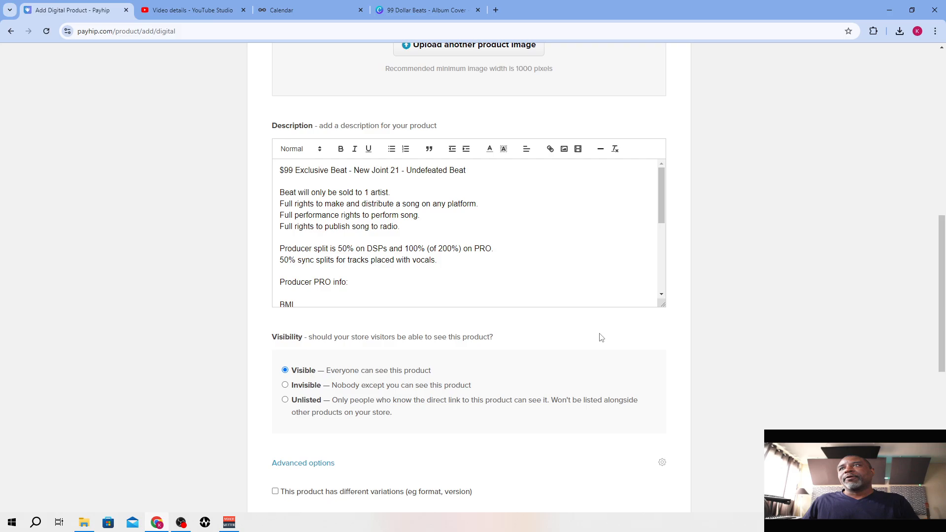
scroll(601, 337, "down", 4)
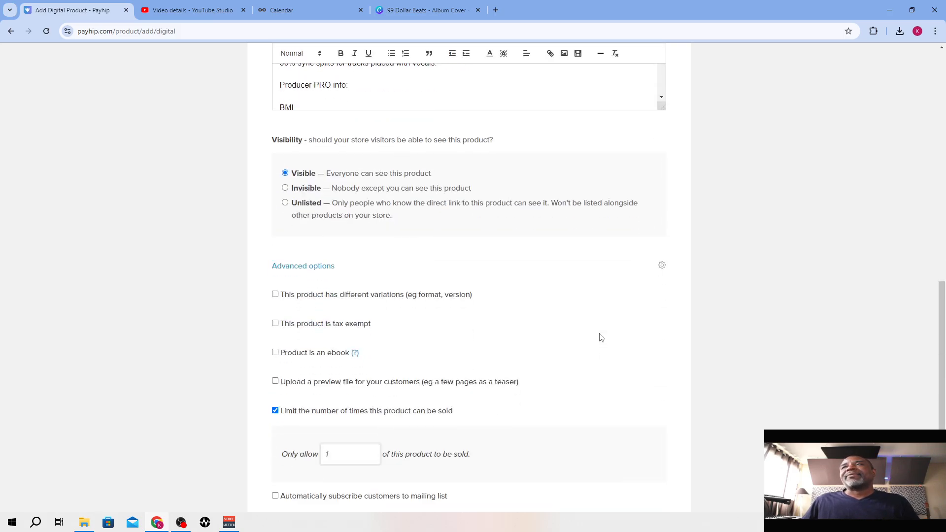
scroll(601, 337, "down", 4)
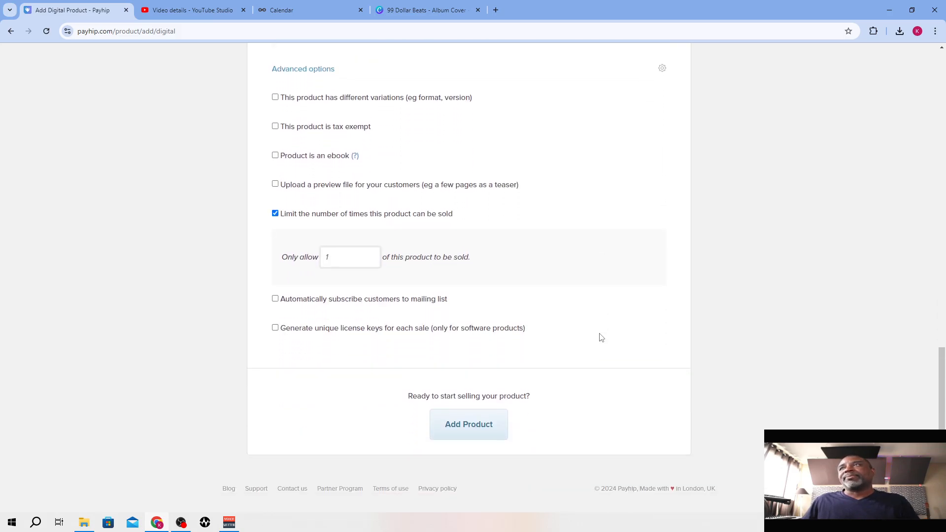
left_click(483, 424)
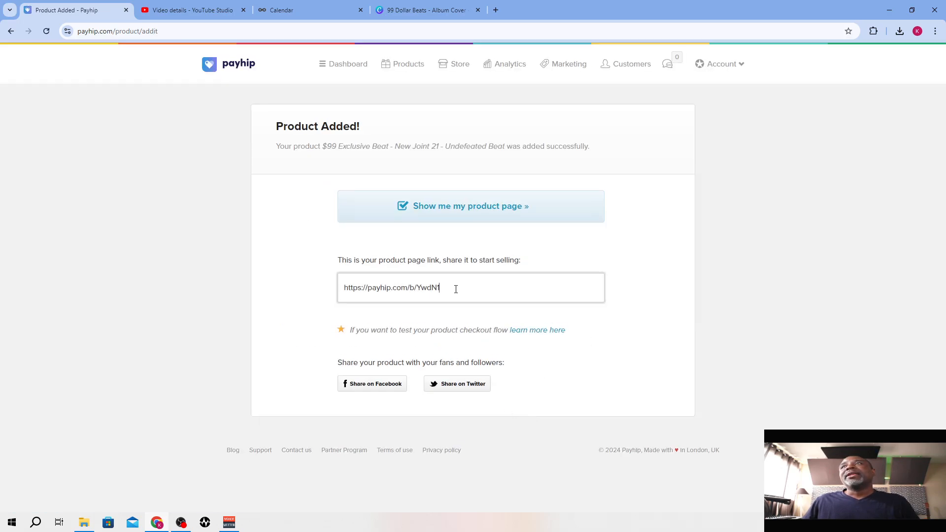
Copy the new product's page link for sharing
left_click_drag(456, 289, 350, 288)
right_click(379, 287)
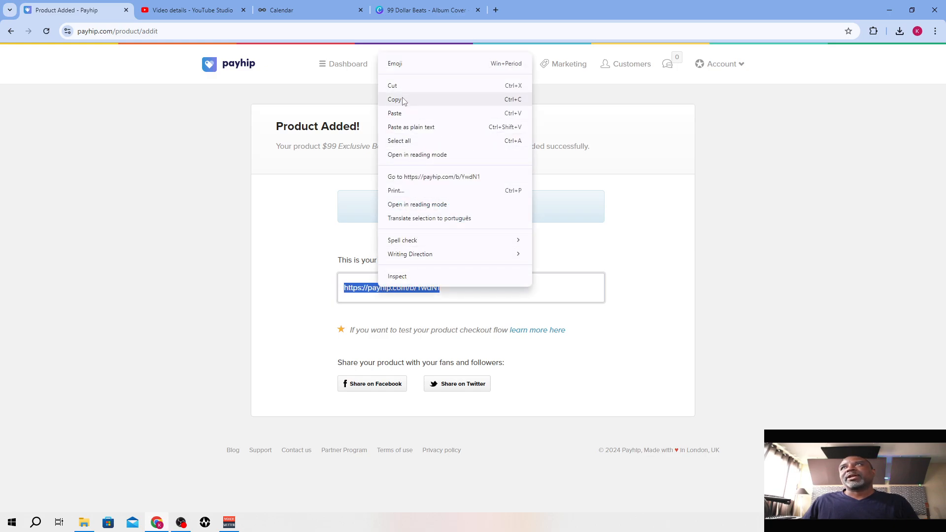
left_click(403, 101)
In YouTube Studio, add the Payhip product link after "Buy this beat -" in the video description and save the changes
left_click(187, 10)
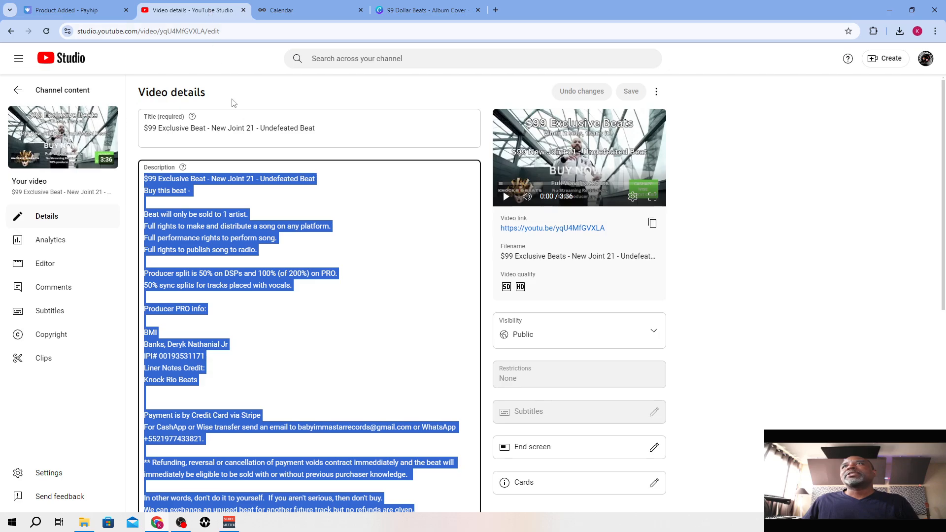
left_click(195, 193)
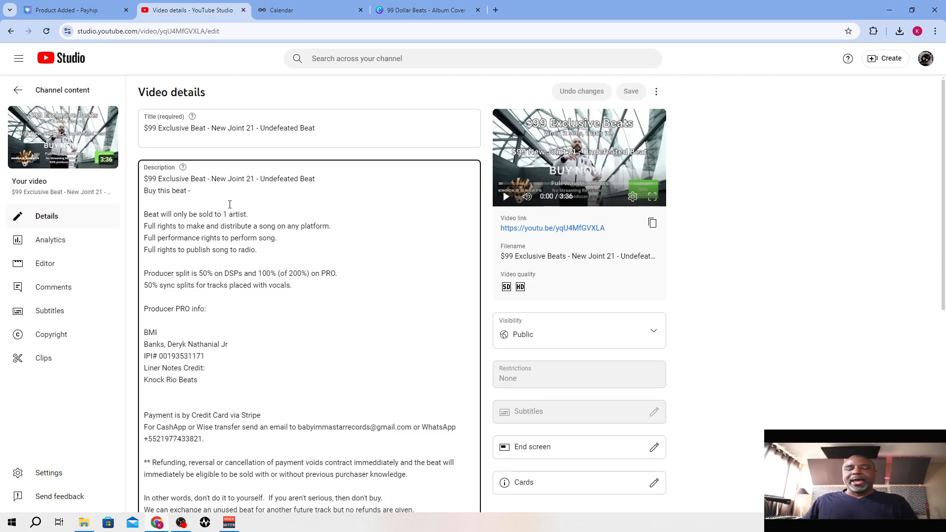
key("ctrl+v")
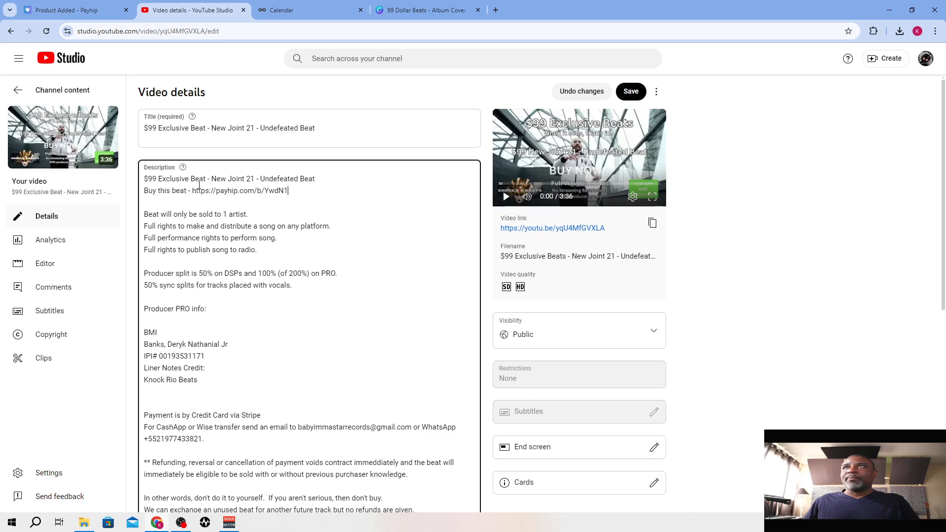
left_click_drag(289, 191, 142, 192)
left_click(319, 195)
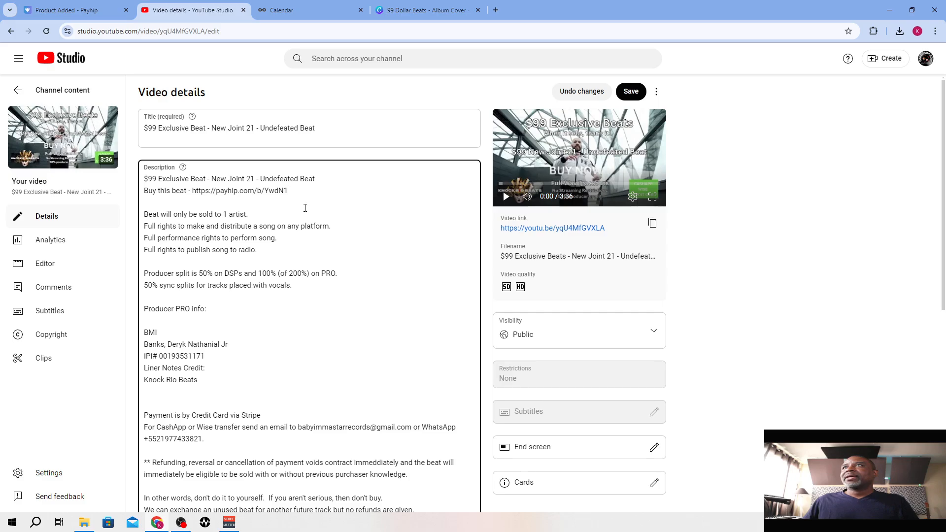
left_click(643, 96)
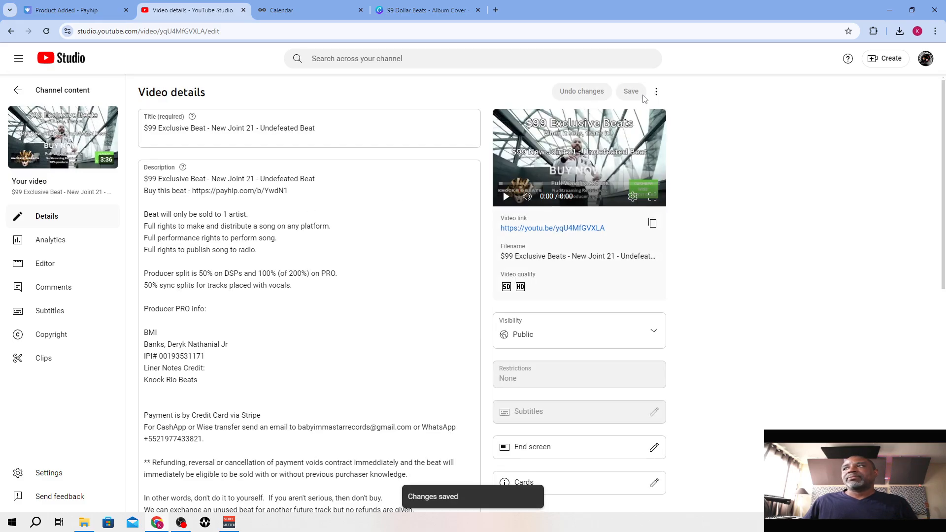
Return to Payhip and open the beat's product page to check its cover, price and description
left_click(107, 7)
left_click(460, 206)
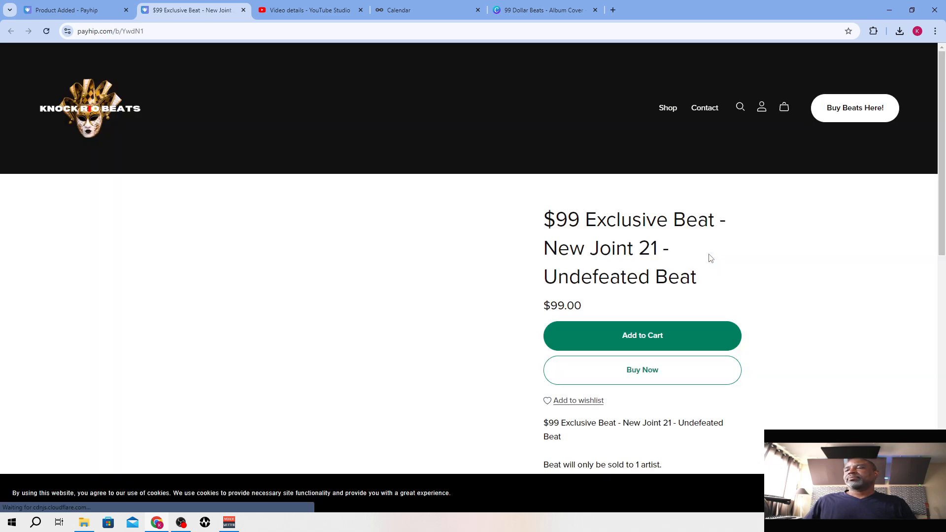
scroll(710, 258, "down", 2)
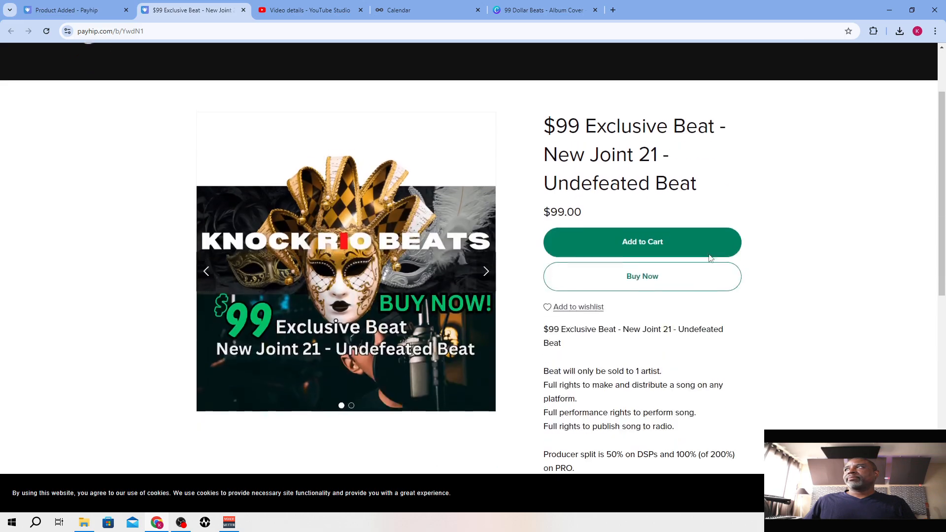
scroll(710, 258, "up", 2)
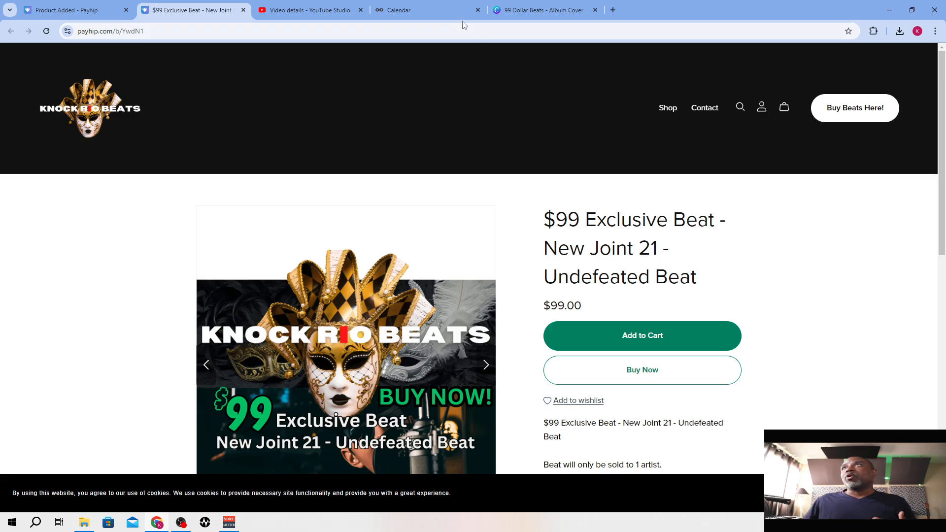
In Metricool, add the Payhip link after "Buy this beat here:" in the Sep 21, 2024 12:00 PM post and schedule it again
left_click(441, 10)
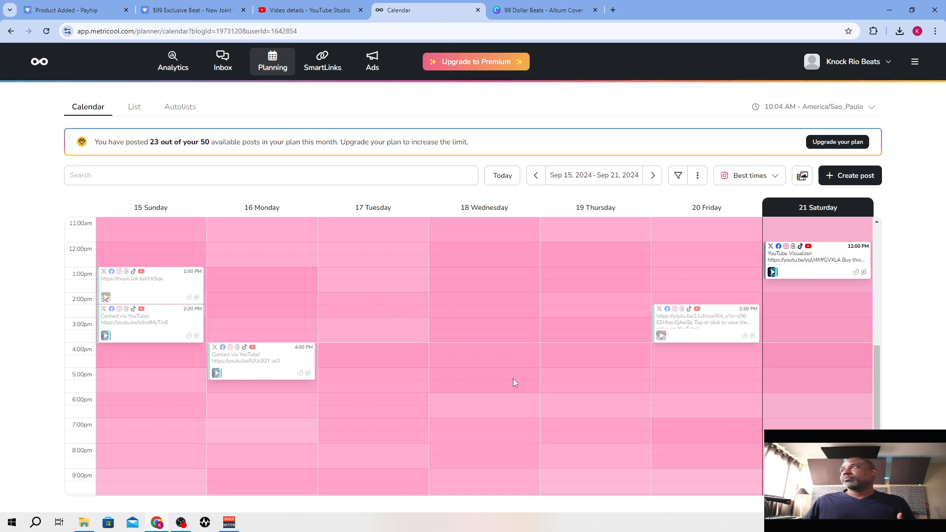
mouse_move(808, 275)
left_click(808, 275)
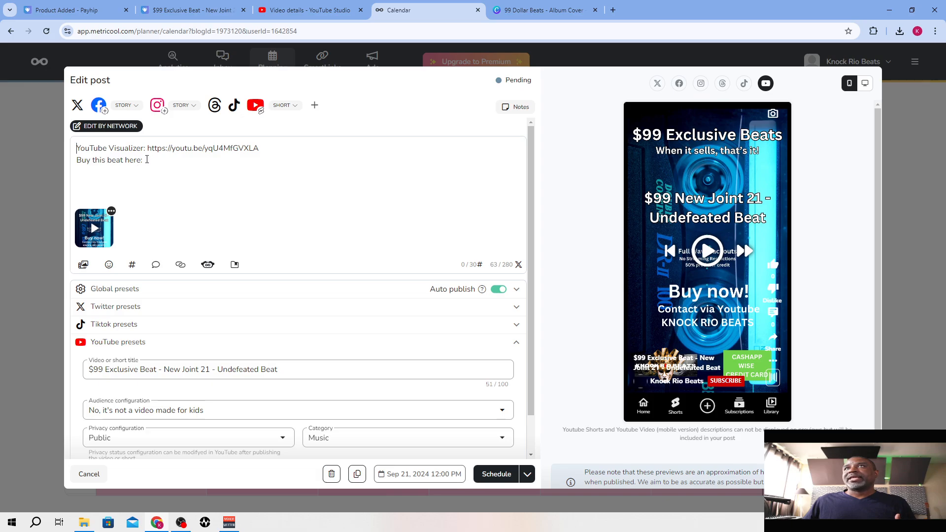
key("ctrl+v")
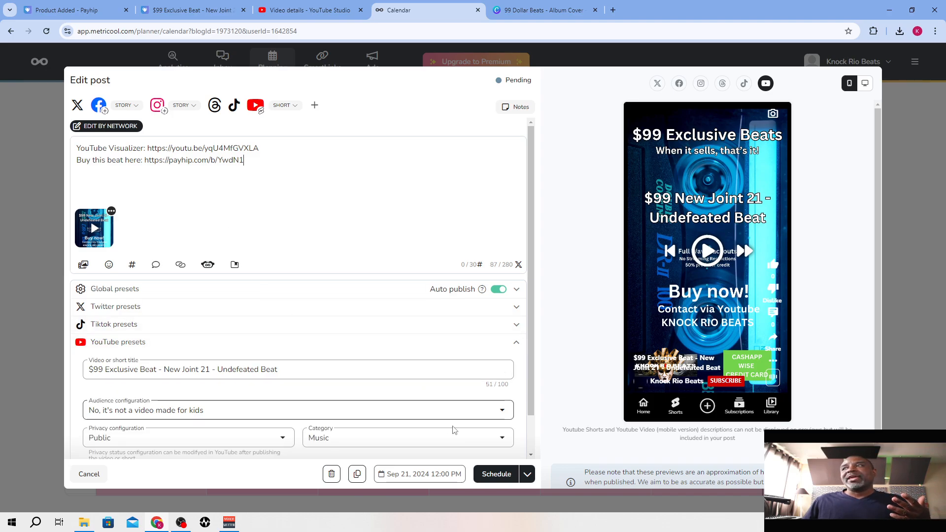
left_click(497, 475)
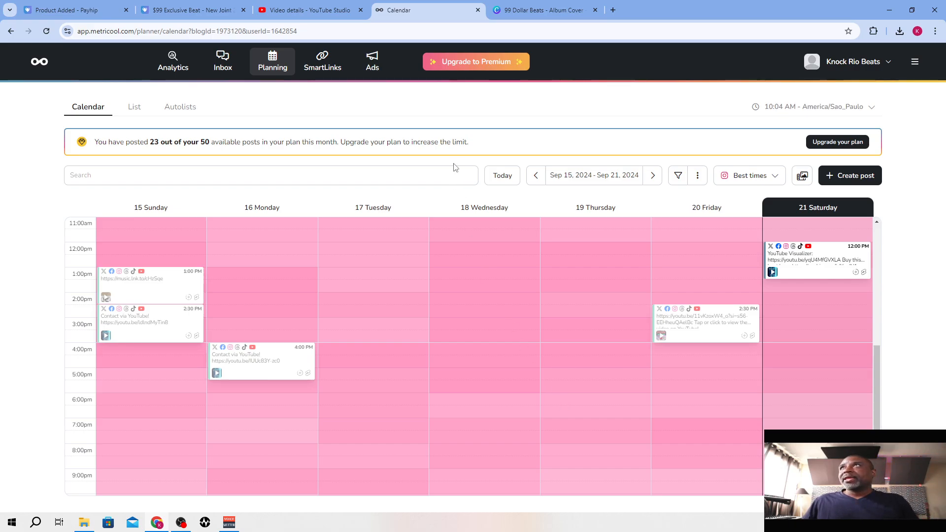
Go back to Payhip and open the list of store products
left_click(542, 10)
left_click(309, 10)
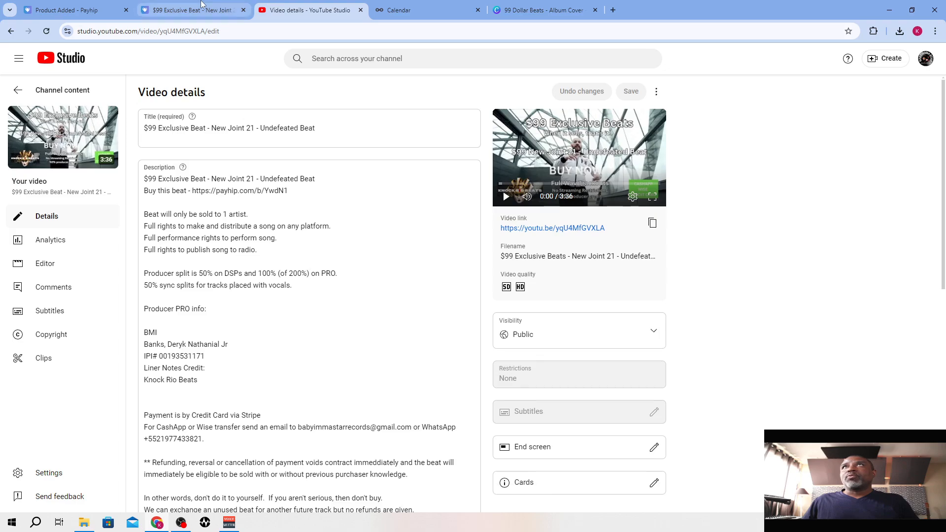
left_click(201, 4)
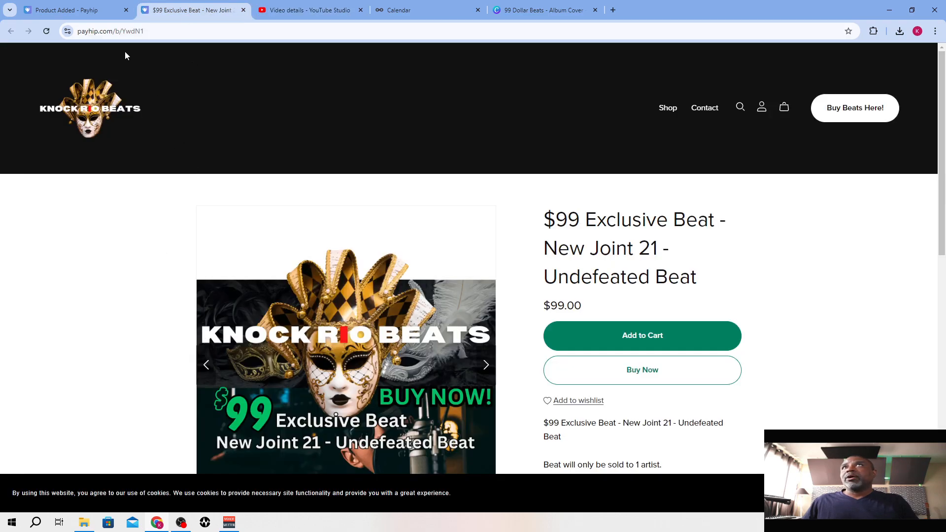
left_click(104, 10)
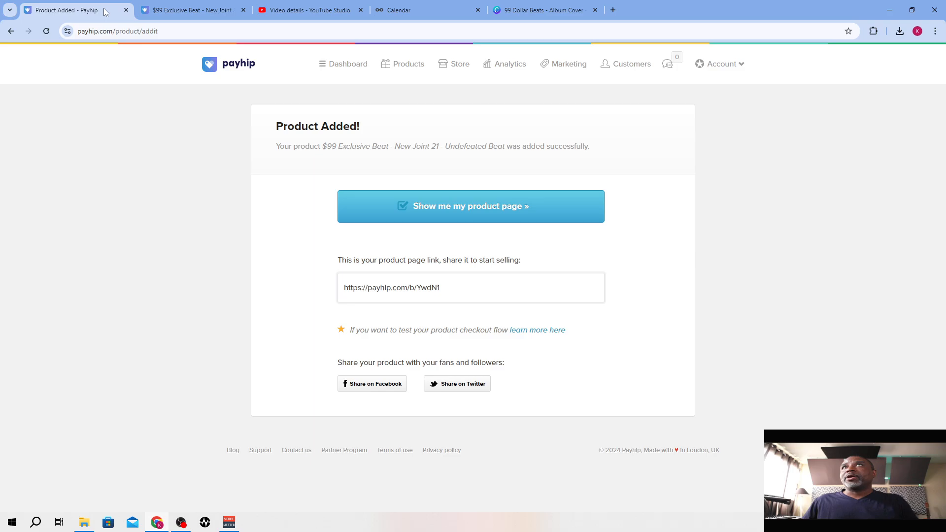
left_click(402, 67)
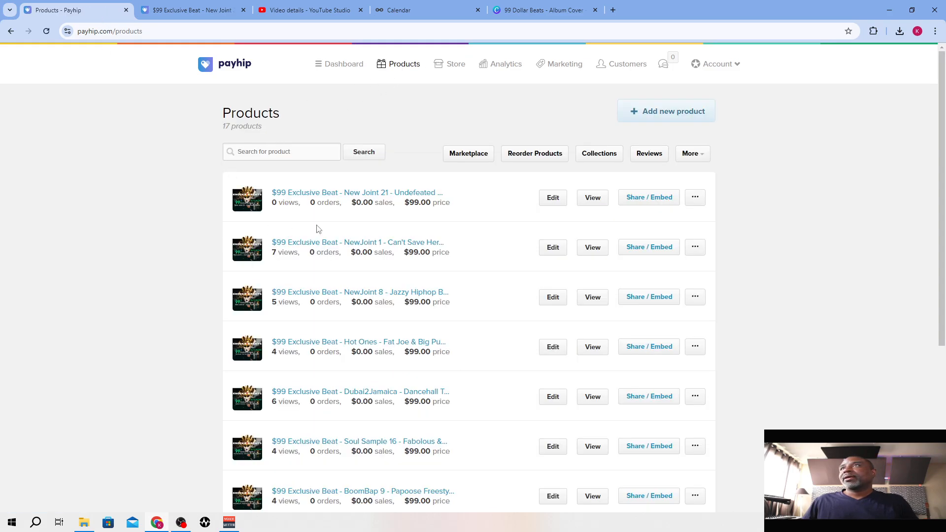